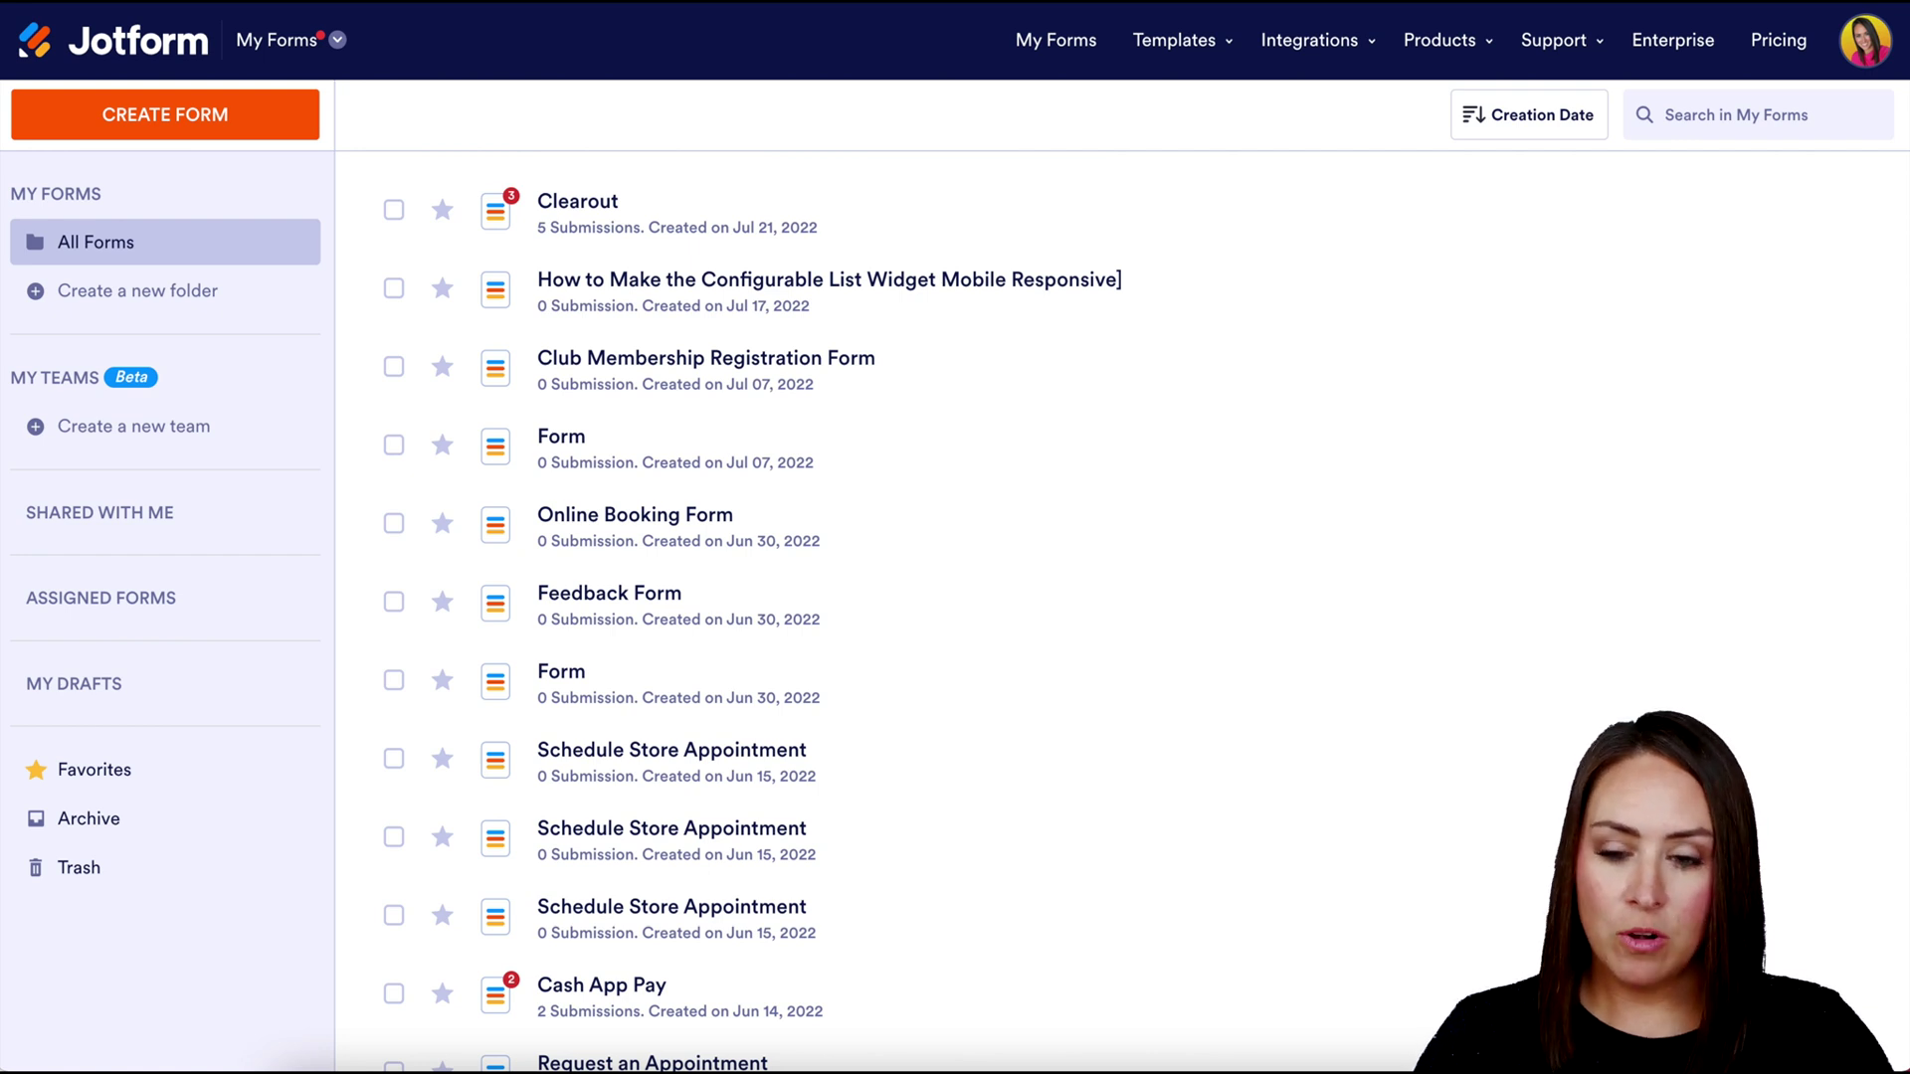
- Go to My Apps and start creating a new app based on a template
click(331, 45)
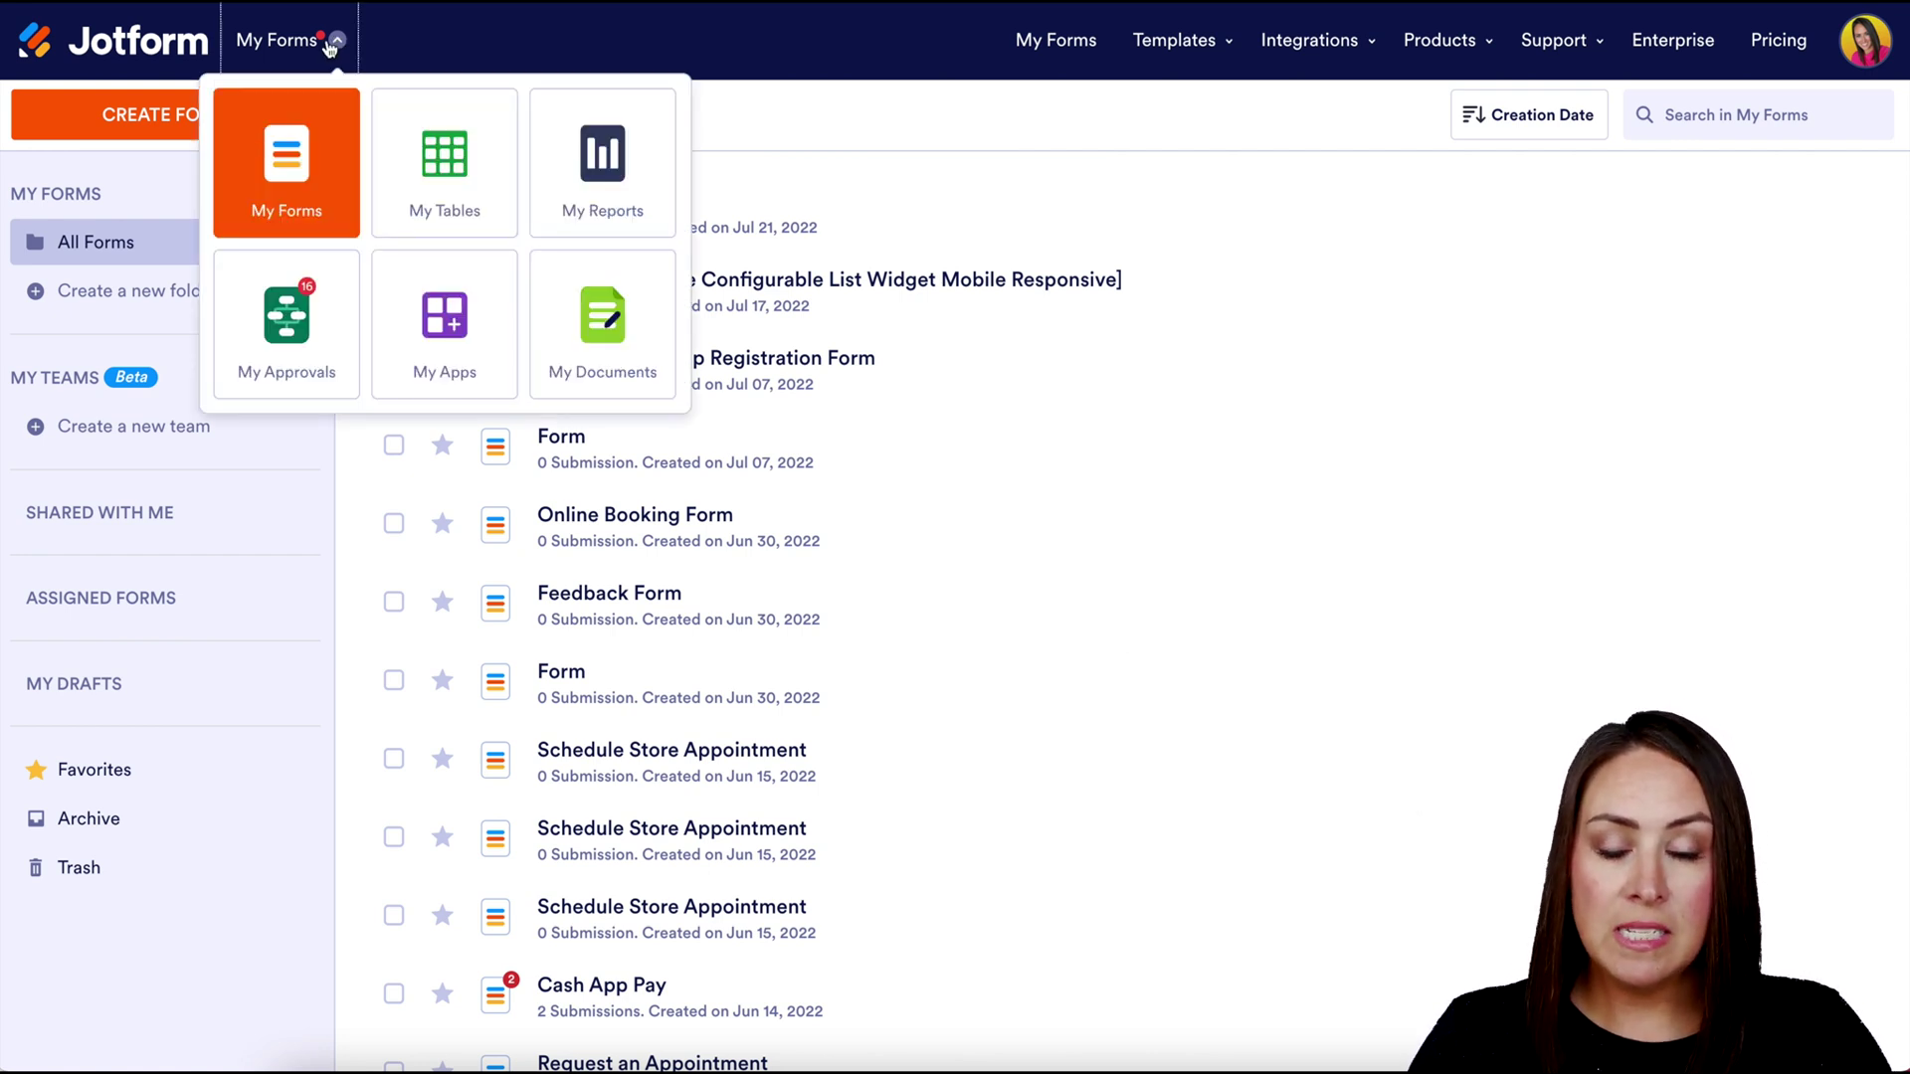
click(464, 334)
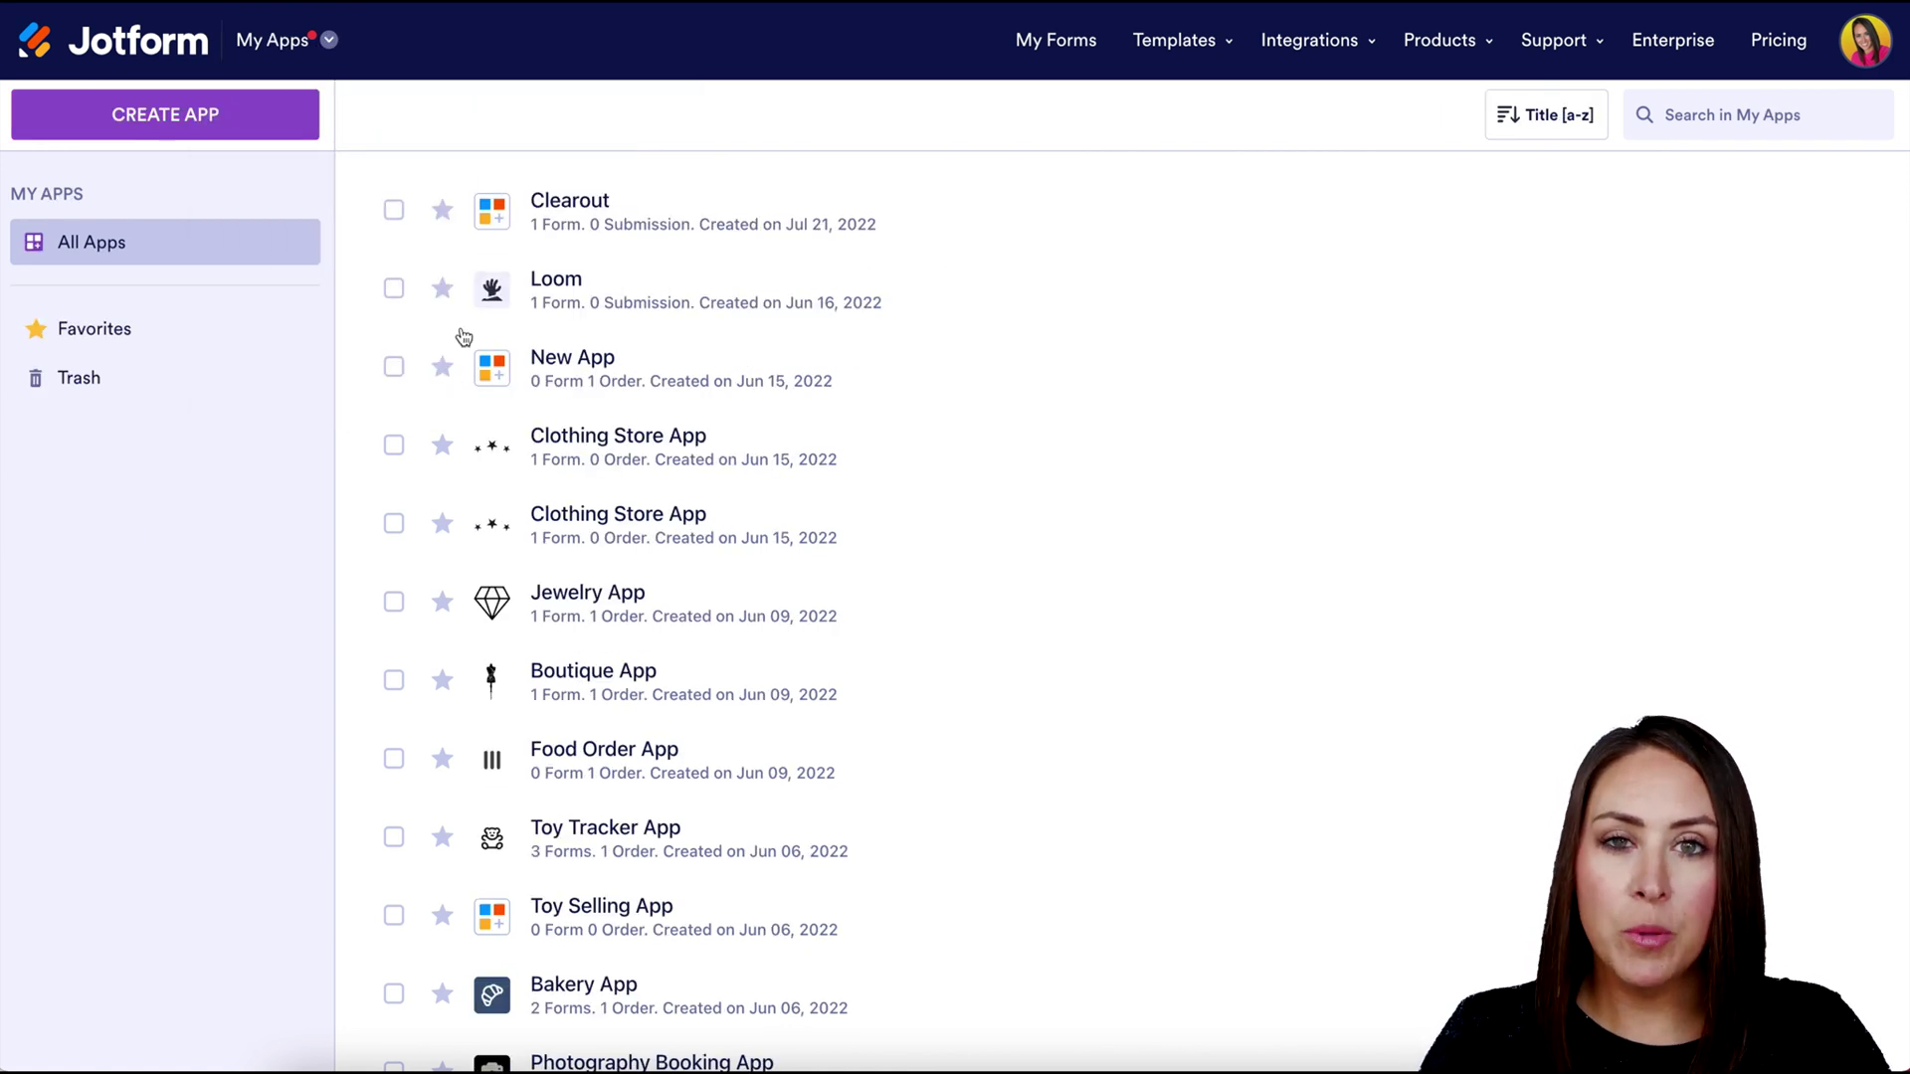
click(209, 121)
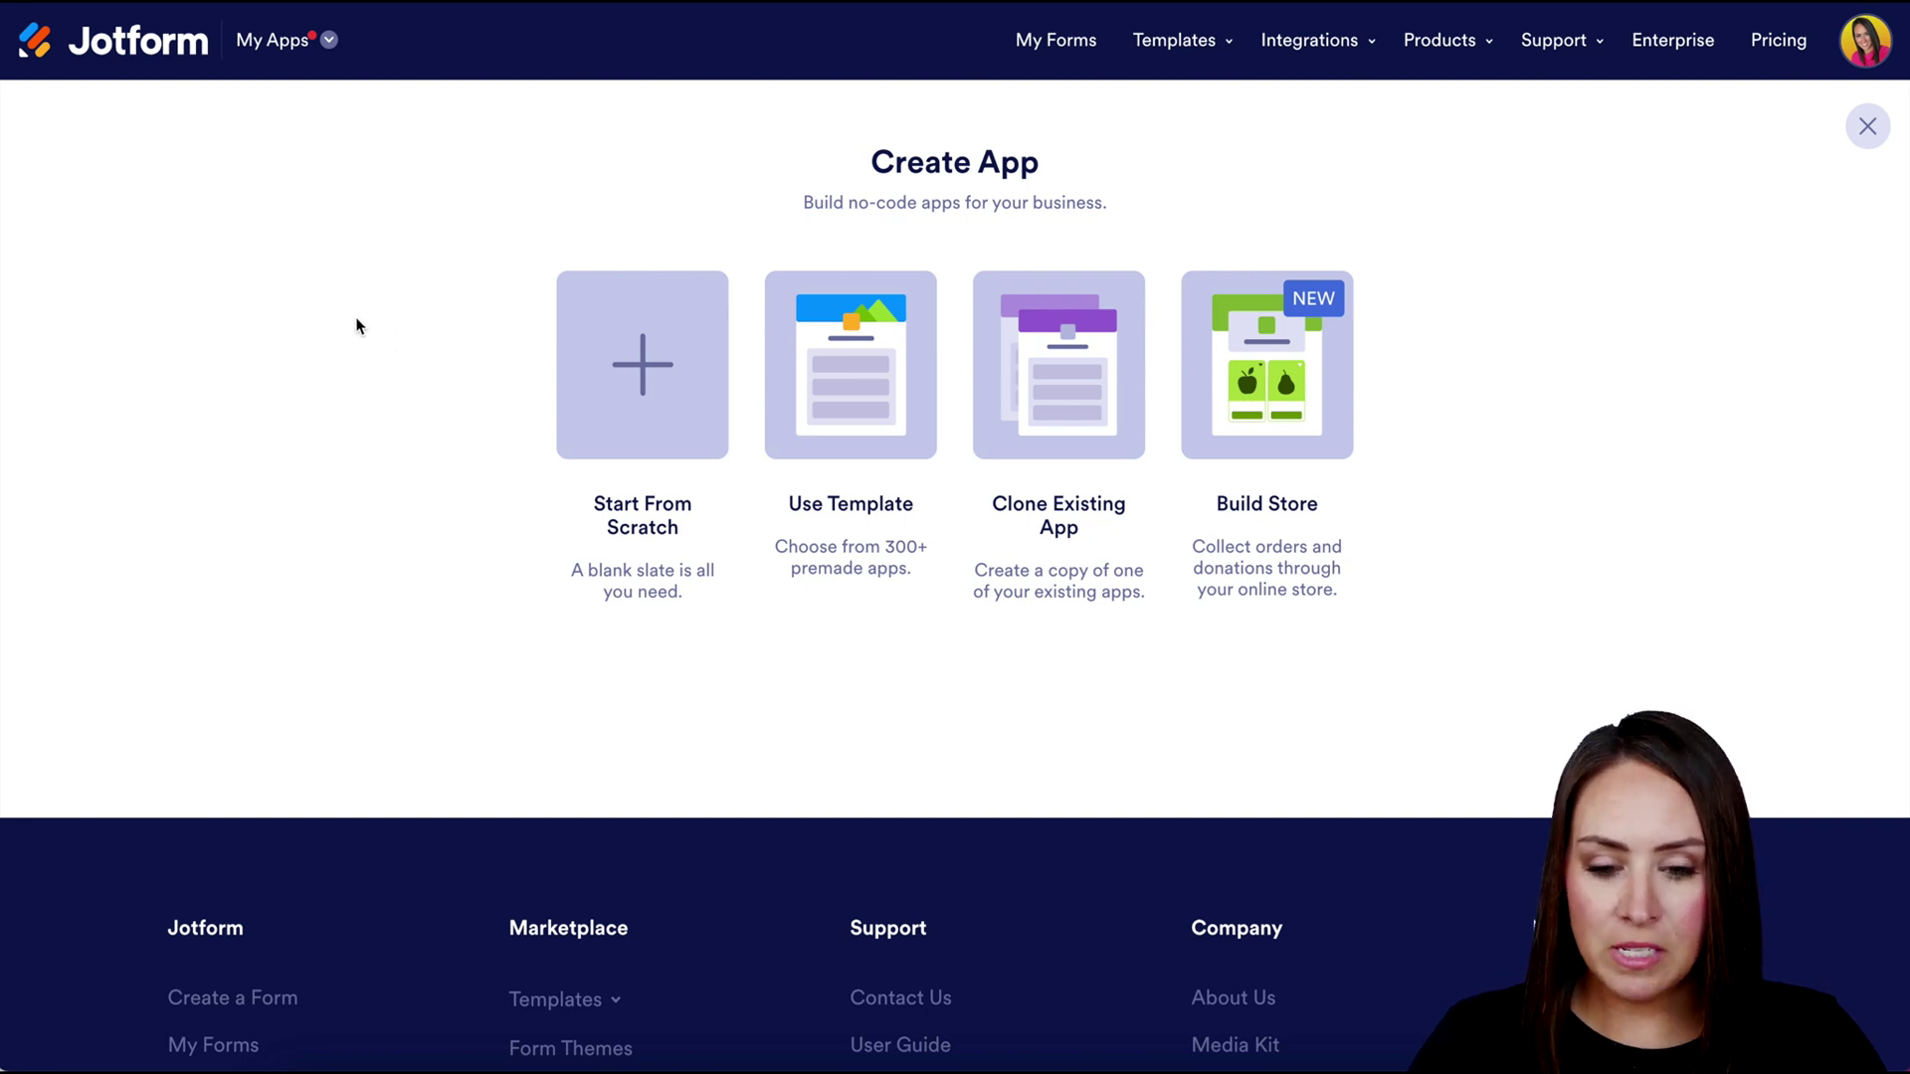
click(901, 382)
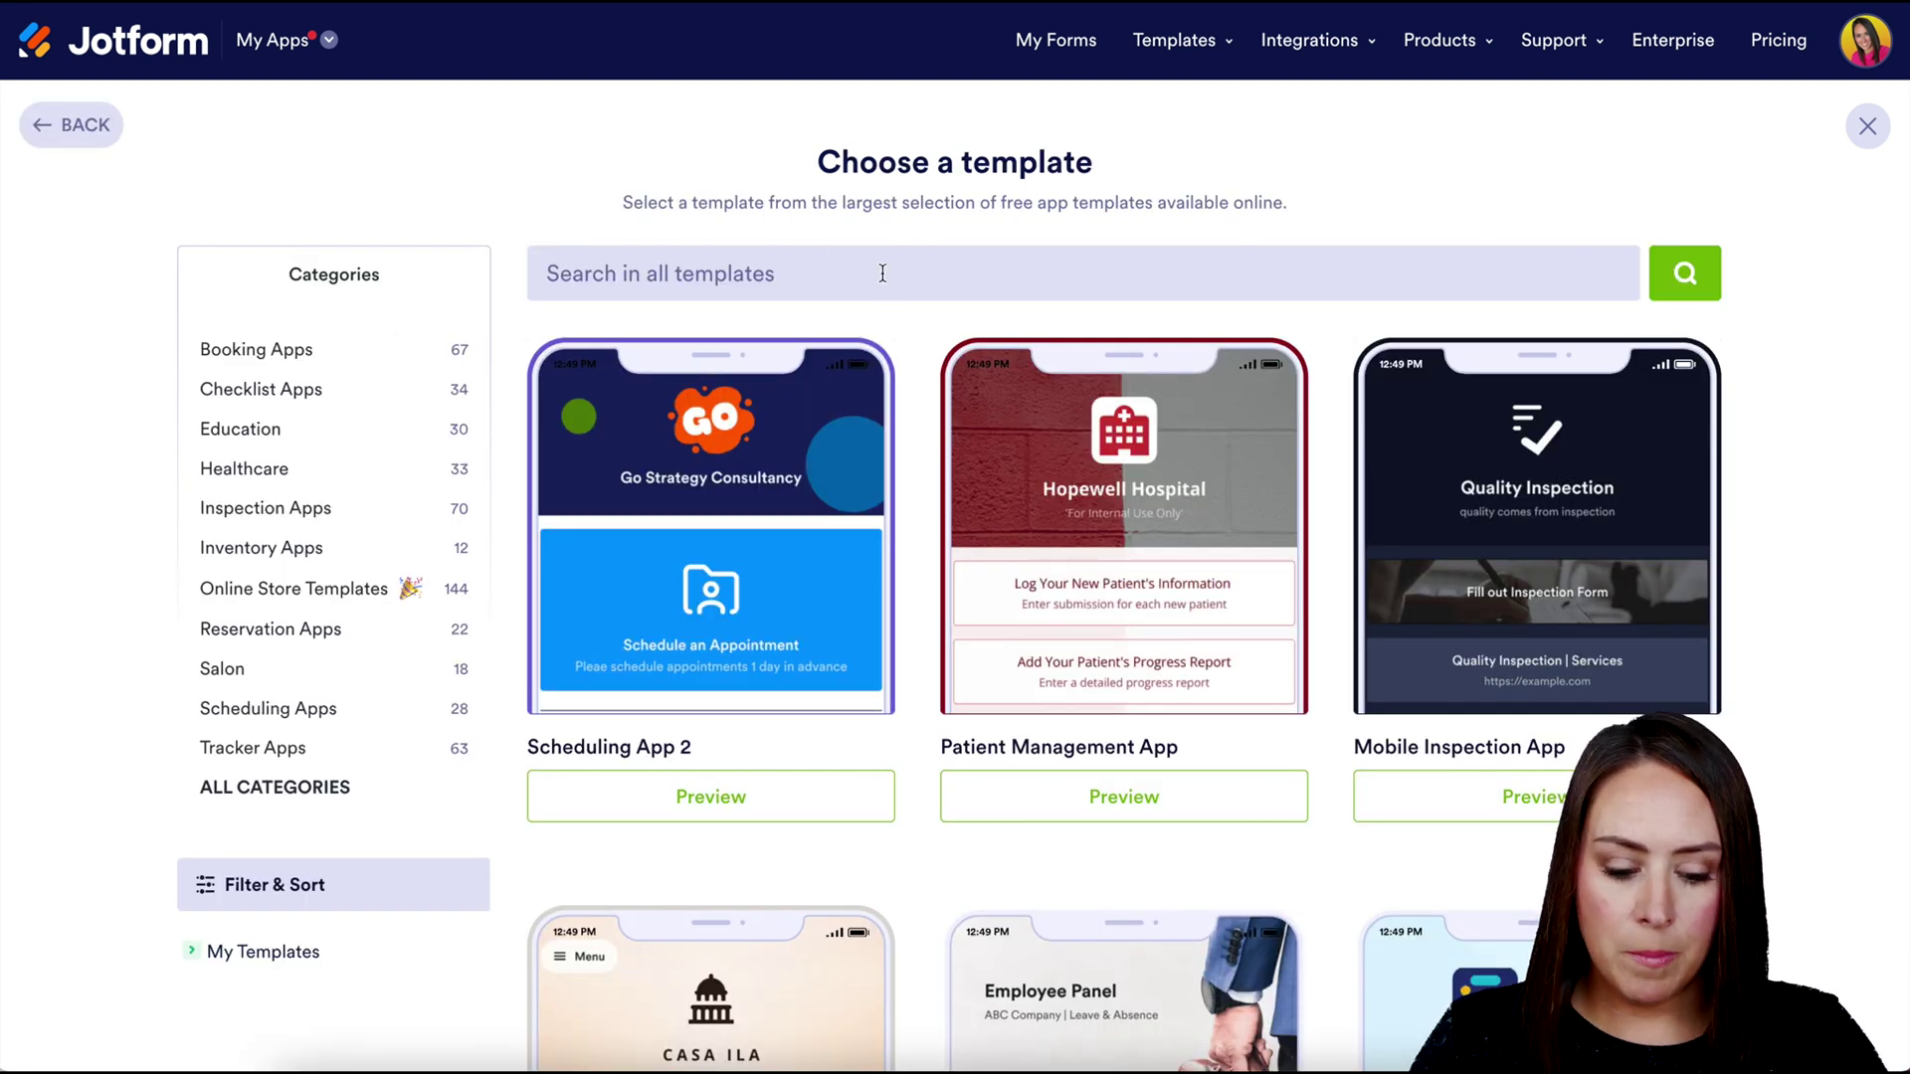
- Search the app templates for "podcast"
click(882, 274)
text(po)
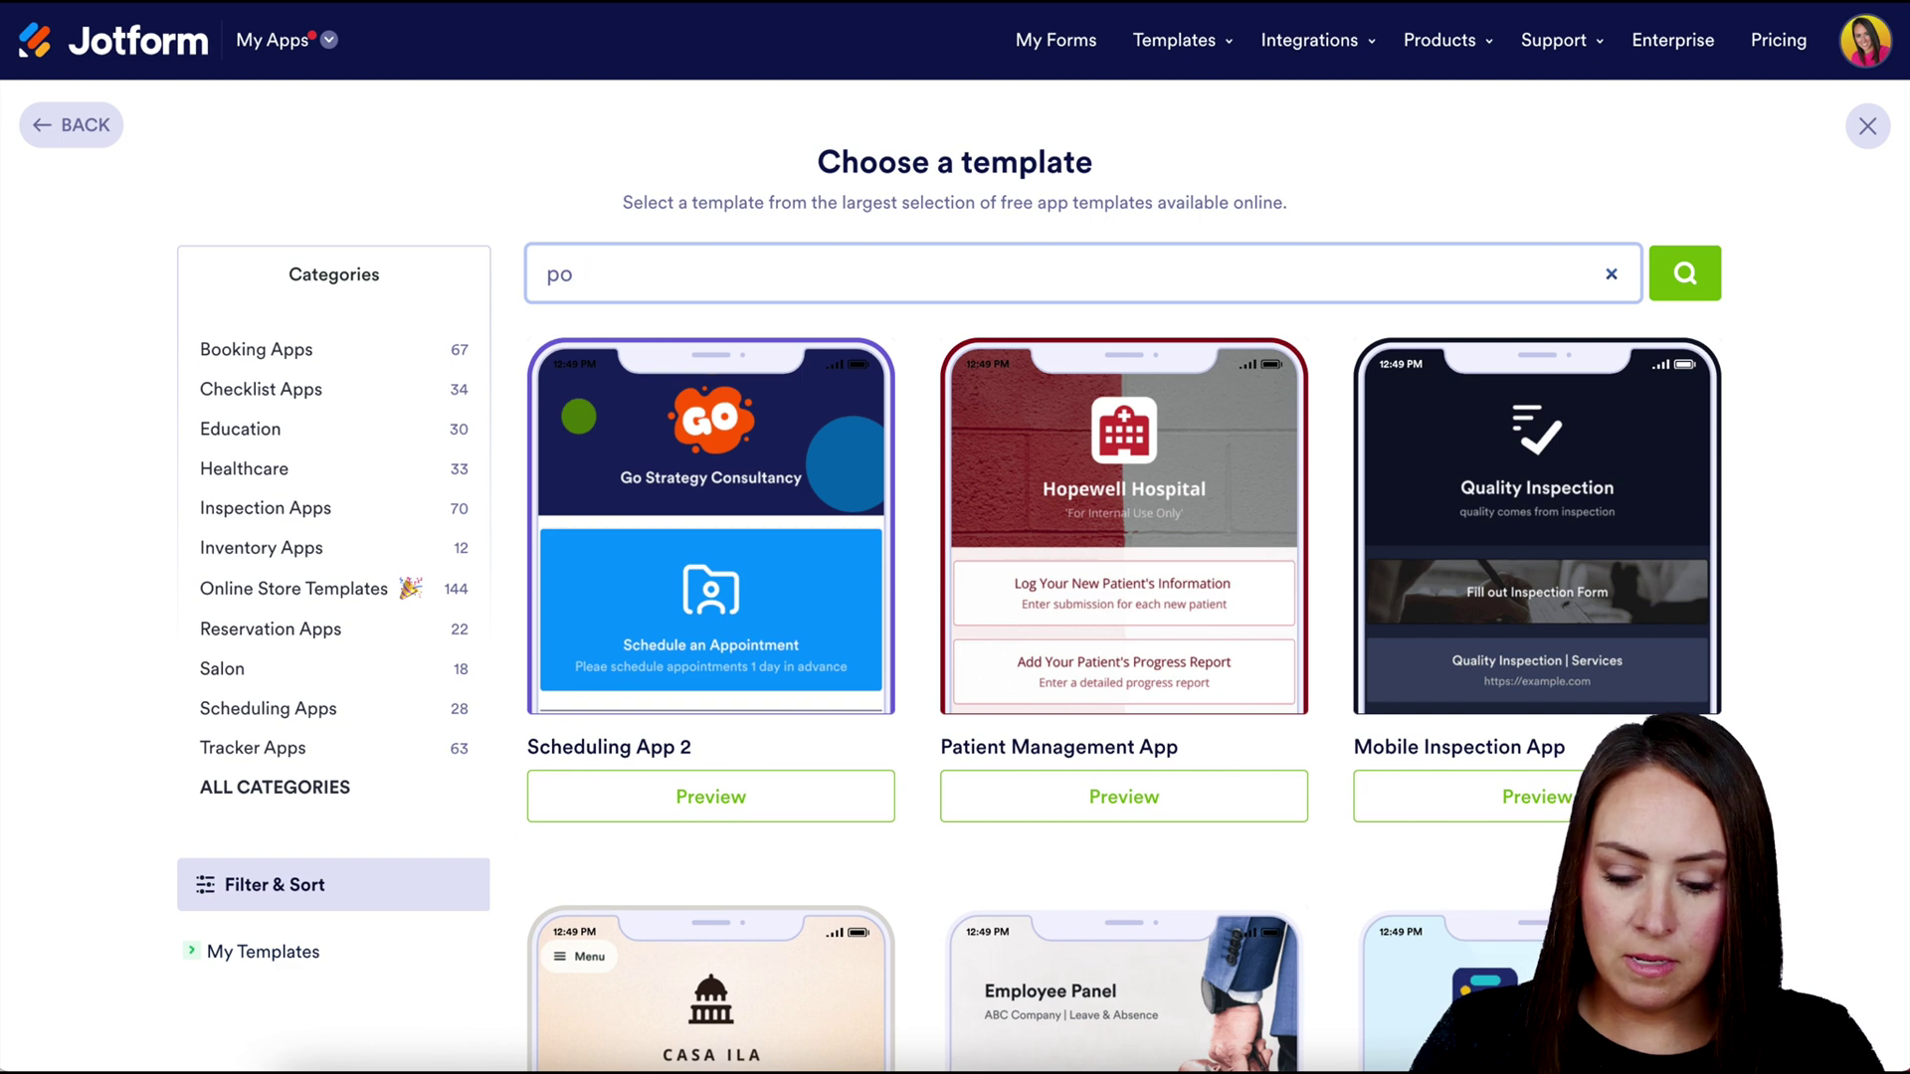
text(dcast)
key(Return)
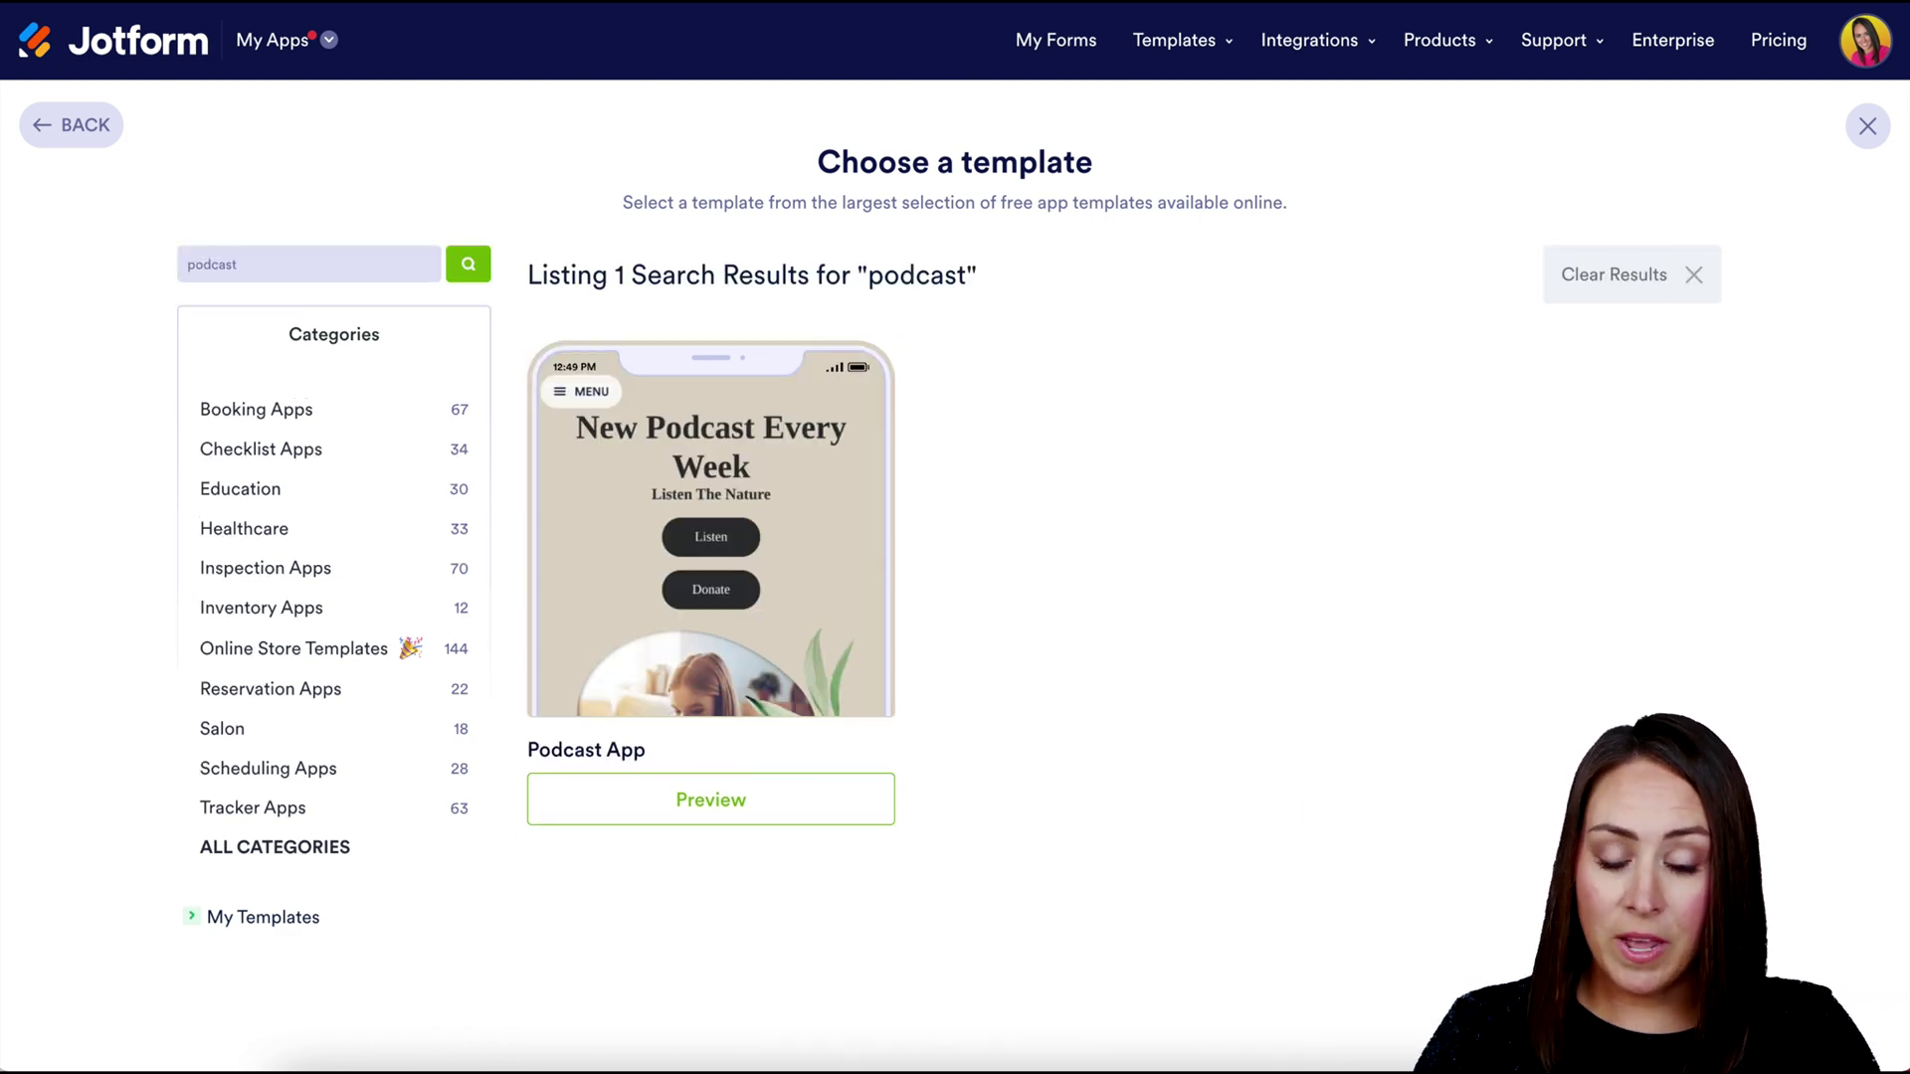
- Preview the Podcast App template and create the new app from it
click(697, 547)
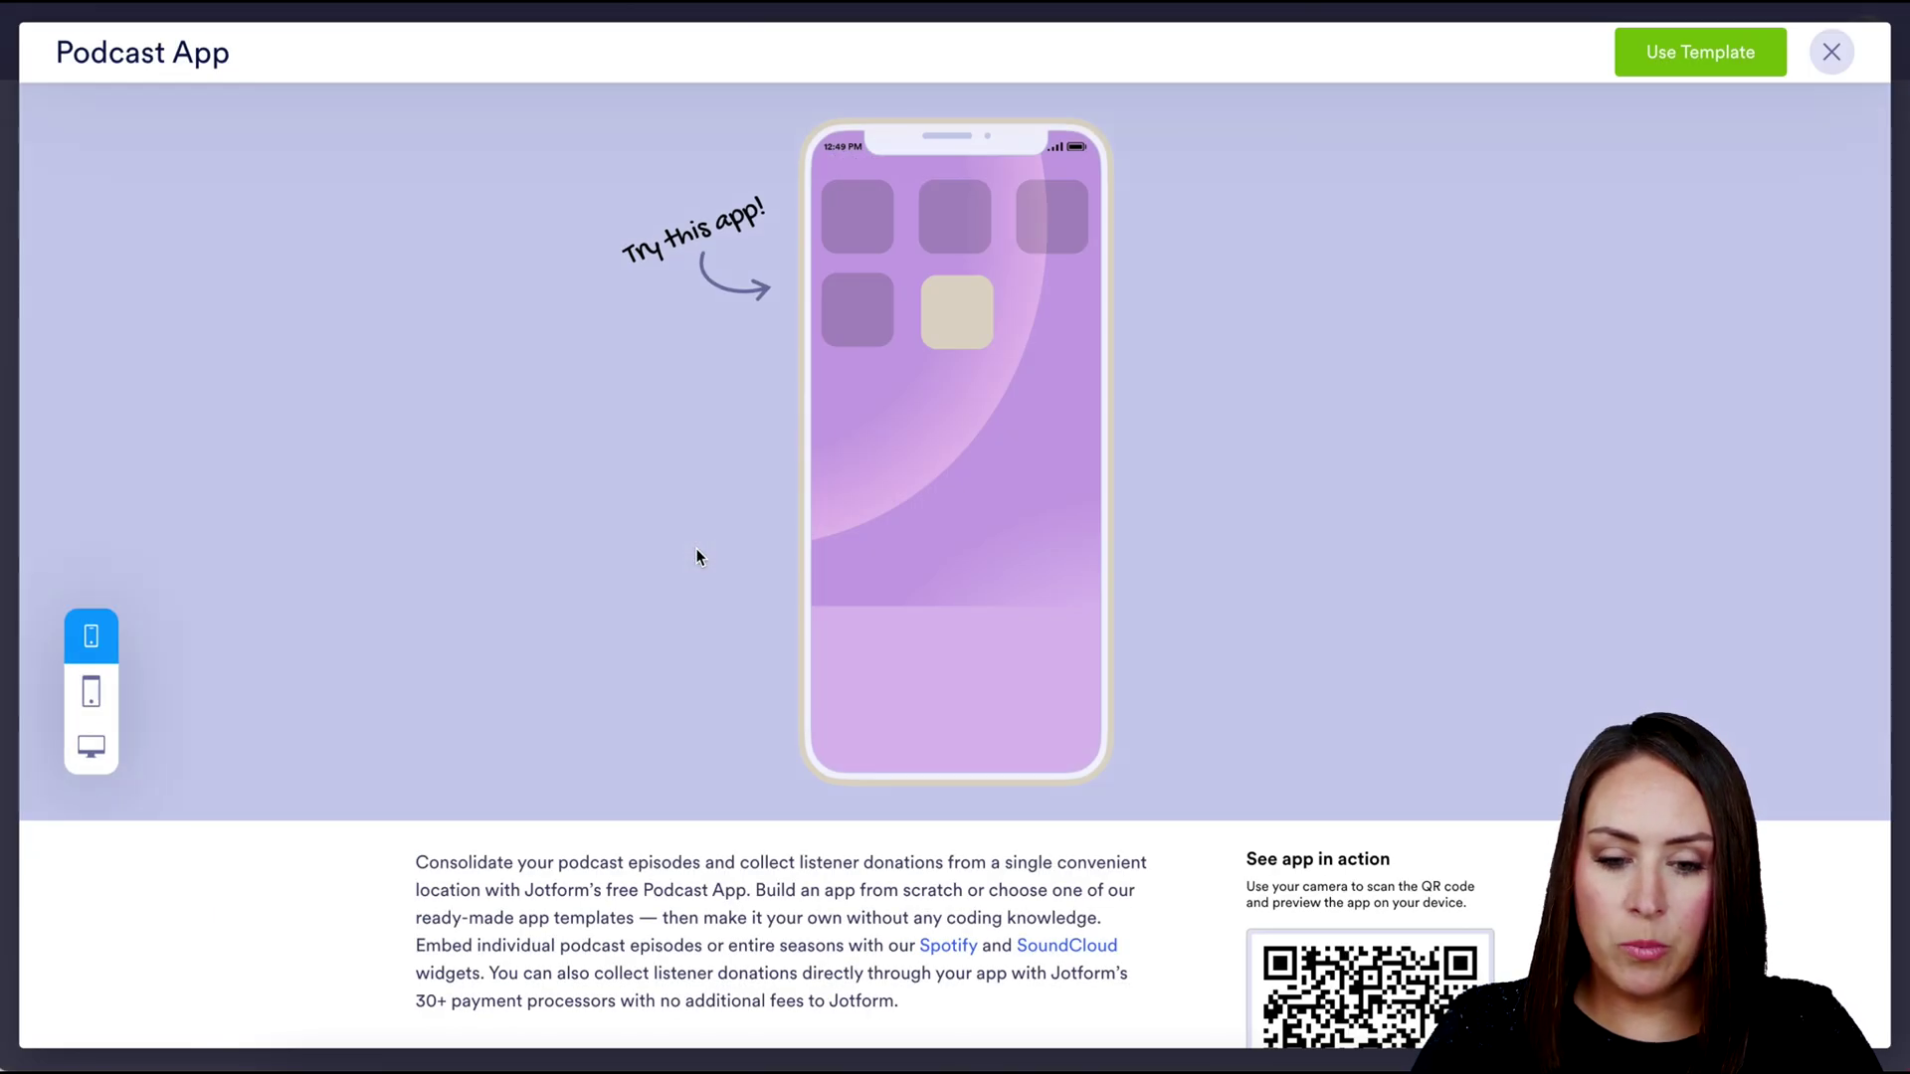
scroll(948, 595, down, 3)
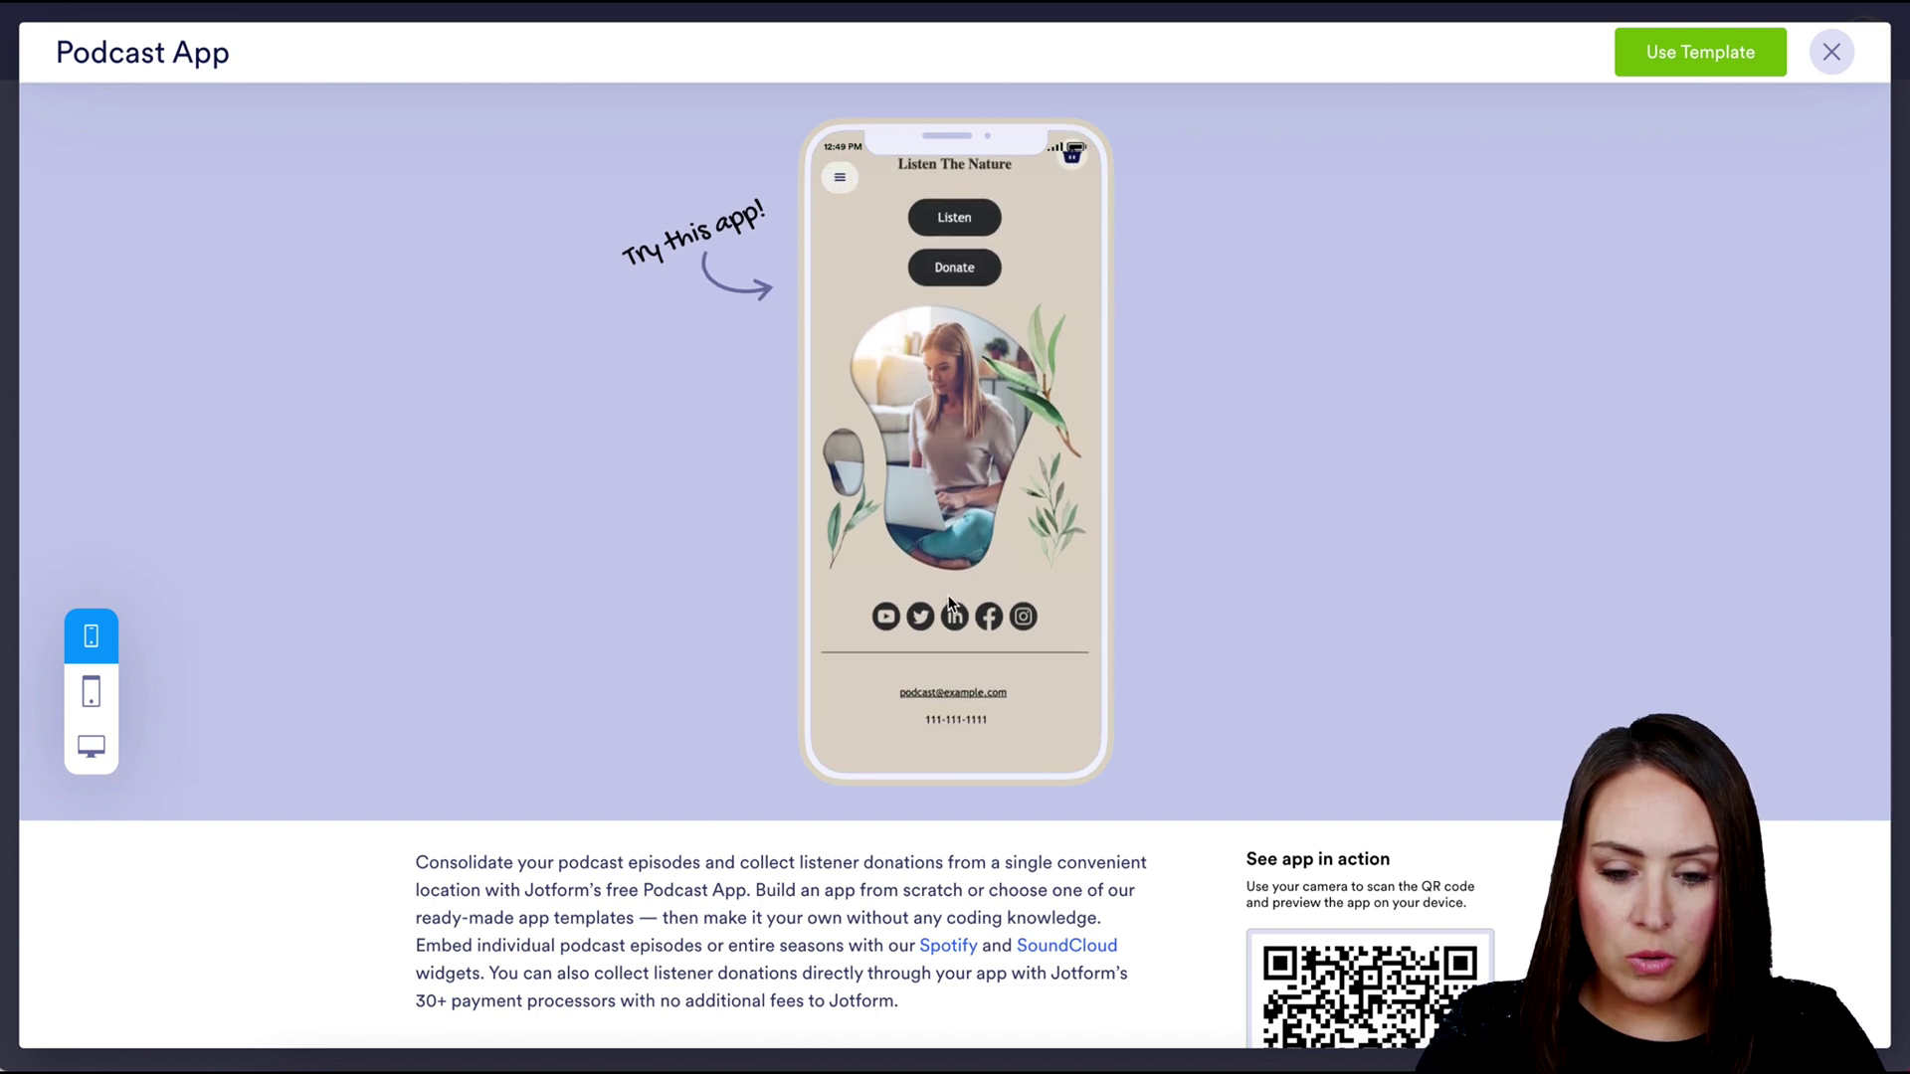
scroll(948, 601, up, 3)
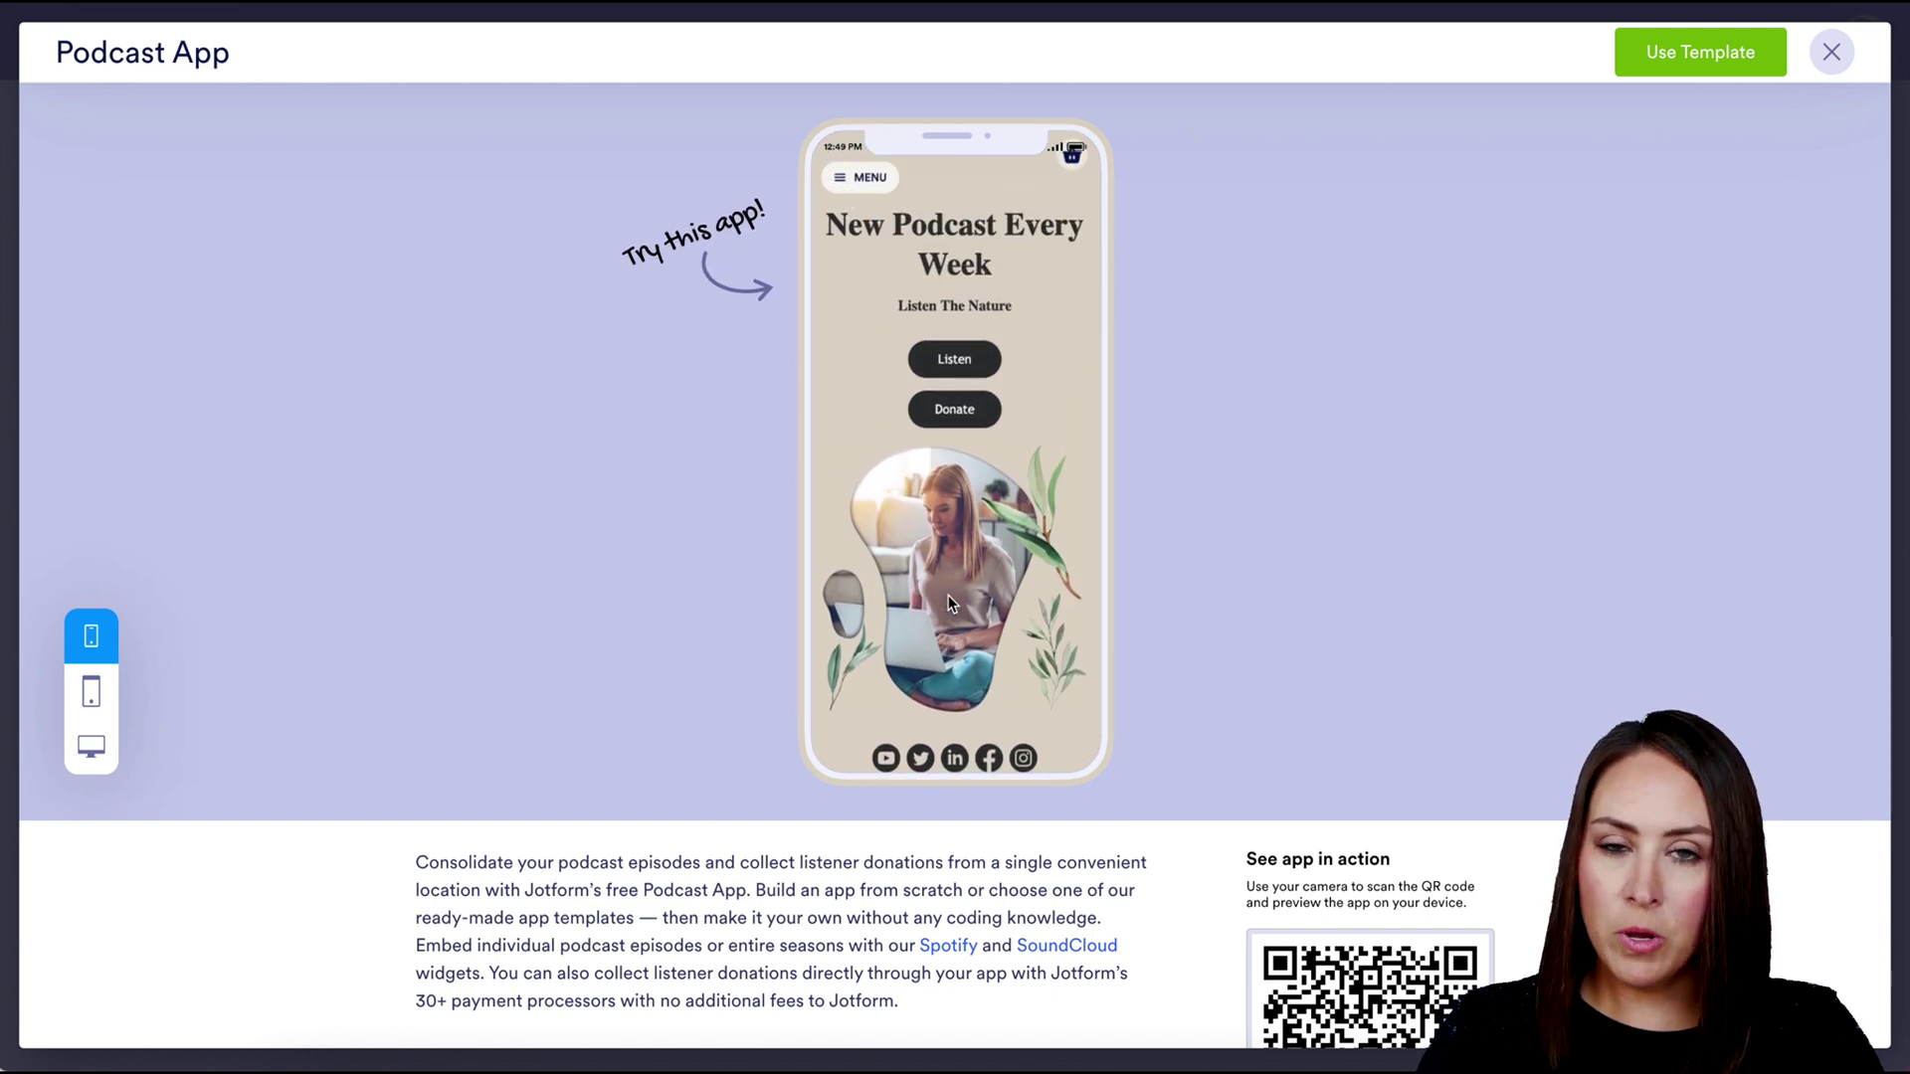
click(1719, 61)
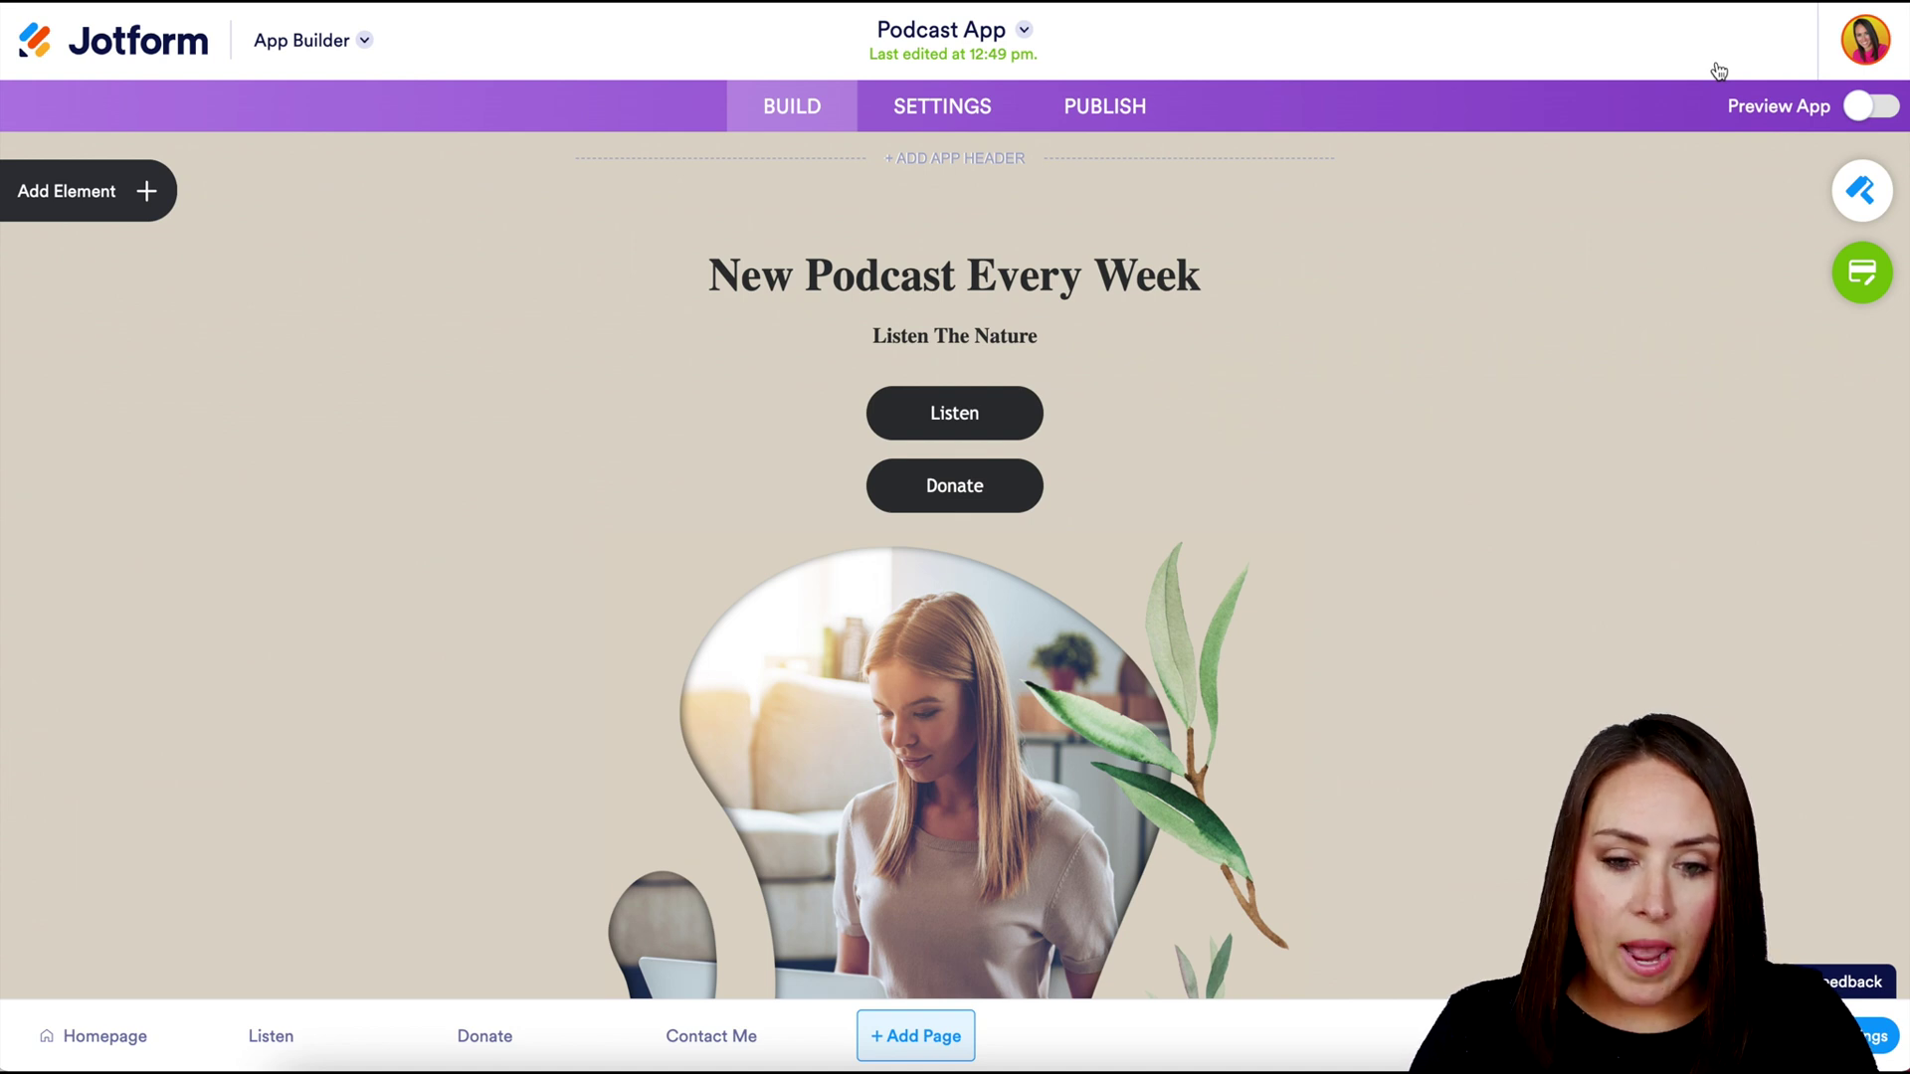
- Look through the template's Homepage, Listen, Donate and Contact Me pages and their elements
scroll(1411, 428, down, 3)
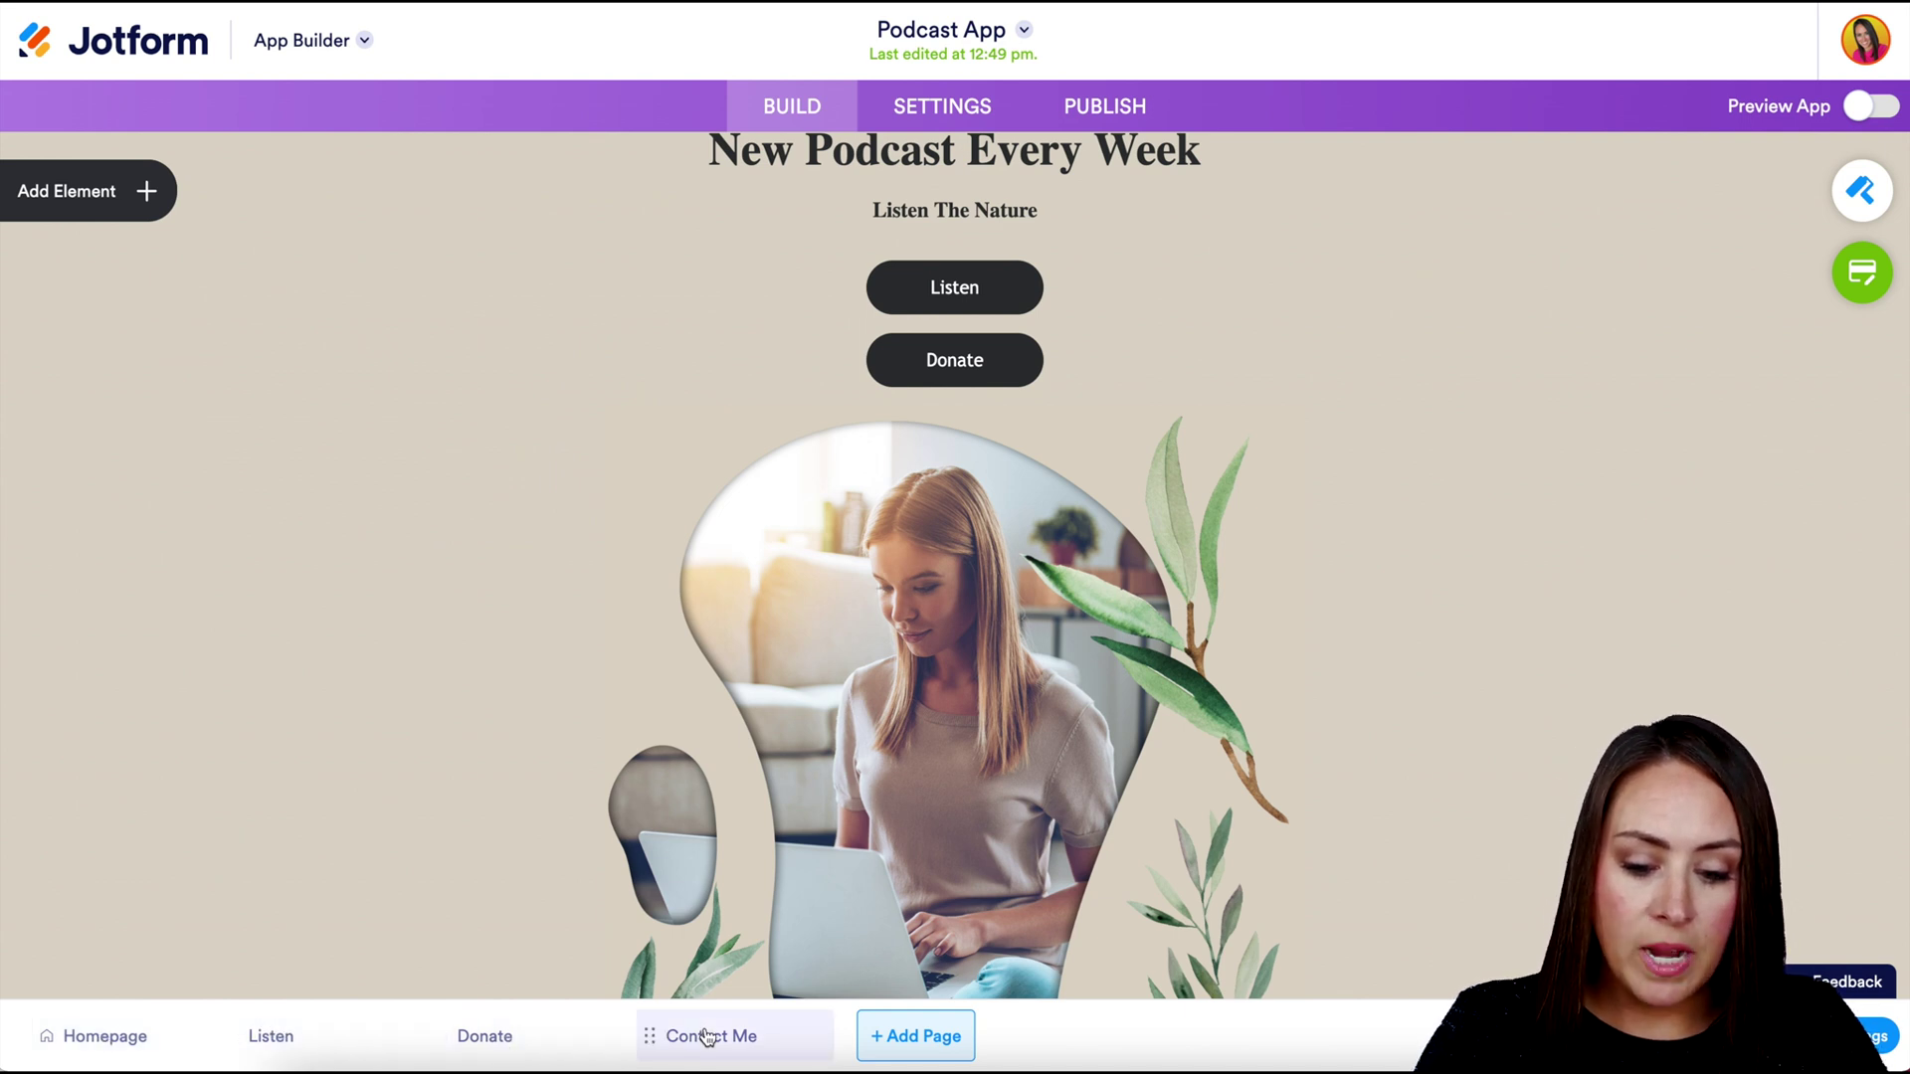
scroll(1479, 618, down, 2)
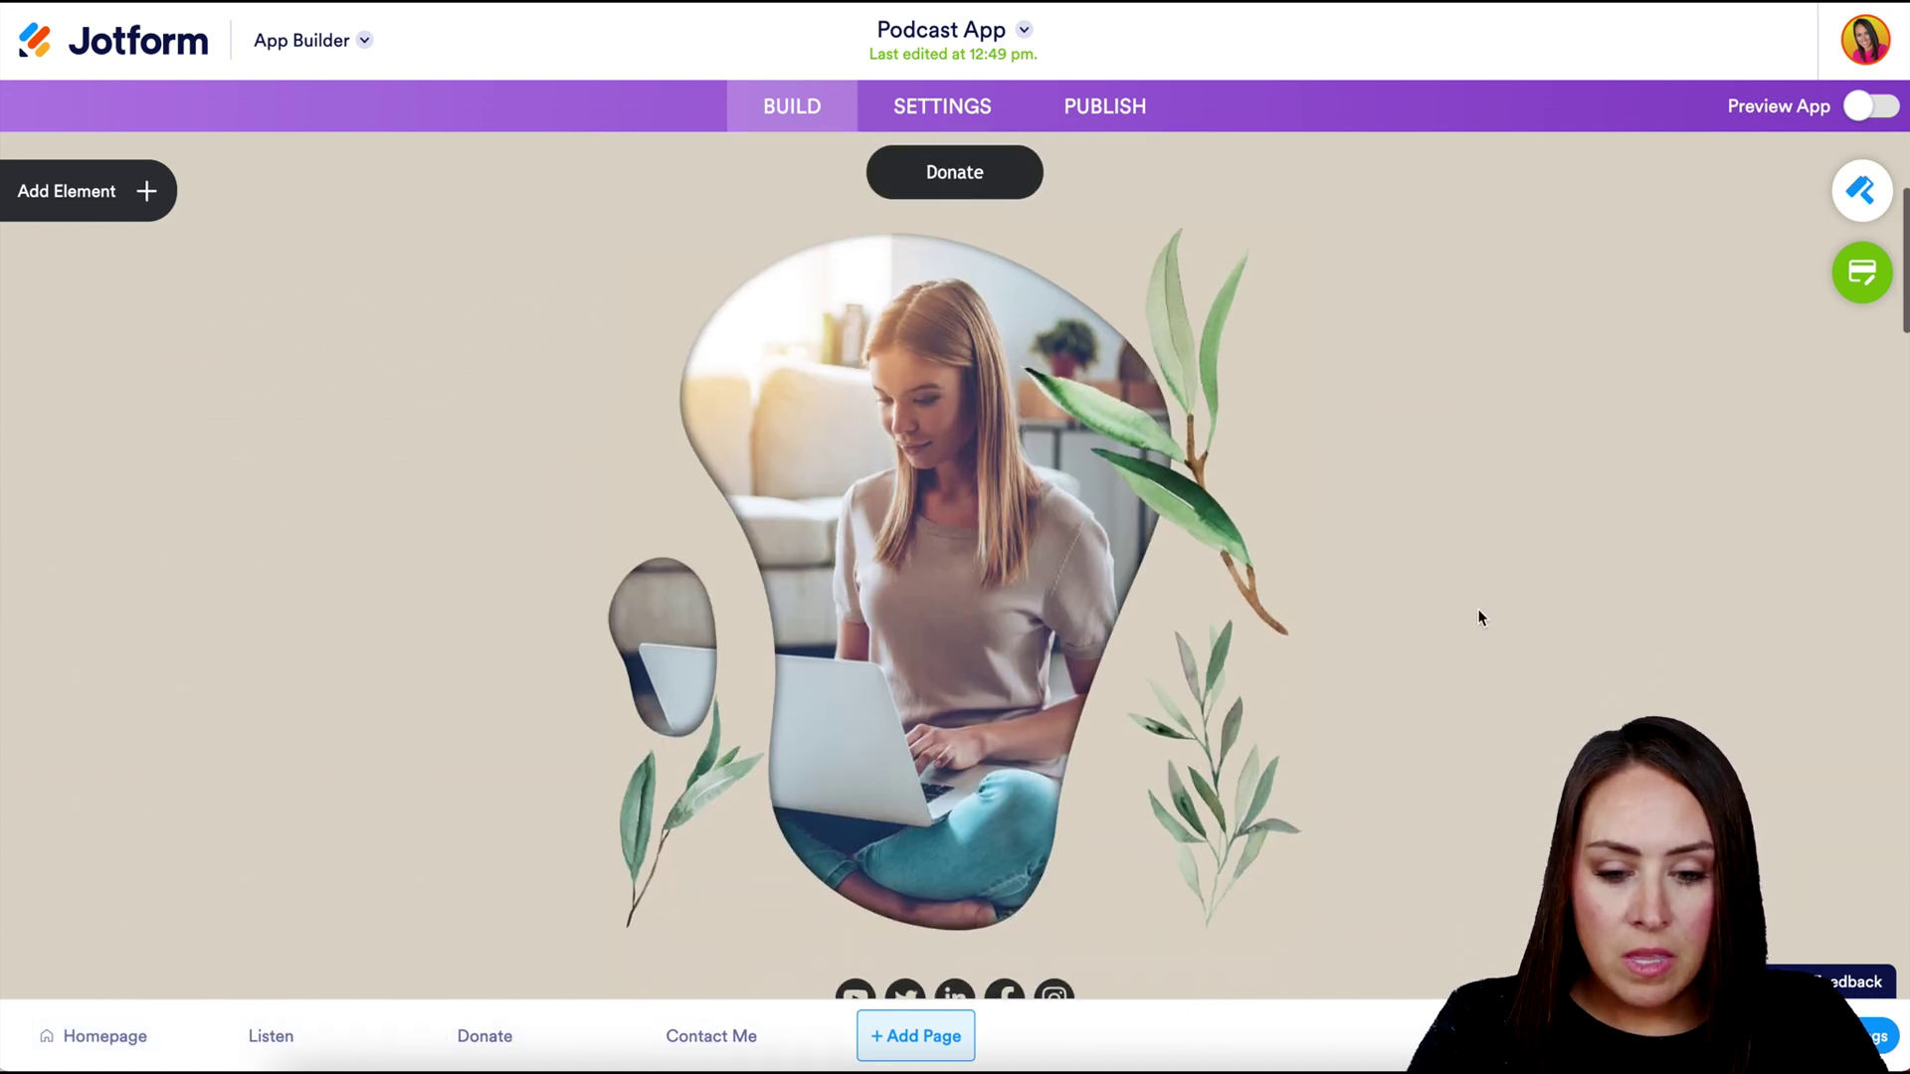
scroll(1195, 682, down, 4)
scroll(1195, 681, down, 1)
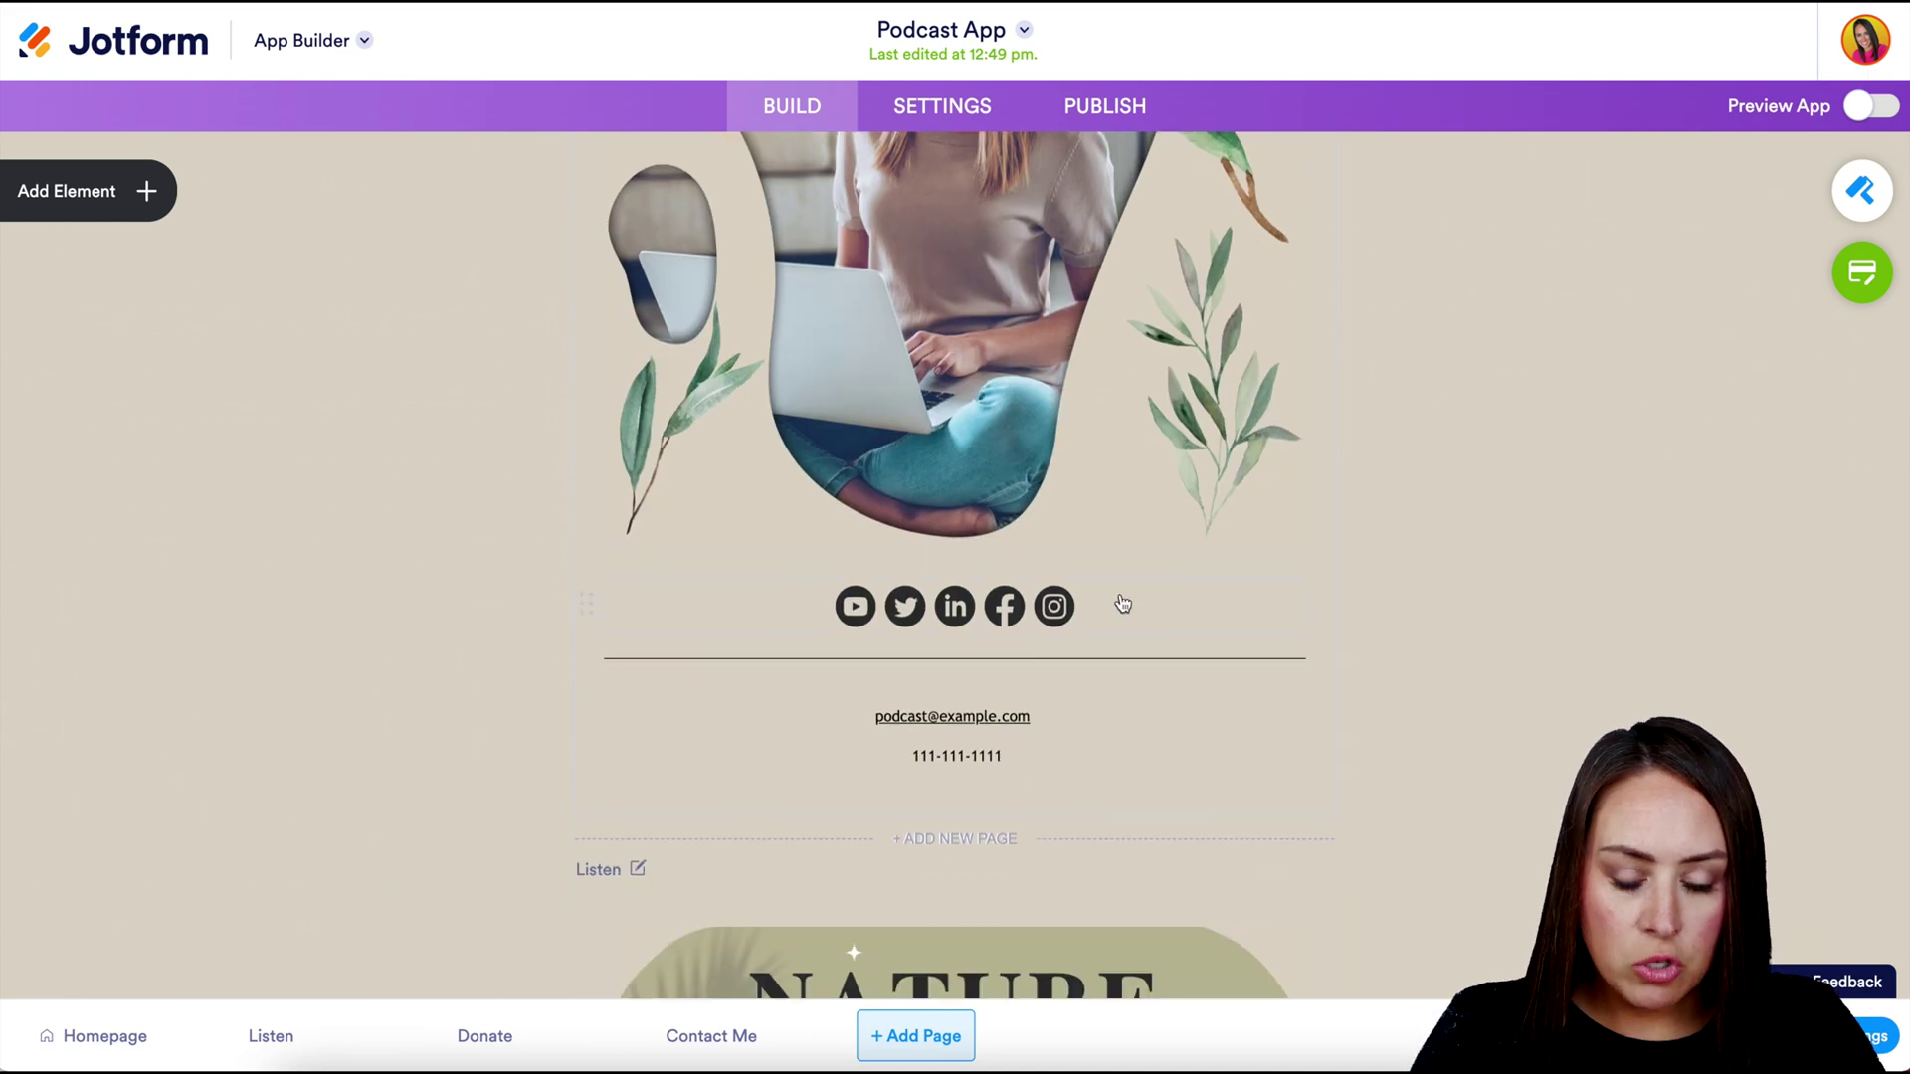
scroll(1073, 783, down, 5)
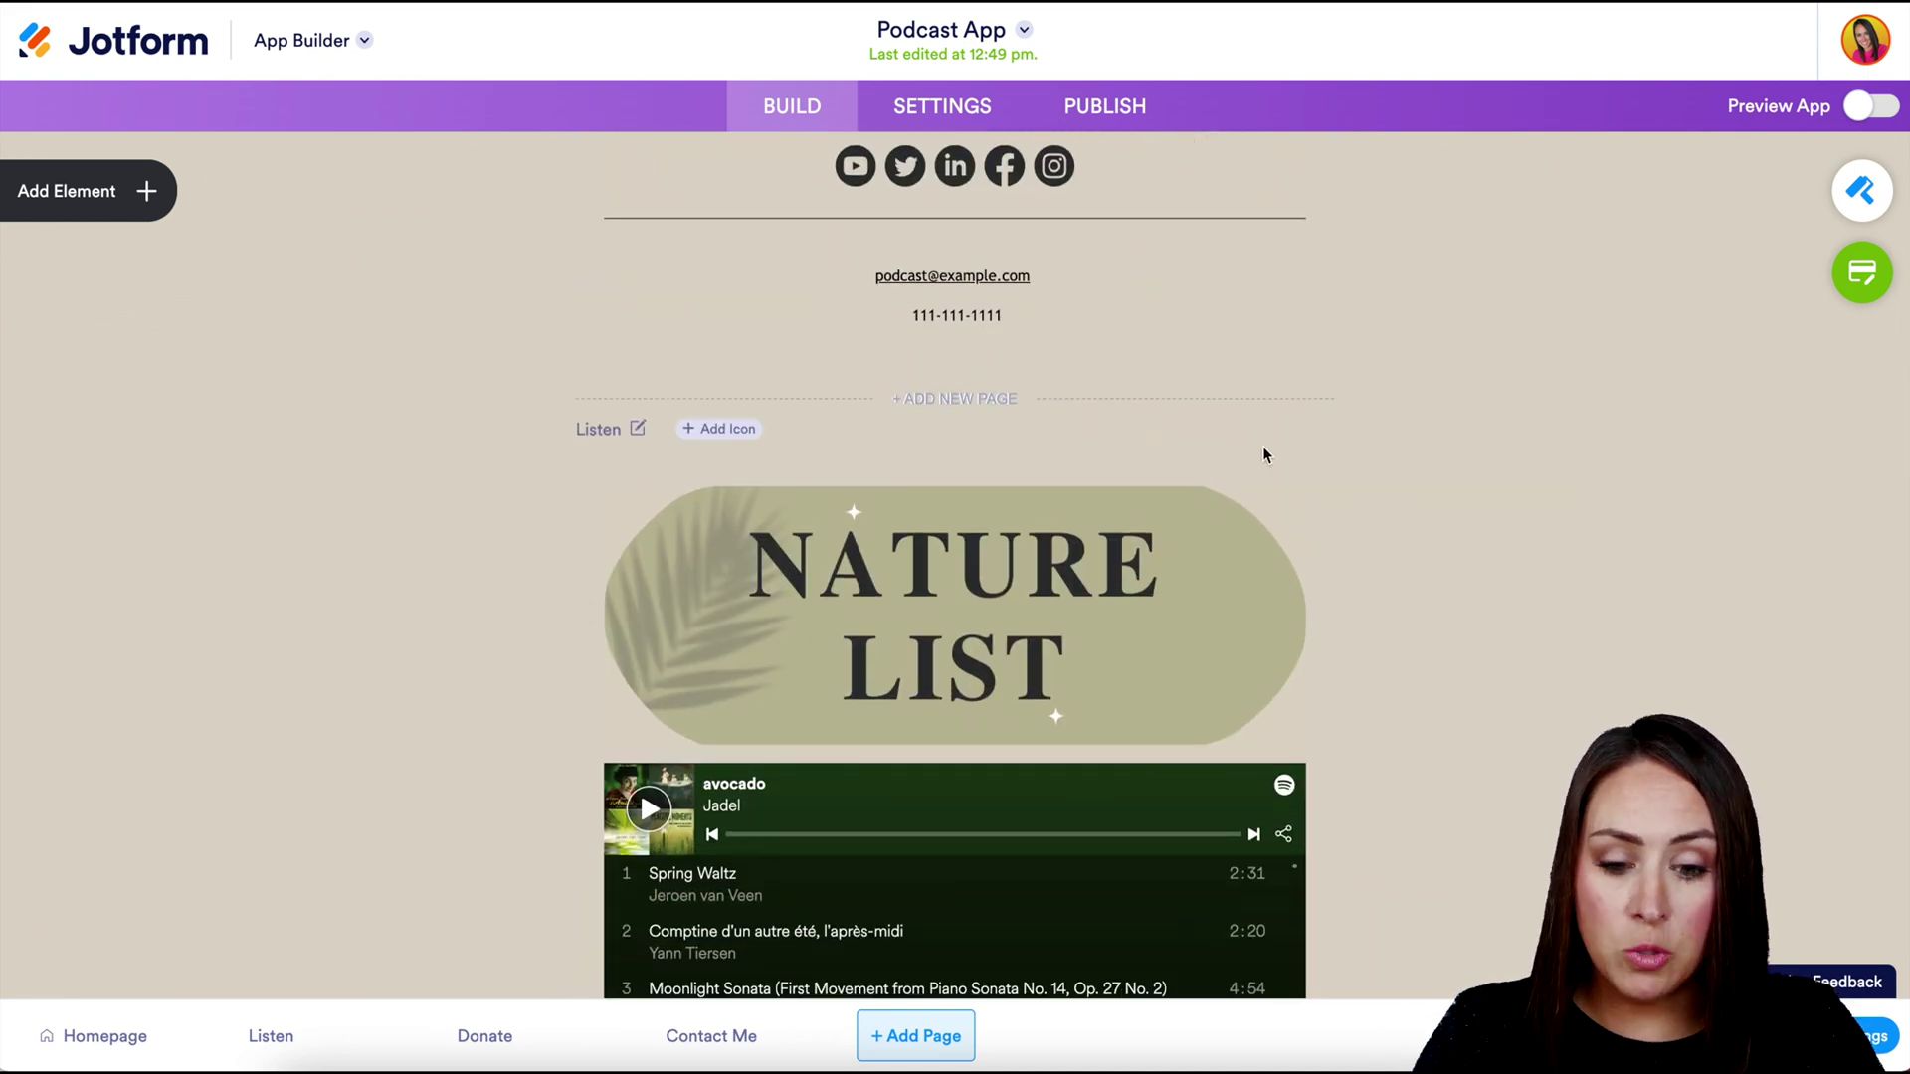
scroll(1404, 748, down, 5)
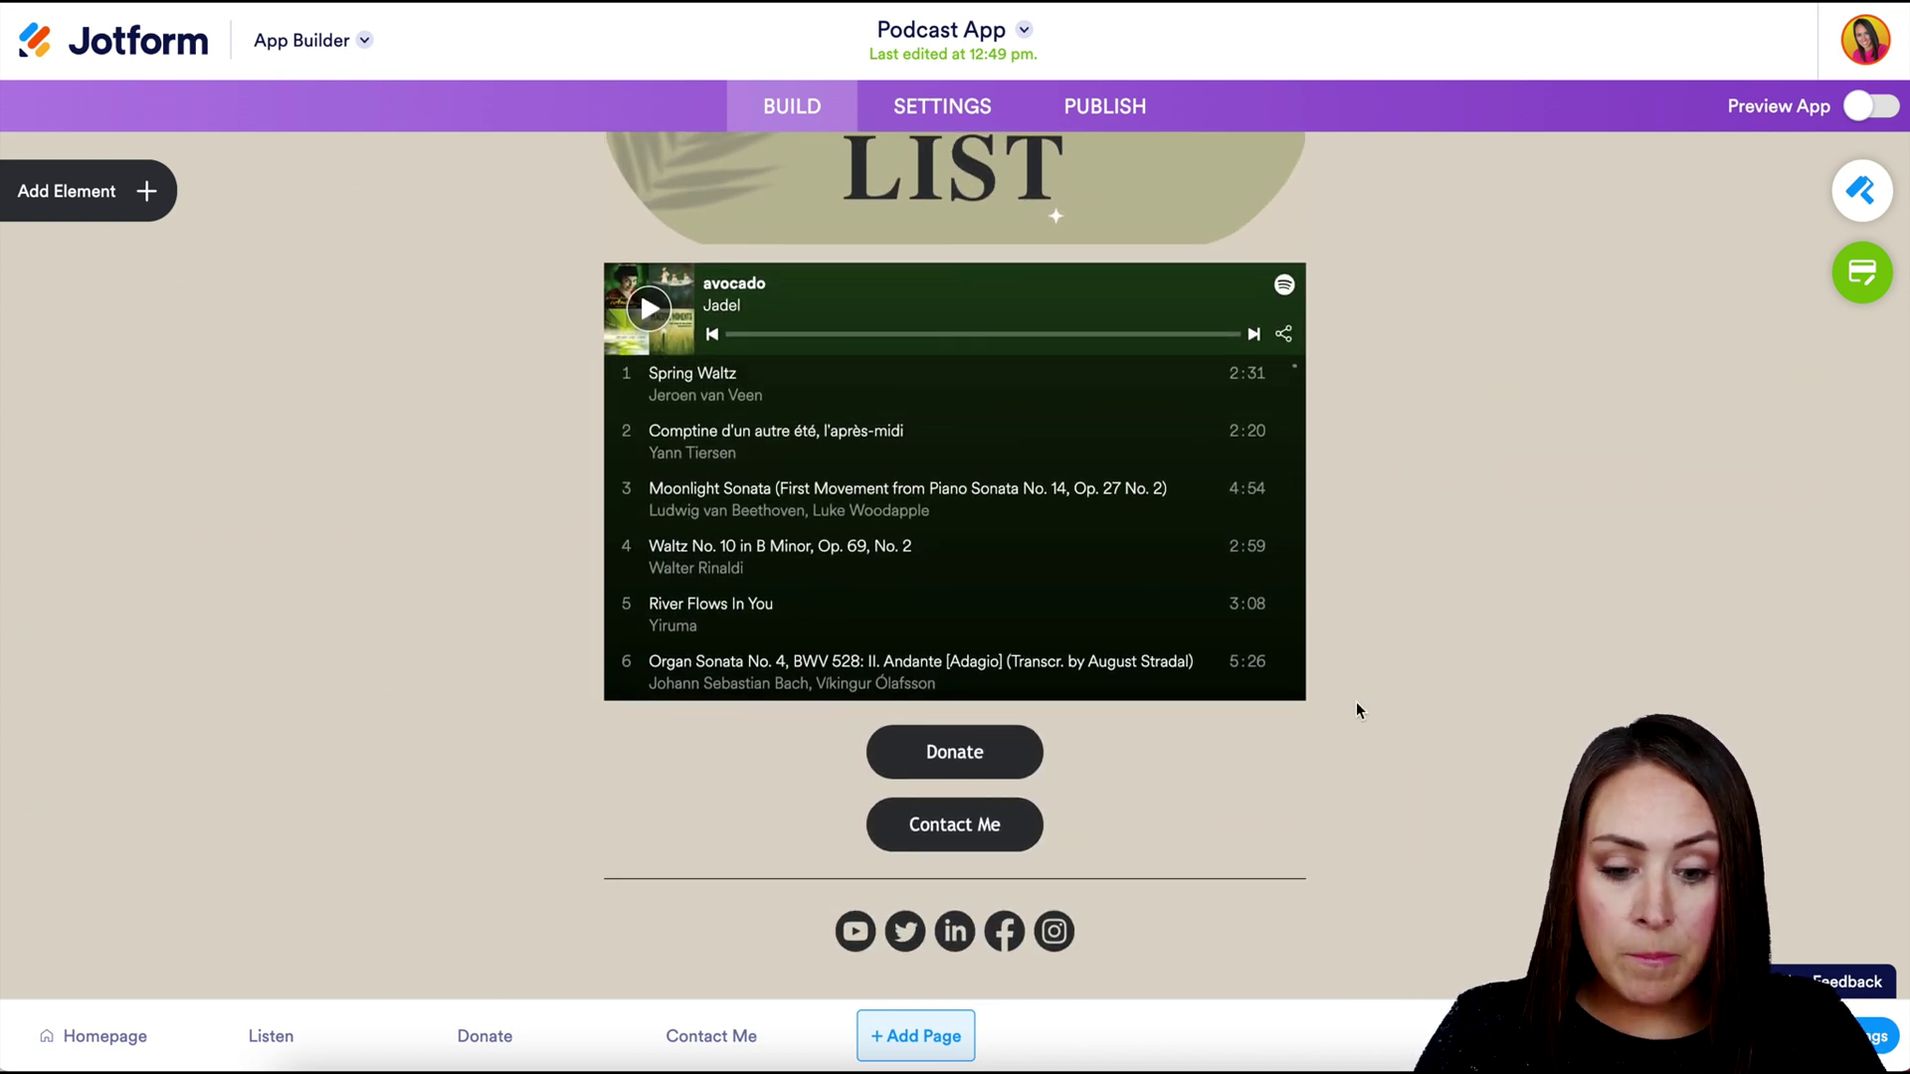
scroll(1398, 782, down, 10)
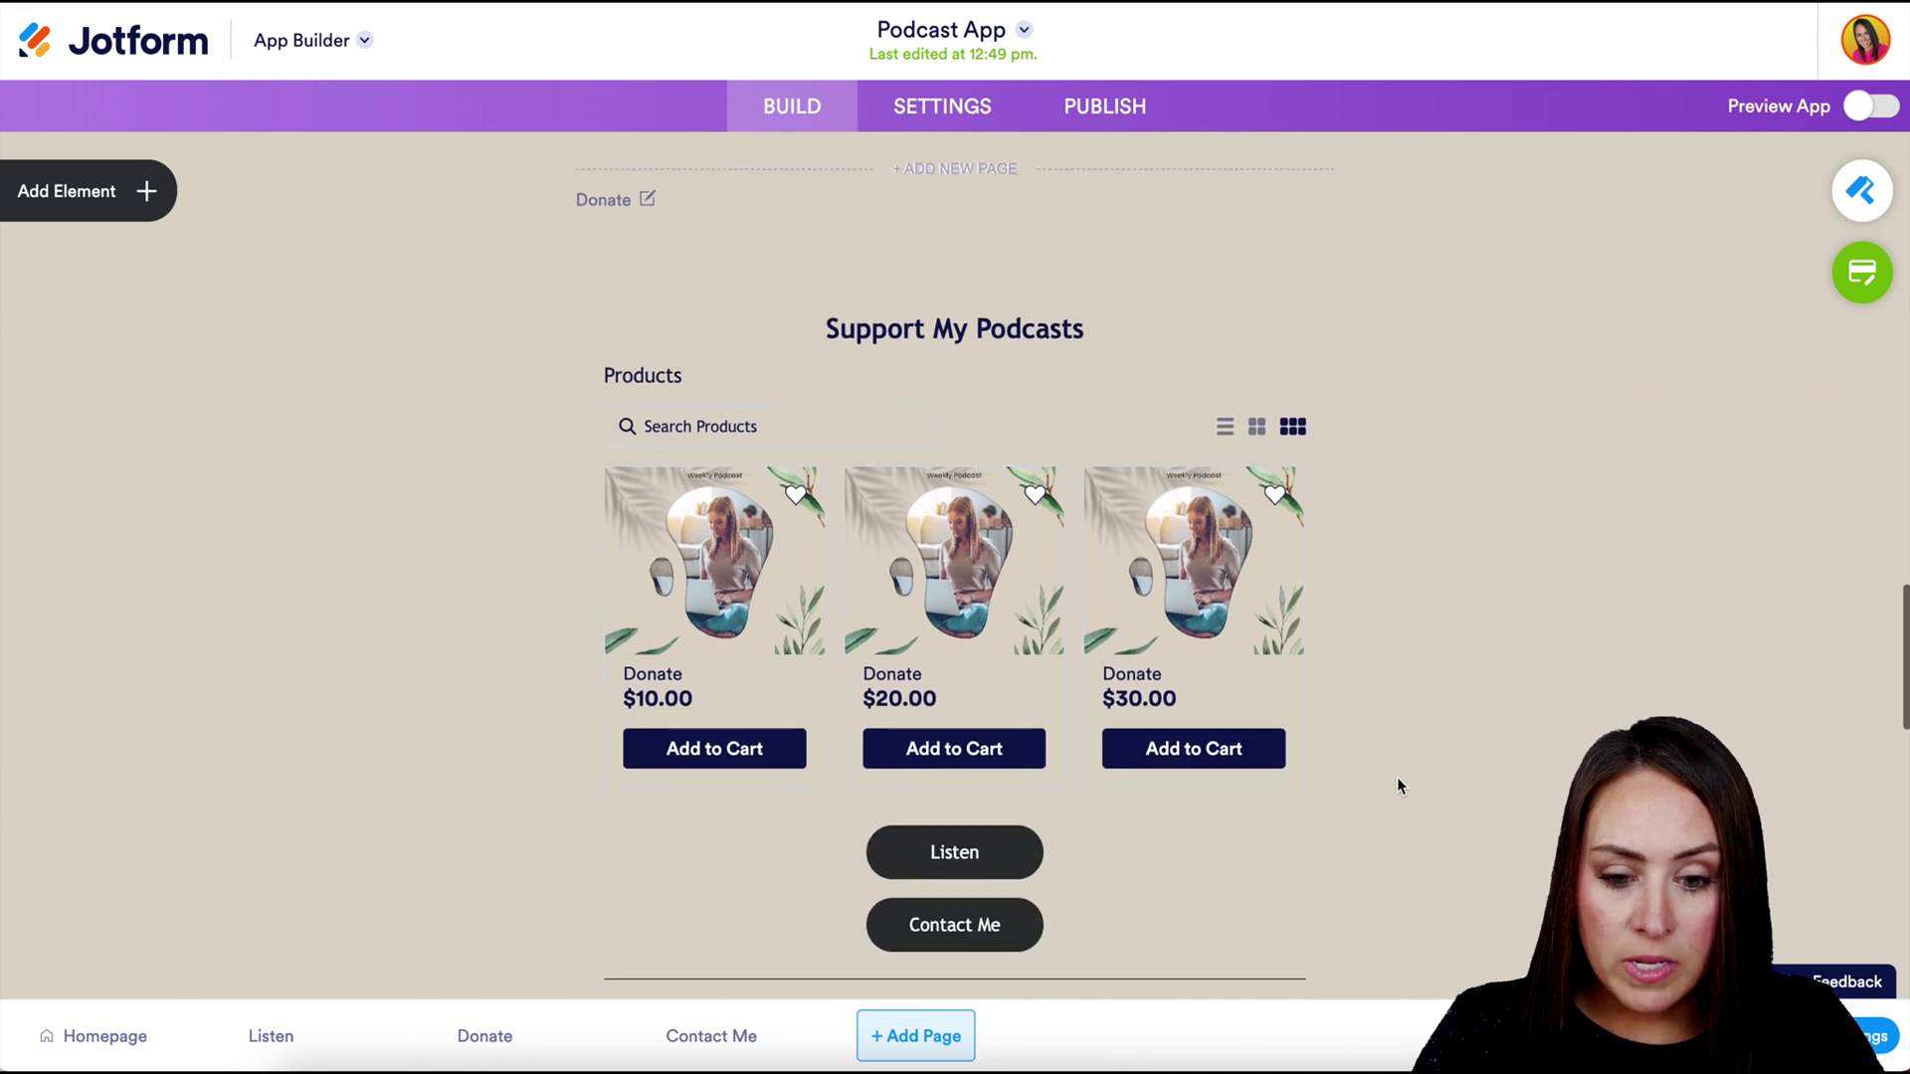
scroll(1397, 778, down, 1)
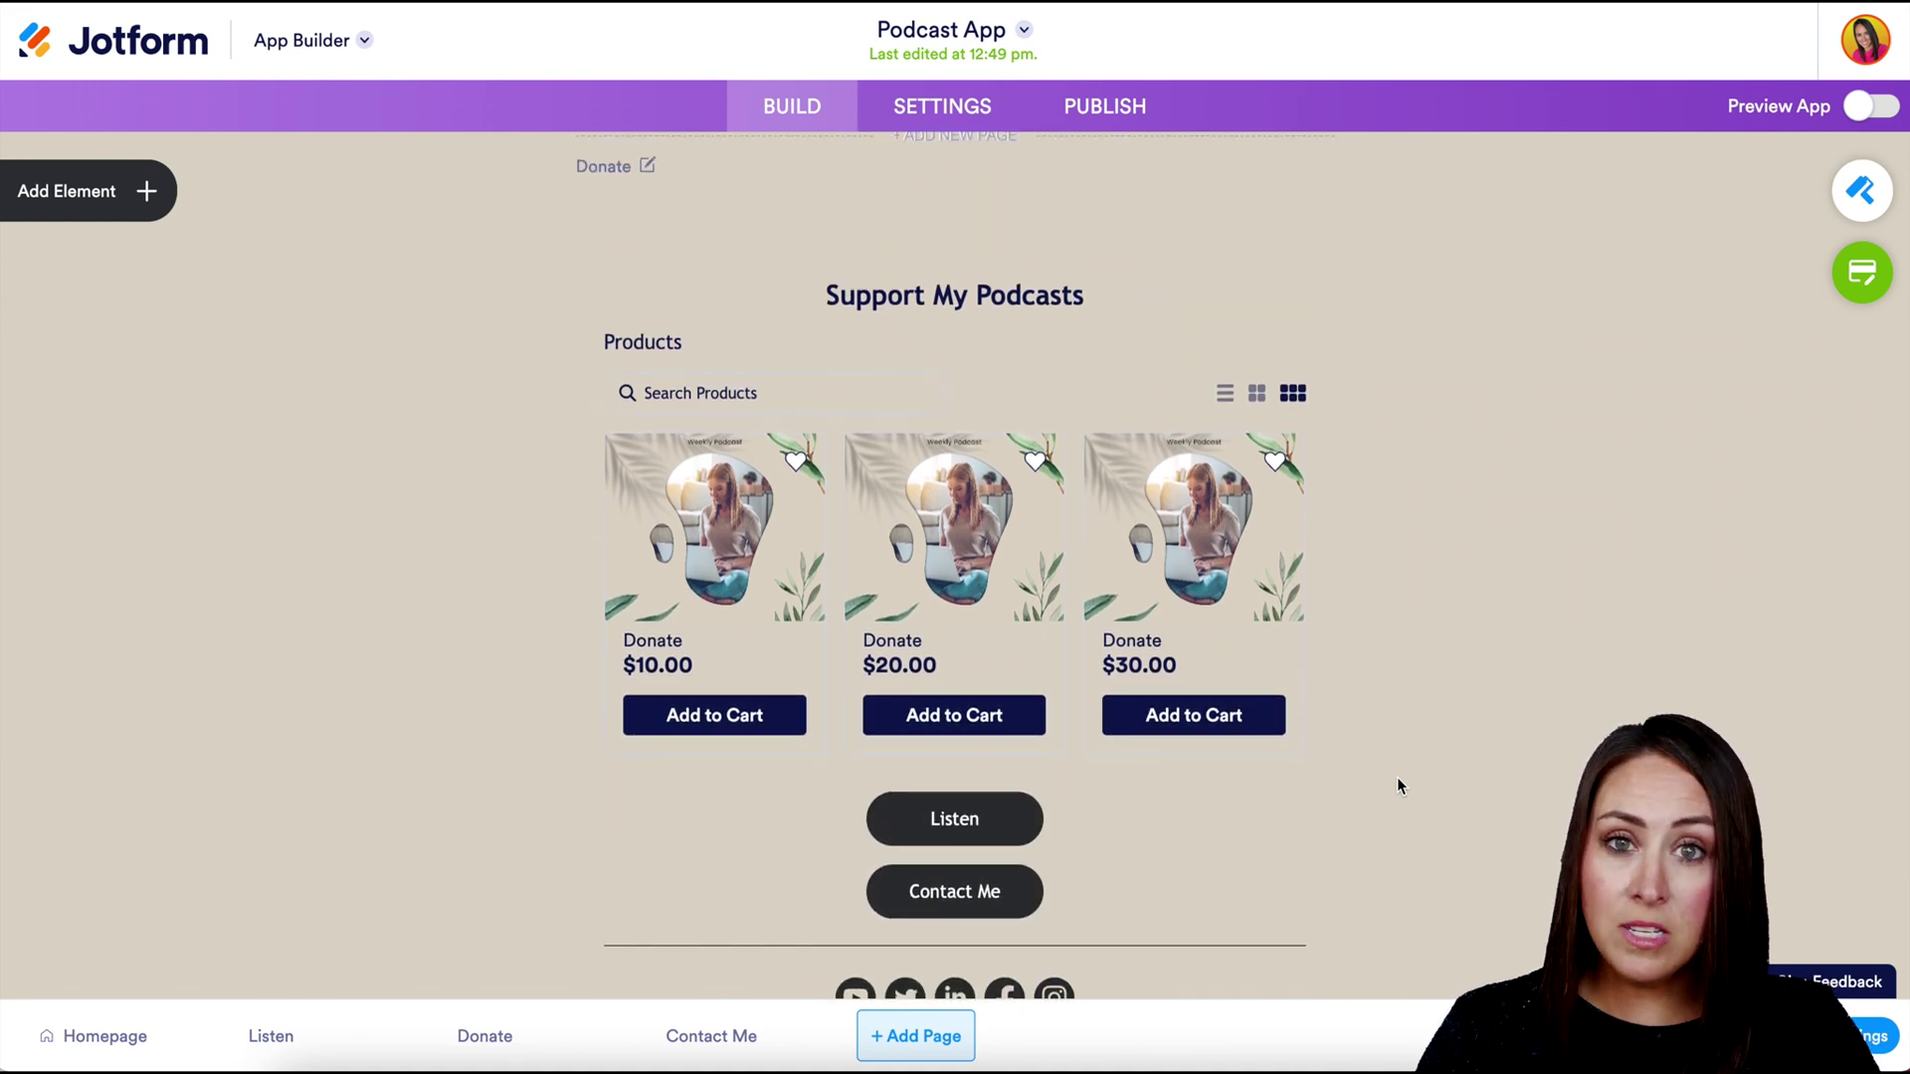
scroll(1397, 779, down, 10)
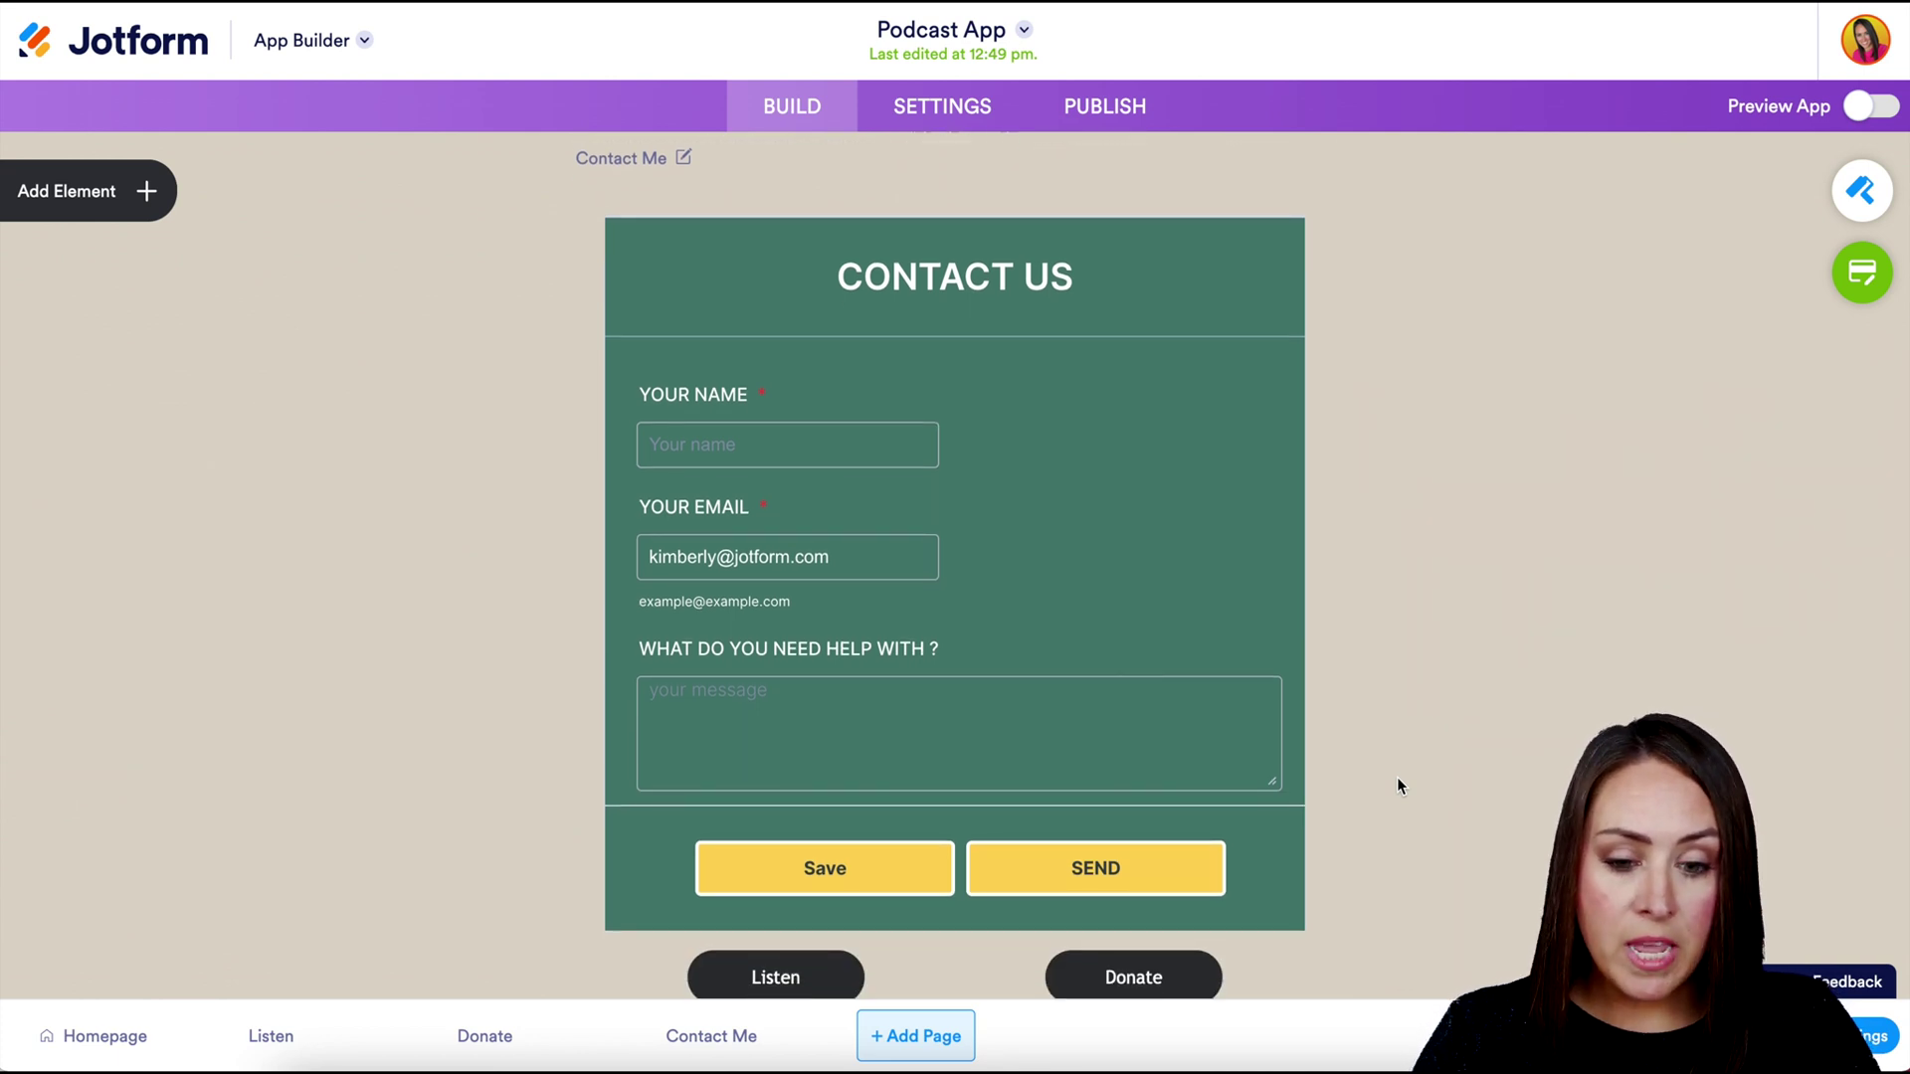
scroll(1398, 779, down, 5)
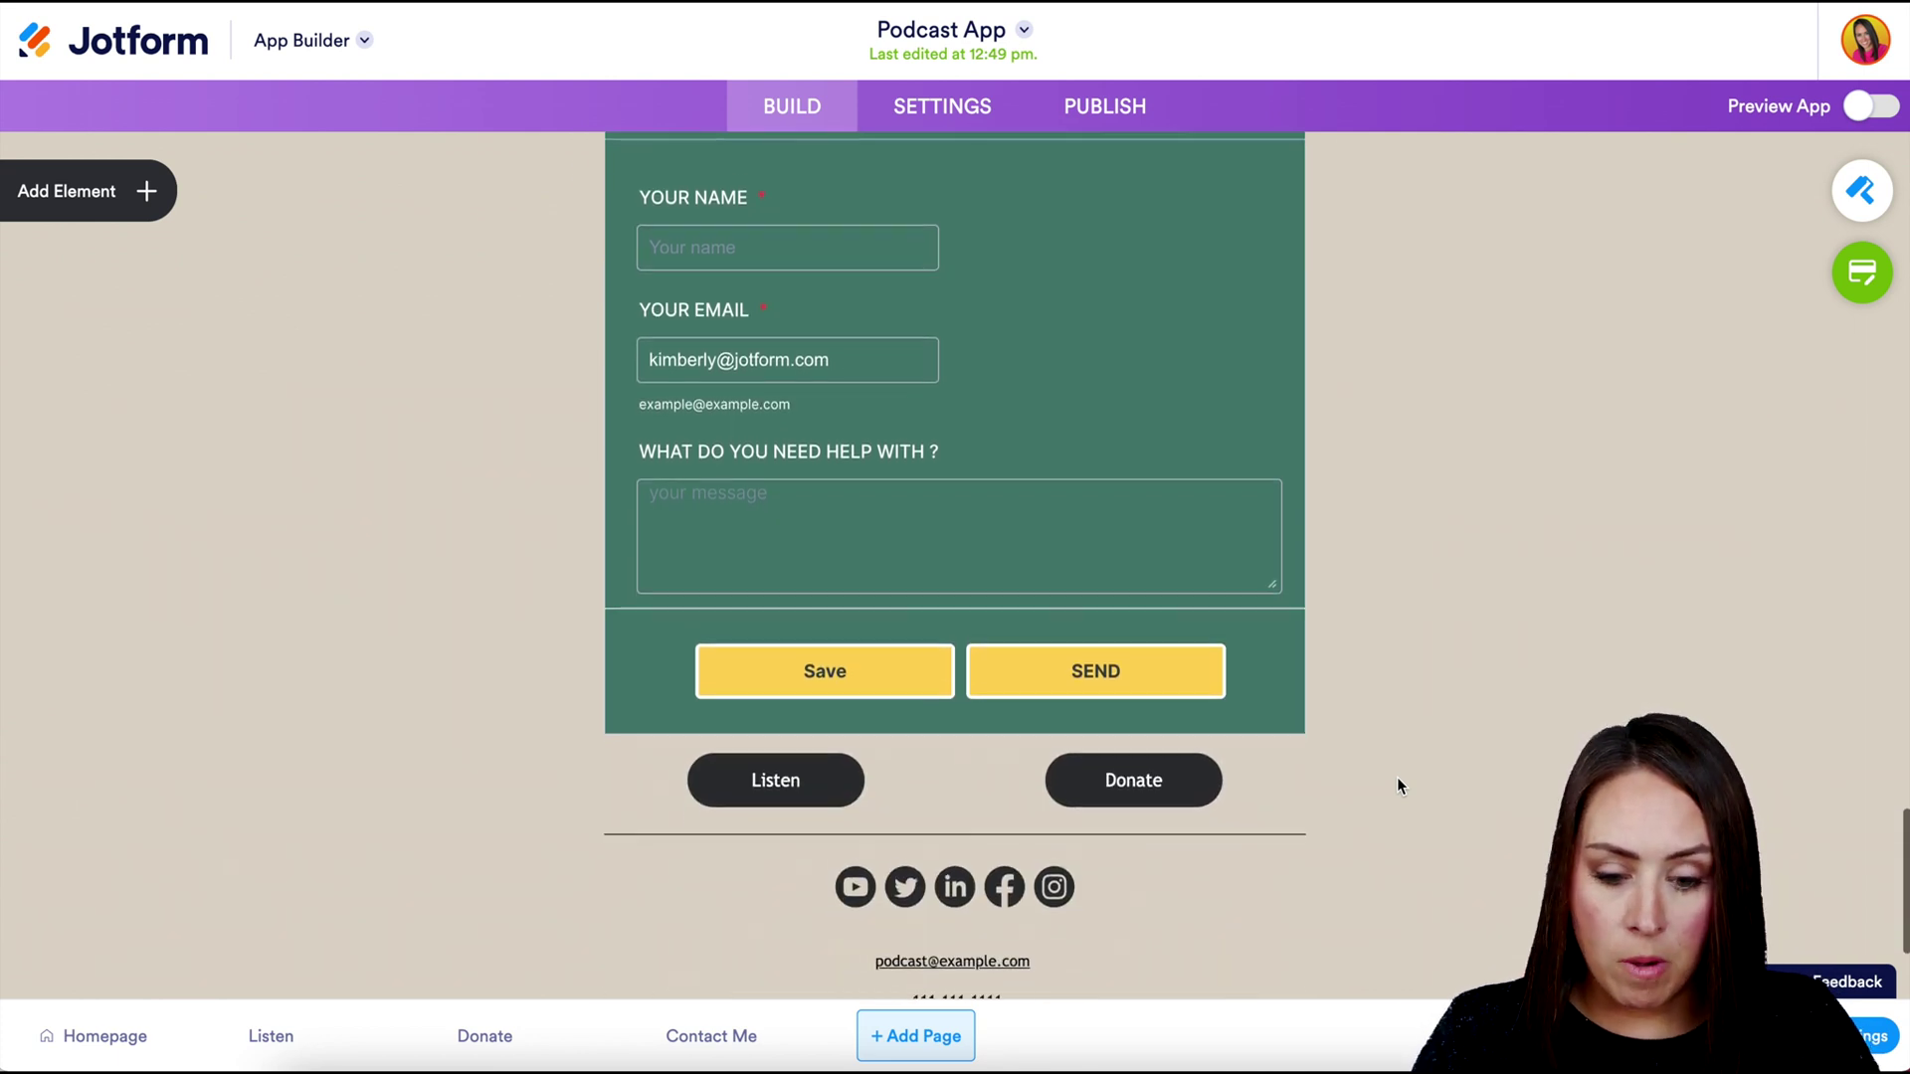
scroll(1397, 786, up, 20)
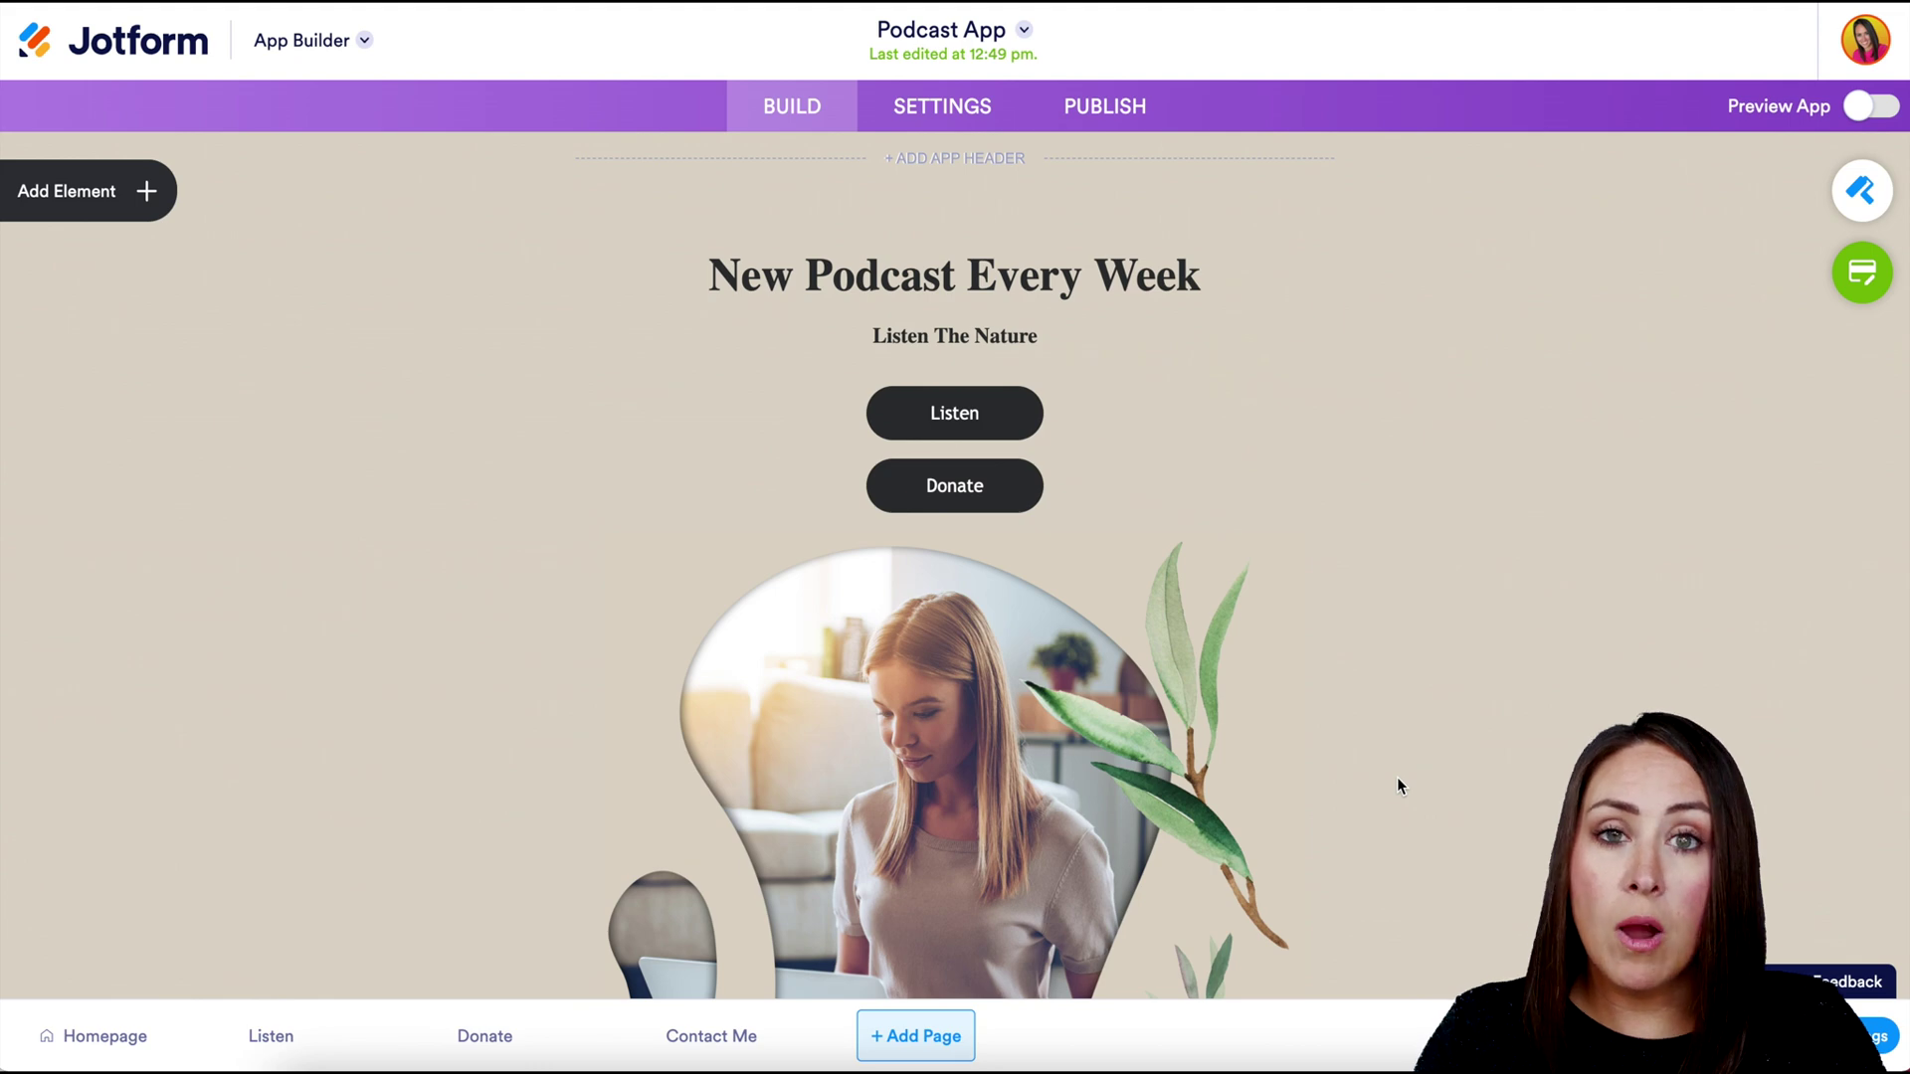
scroll(1397, 779, down, 3)
scroll(1397, 779, up, 2)
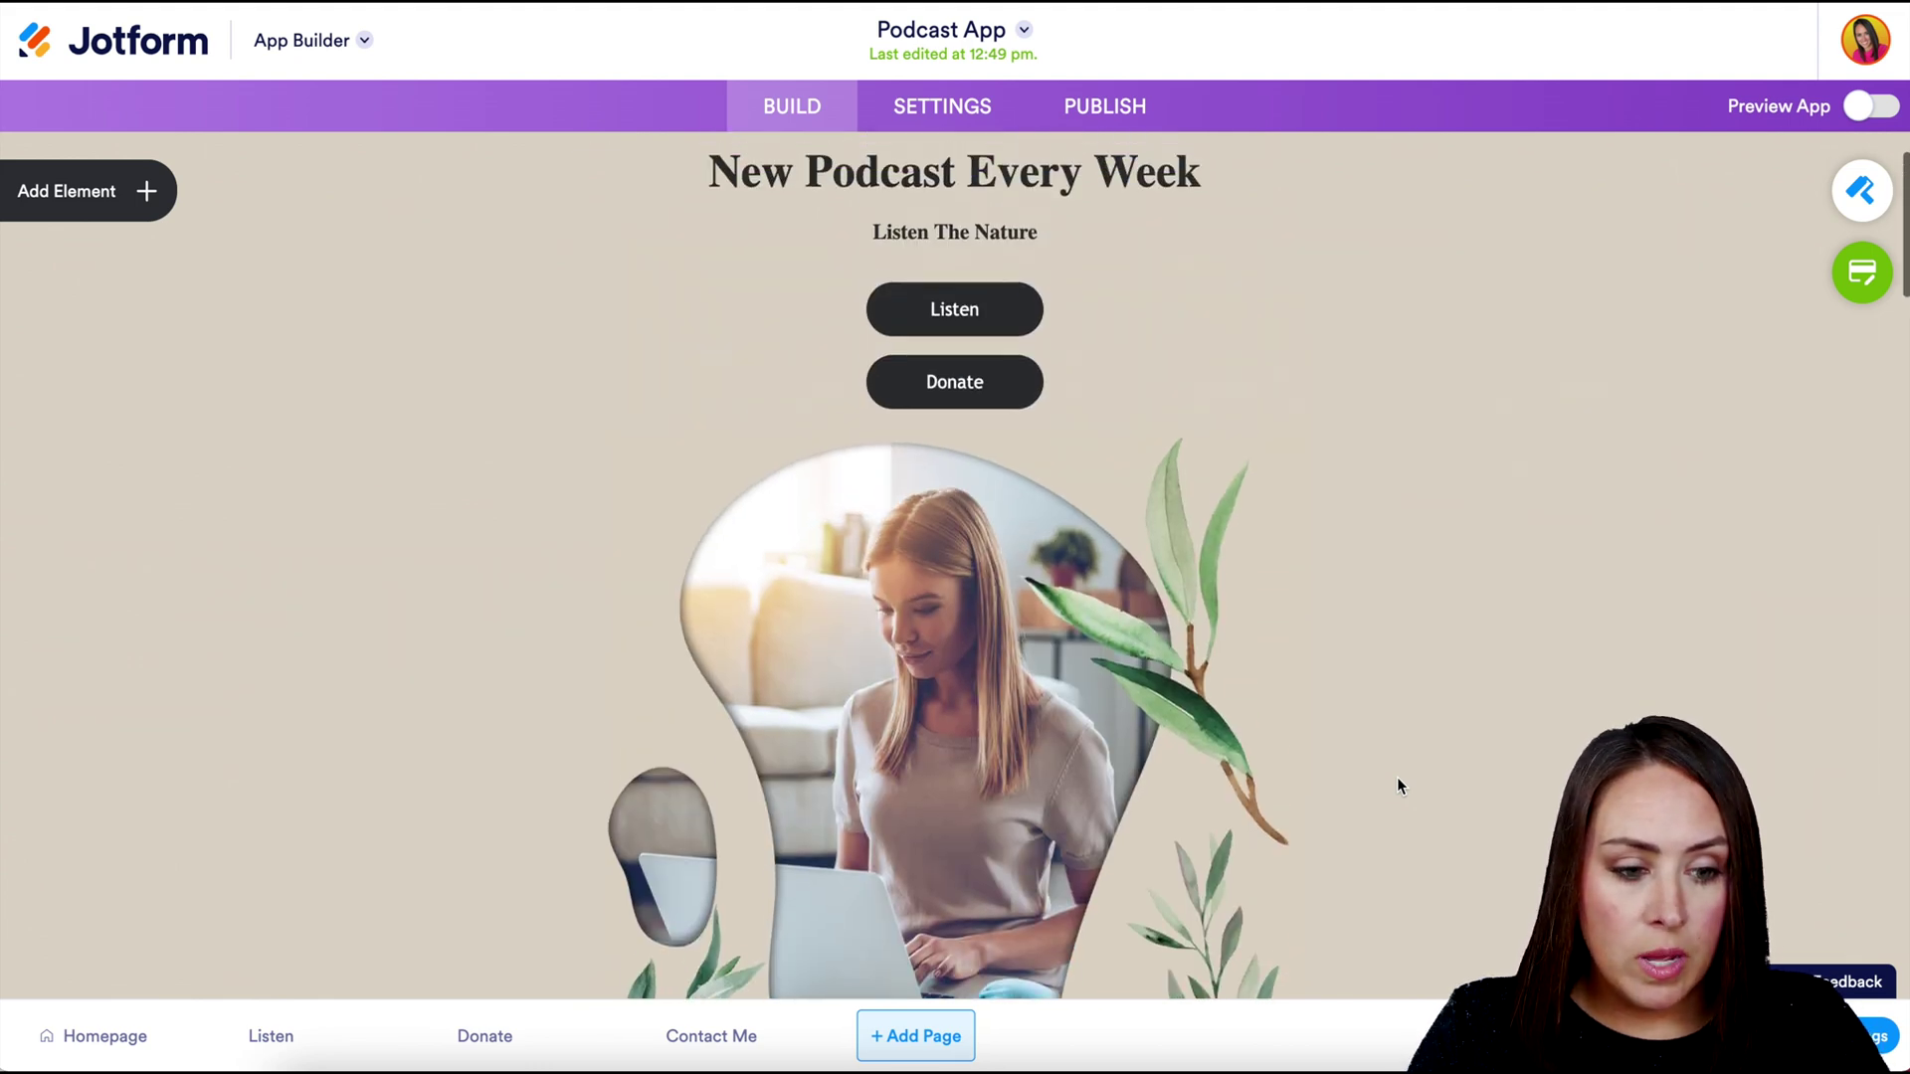
scroll(1397, 785, up, 1)
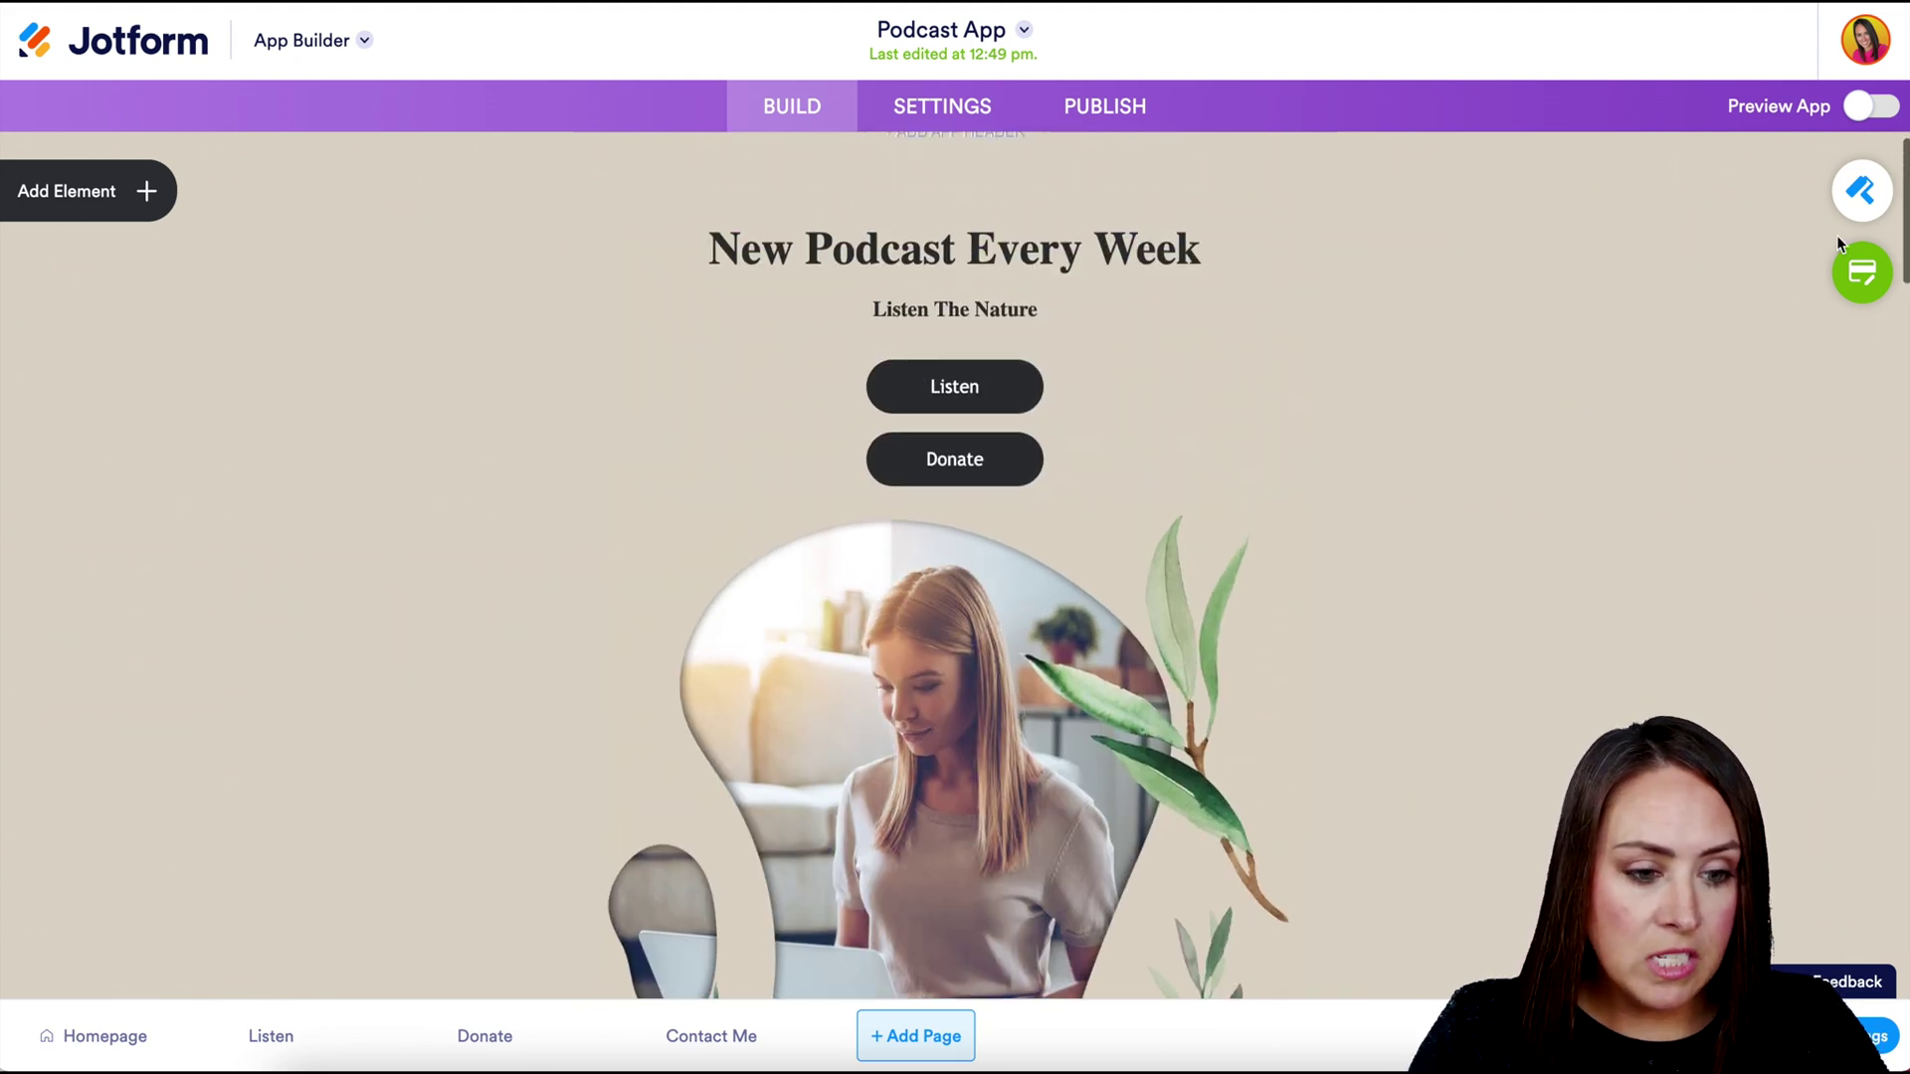
- Set the start color of the app background to dark blue #171783 in the App Designer
click(1863, 191)
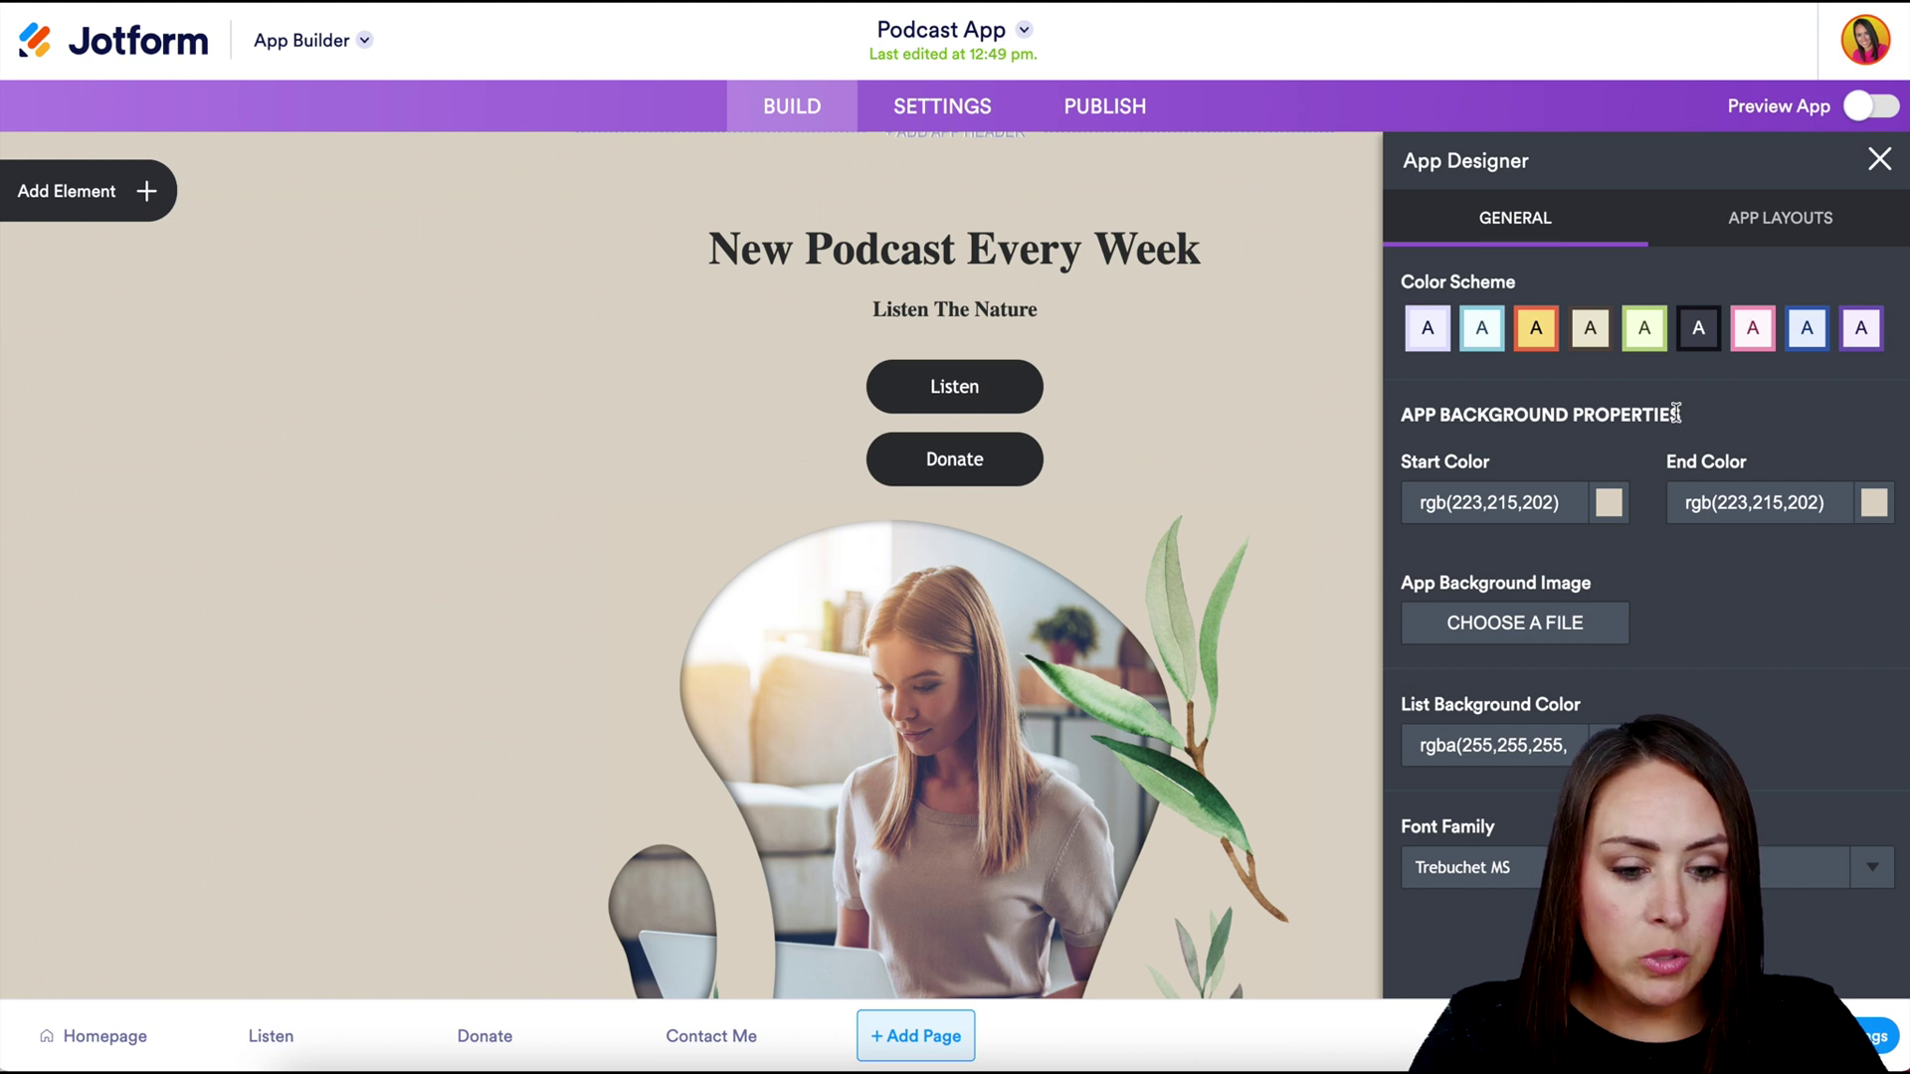
click(1608, 503)
click(1542, 718)
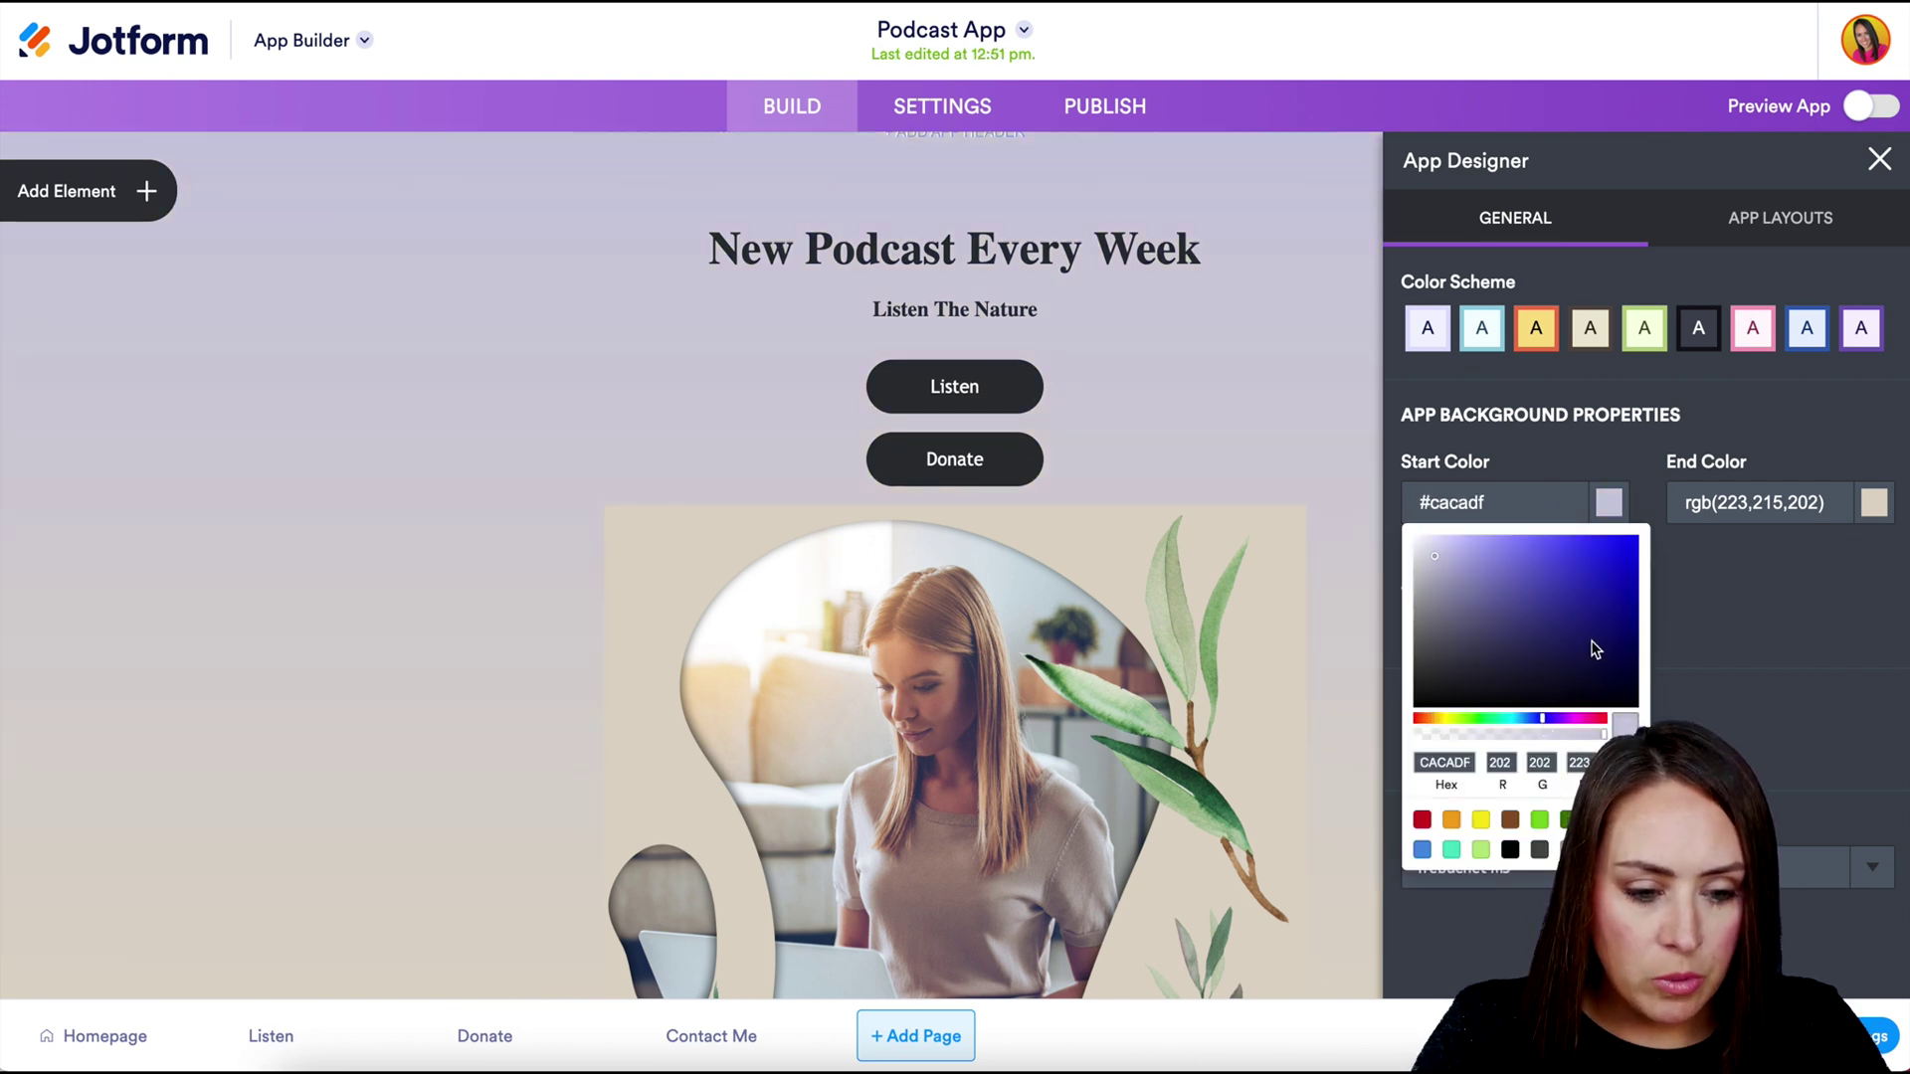
click(1592, 643)
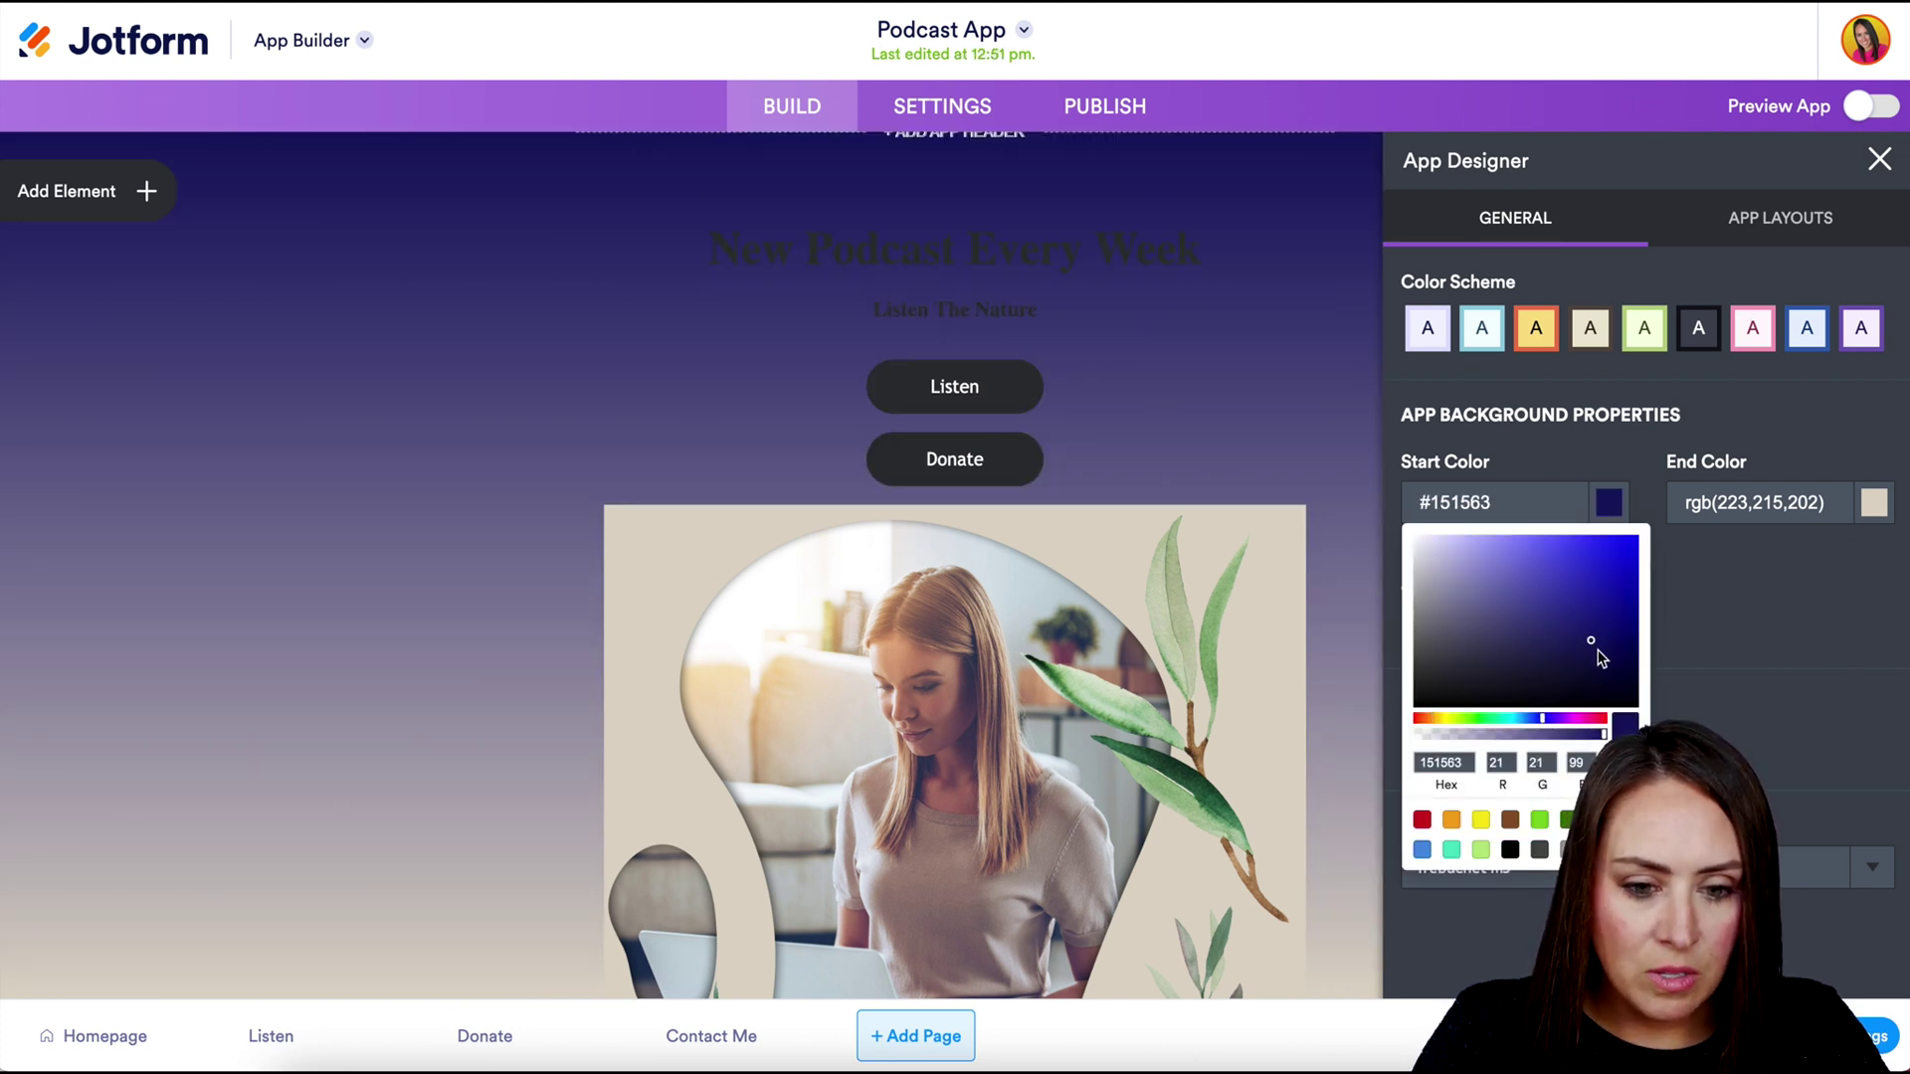
click(1599, 652)
click(1601, 626)
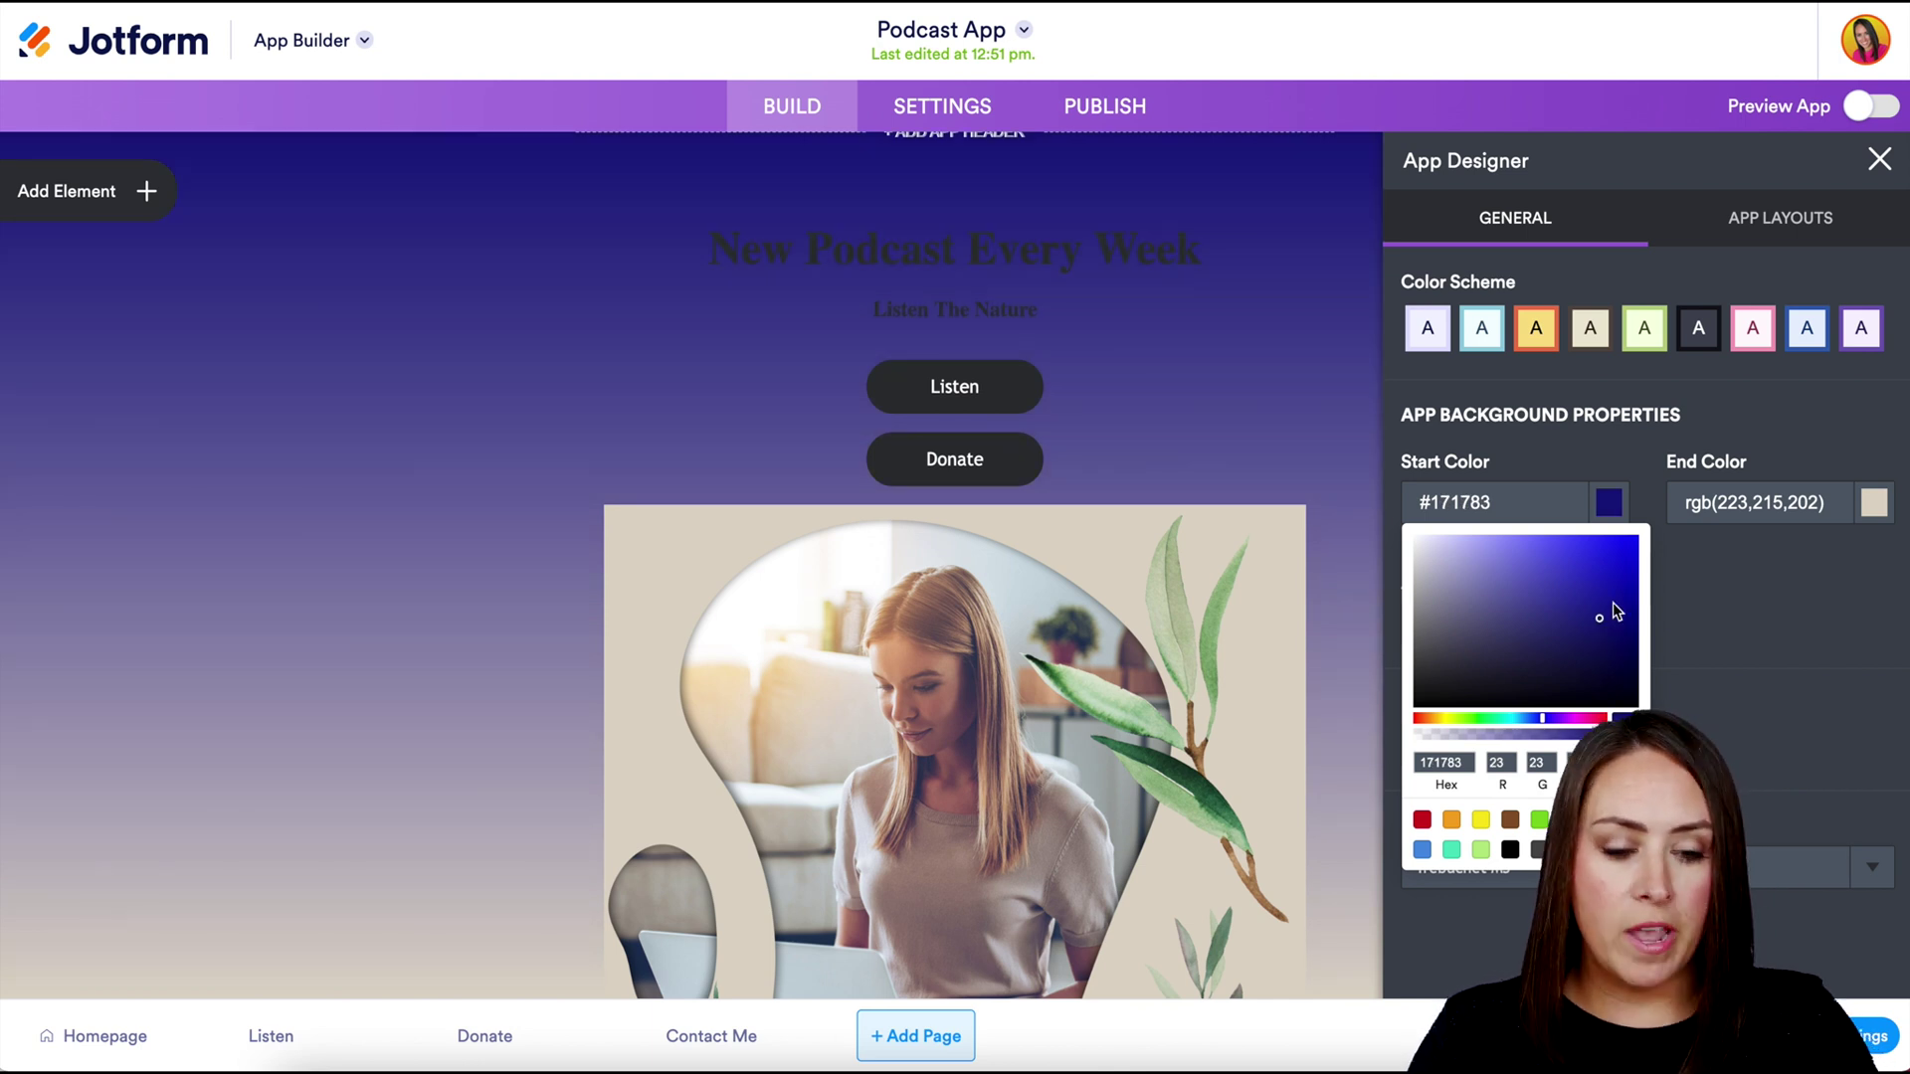
- Set the end color of the app background to lighter blue #7176dc
click(1853, 496)
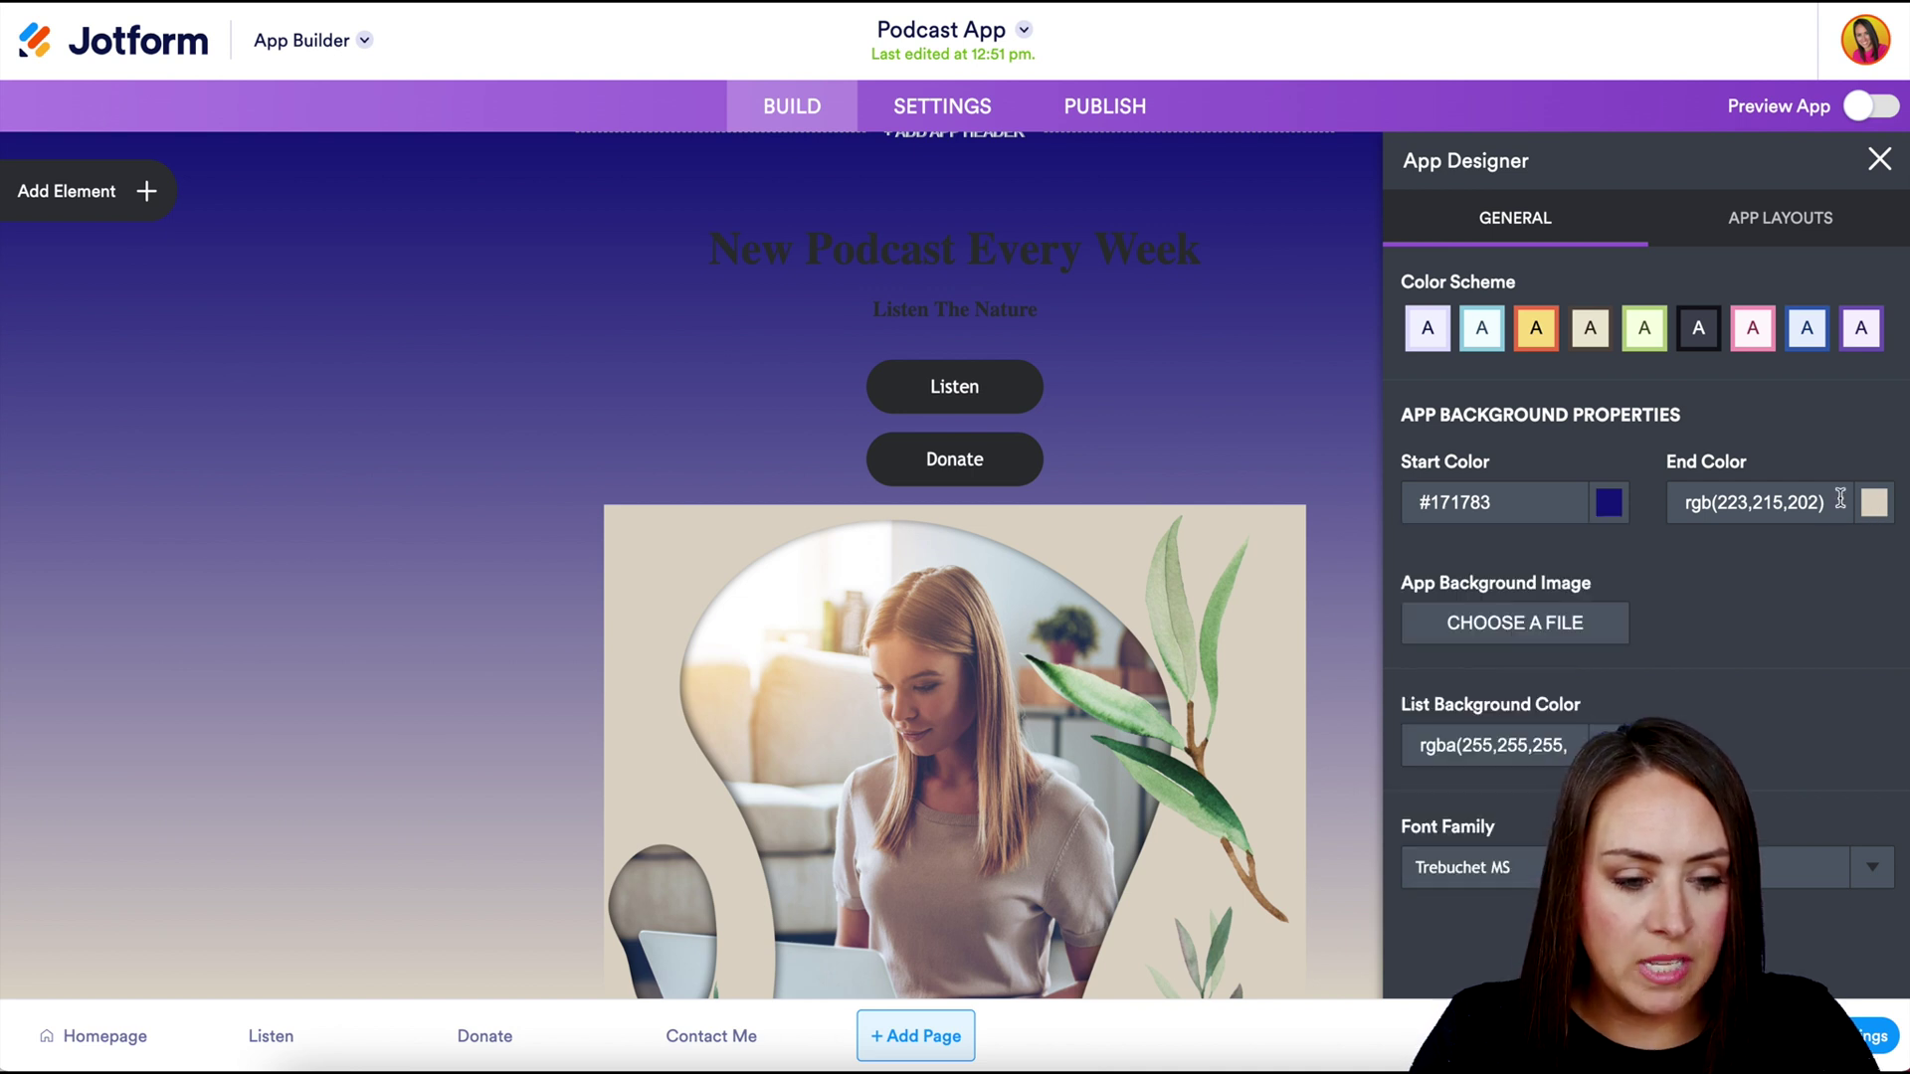
click(1840, 498)
click(1742, 717)
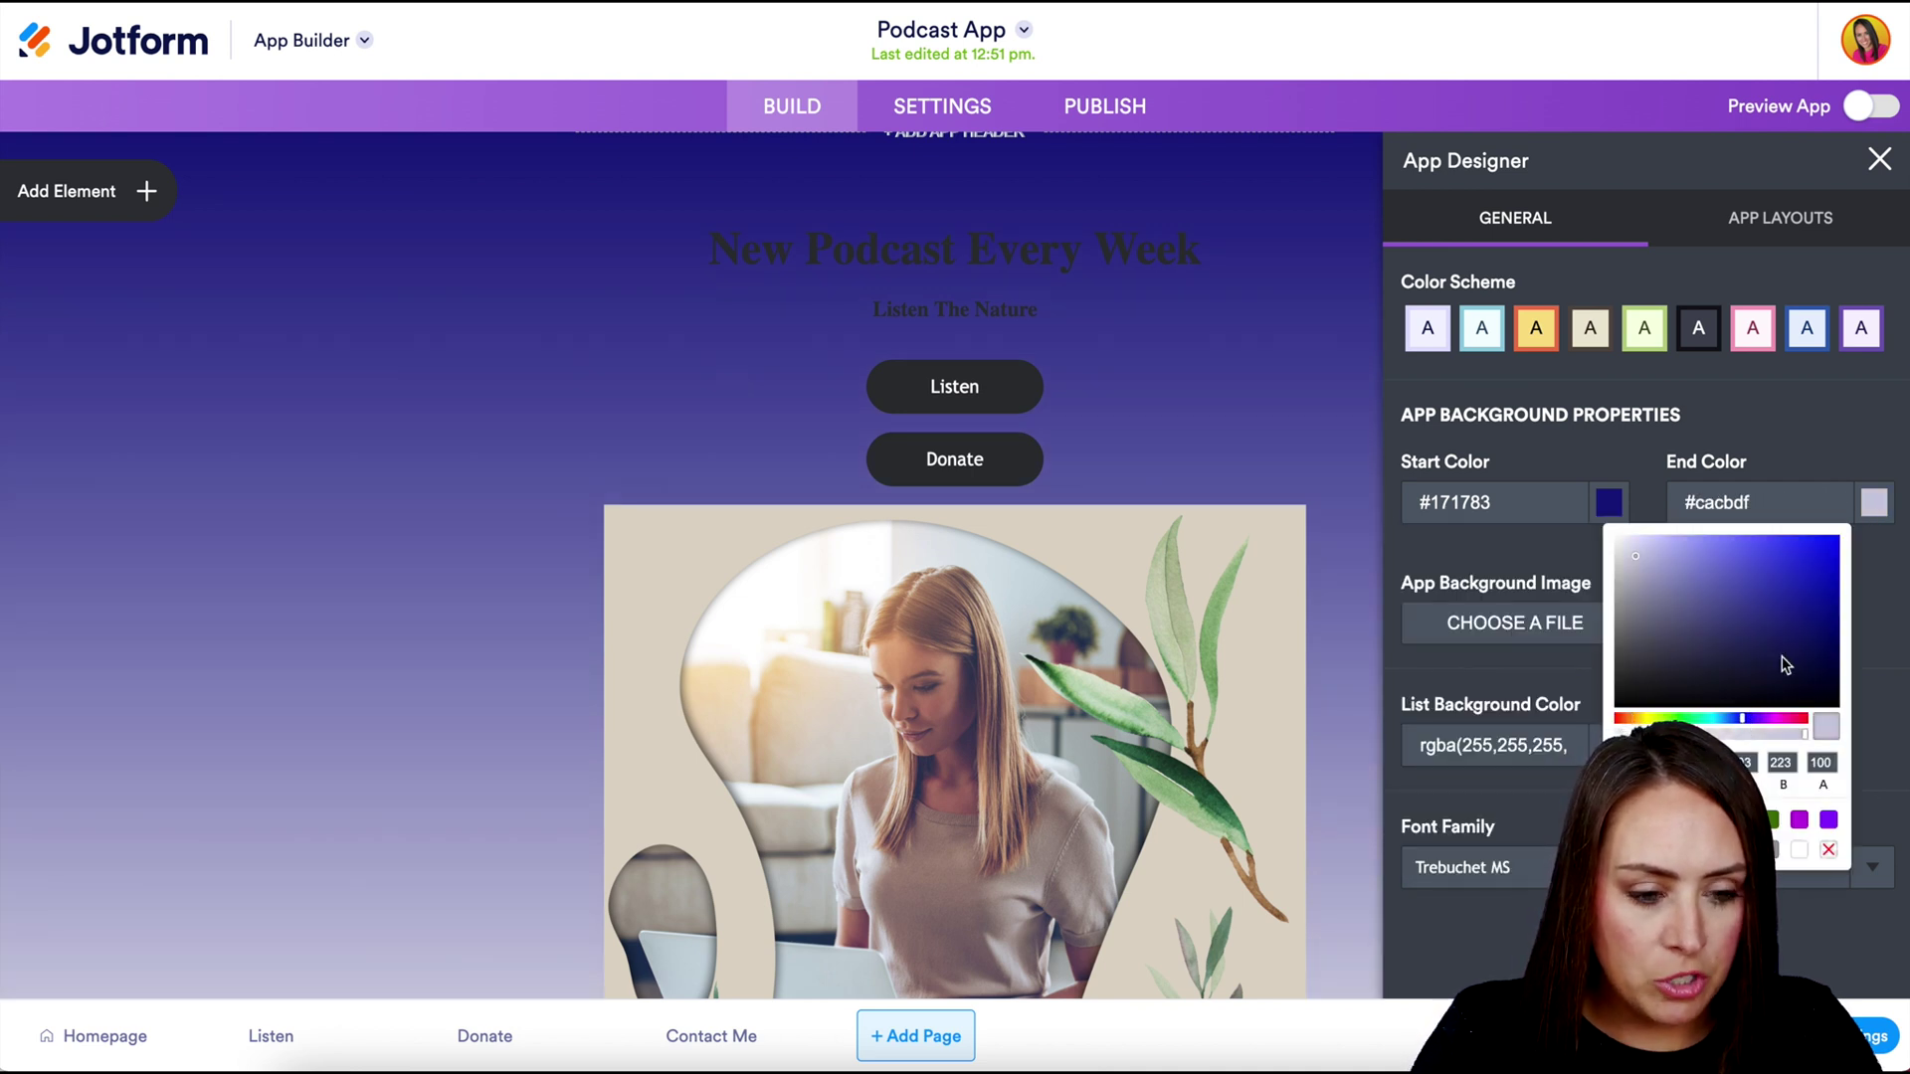
click(1724, 560)
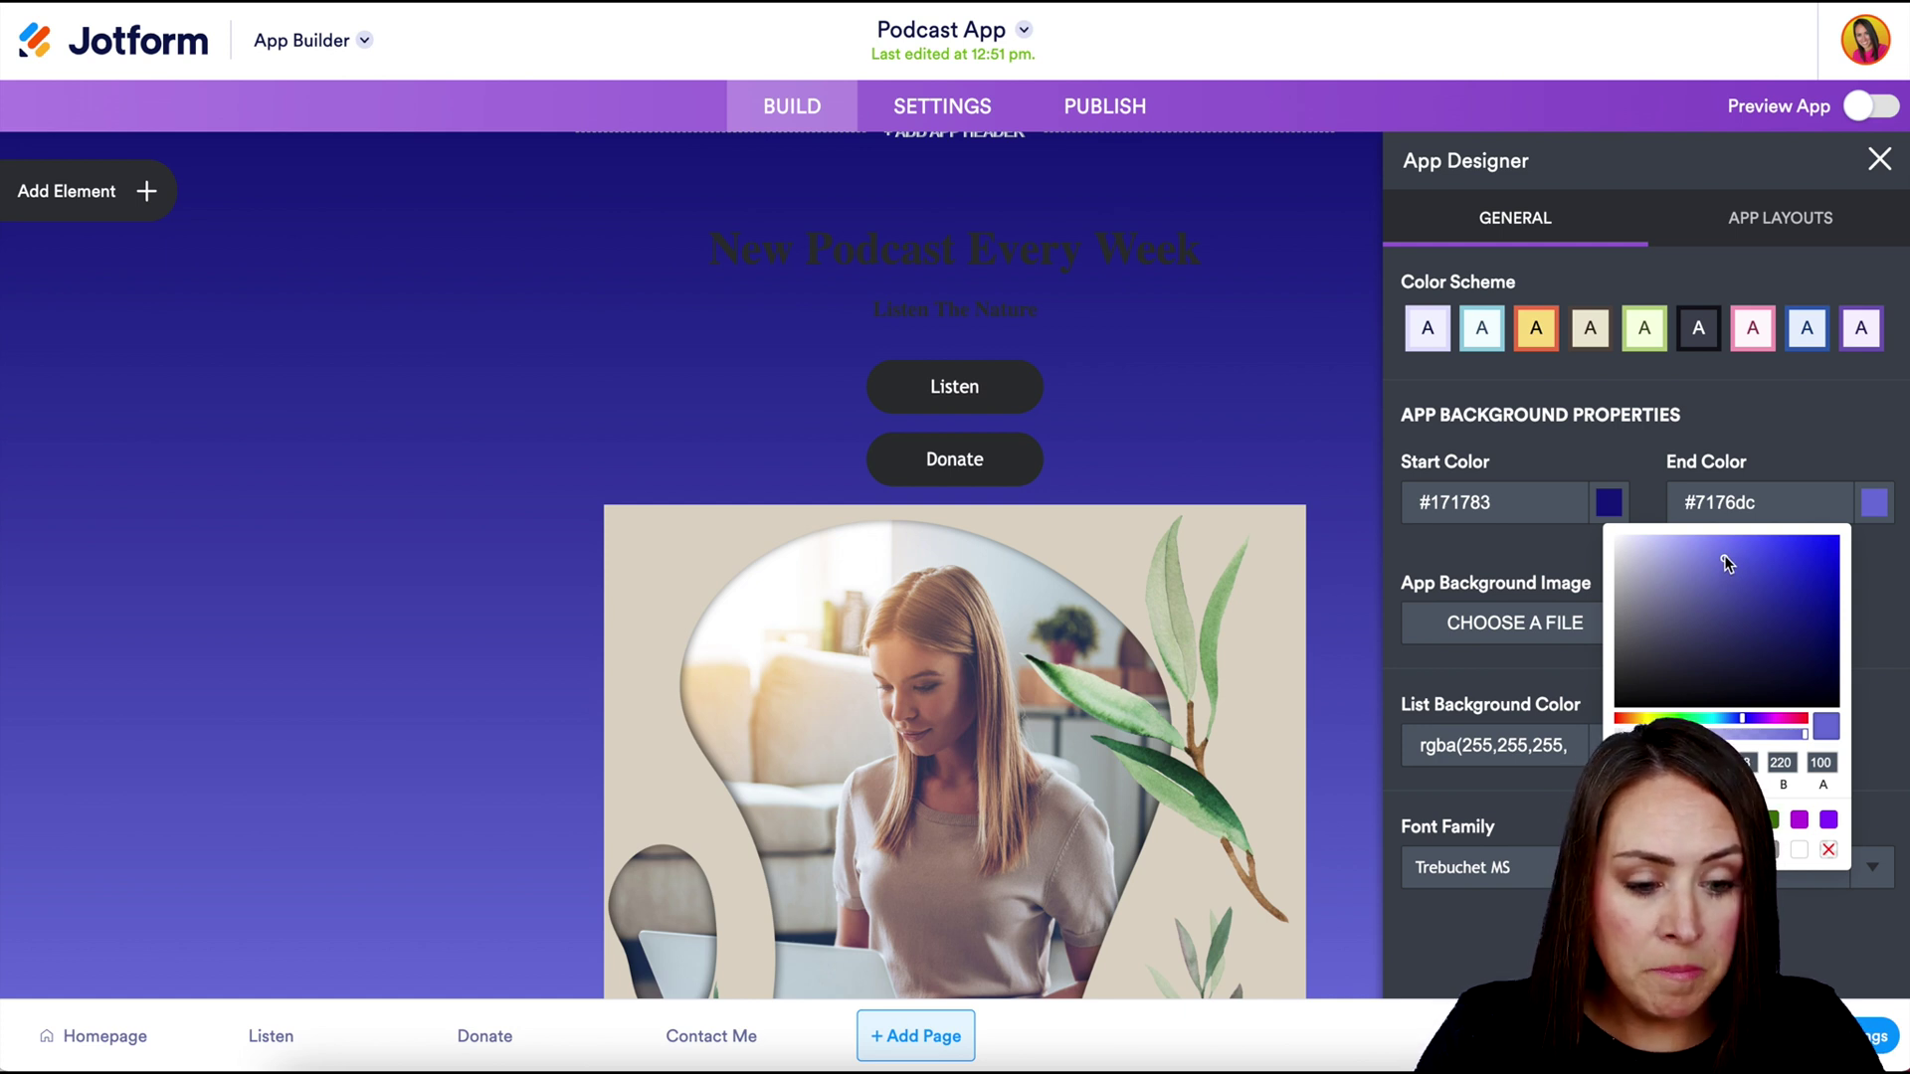
click(1458, 576)
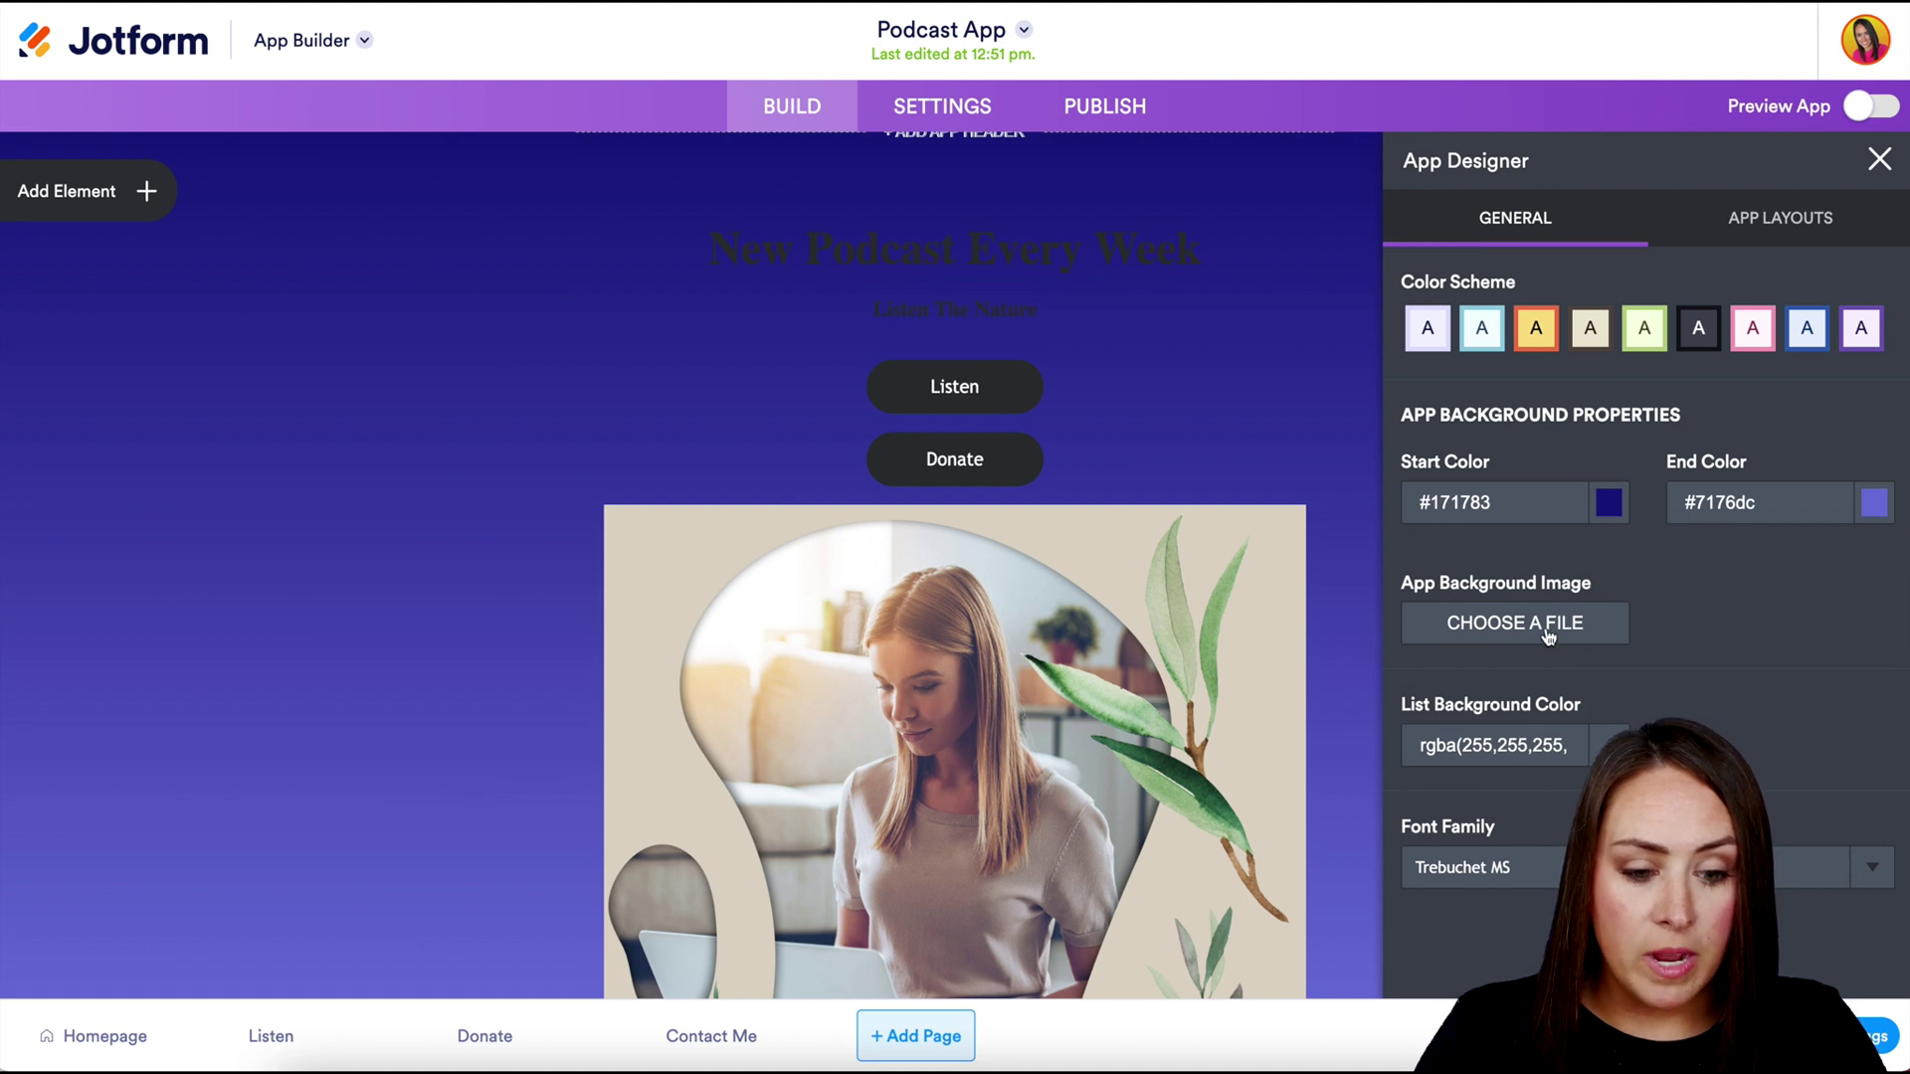
- Change the app's font family to Open Sans
click(1511, 878)
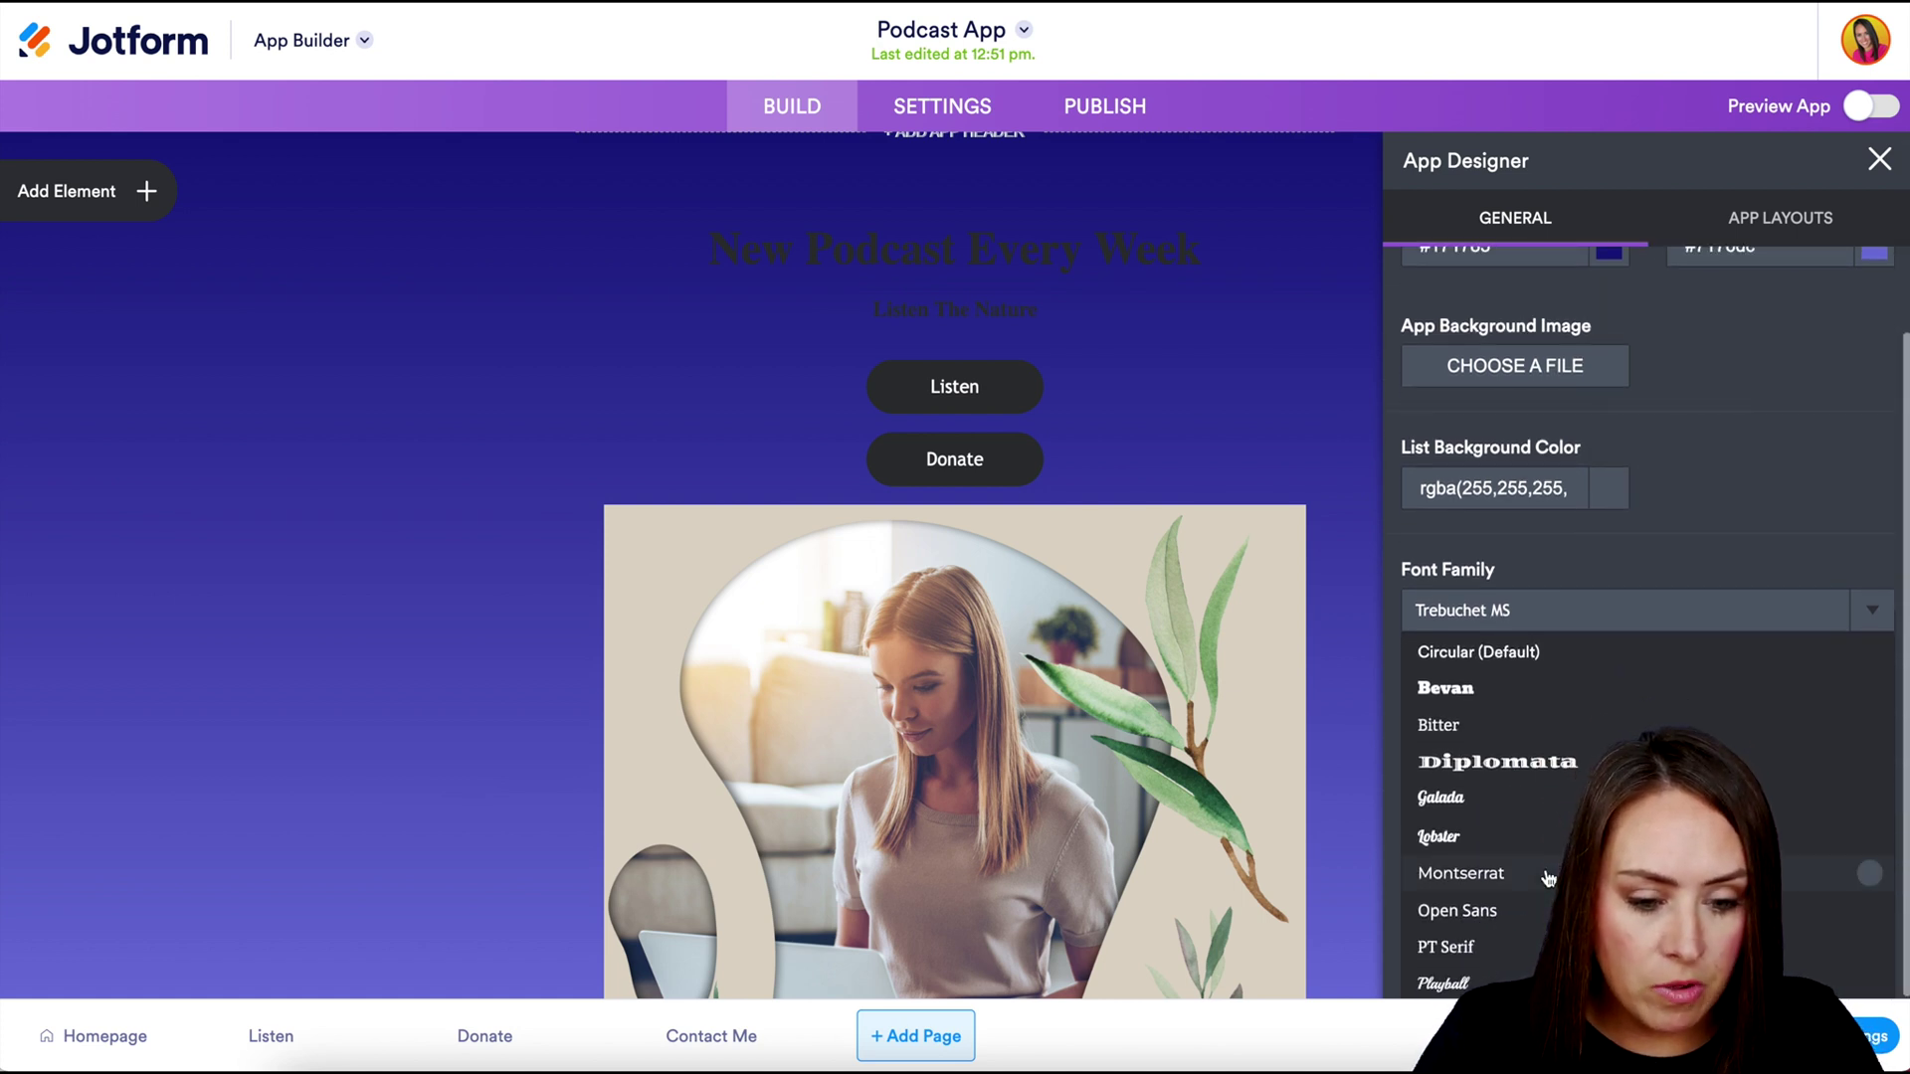
scroll(1549, 879, down, 1)
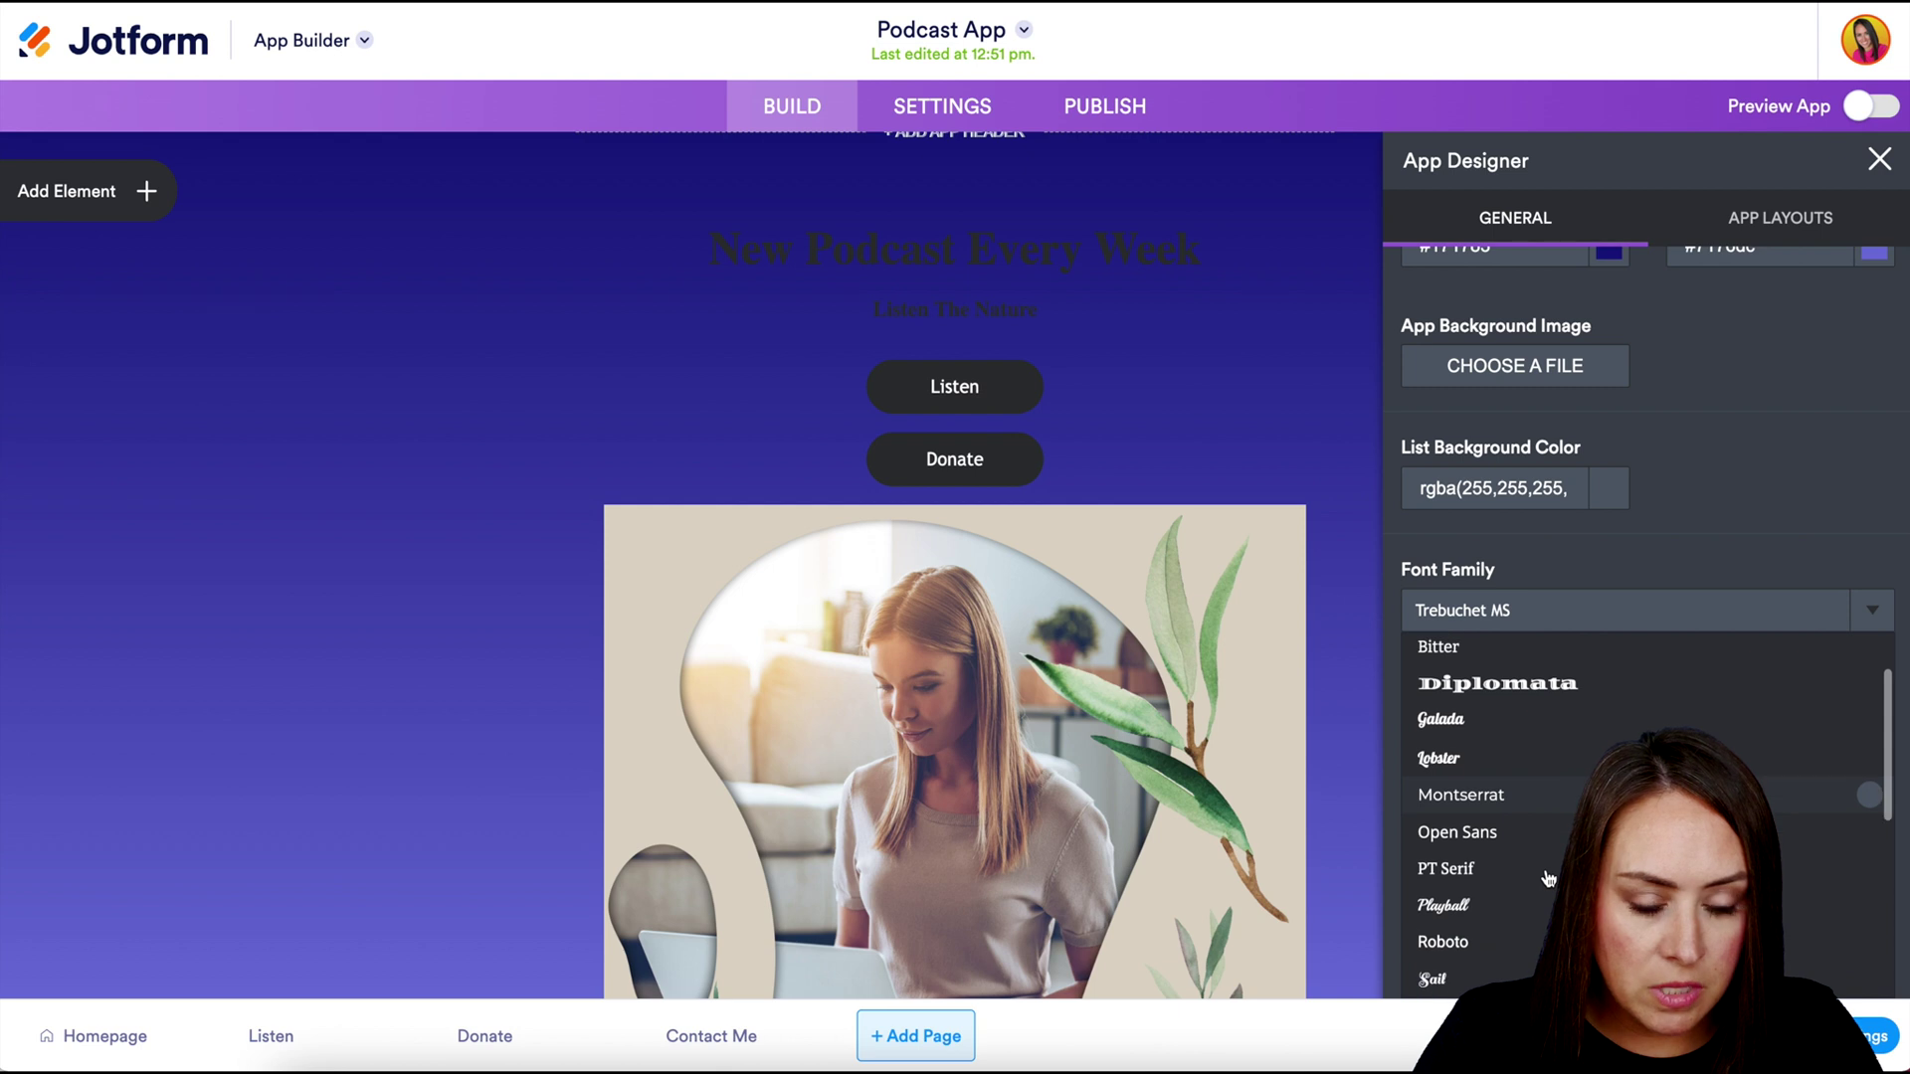
click(1497, 845)
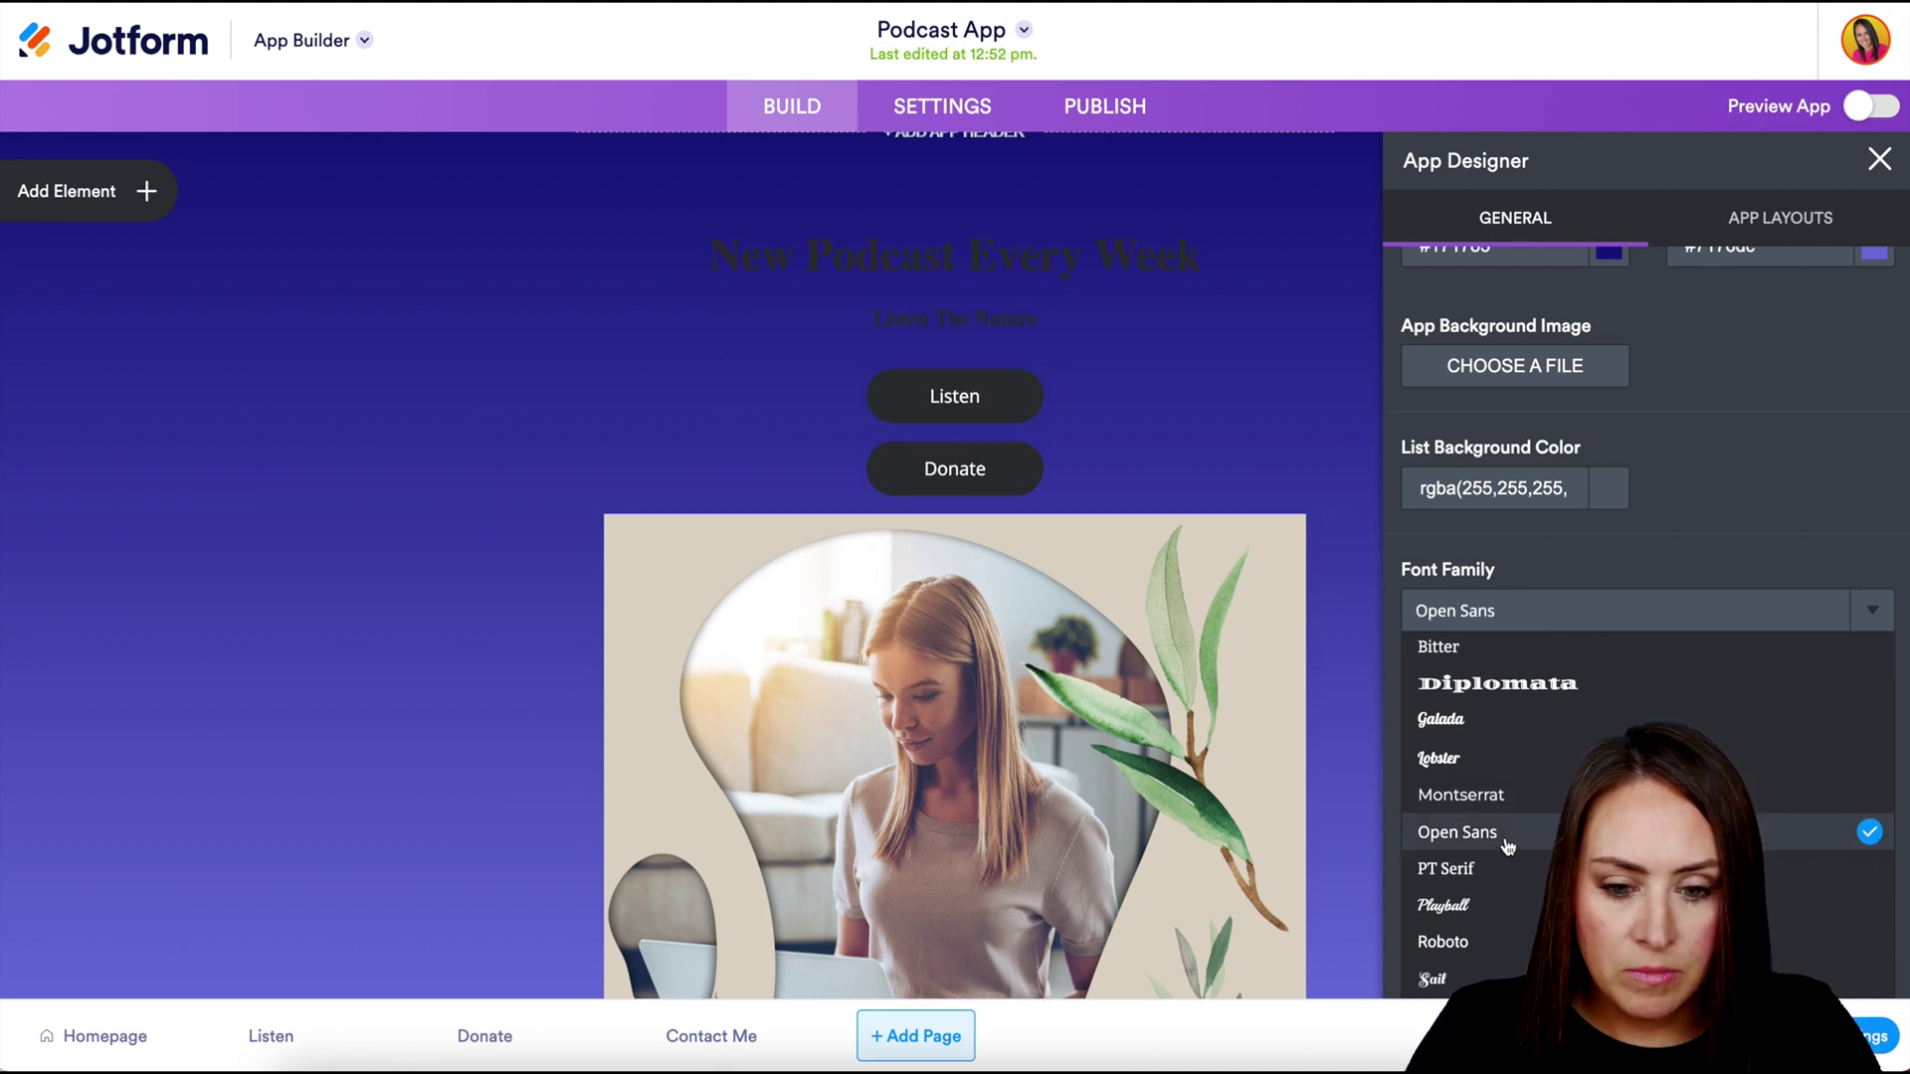
click(1673, 562)
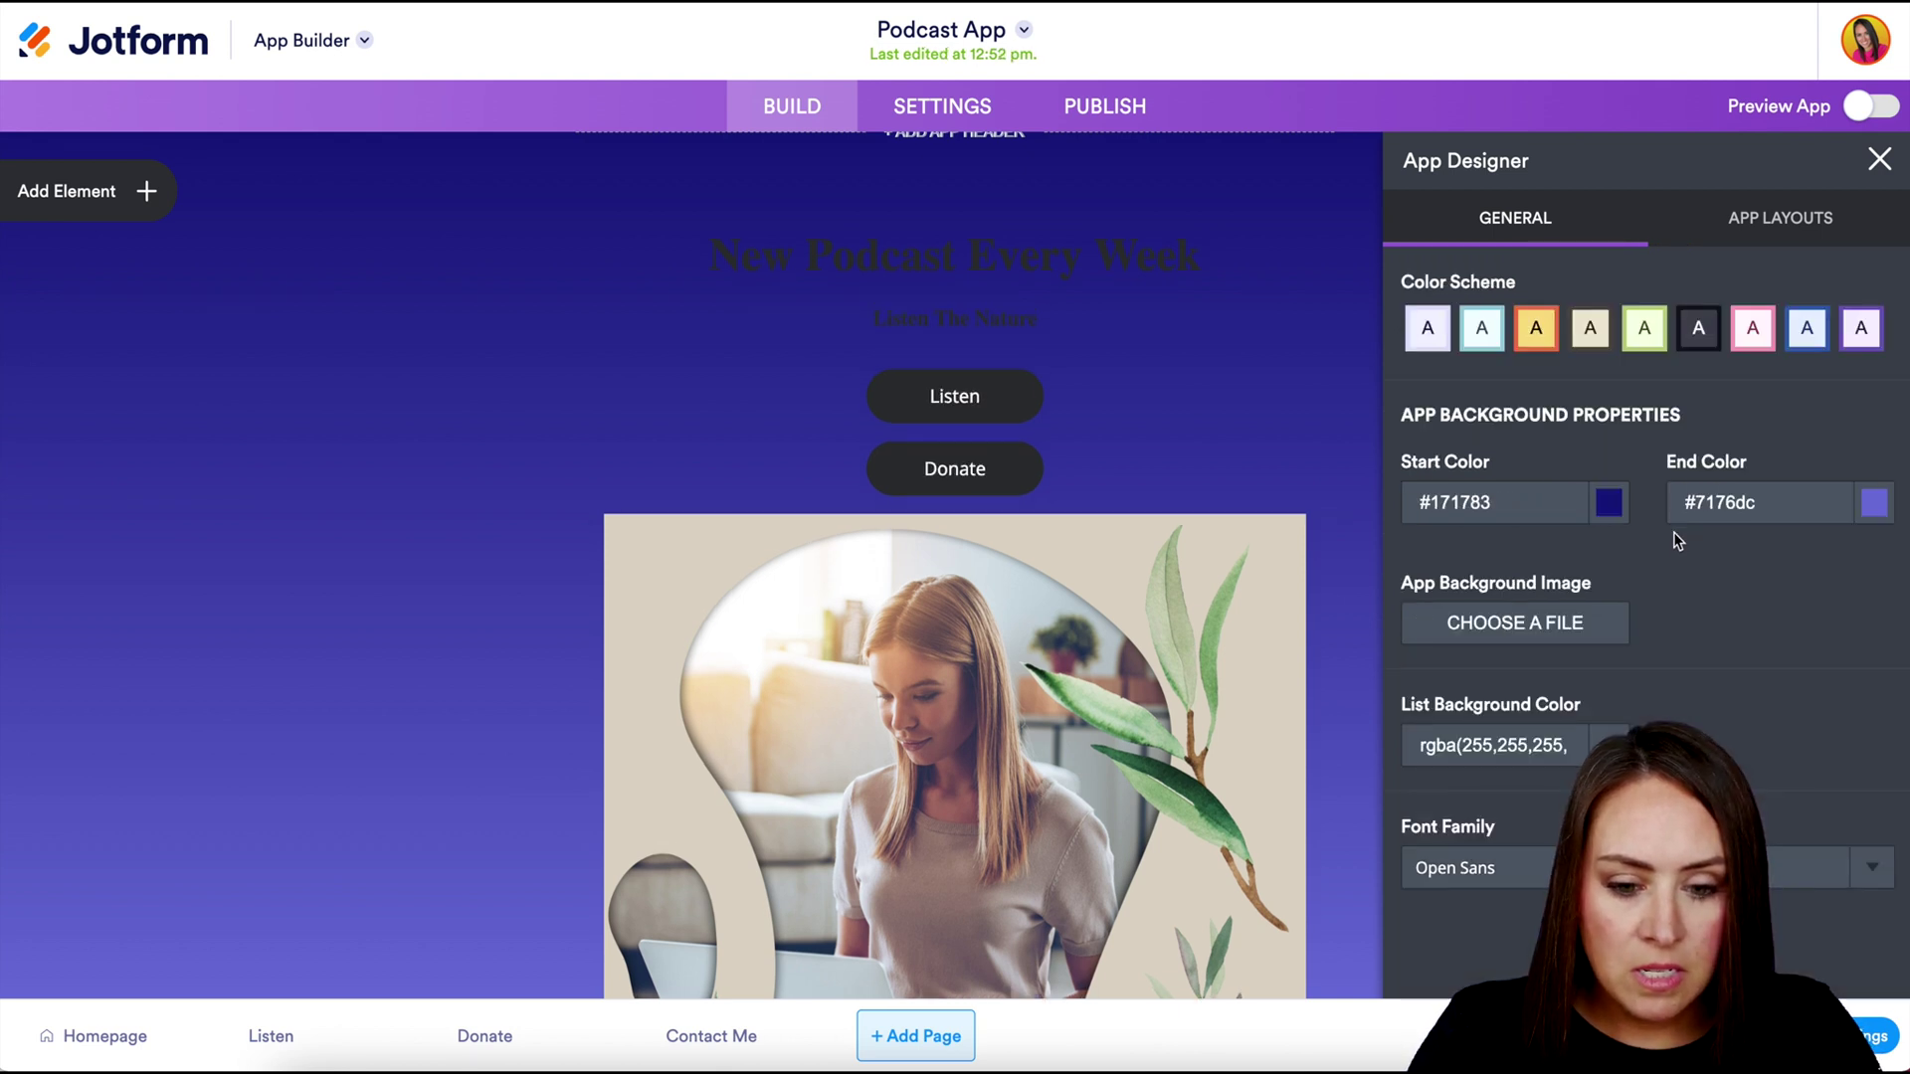
- Change the text color of the Homepage's "New Podcast Every Week" heading and its subtitle to white
click(1142, 299)
click(1053, 417)
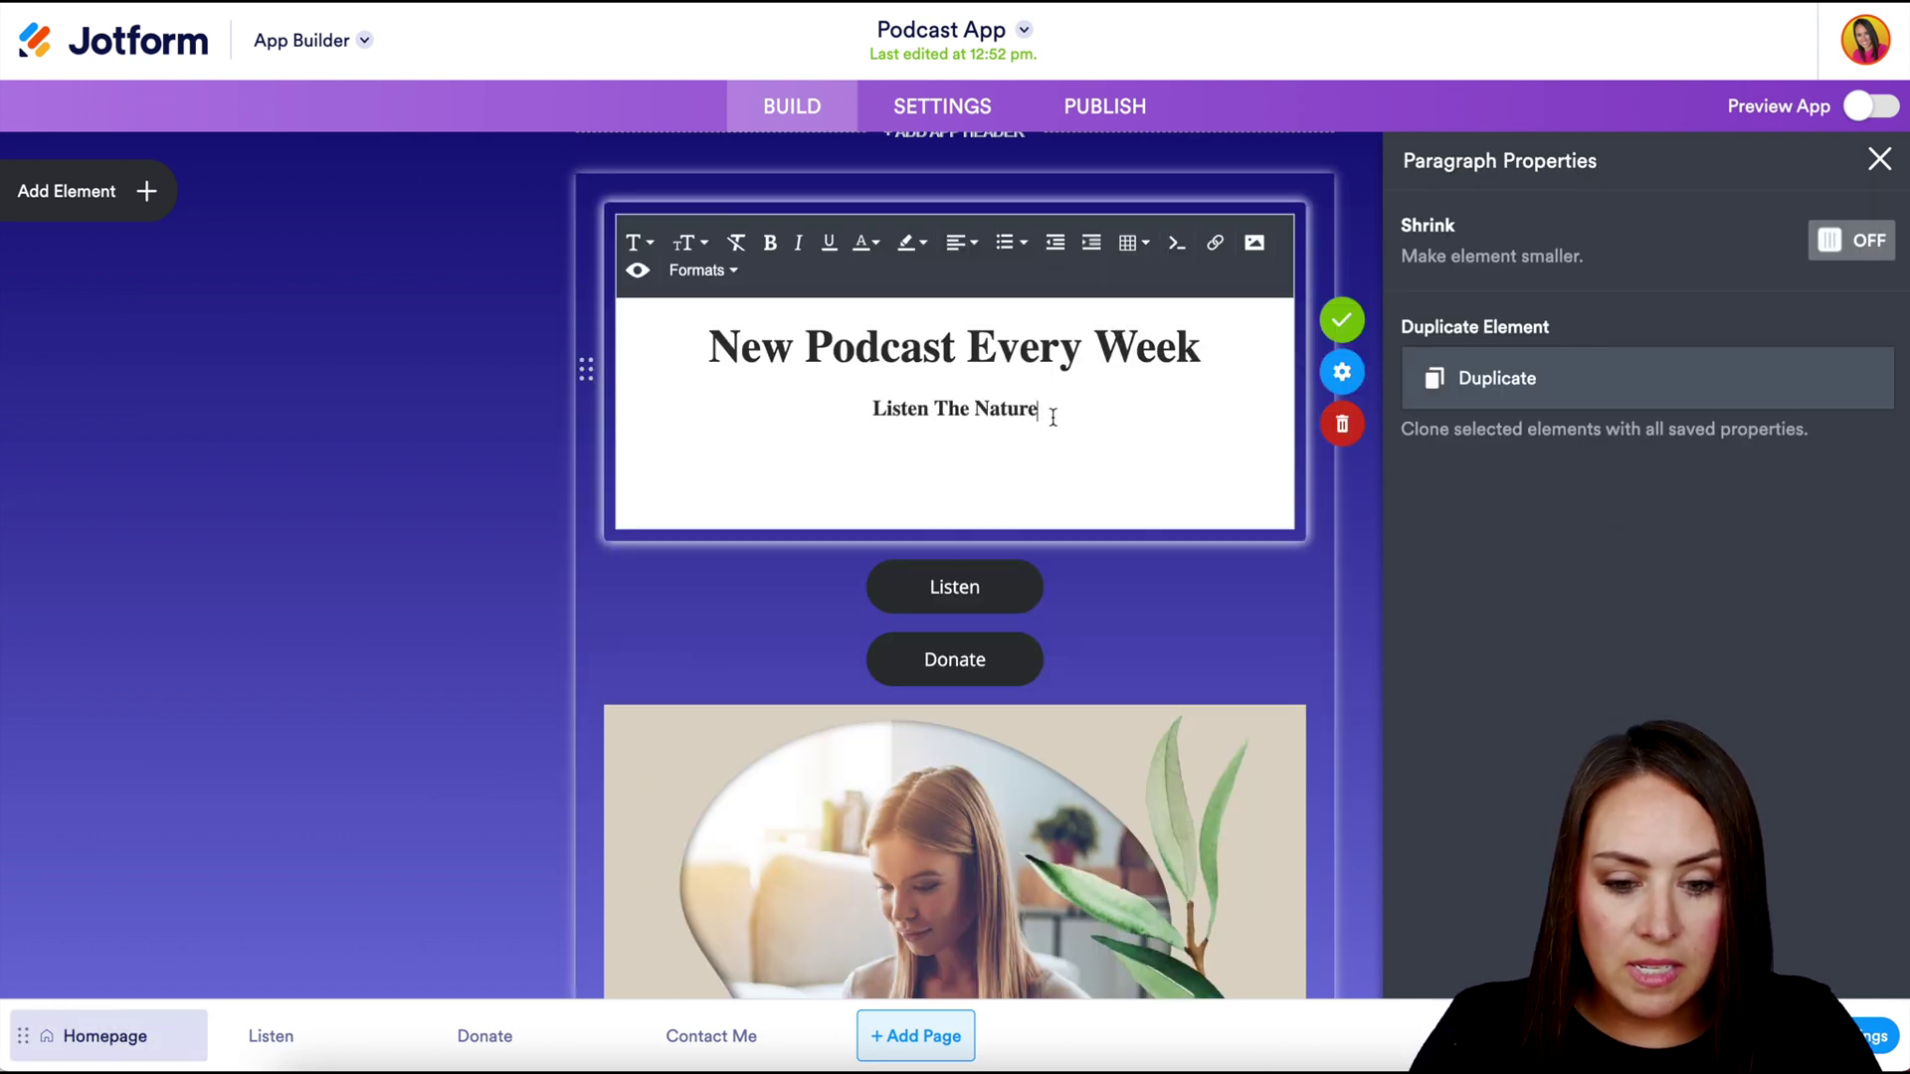
drag(1052, 417, 662, 344)
click(867, 246)
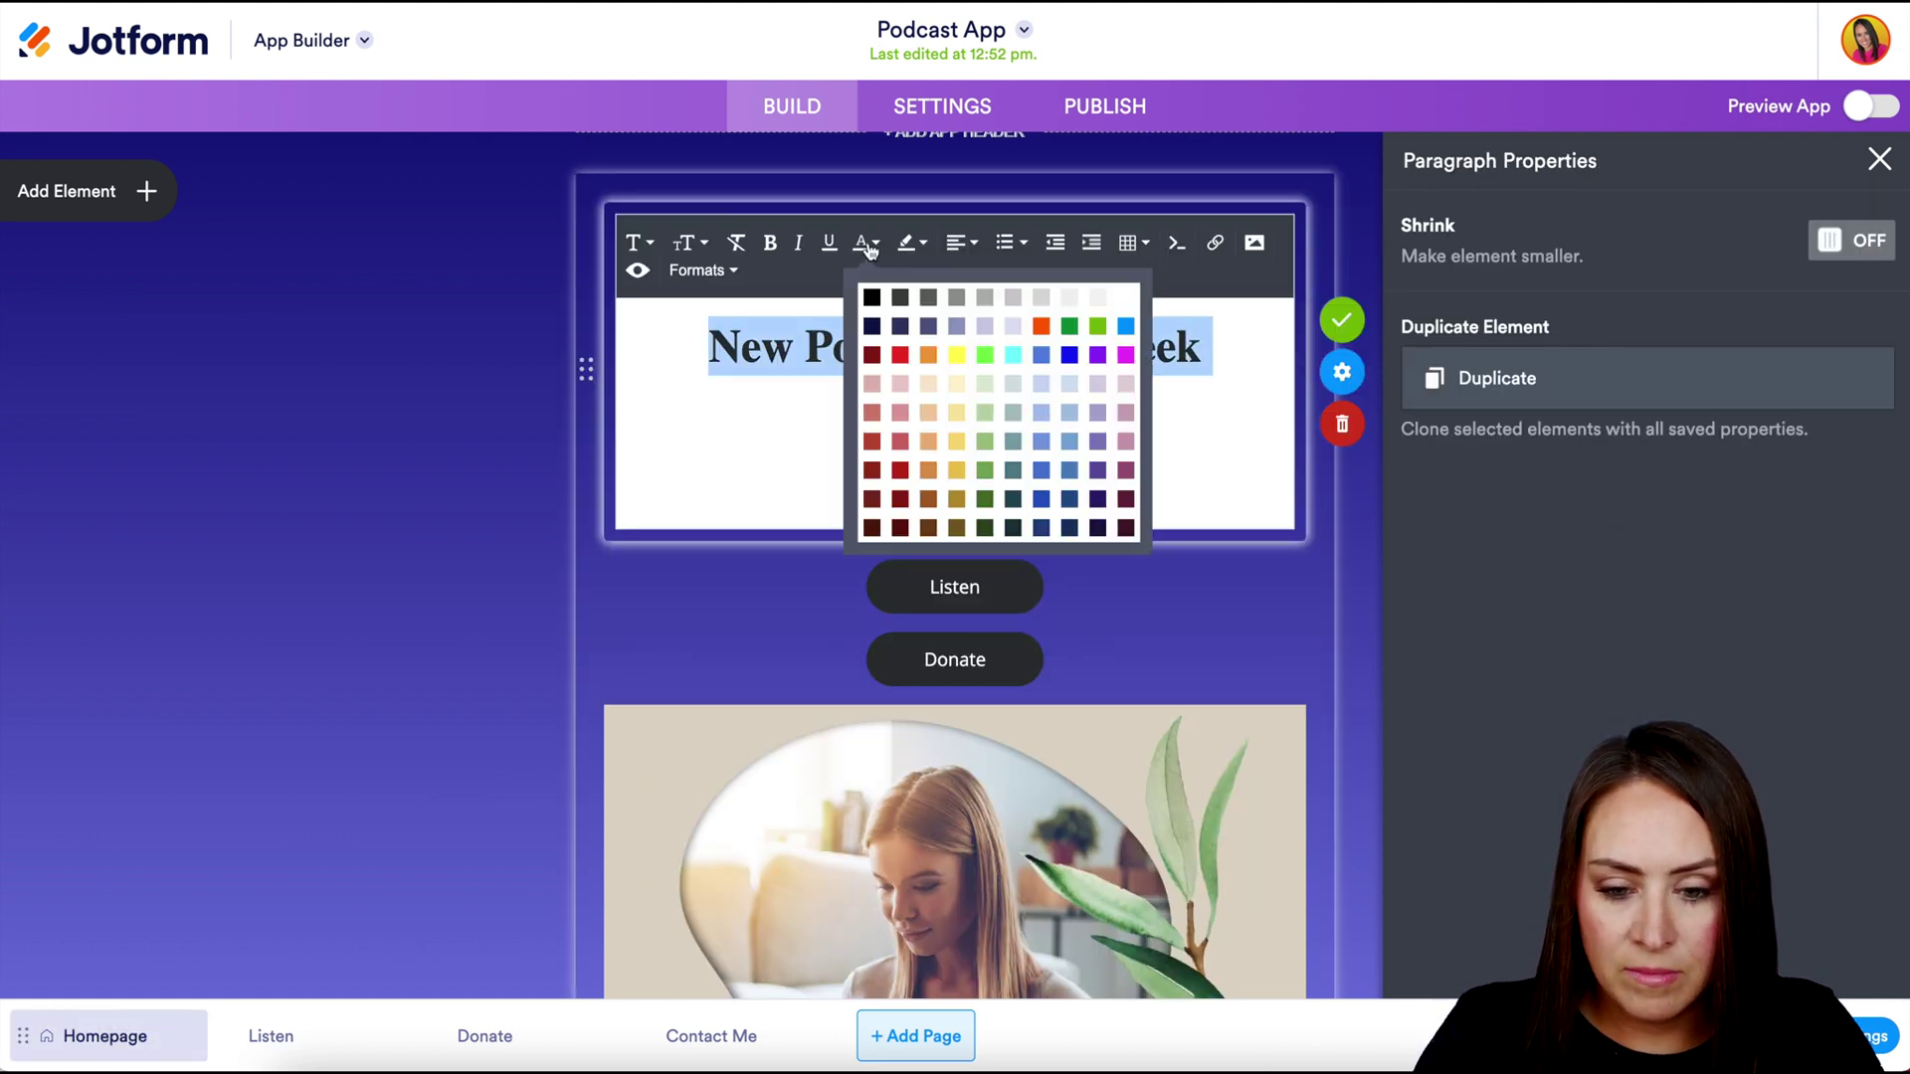
click(1131, 300)
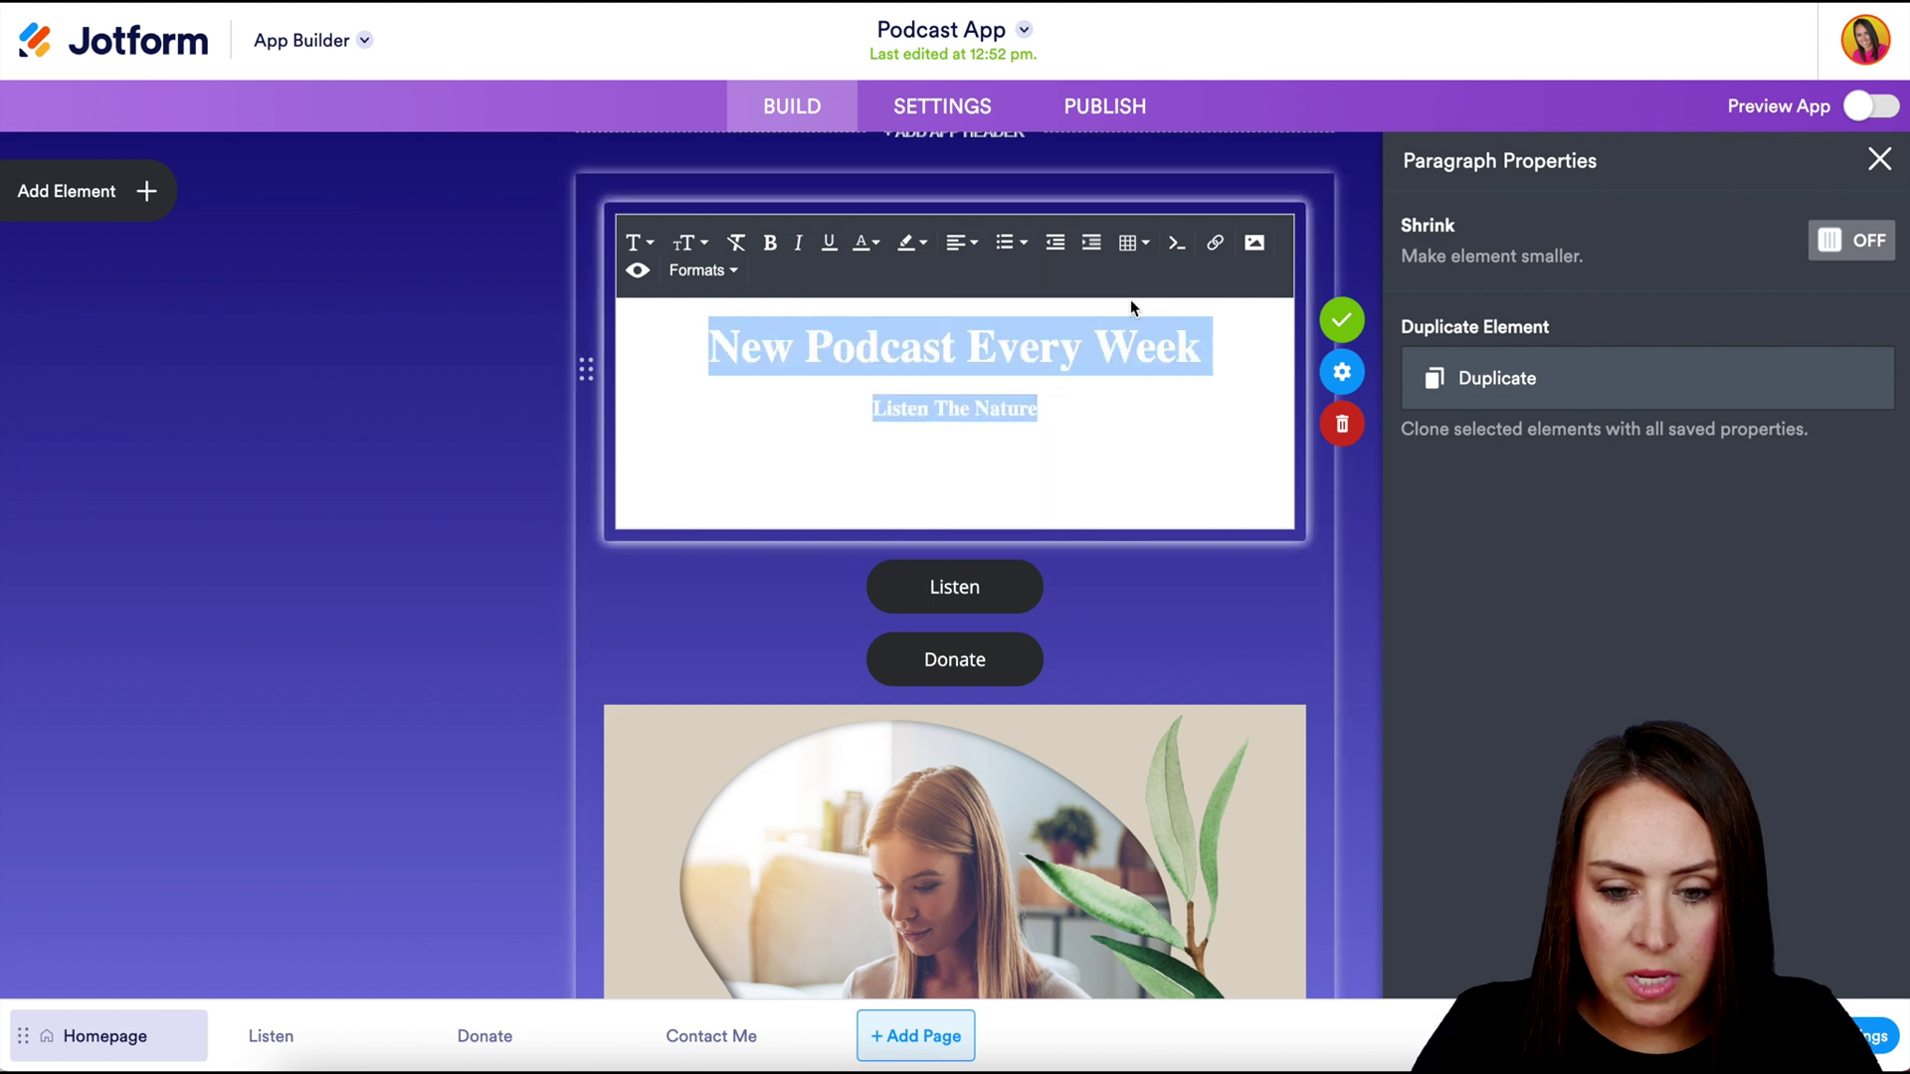
- Replace the subtitle "Listen The Nature" with "Joform Podcast" and finish editing the paragraph
triple_click(989, 408)
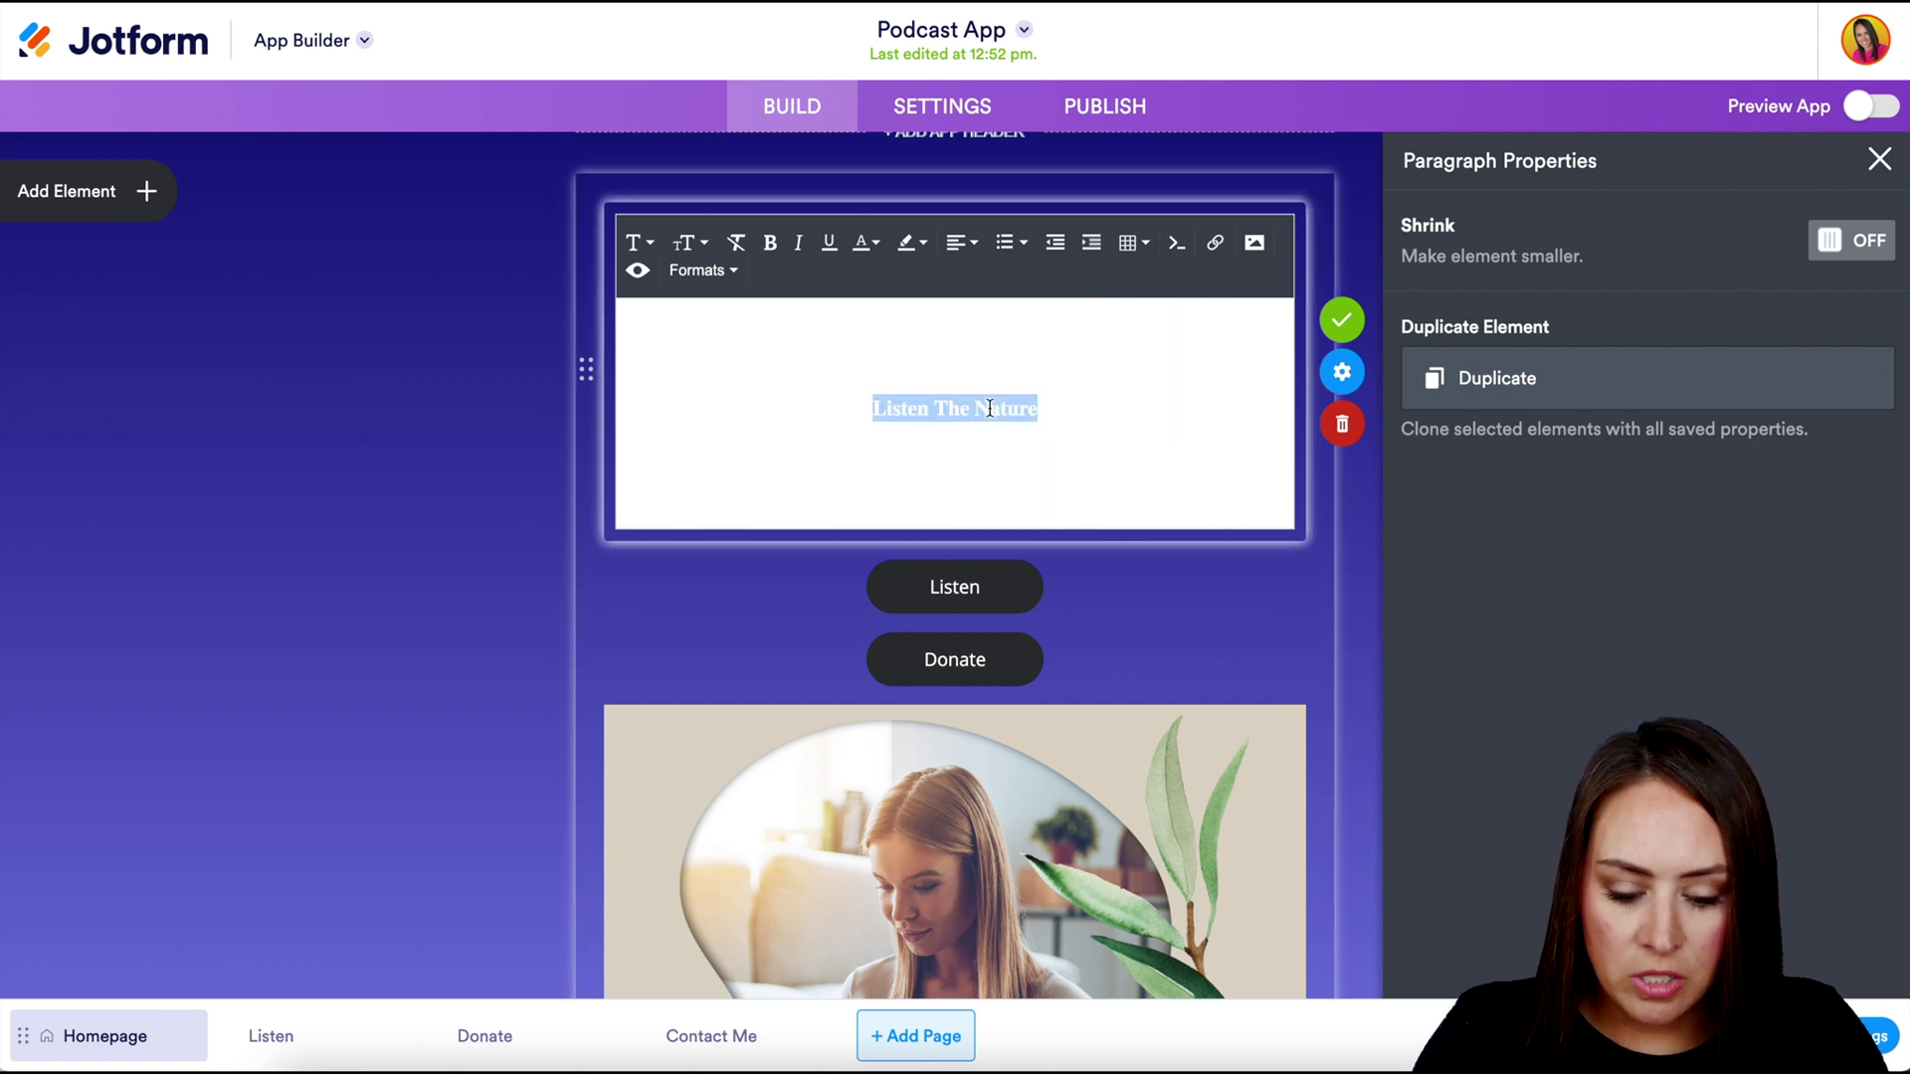
key(BackSpace)
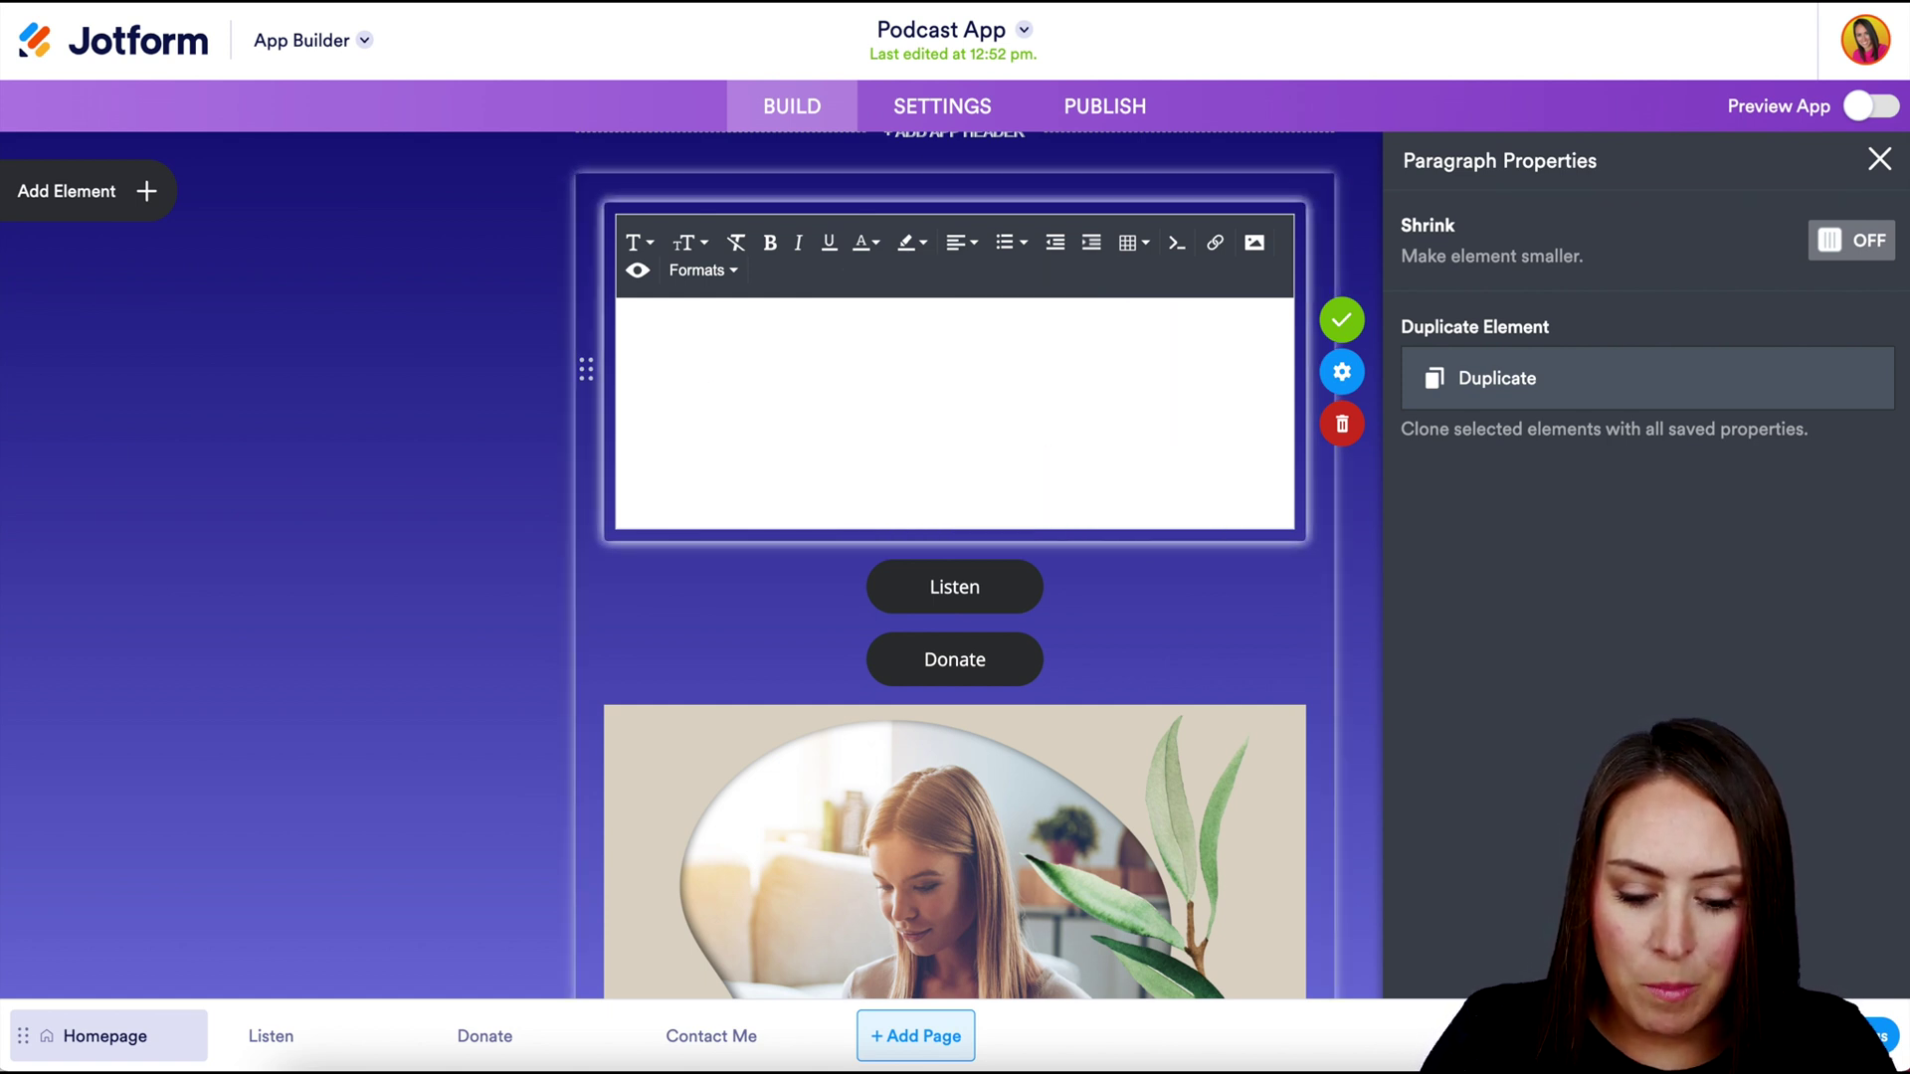
click(1342, 320)
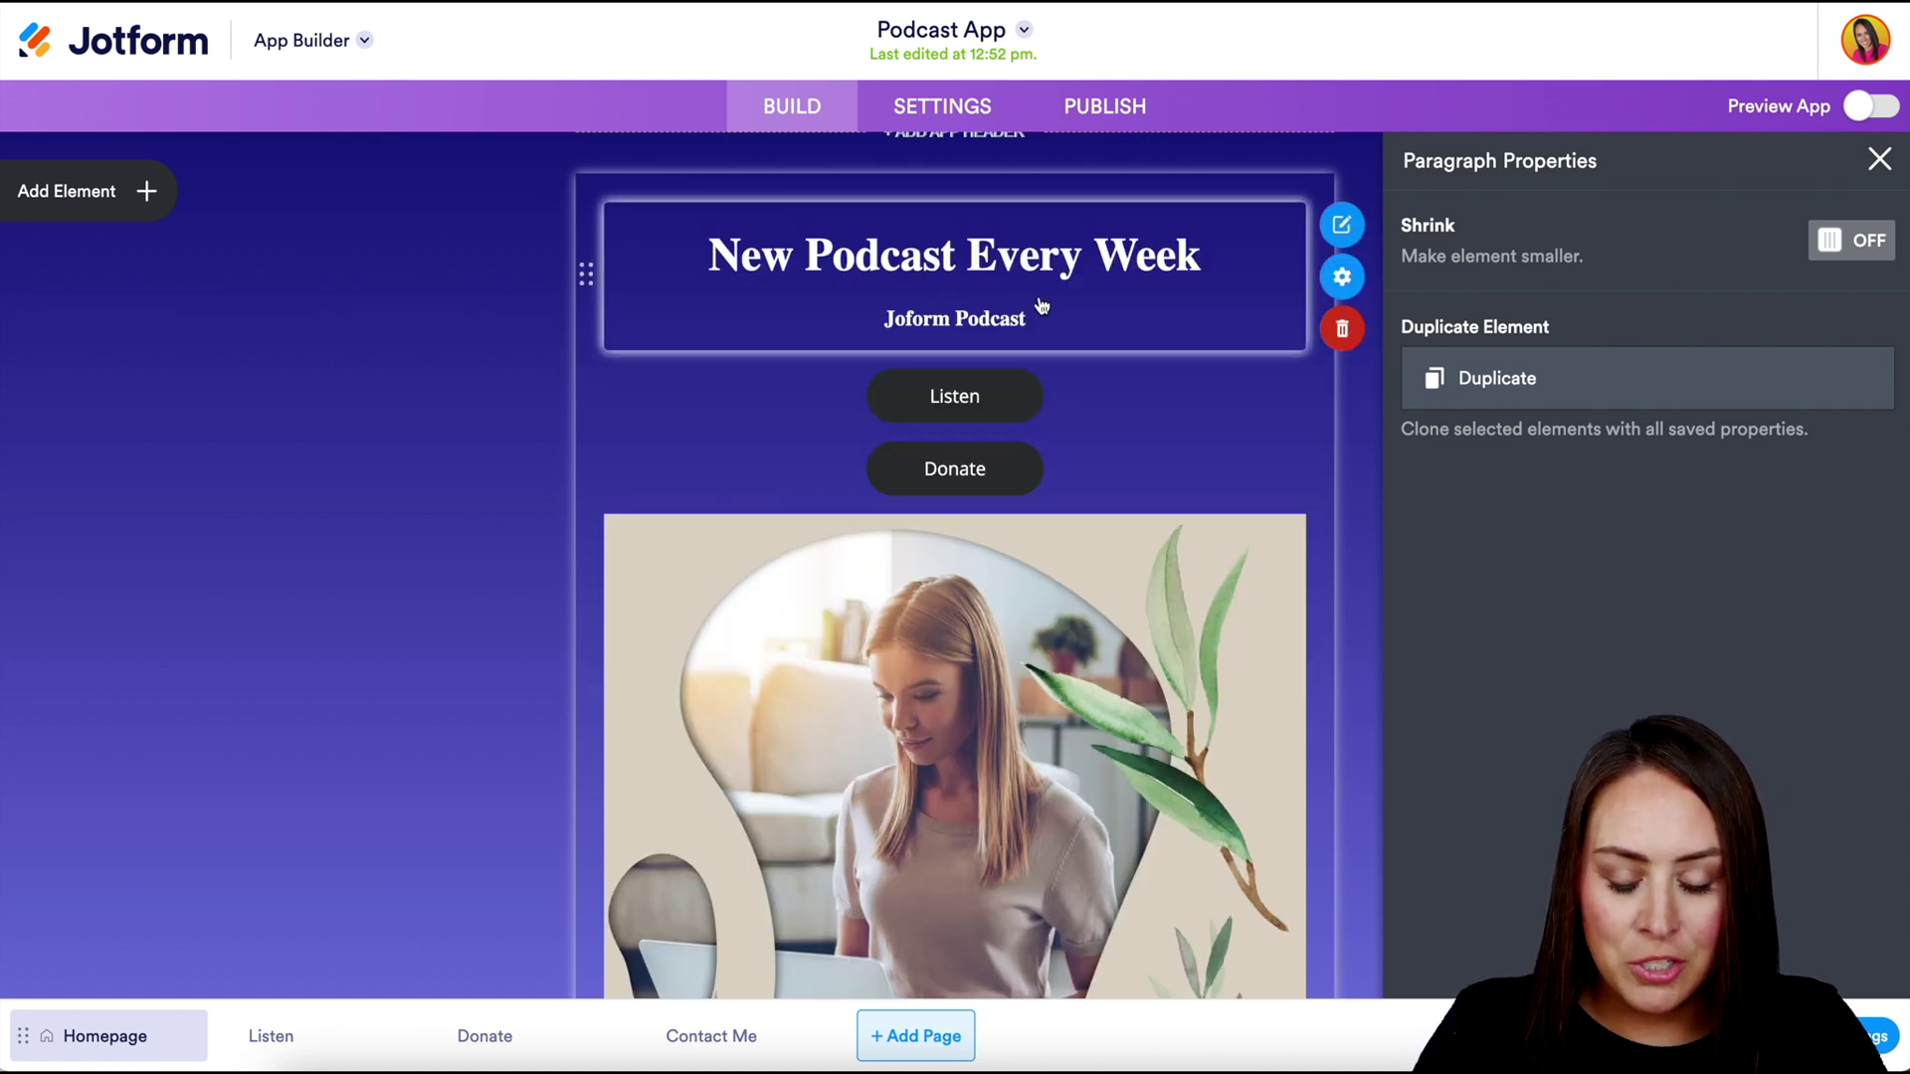
- Replace the Homepage's photo of the woman with an uploaded "MOMENTUM The Jotform Podcast" cover image
scroll(1215, 418, down, 3)
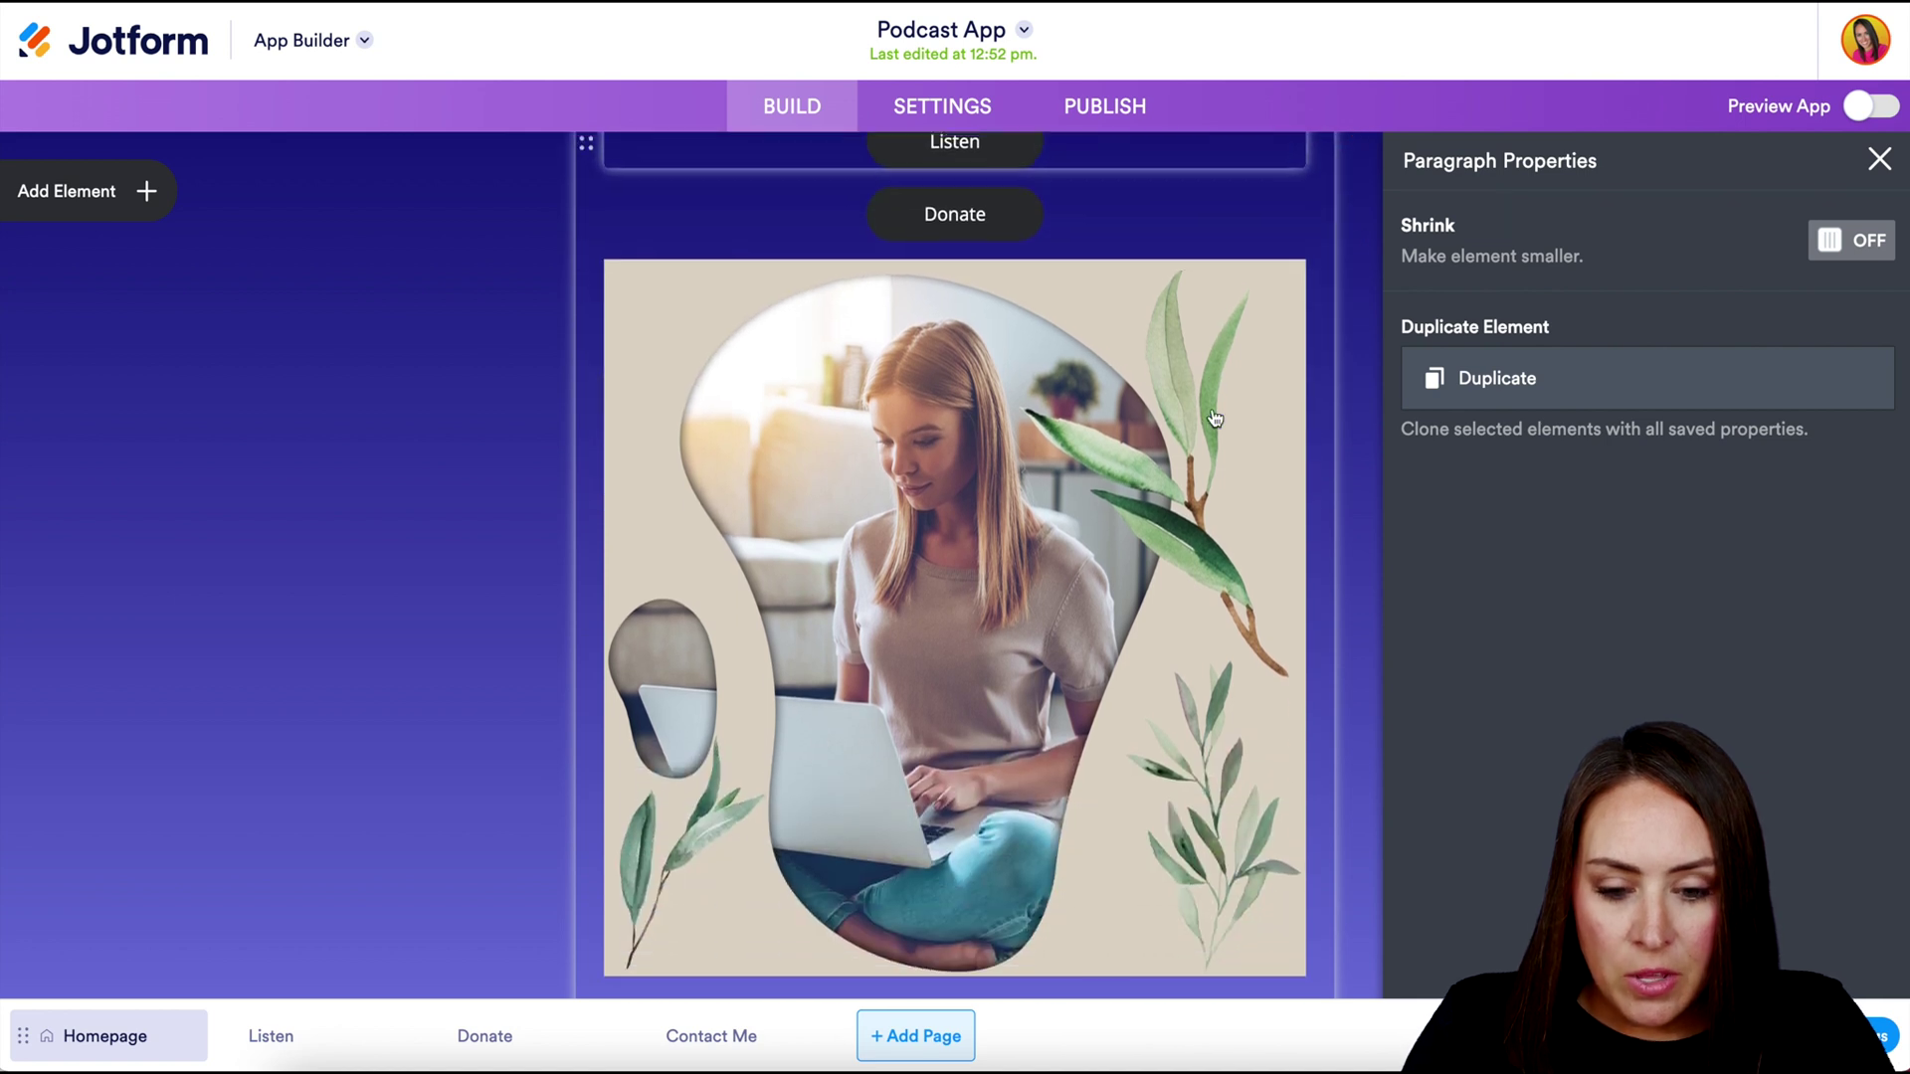
click(1003, 597)
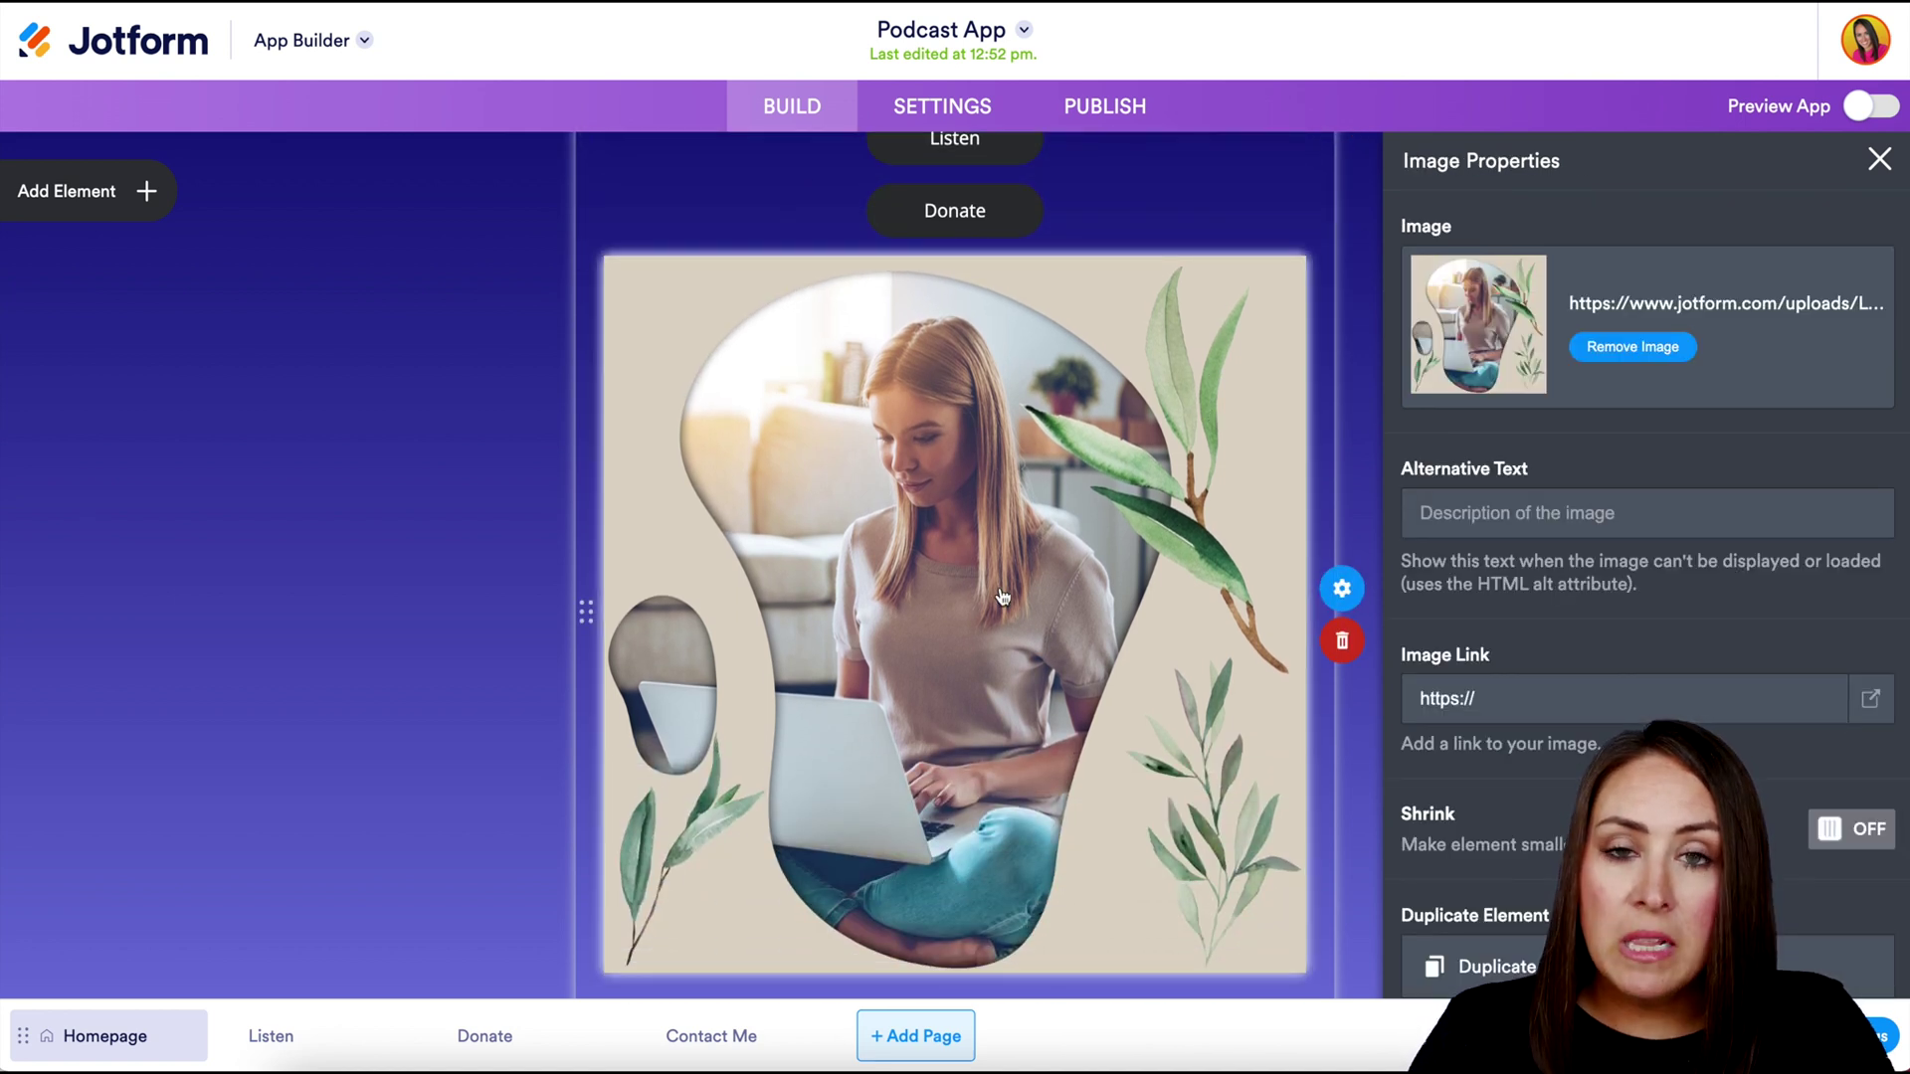
click(1651, 366)
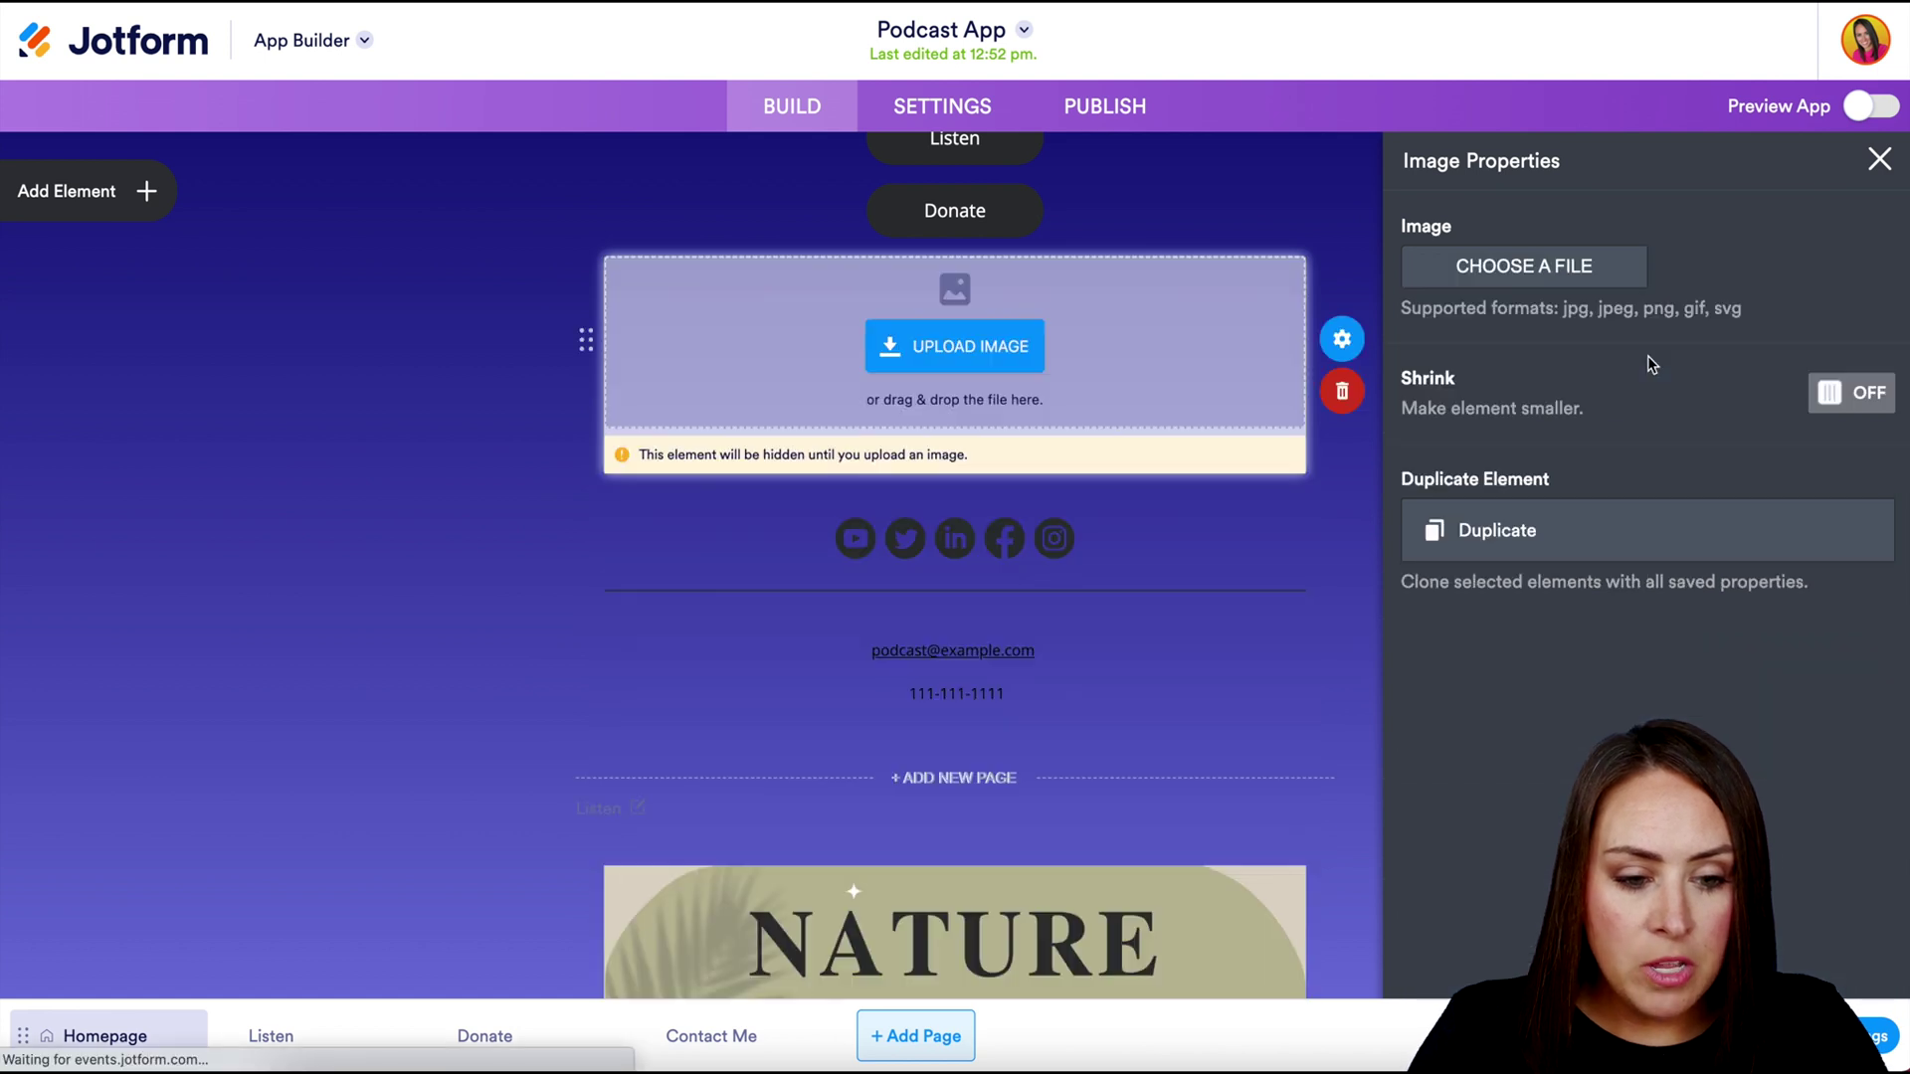
click(1529, 269)
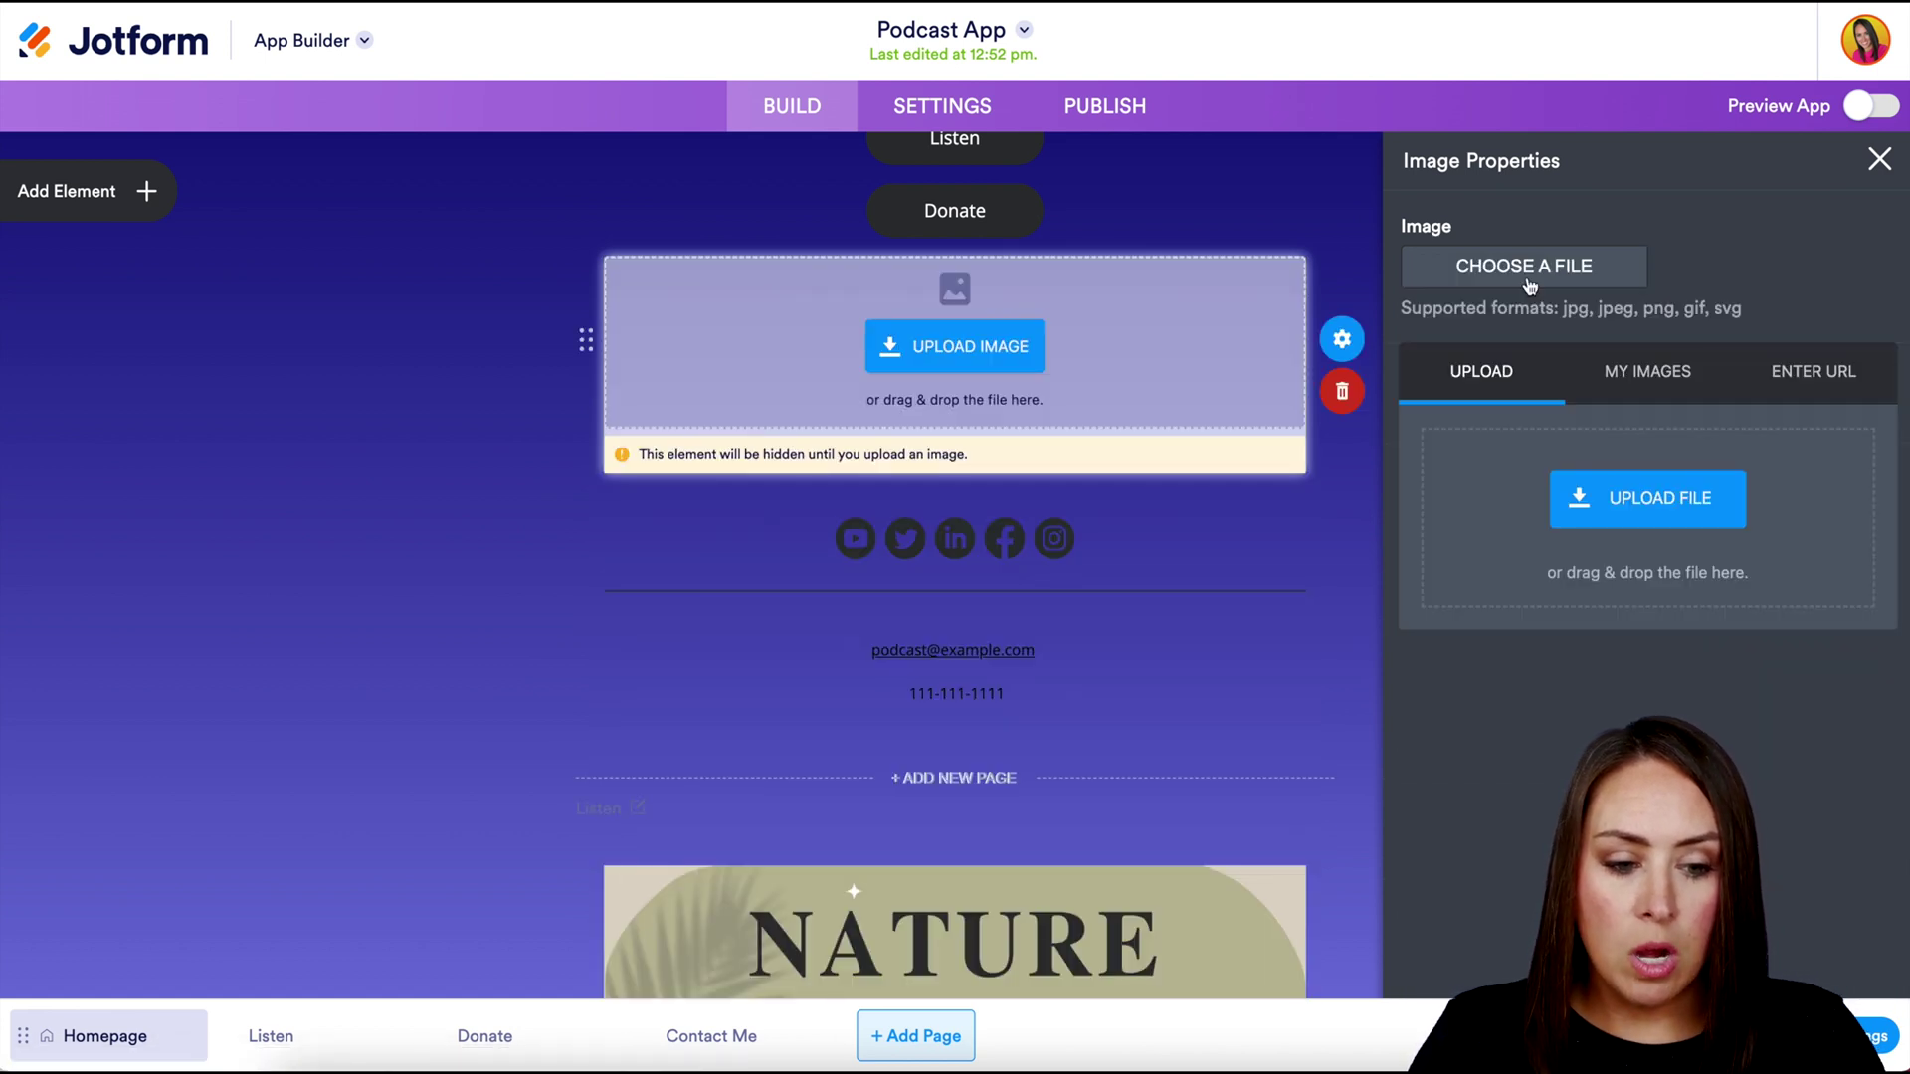
click(1644, 509)
key(Return)
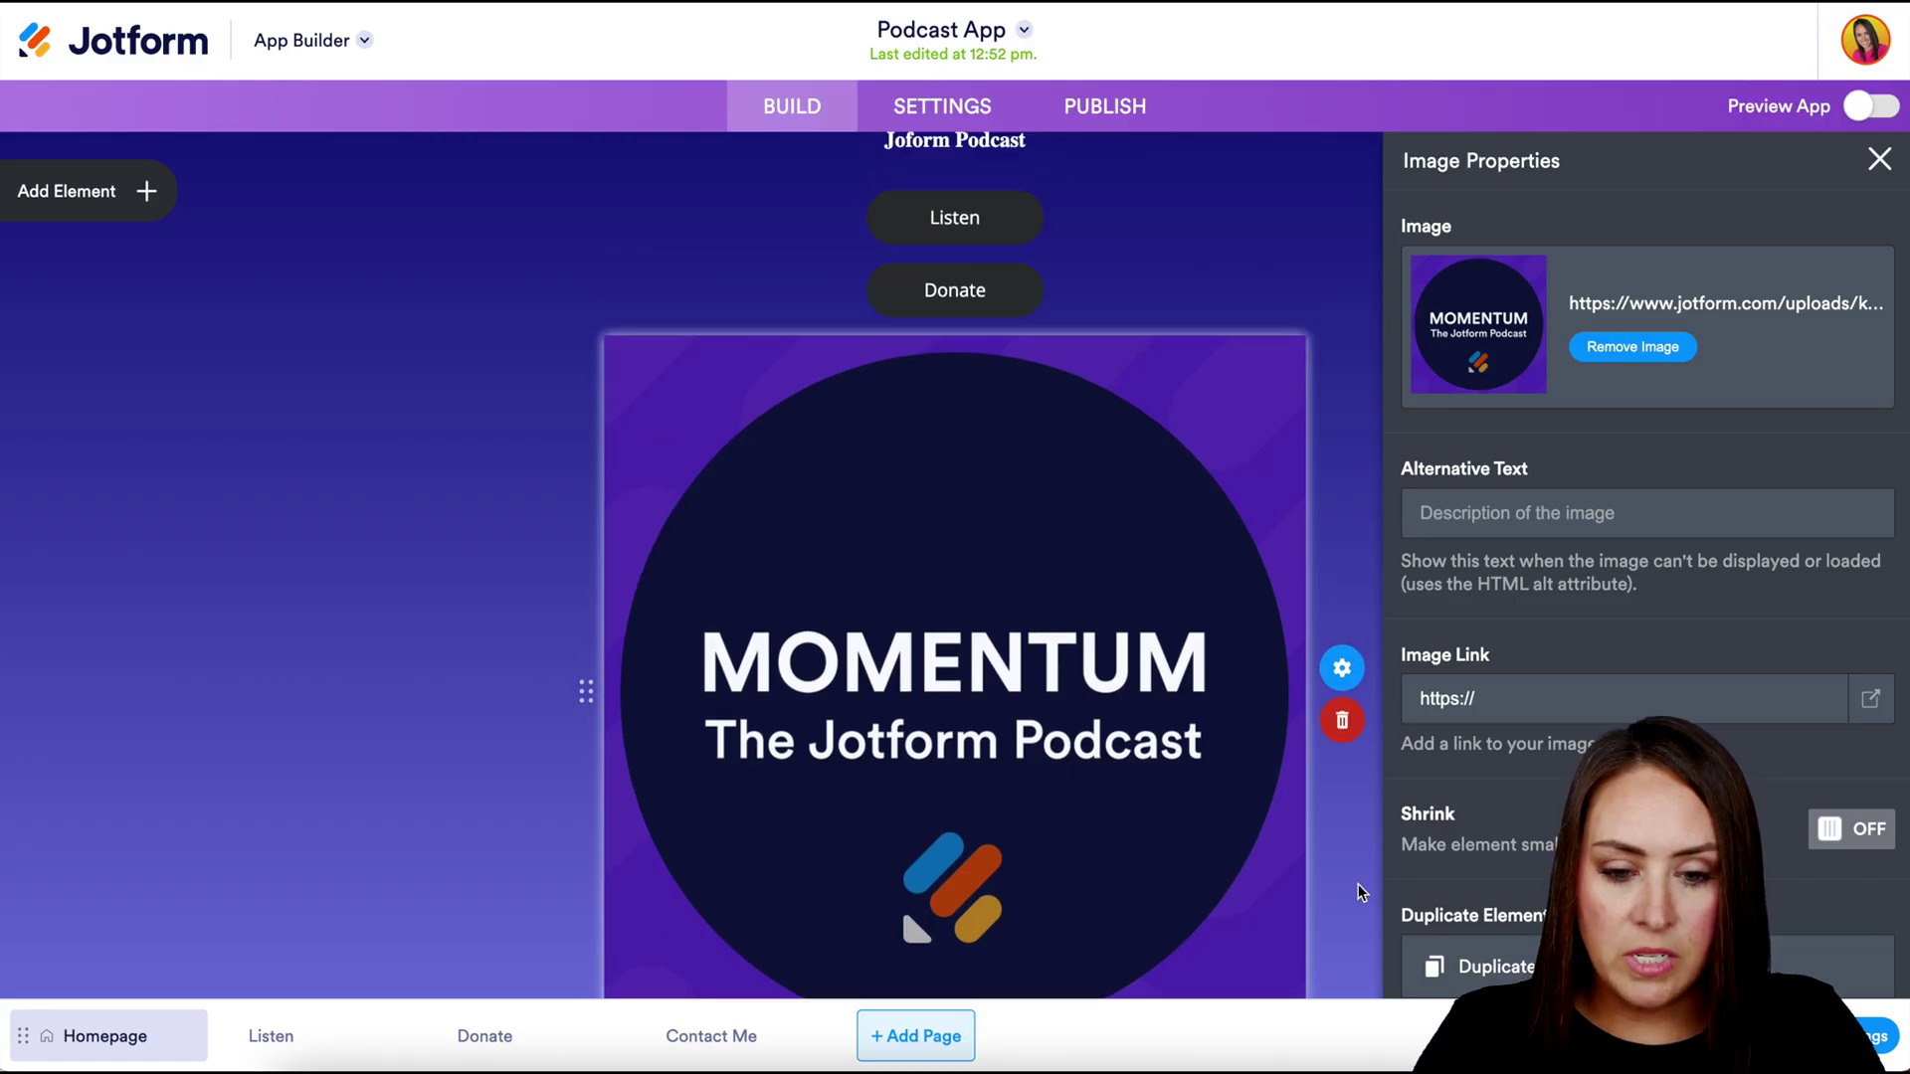
- Set the Homepage's Donate button to navigate to the Donate page and check the Listen button's target page
scroll(1361, 892, up, 3)
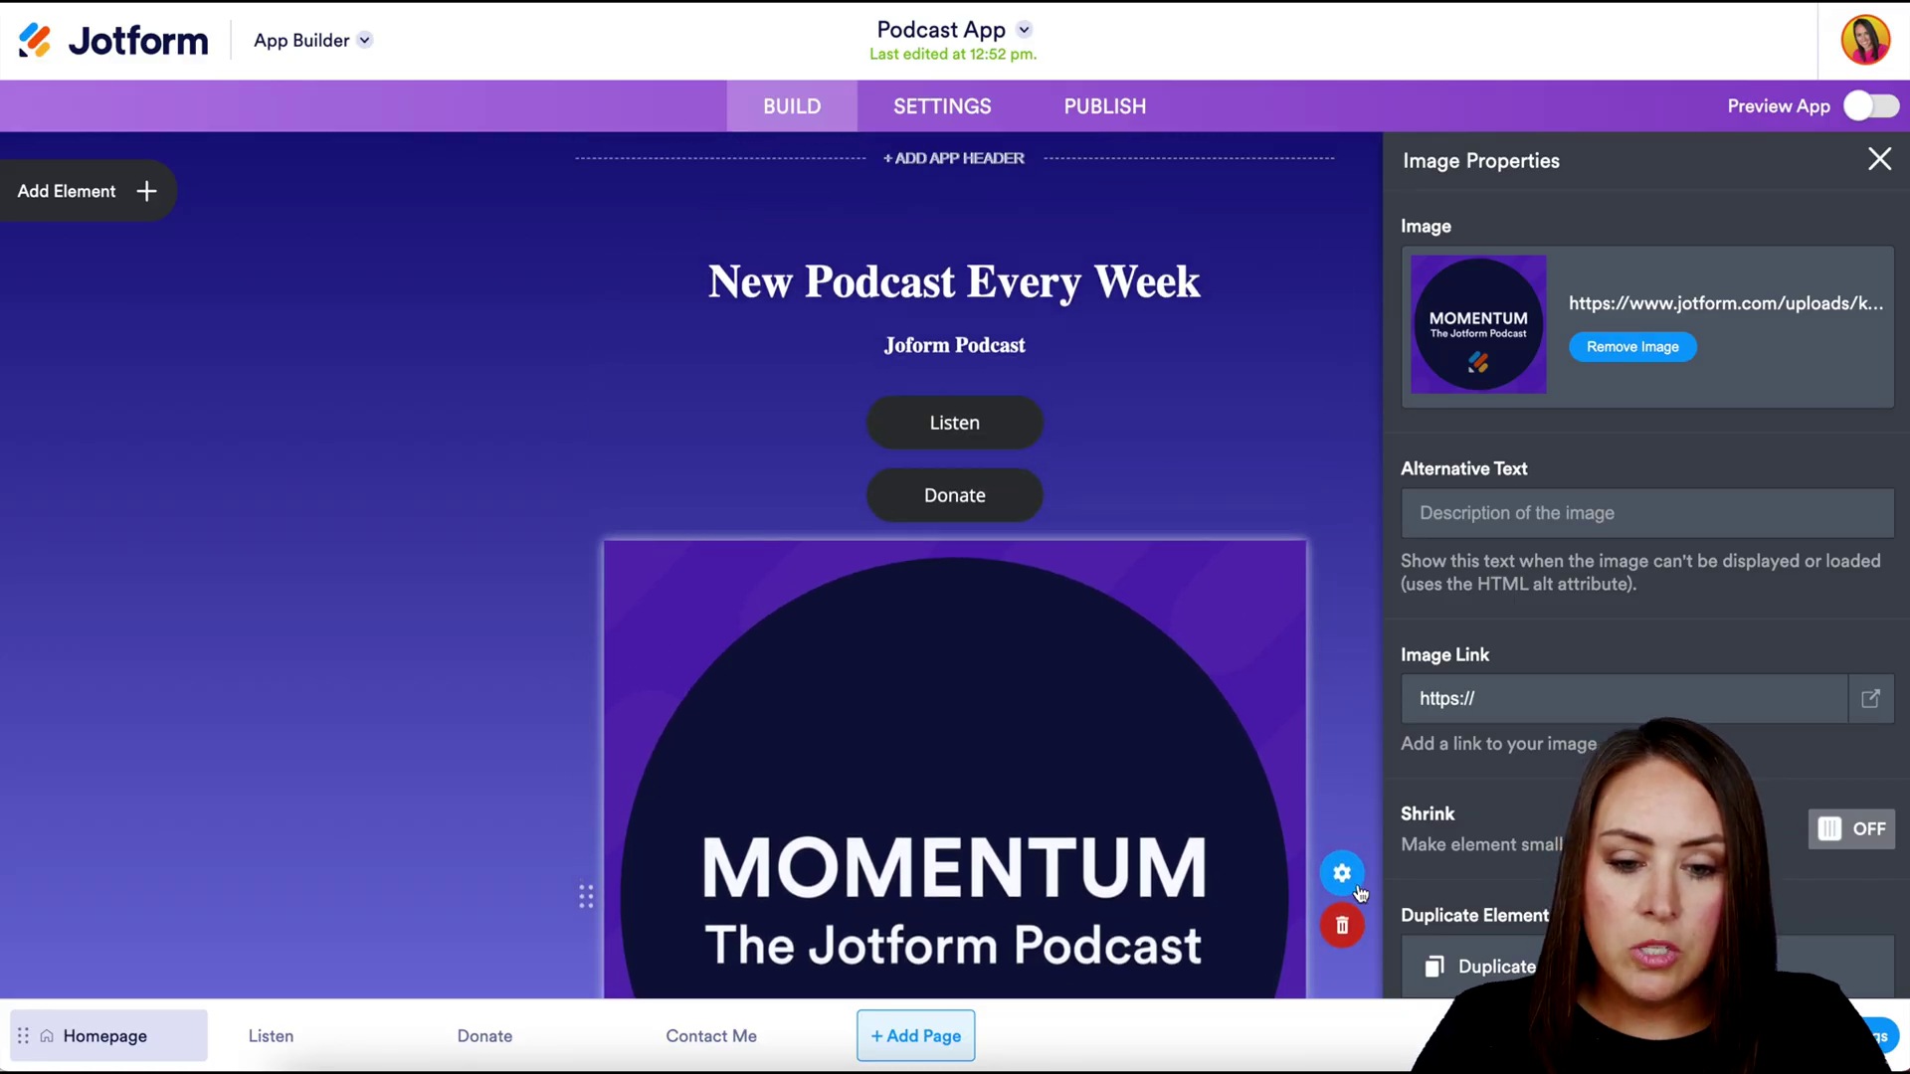
click(996, 425)
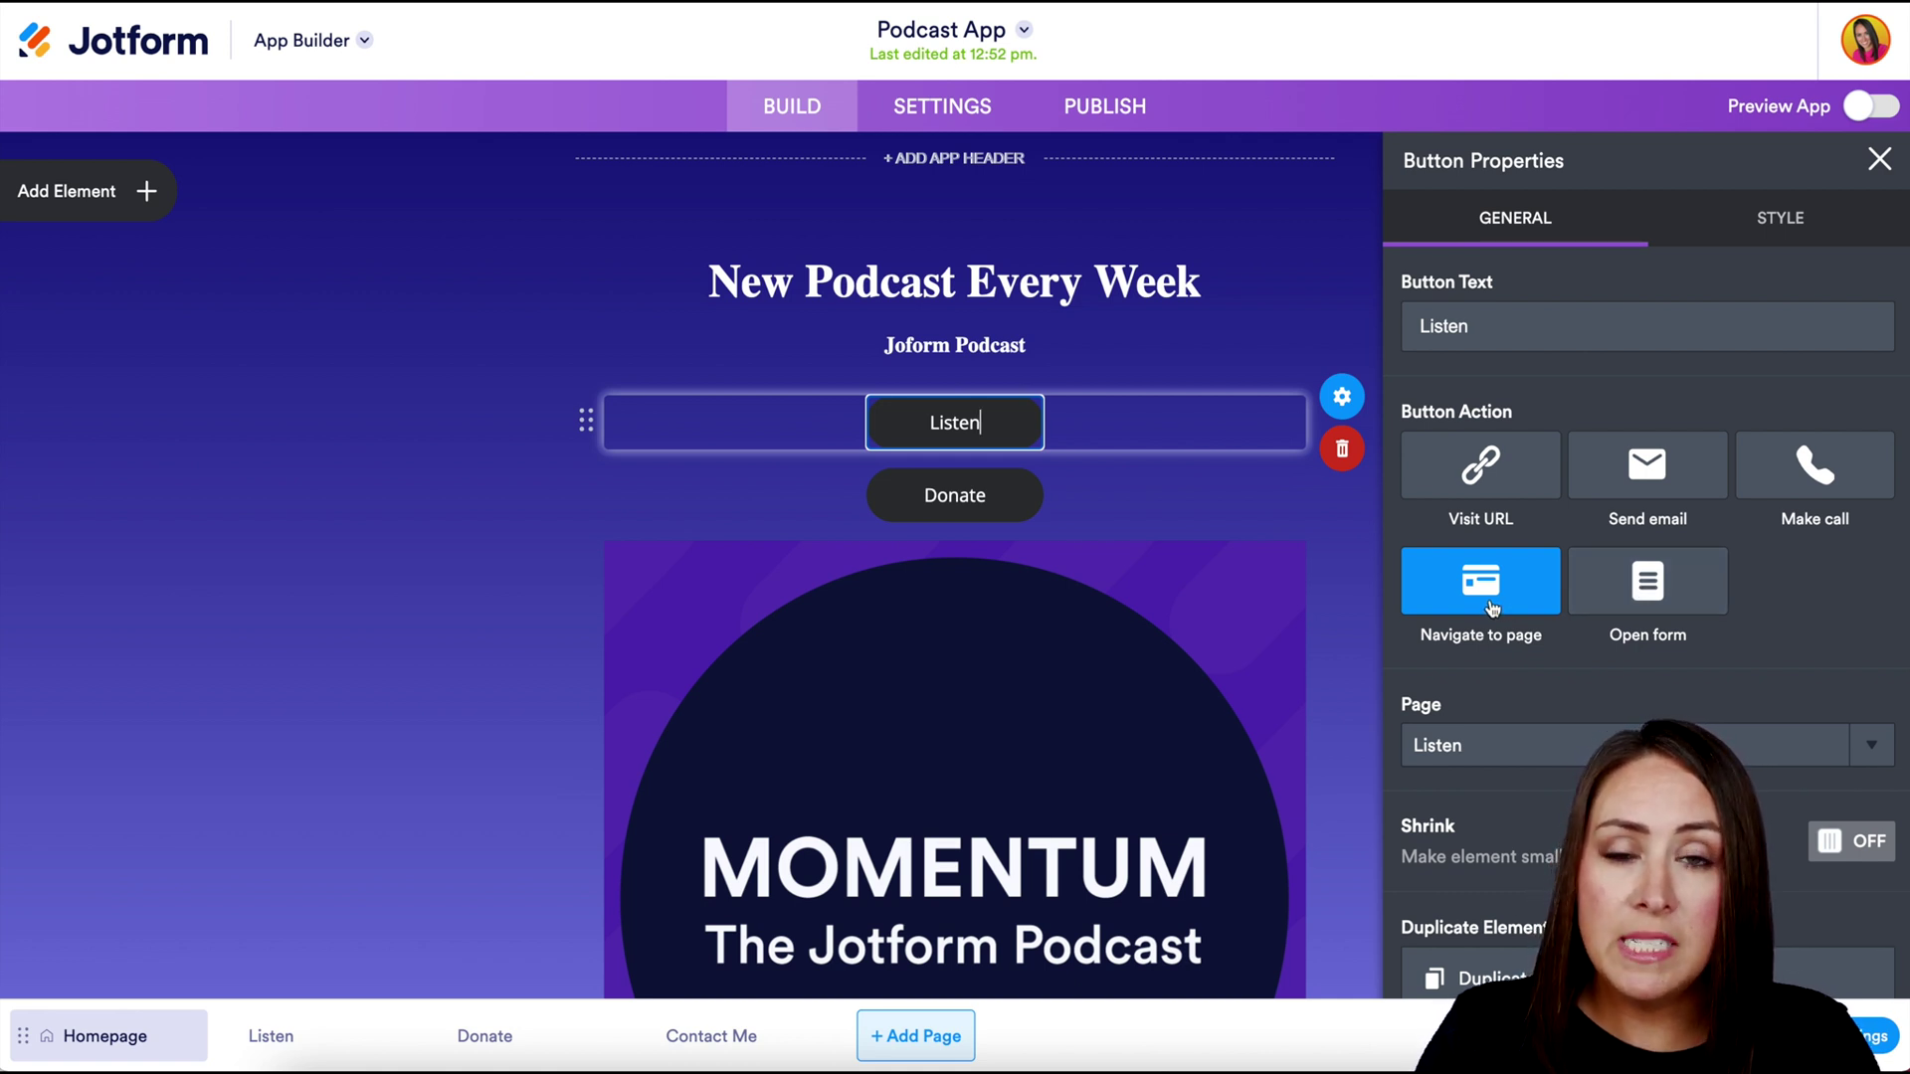
click(957, 494)
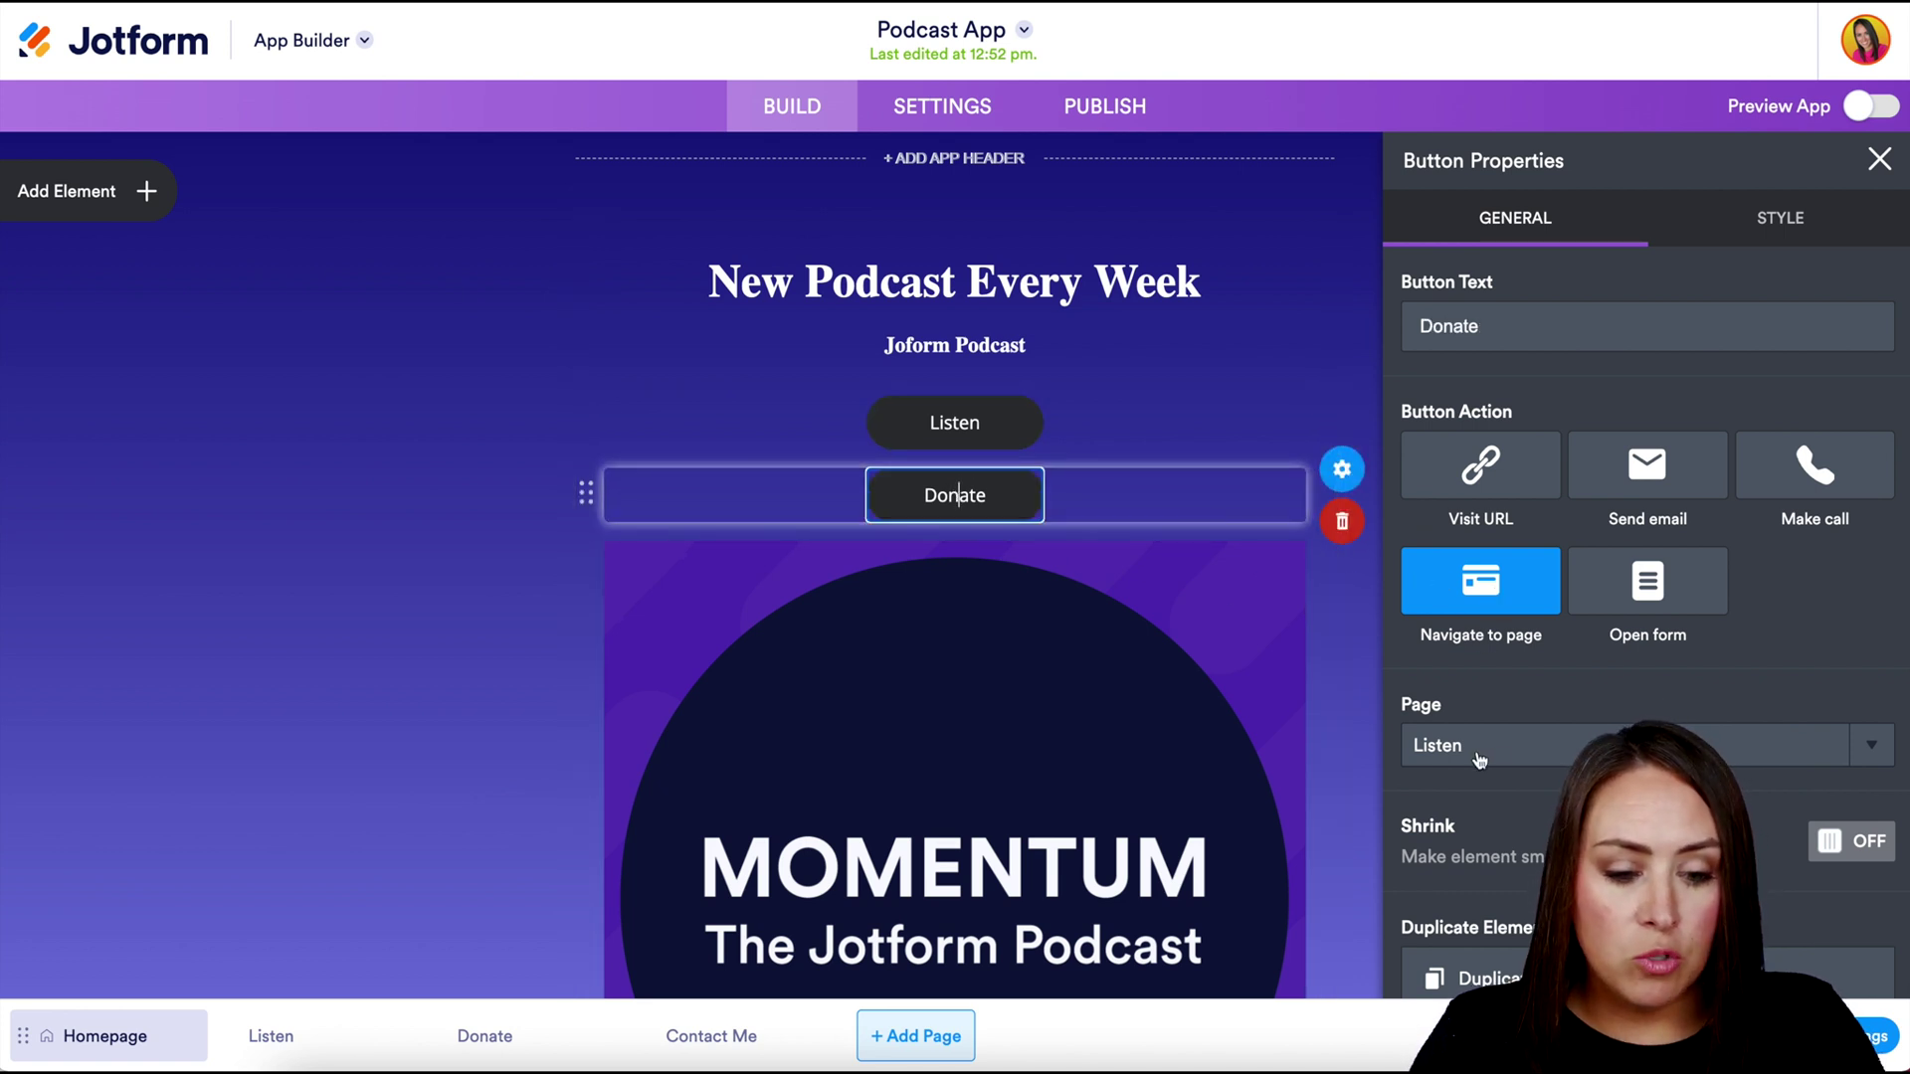
click(1870, 746)
scroll(1761, 835, down, 1)
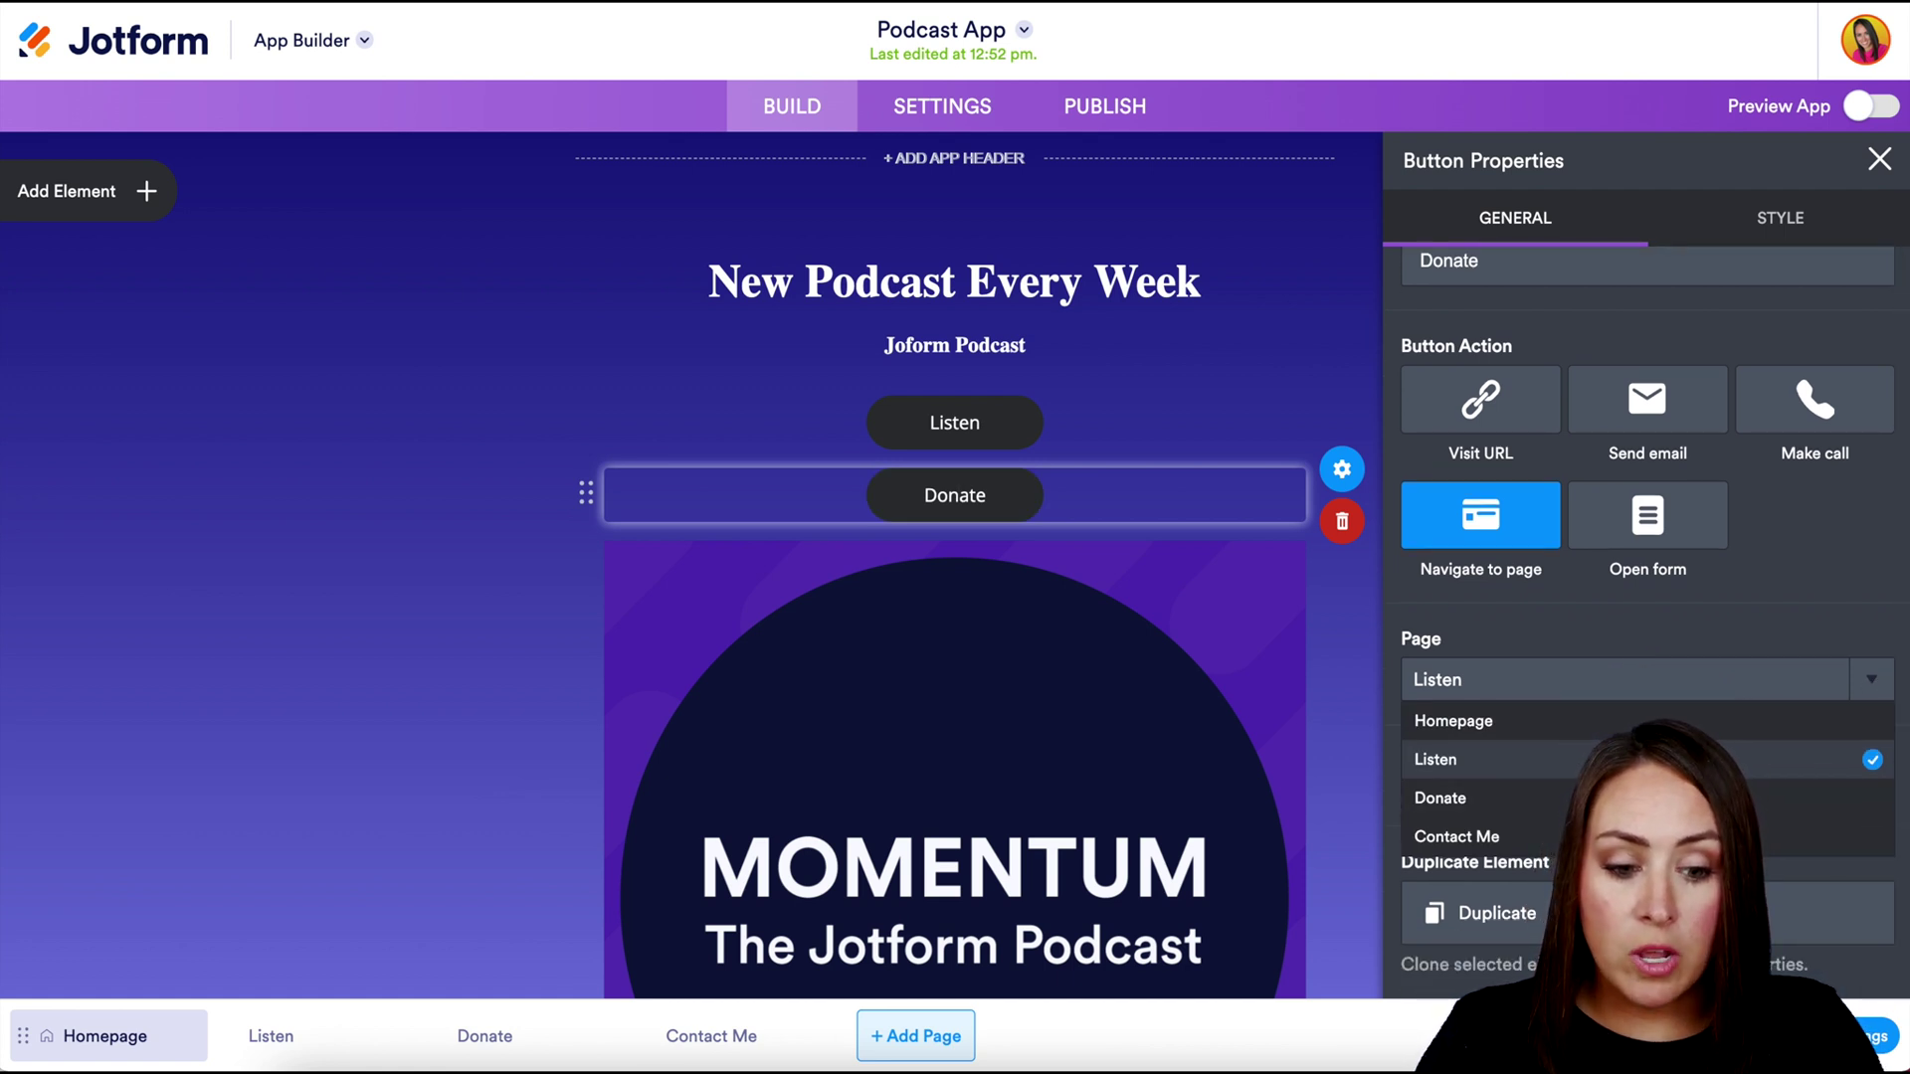
click(1459, 802)
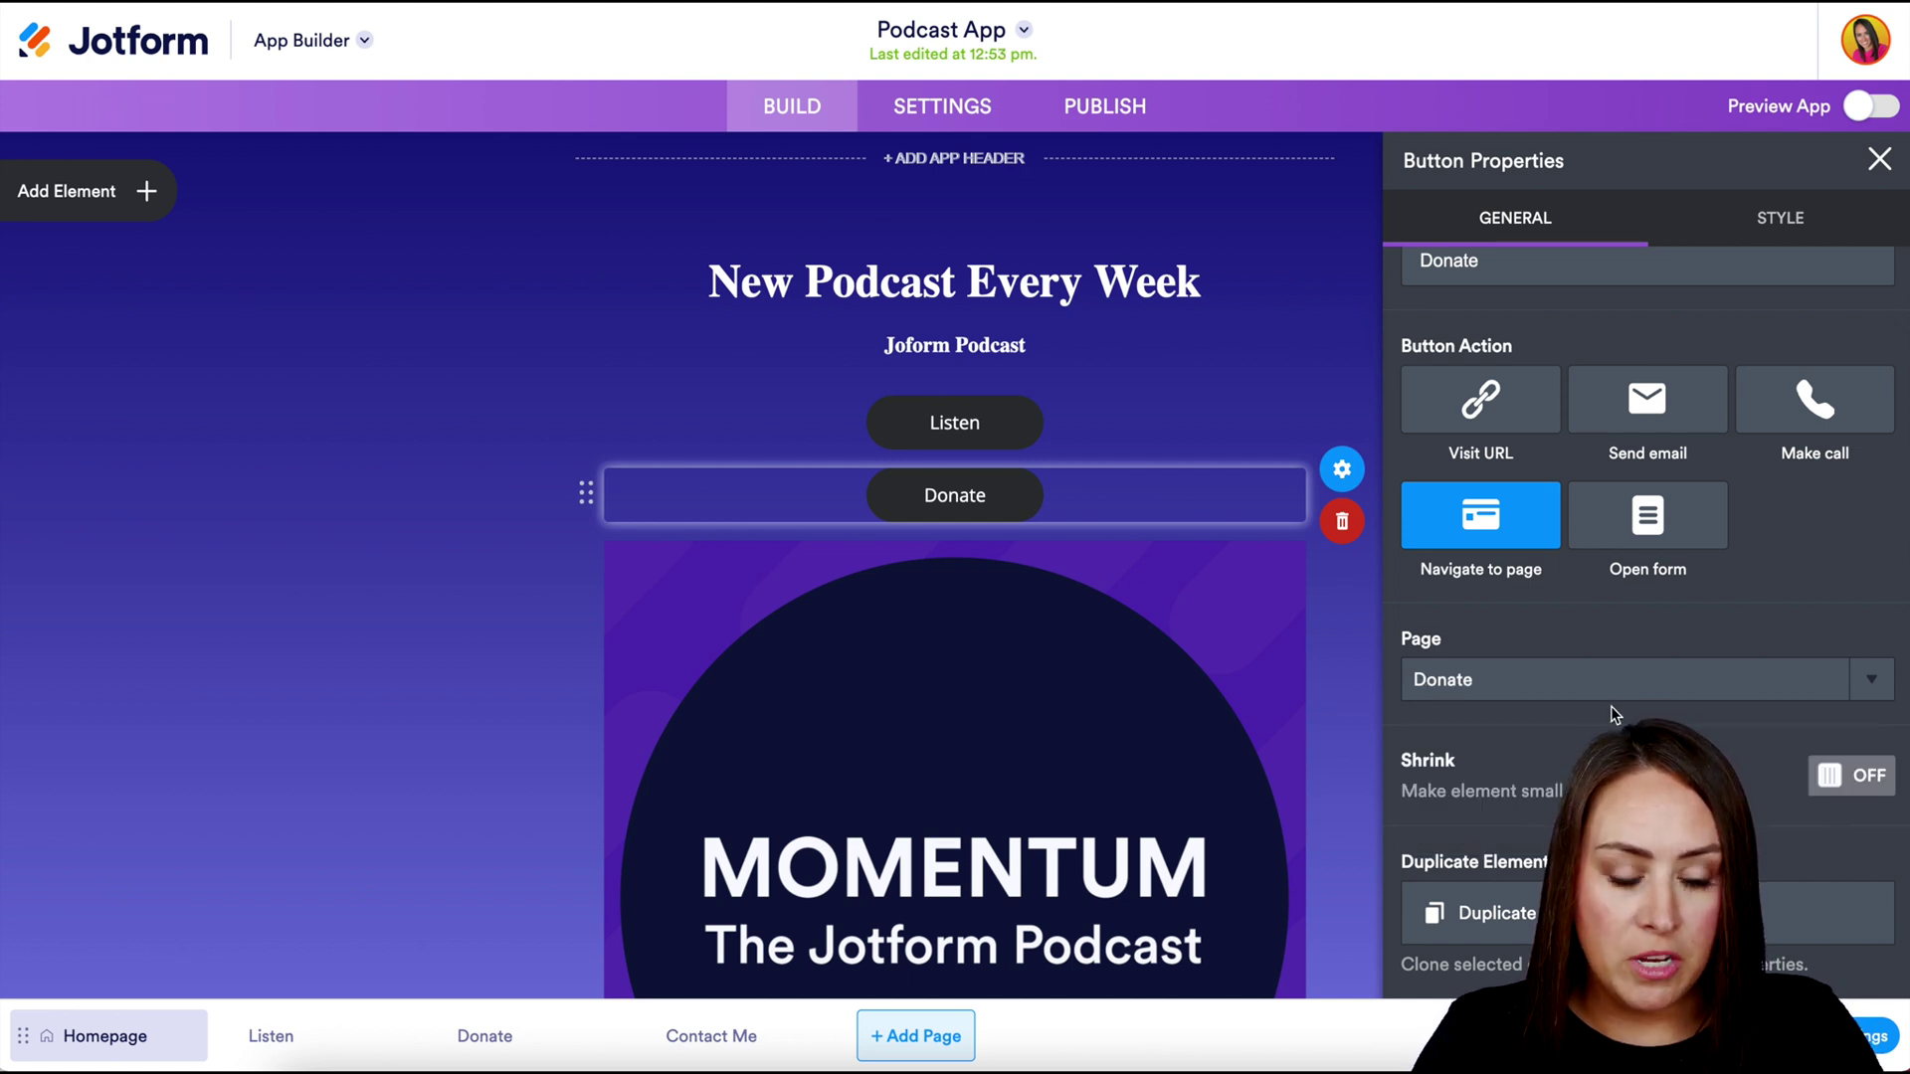
click(955, 420)
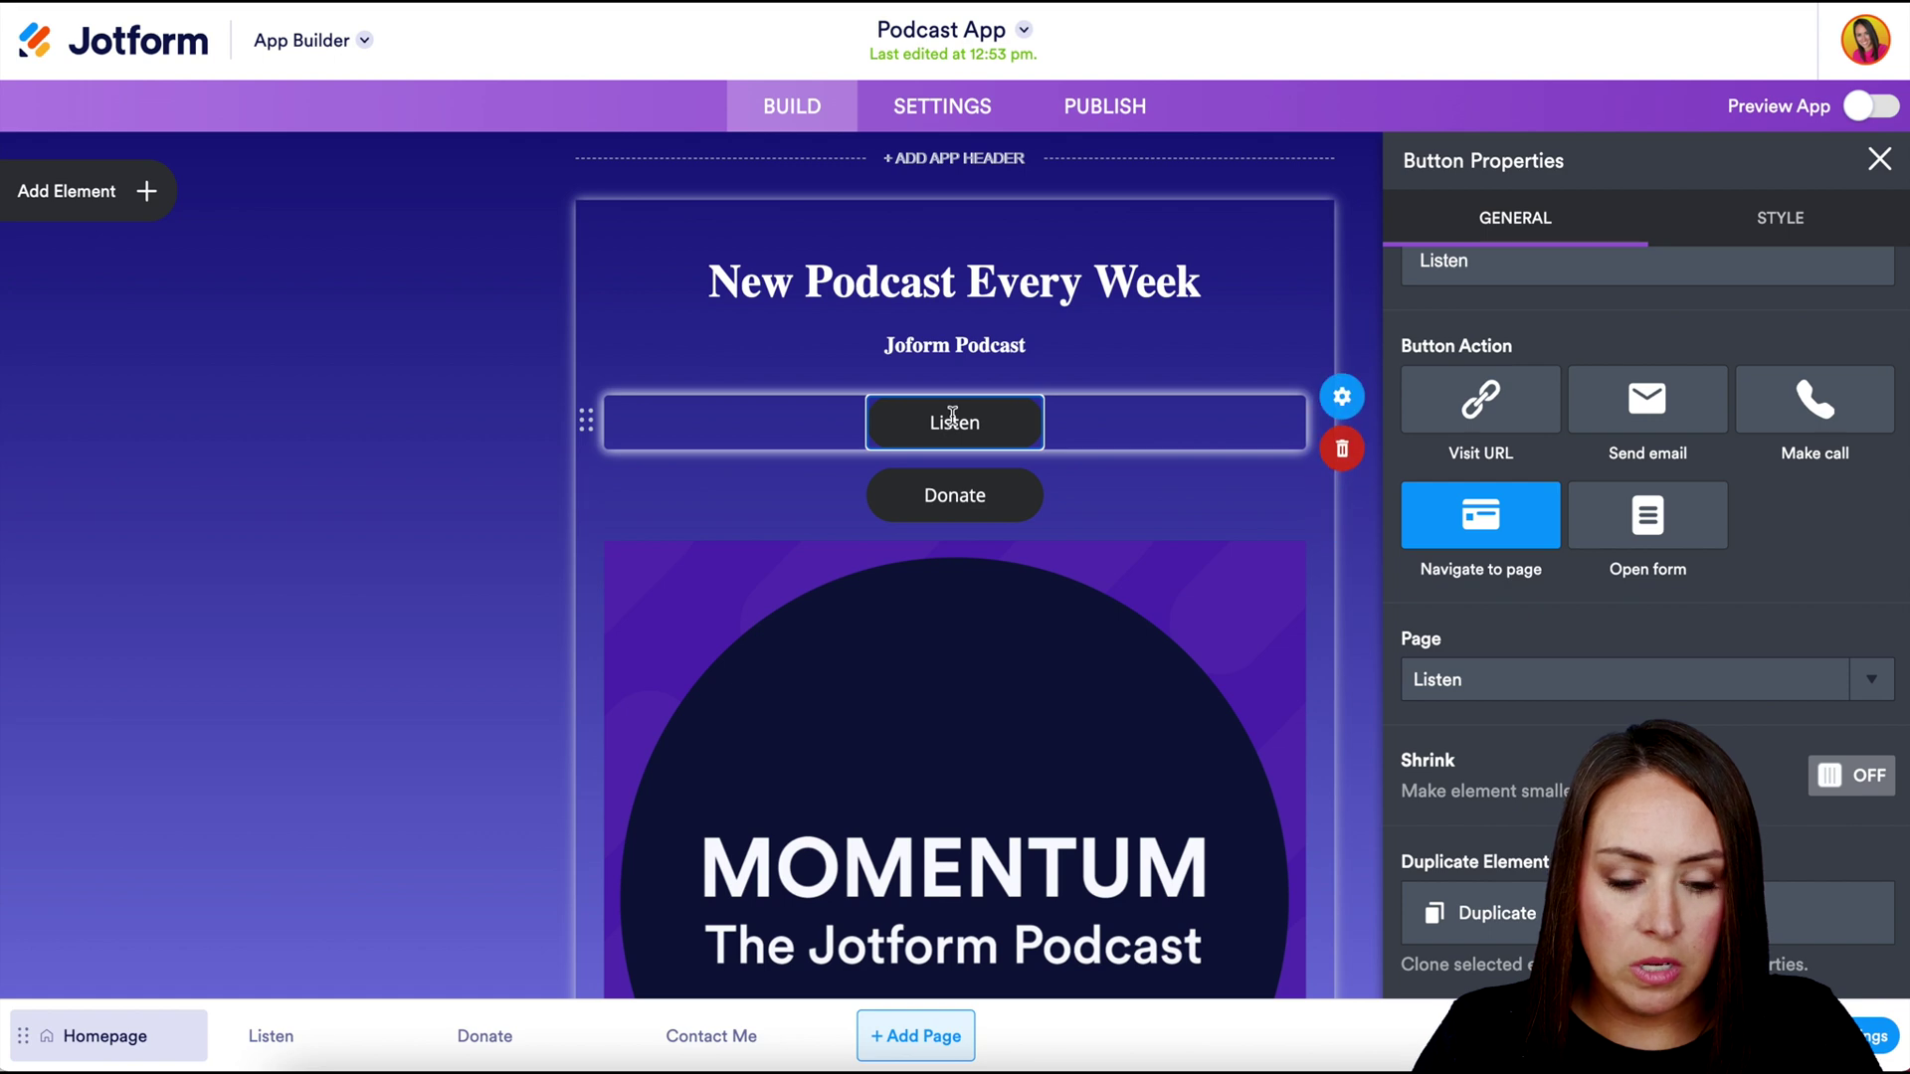
click(954, 490)
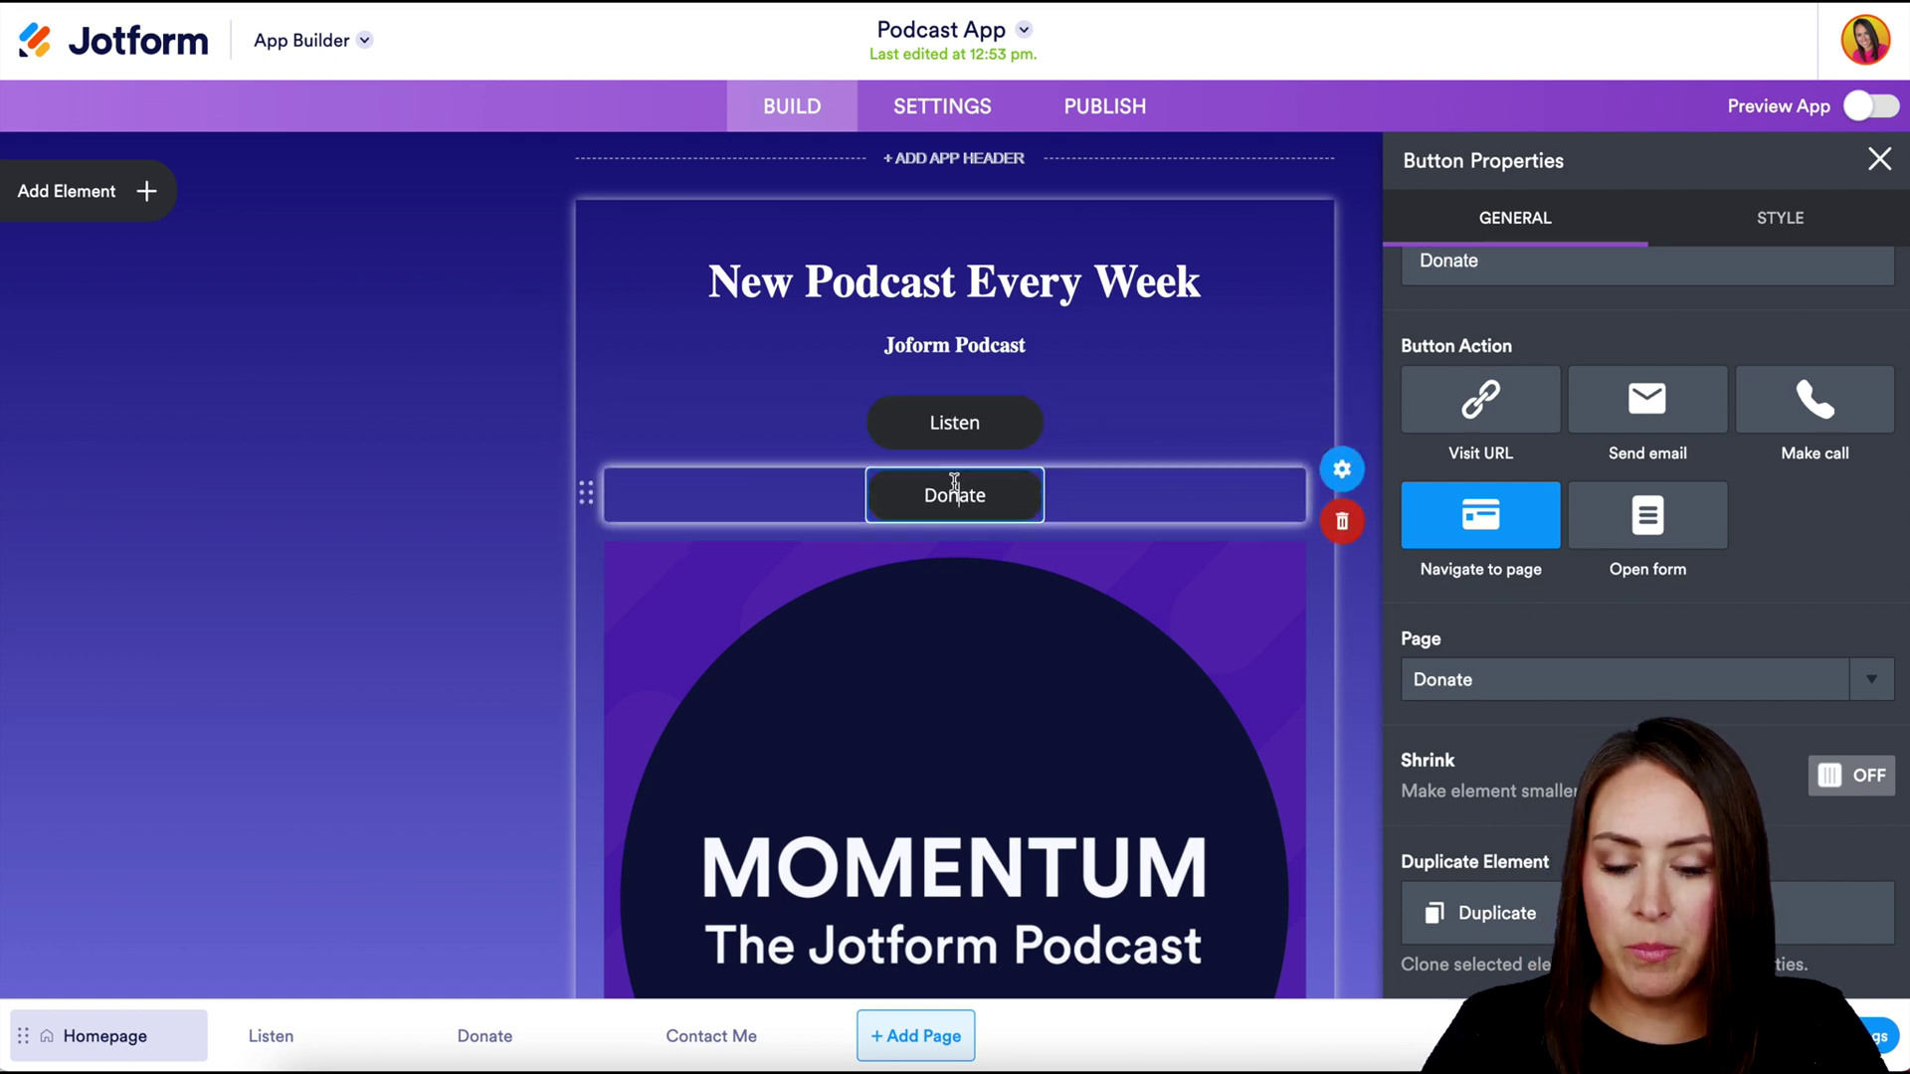
- Change the text color of the e-mail and phone paragraph at the end of the Homepage to white
scroll(1119, 601, down, 9)
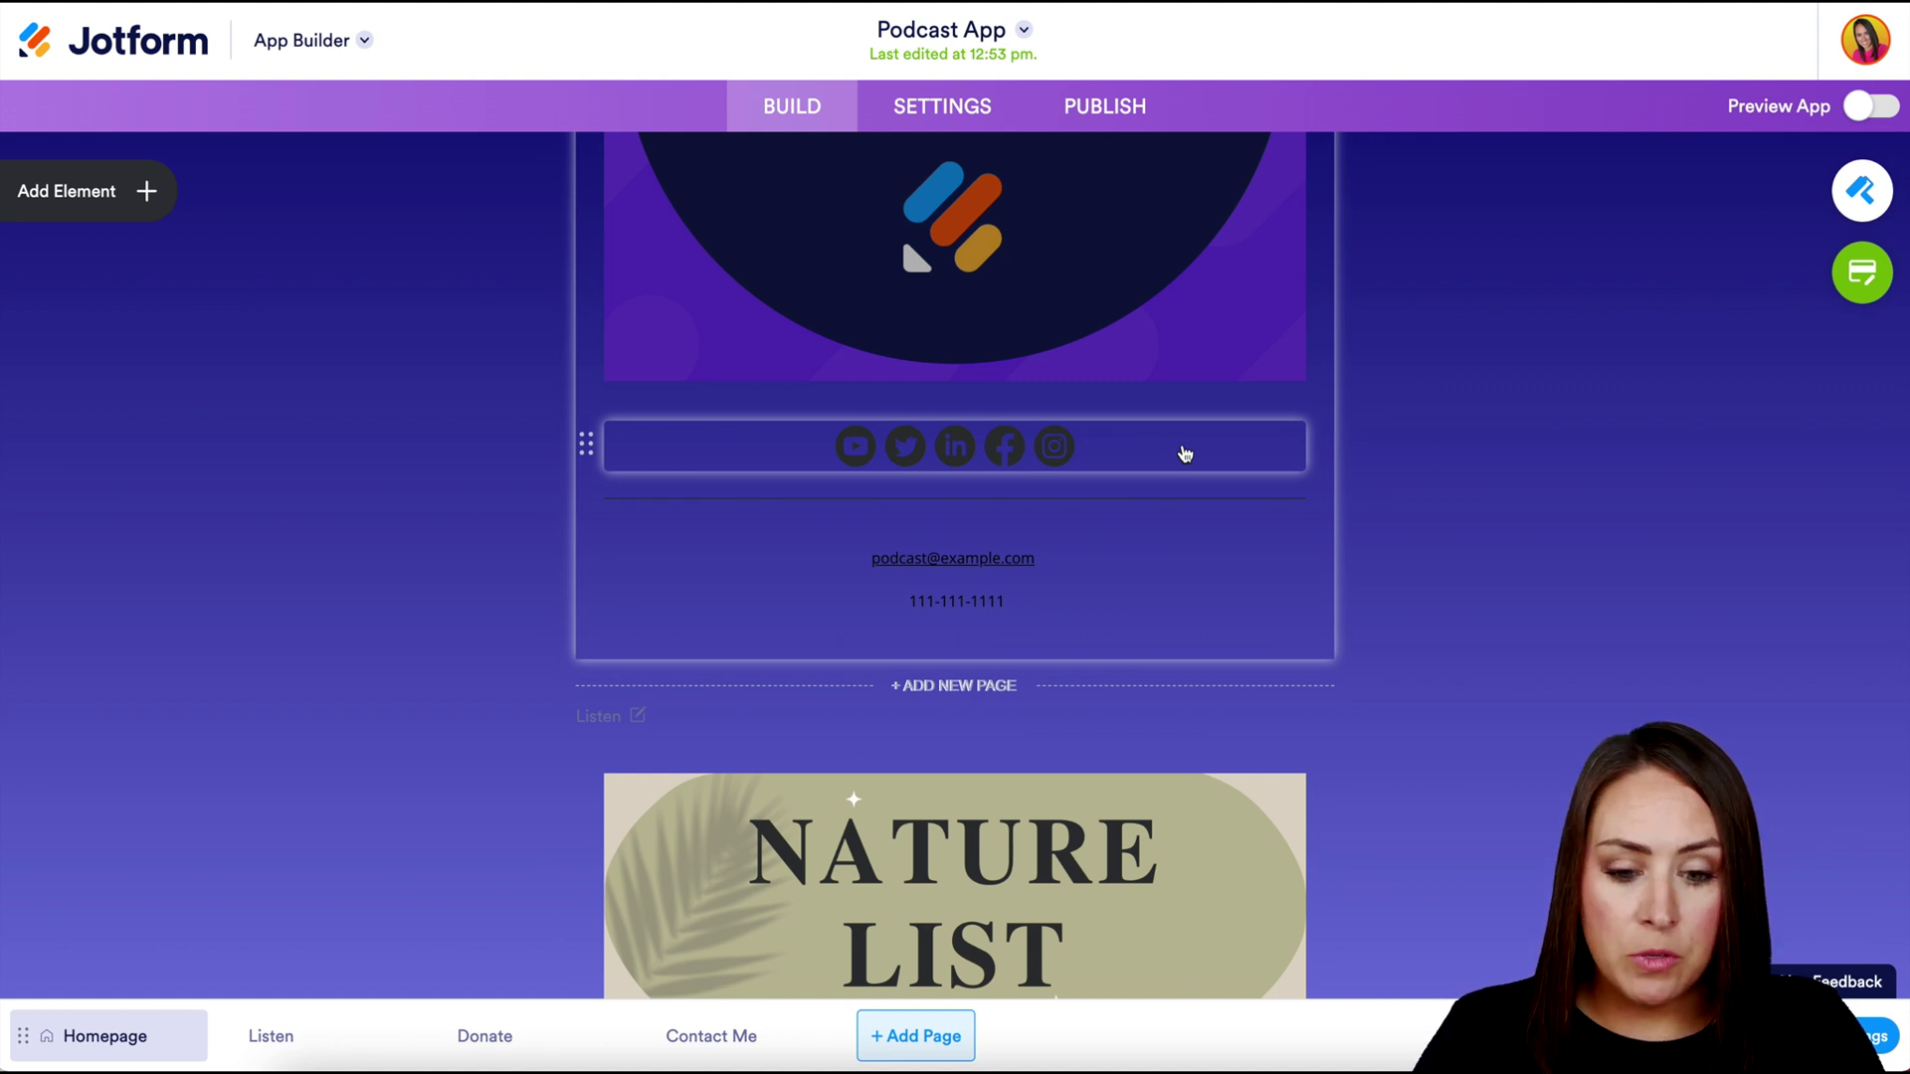
click(1085, 563)
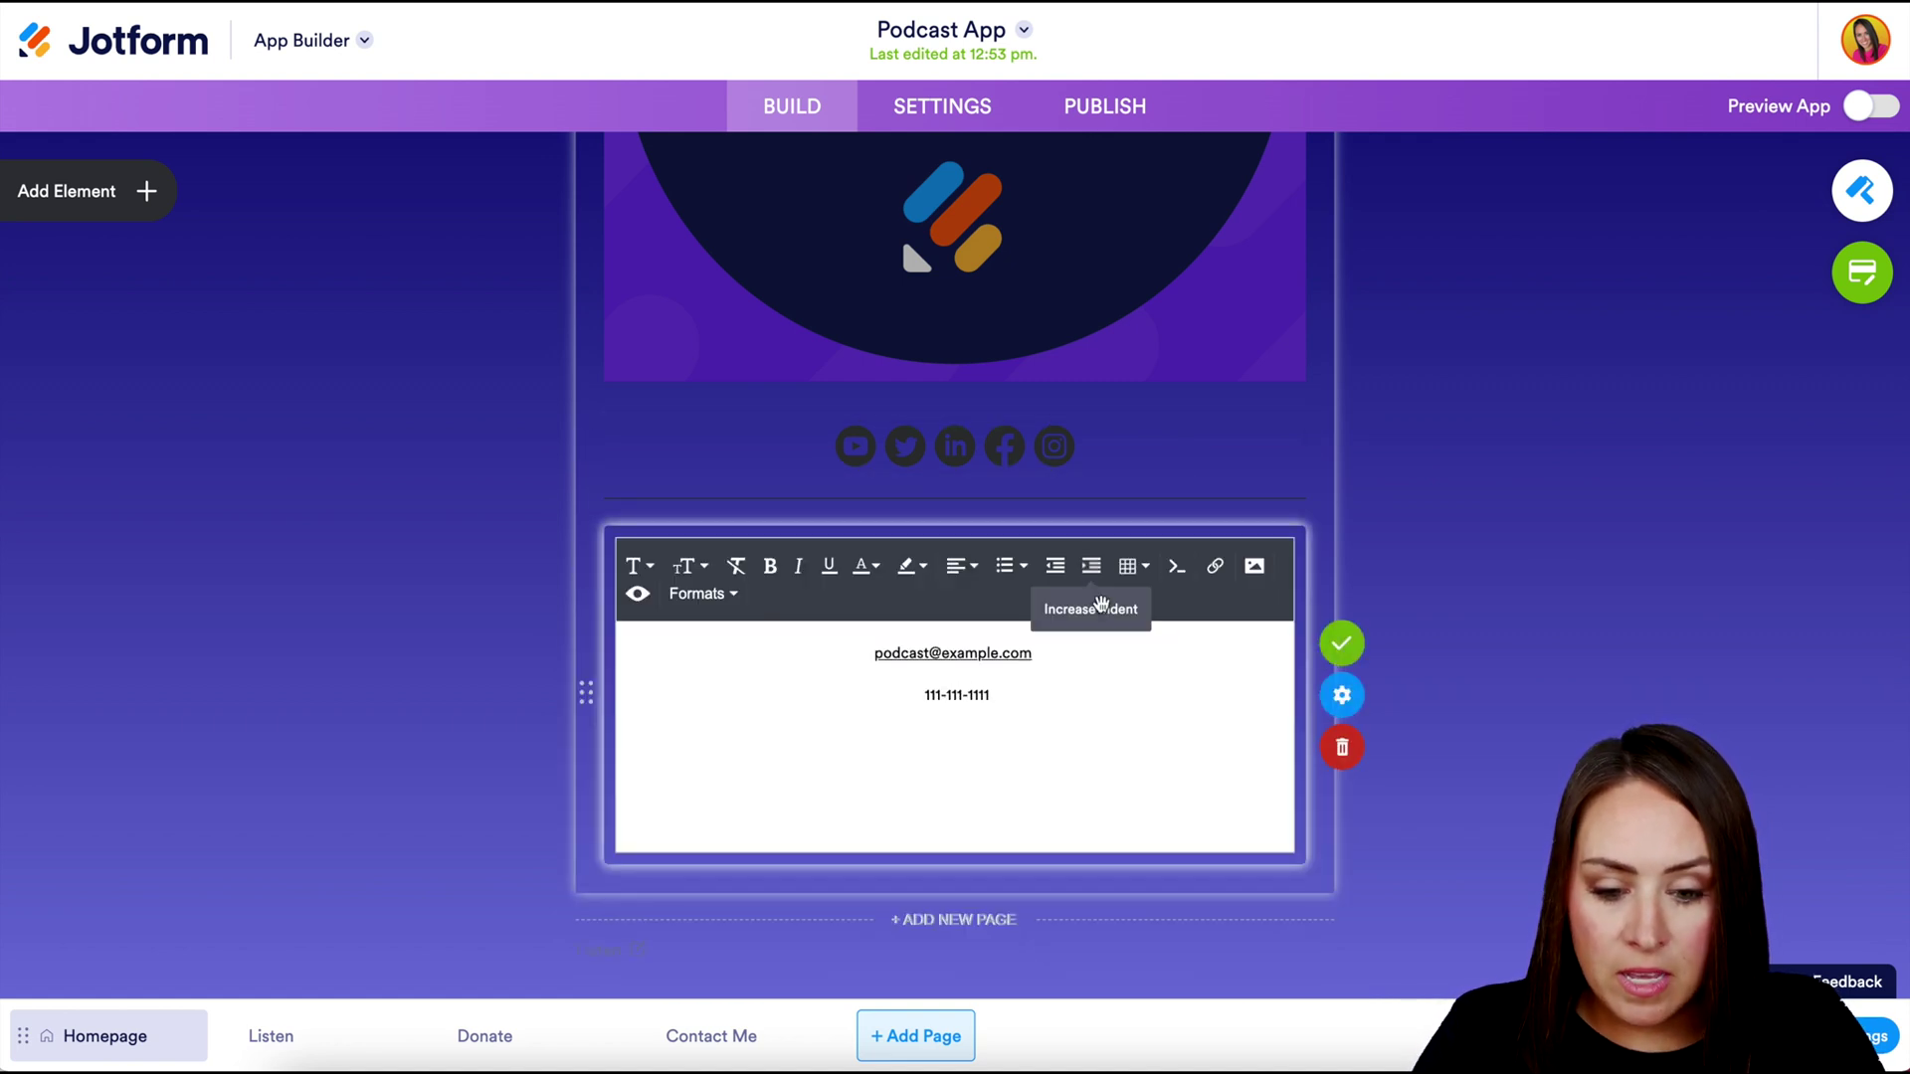
drag(1020, 727, 861, 652)
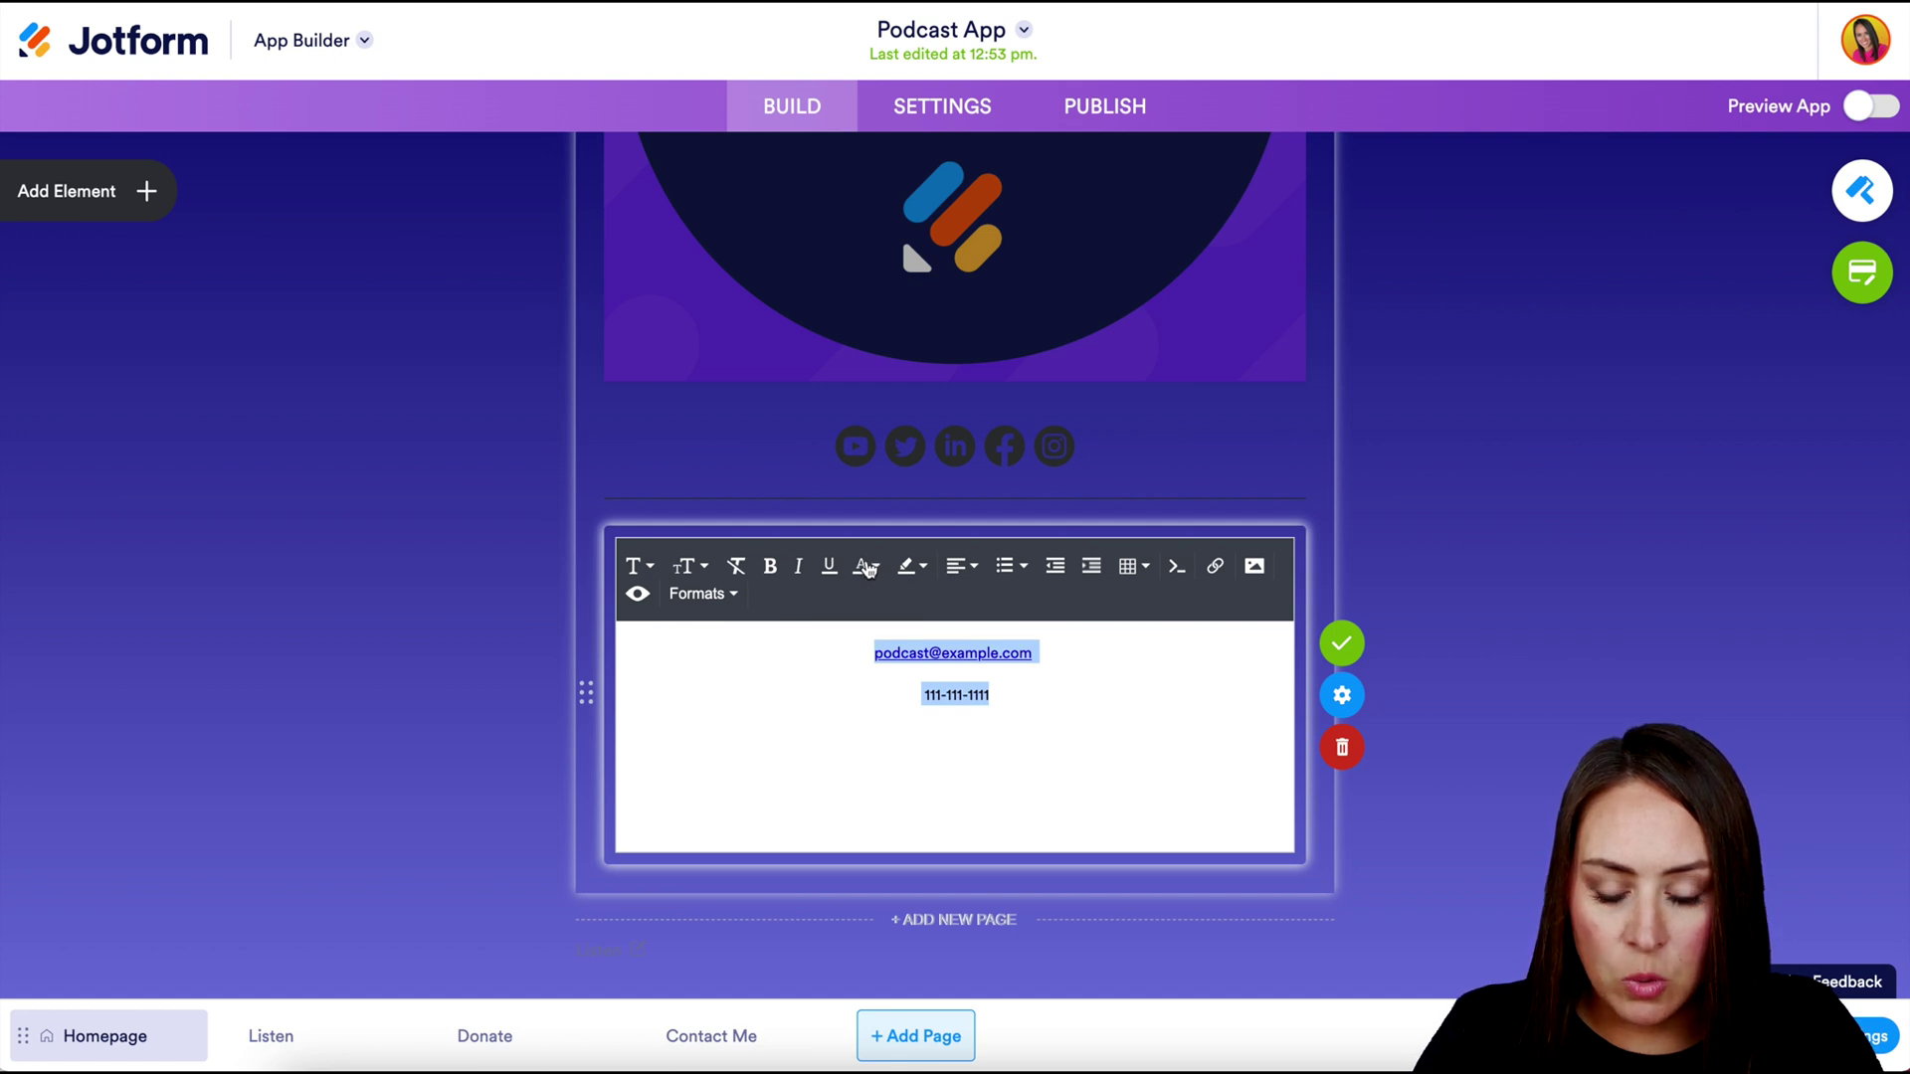
click(869, 567)
click(1128, 623)
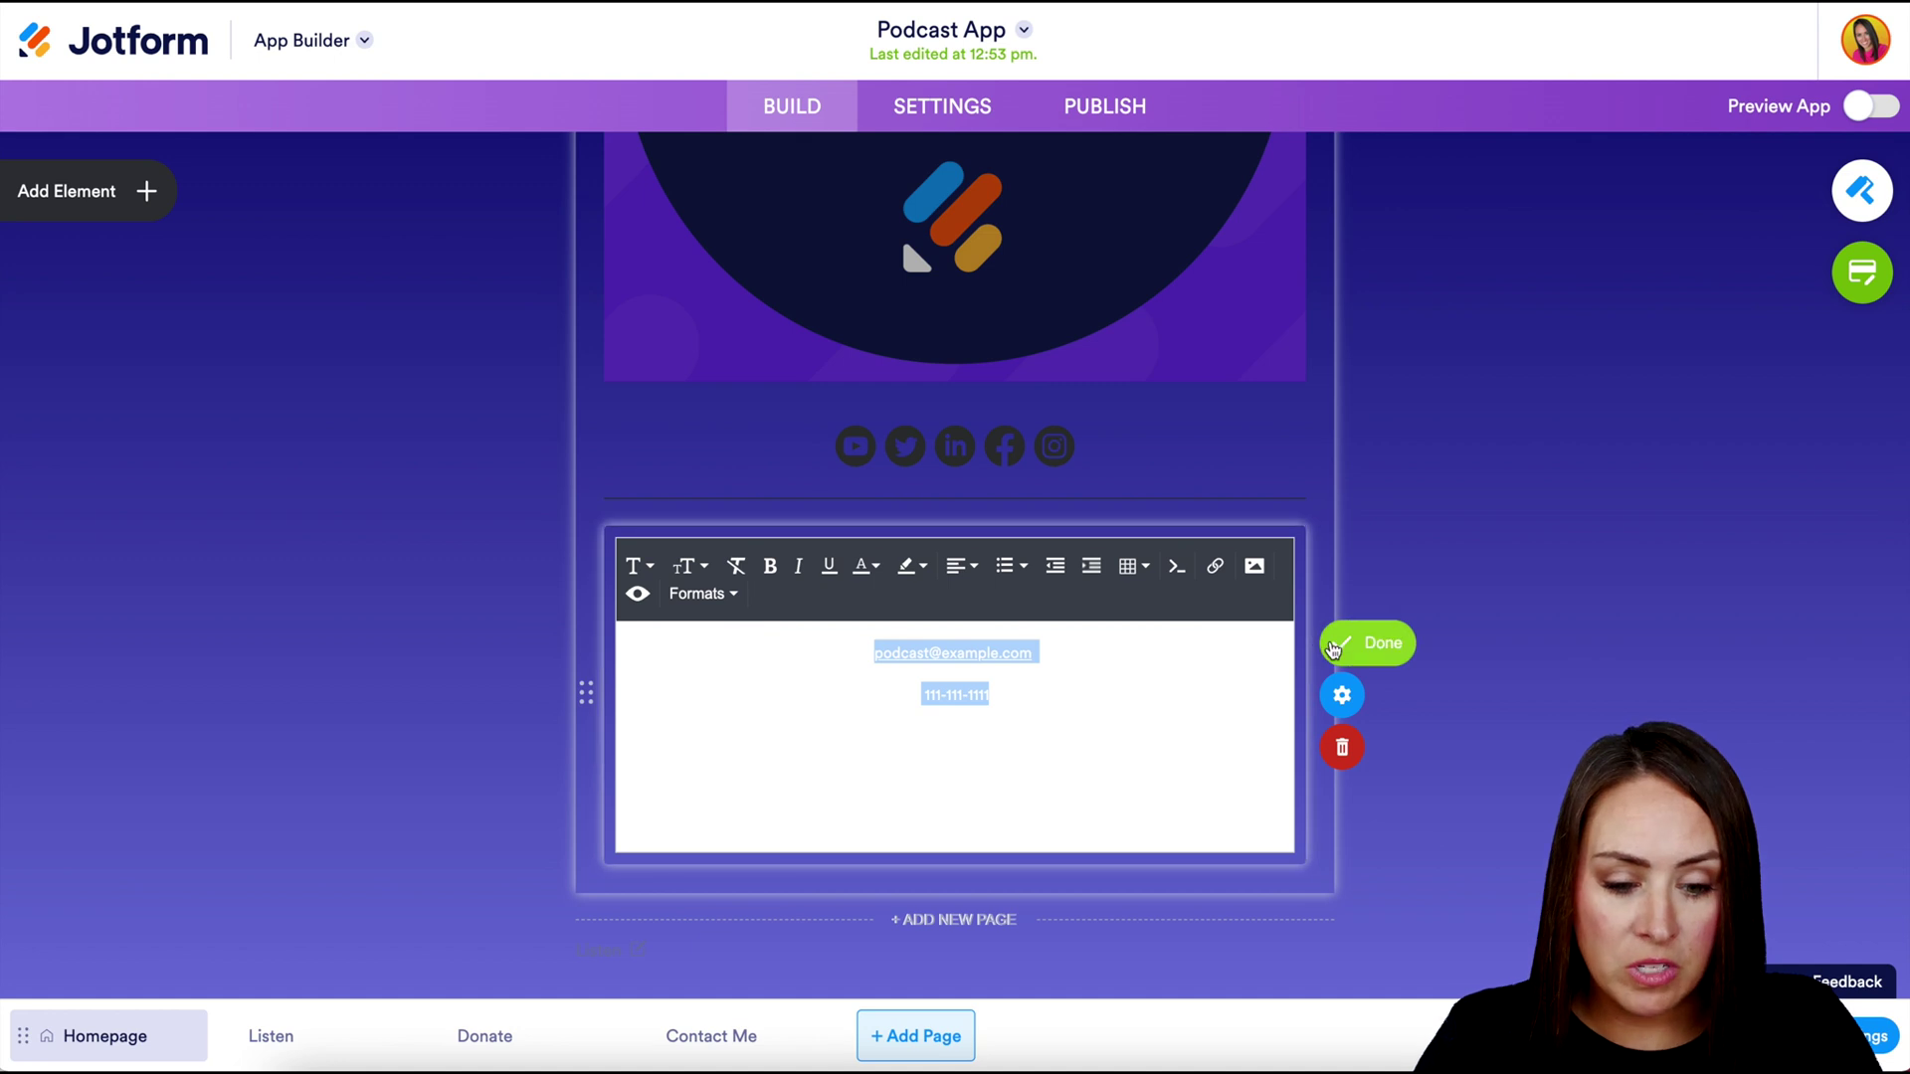
click(1334, 647)
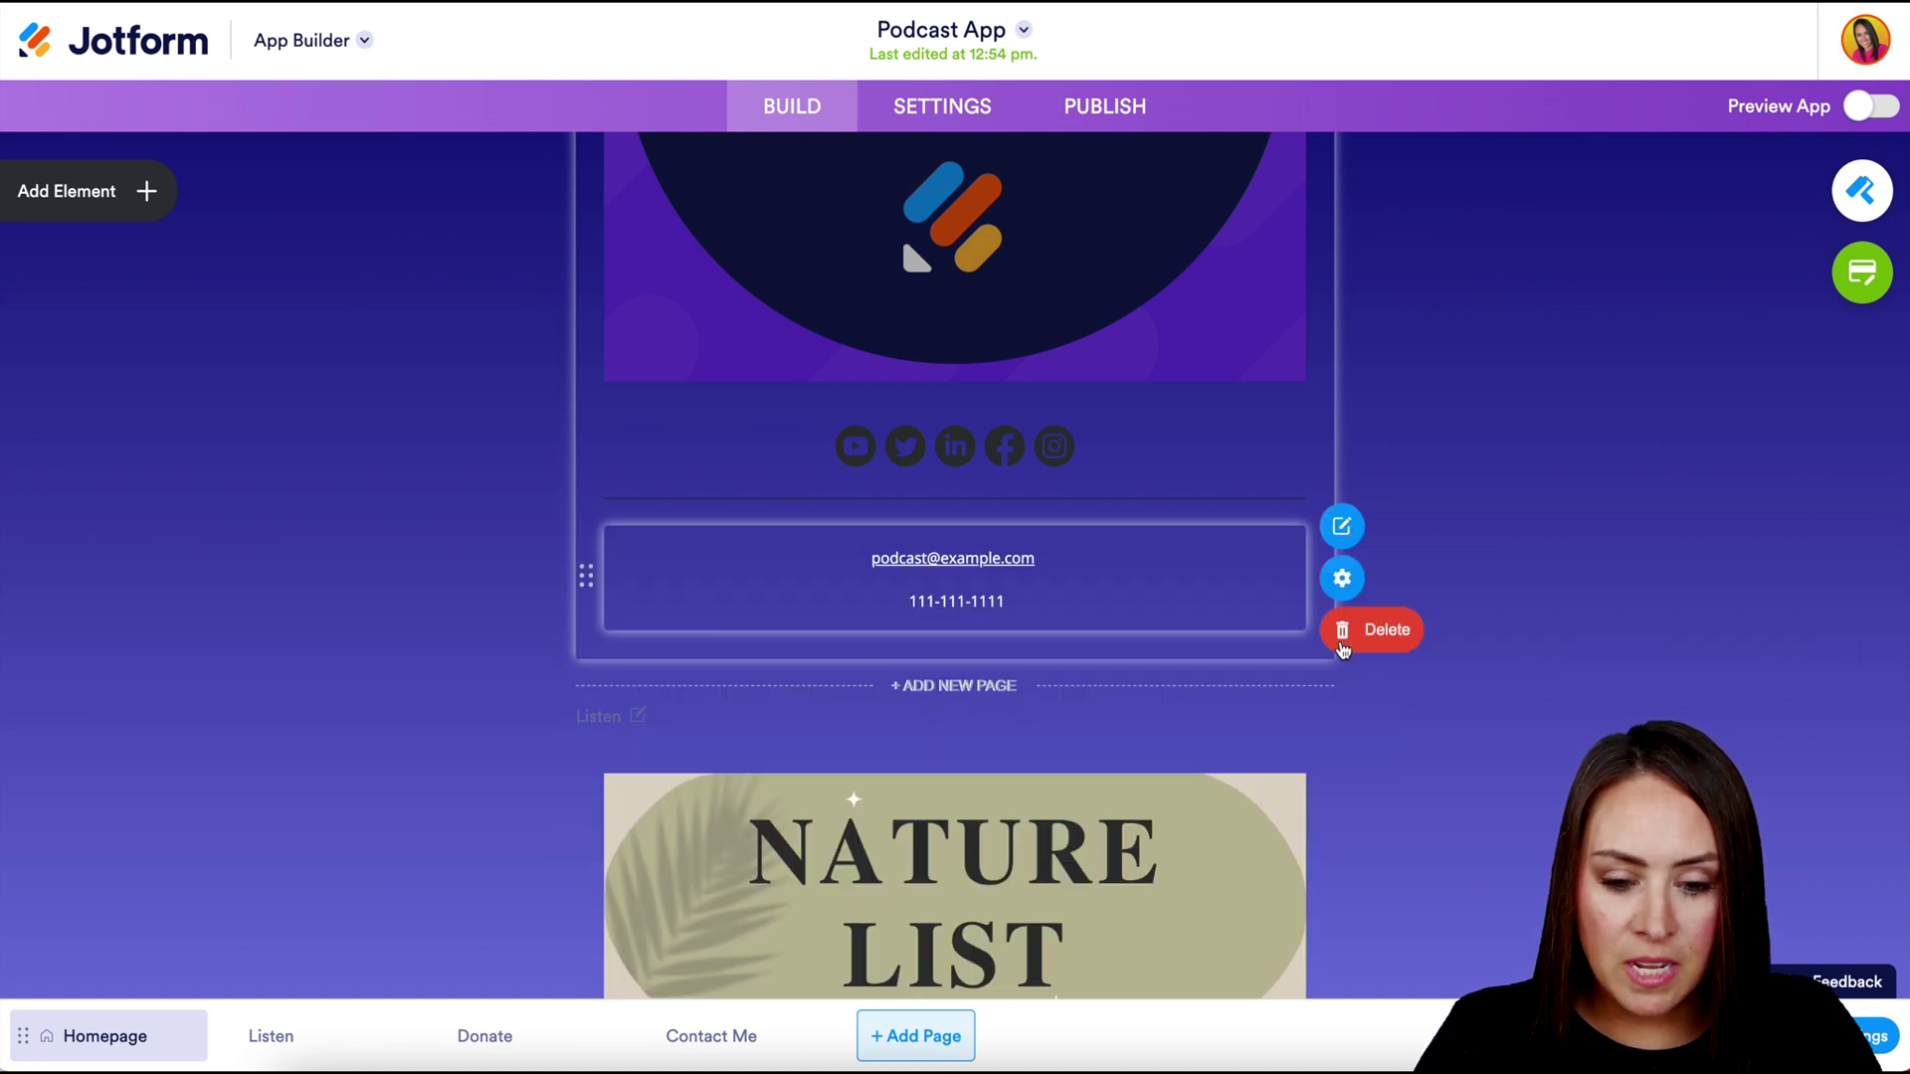
- Delete the "Nature List" image and the playlist livestream element from the Listen page
scroll(1376, 786, down, 5)
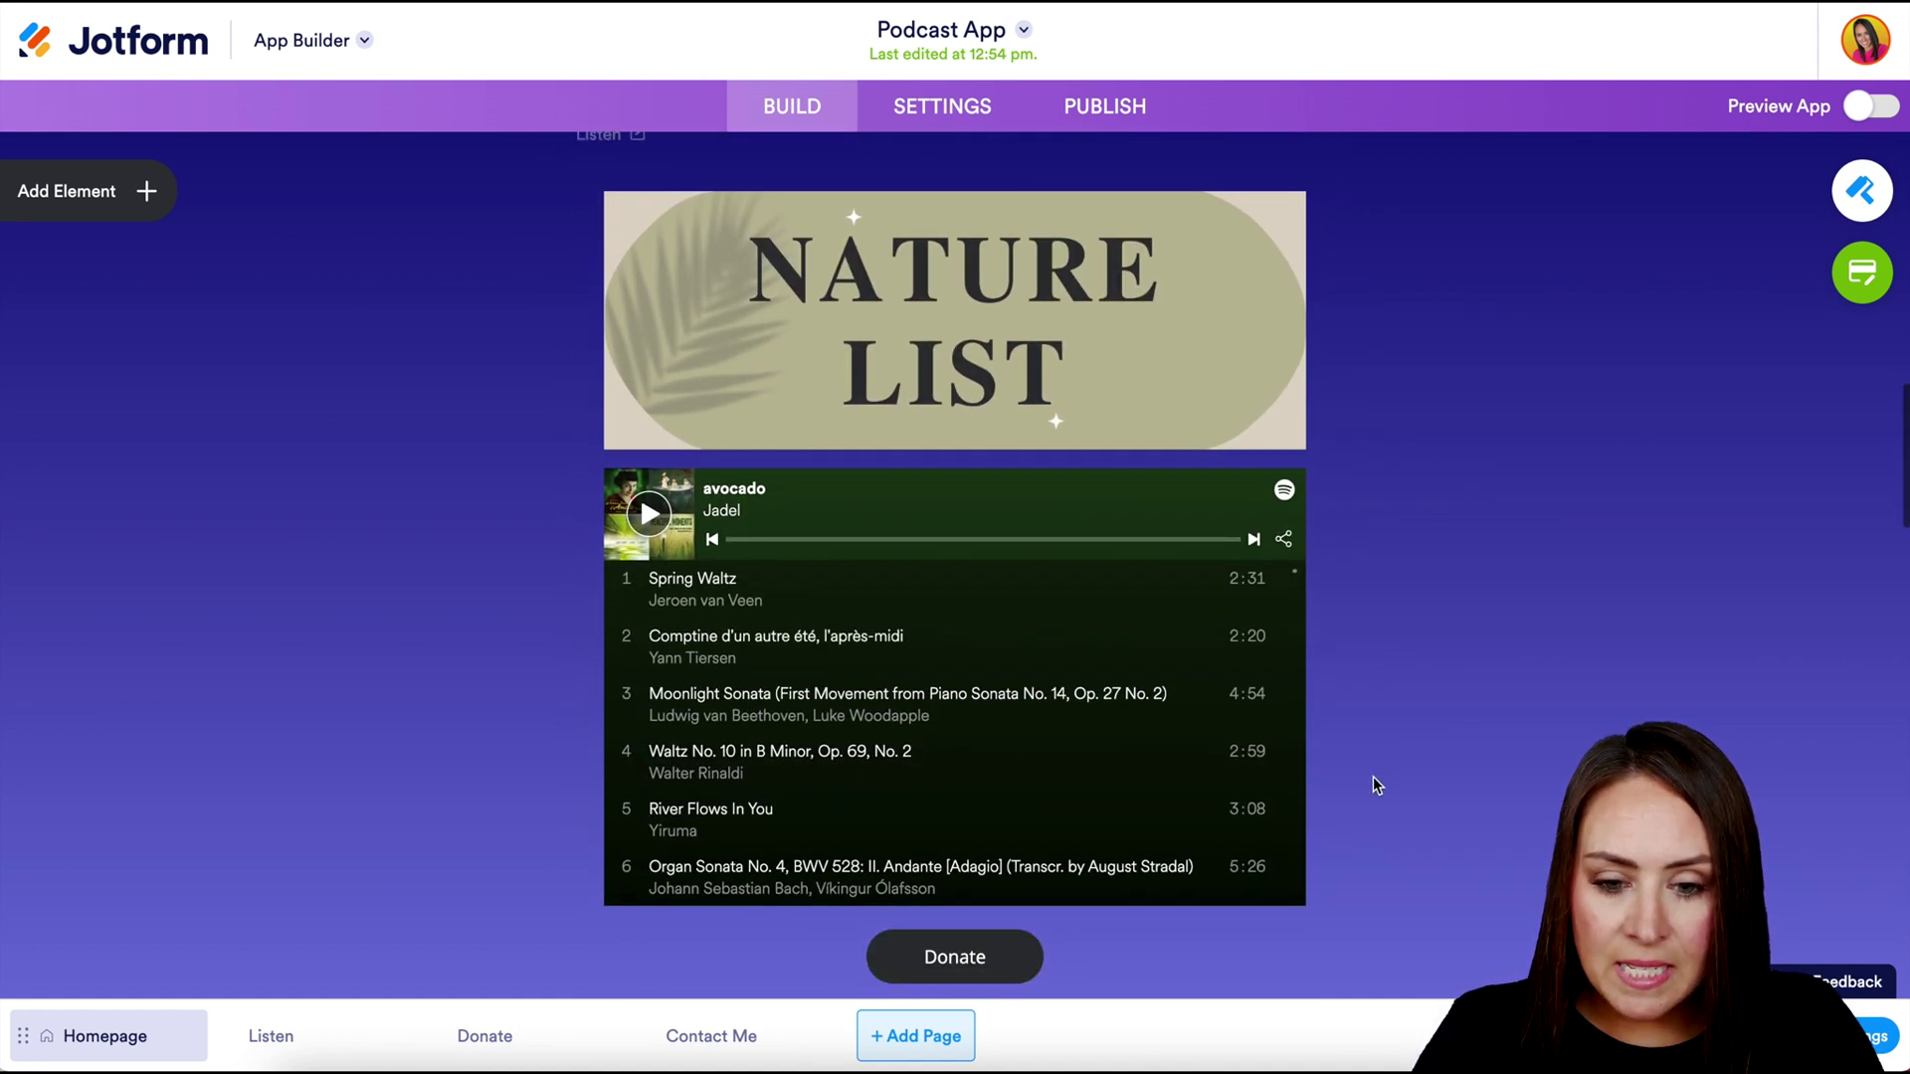
mouse_move(597, 196)
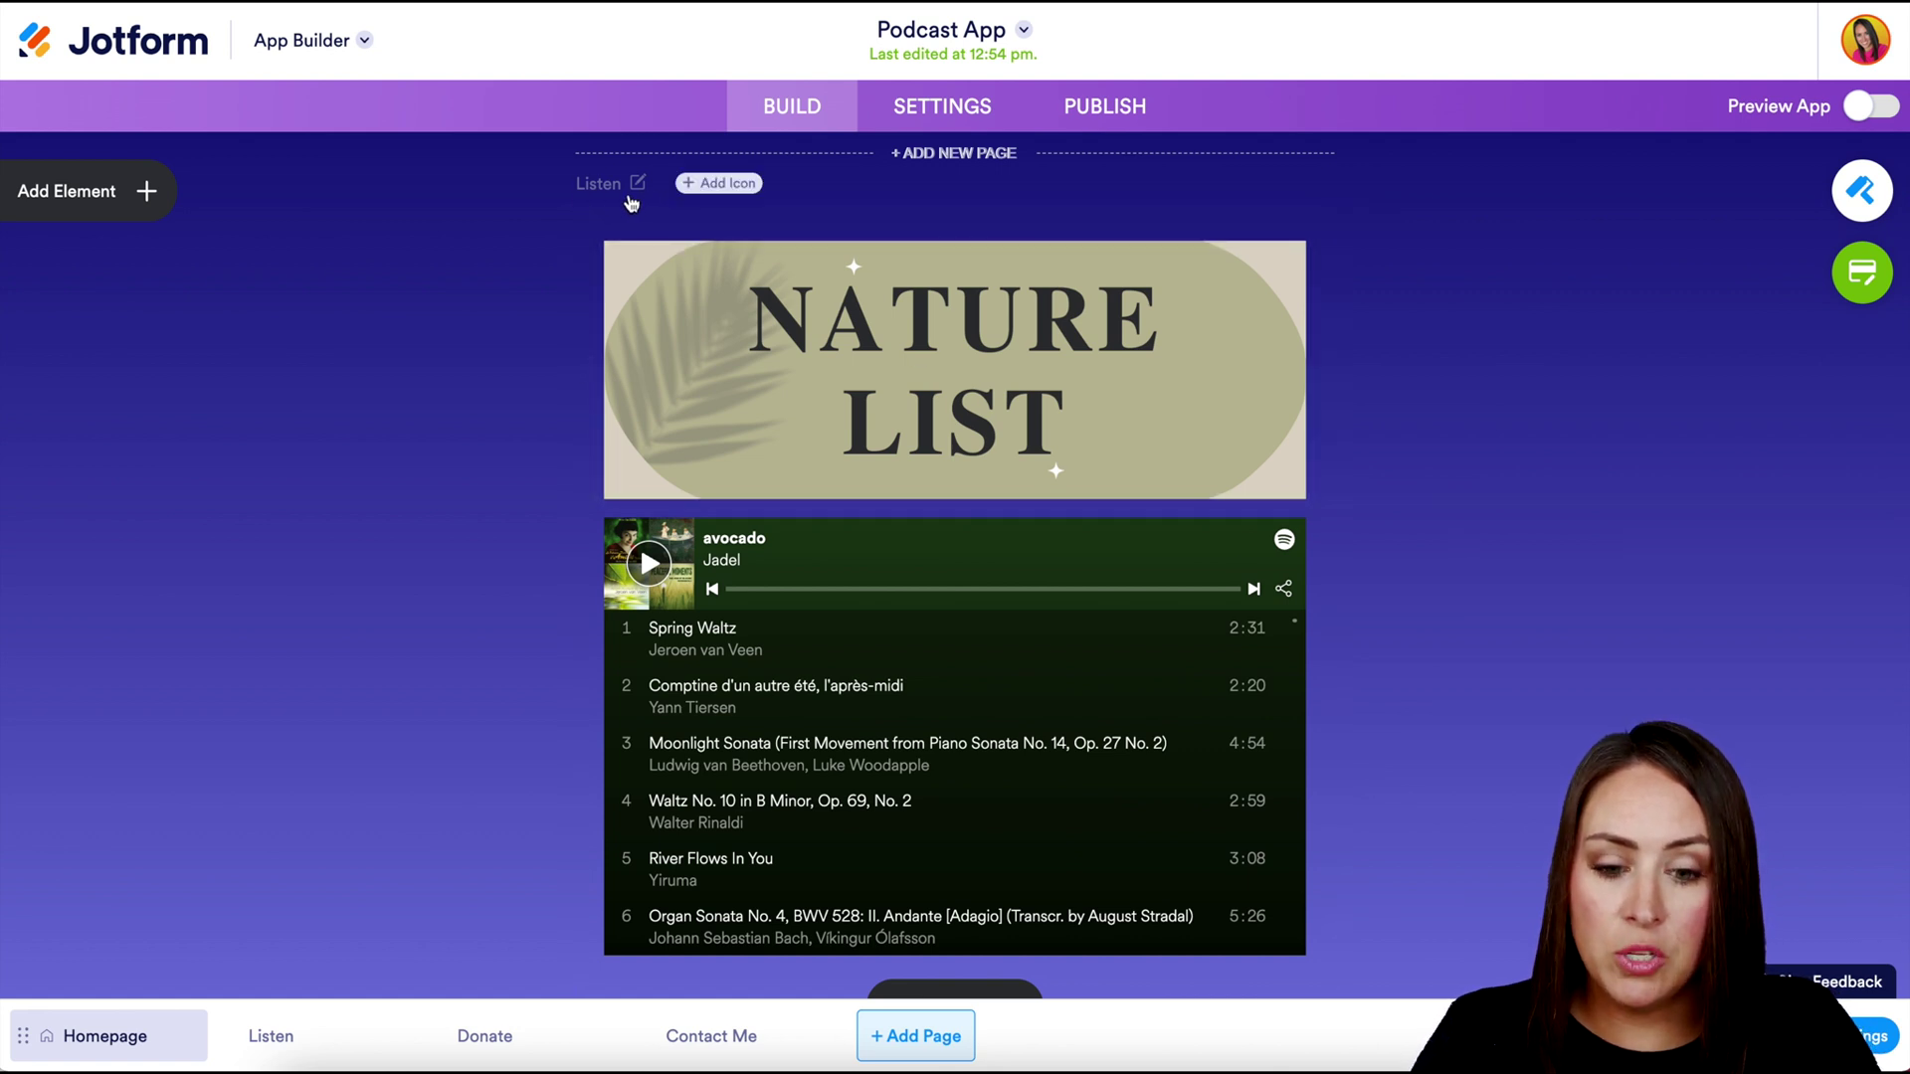
click(970, 326)
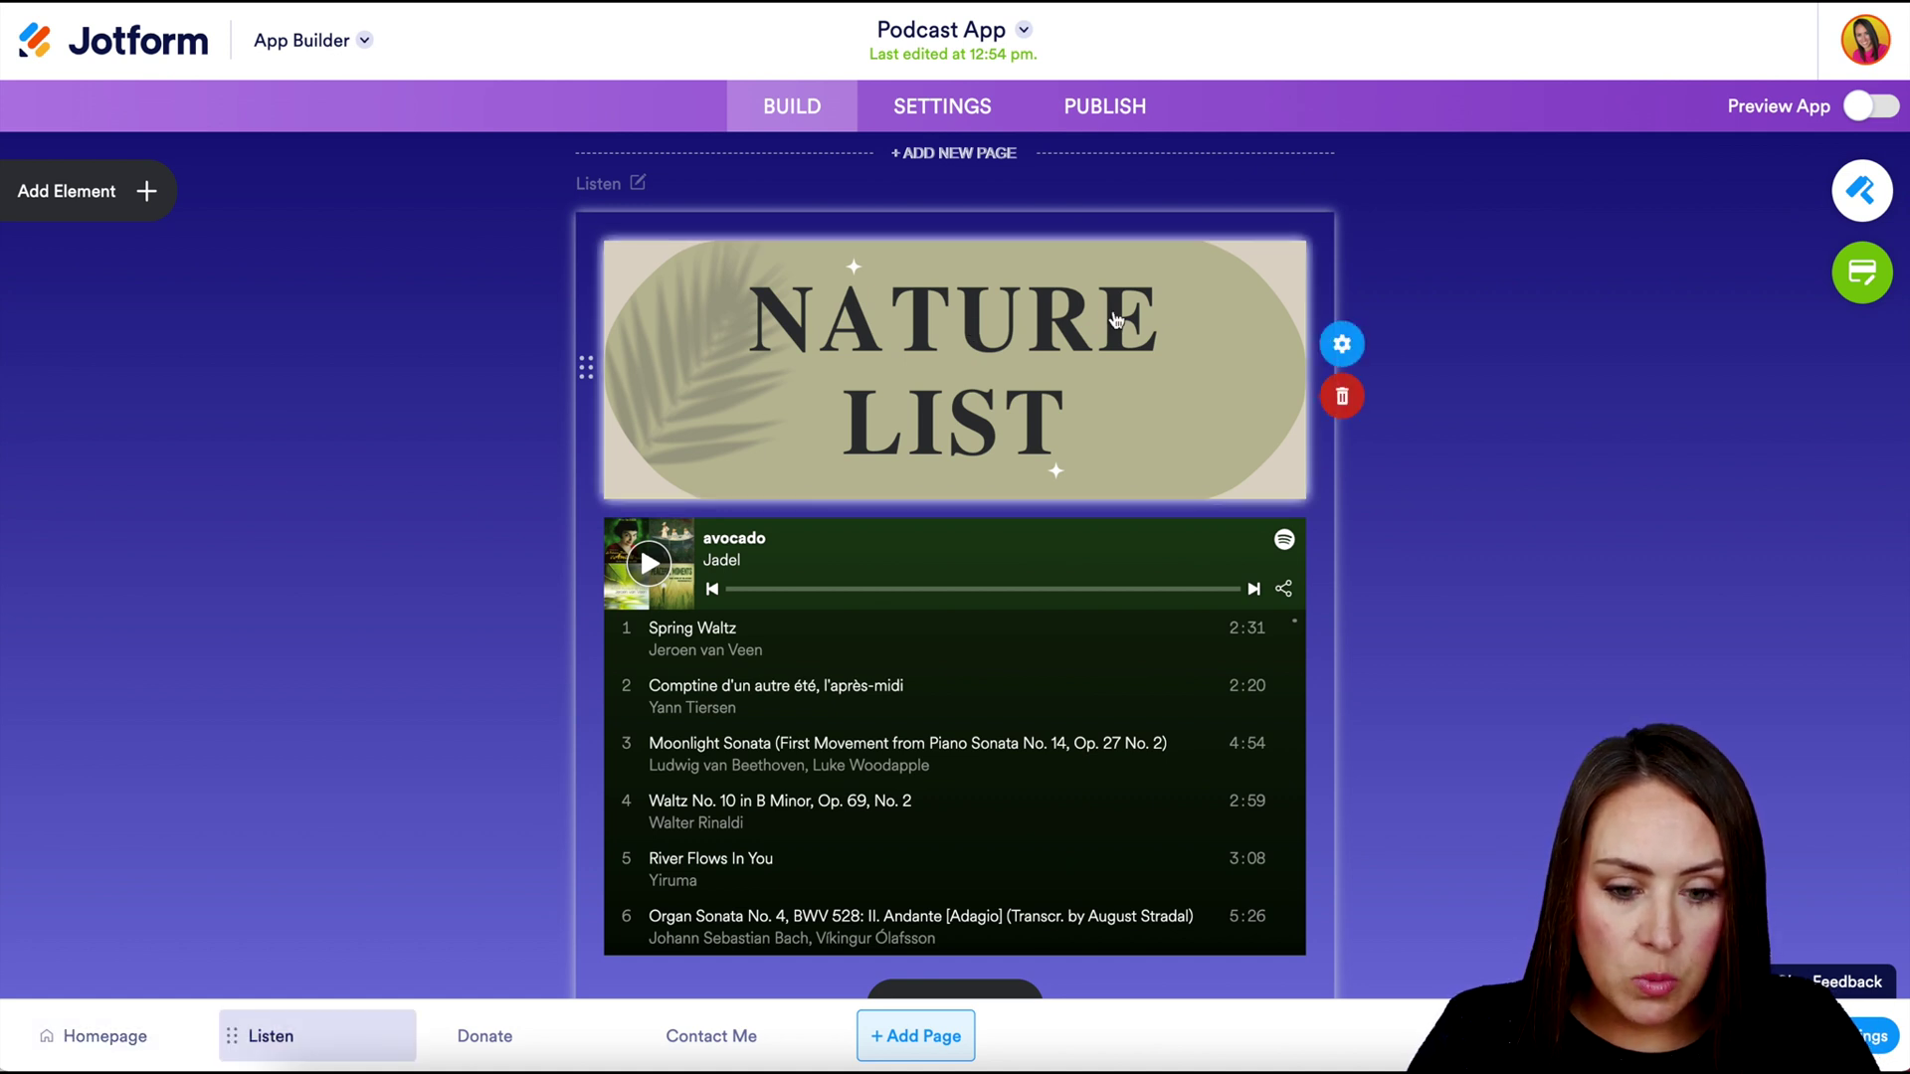
click(1360, 397)
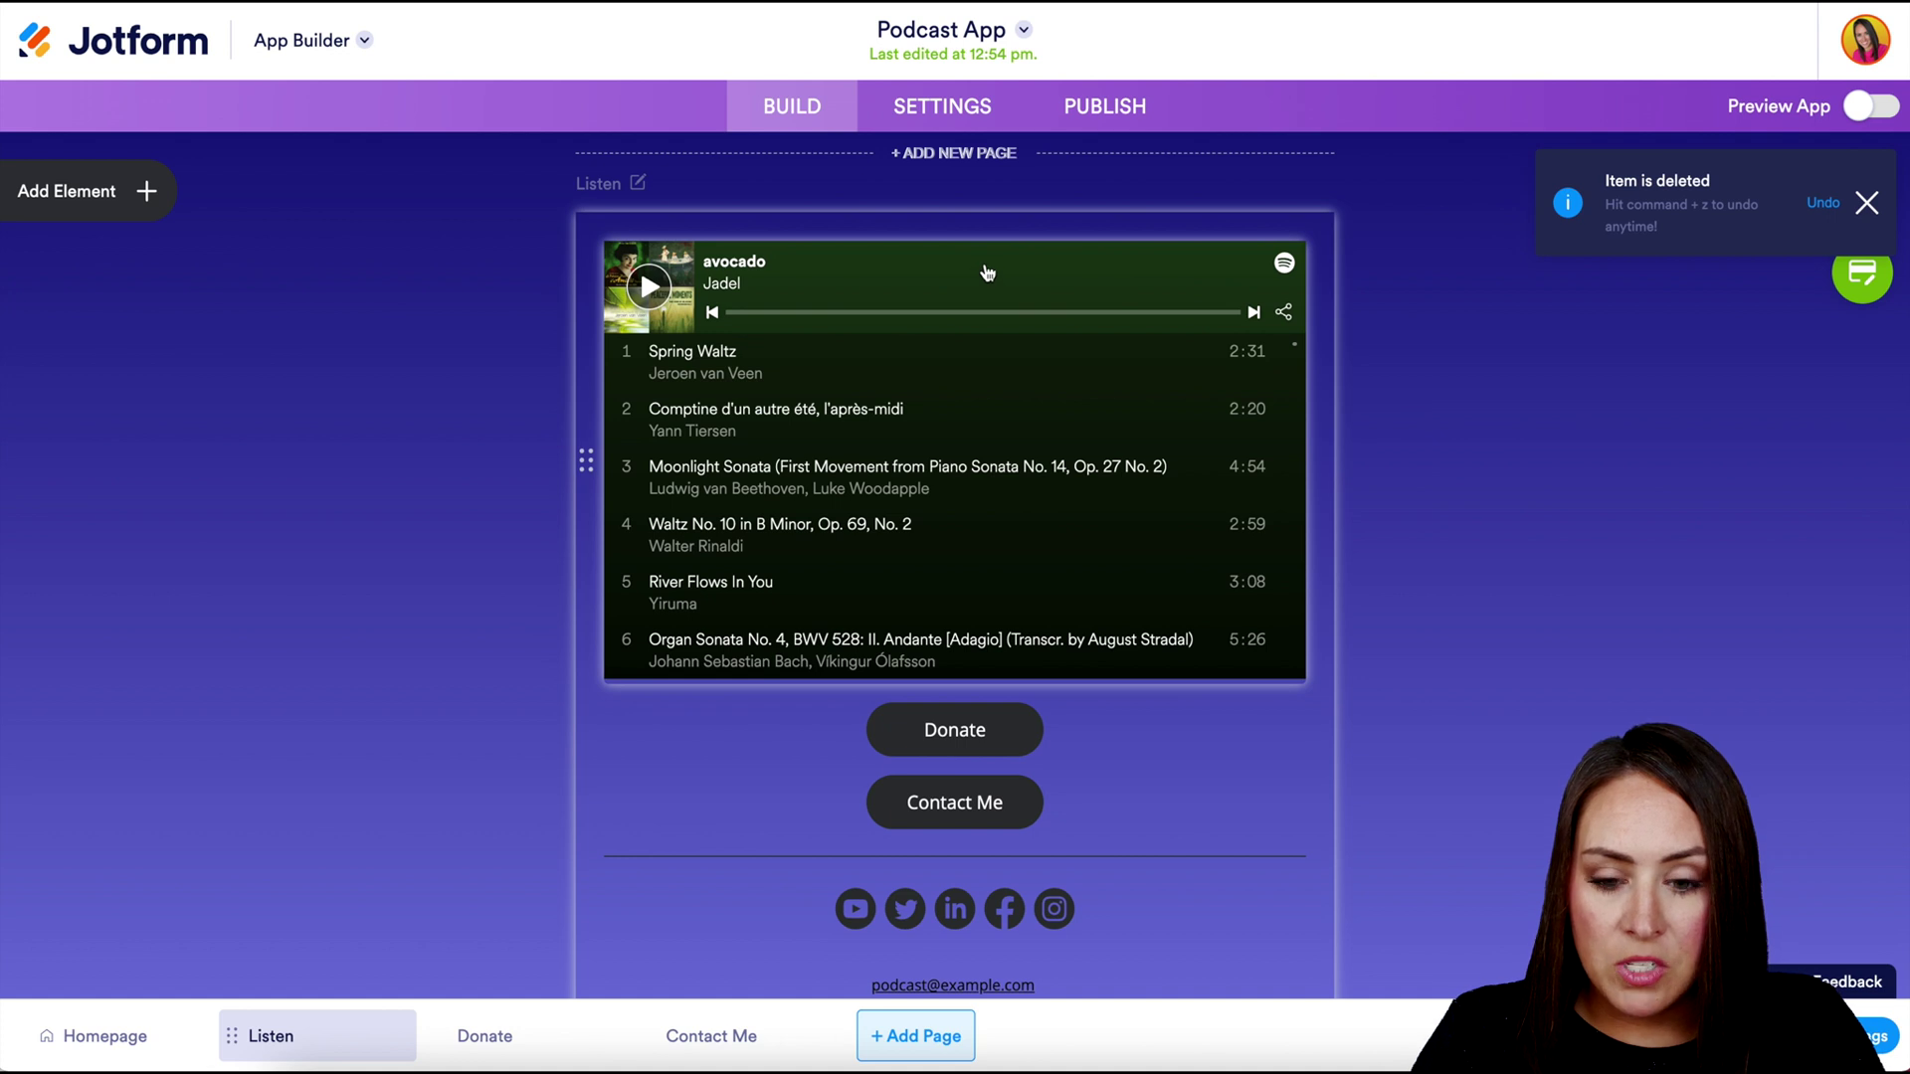
click(1342, 439)
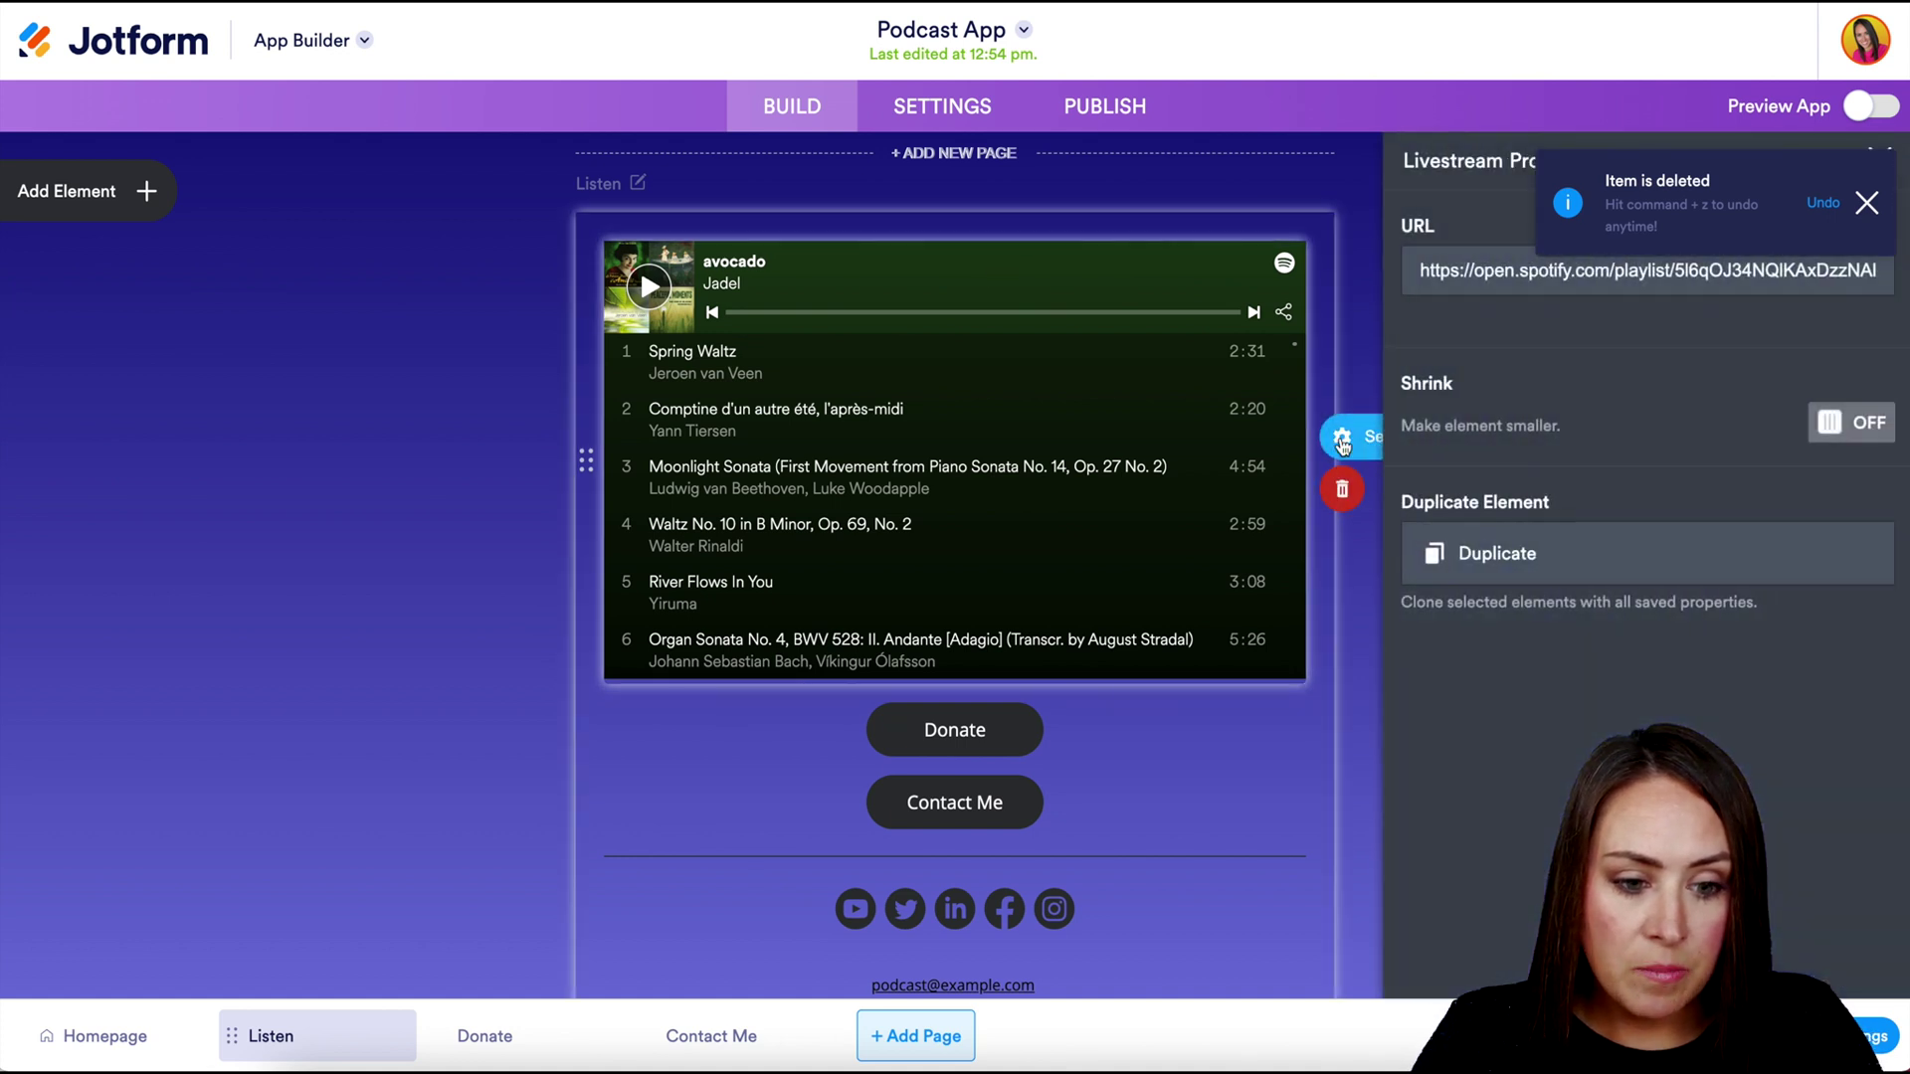
click(1867, 203)
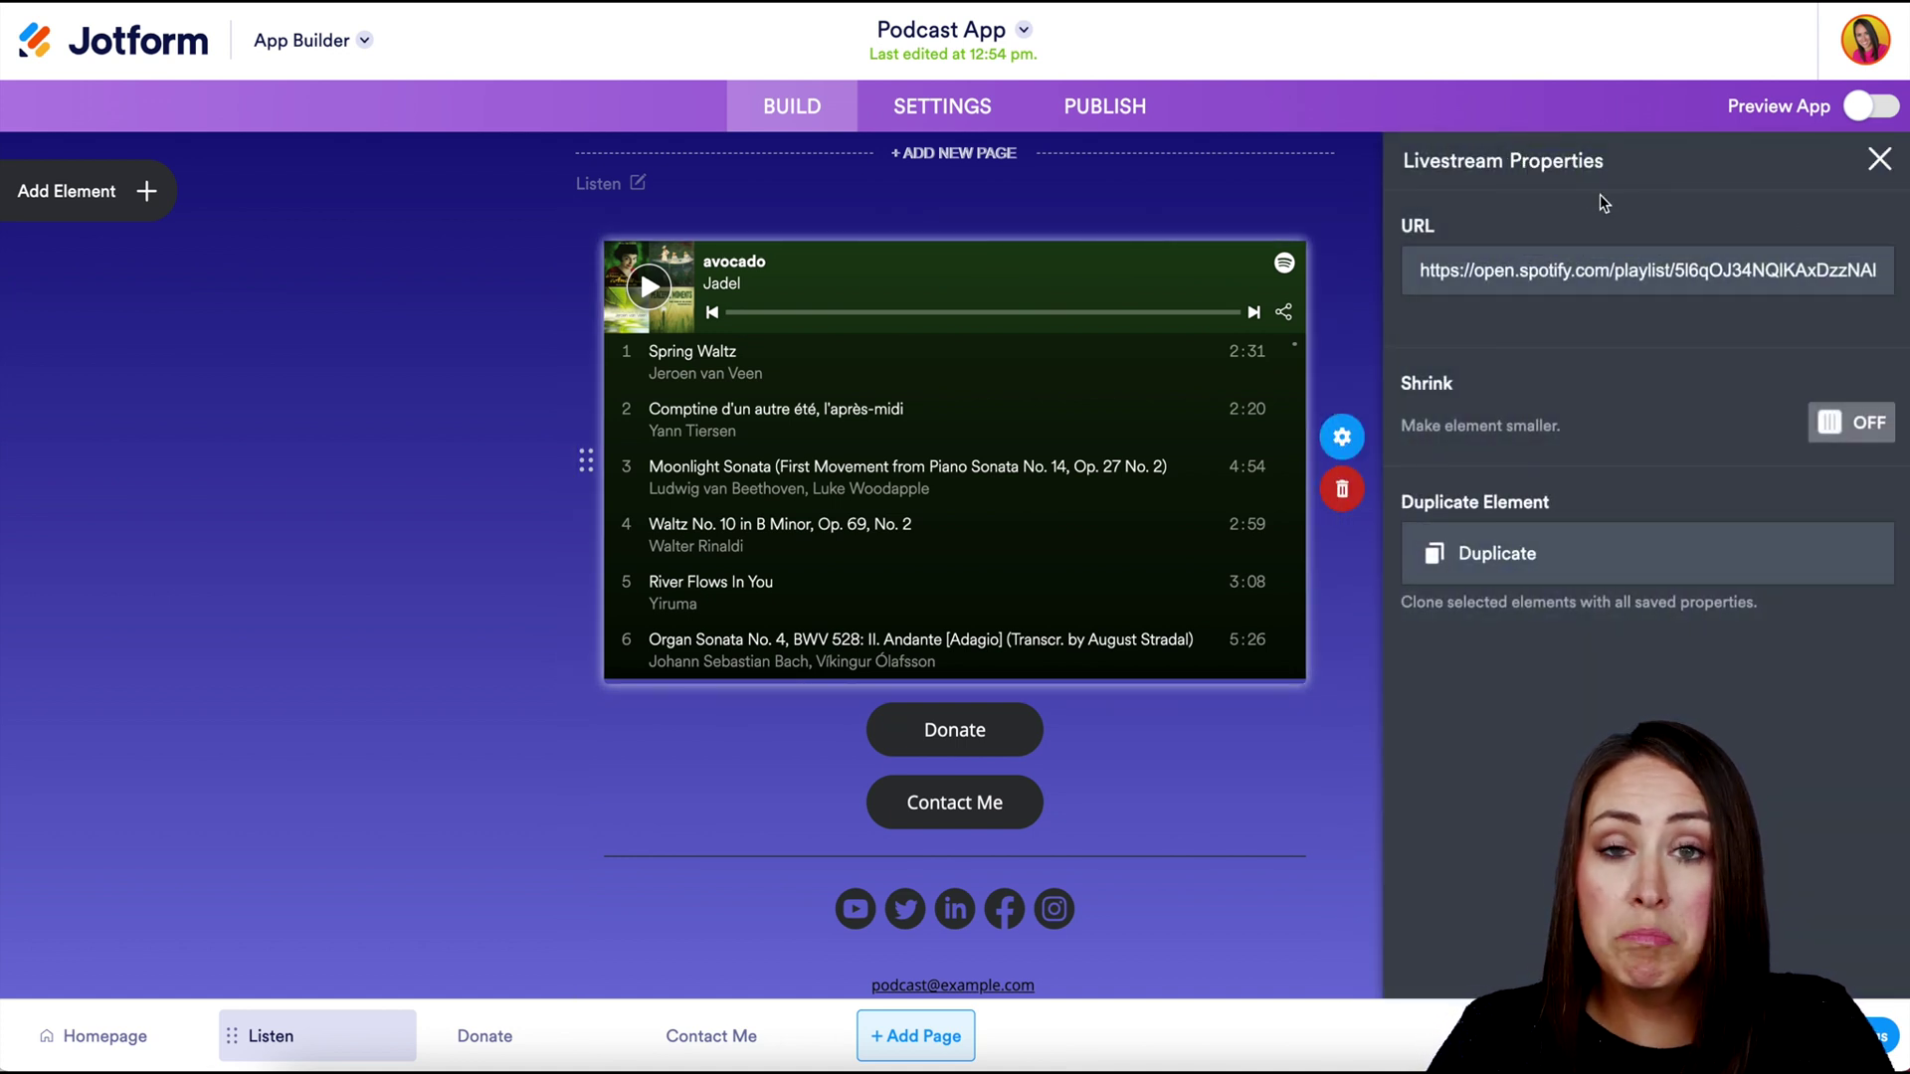
click(1353, 493)
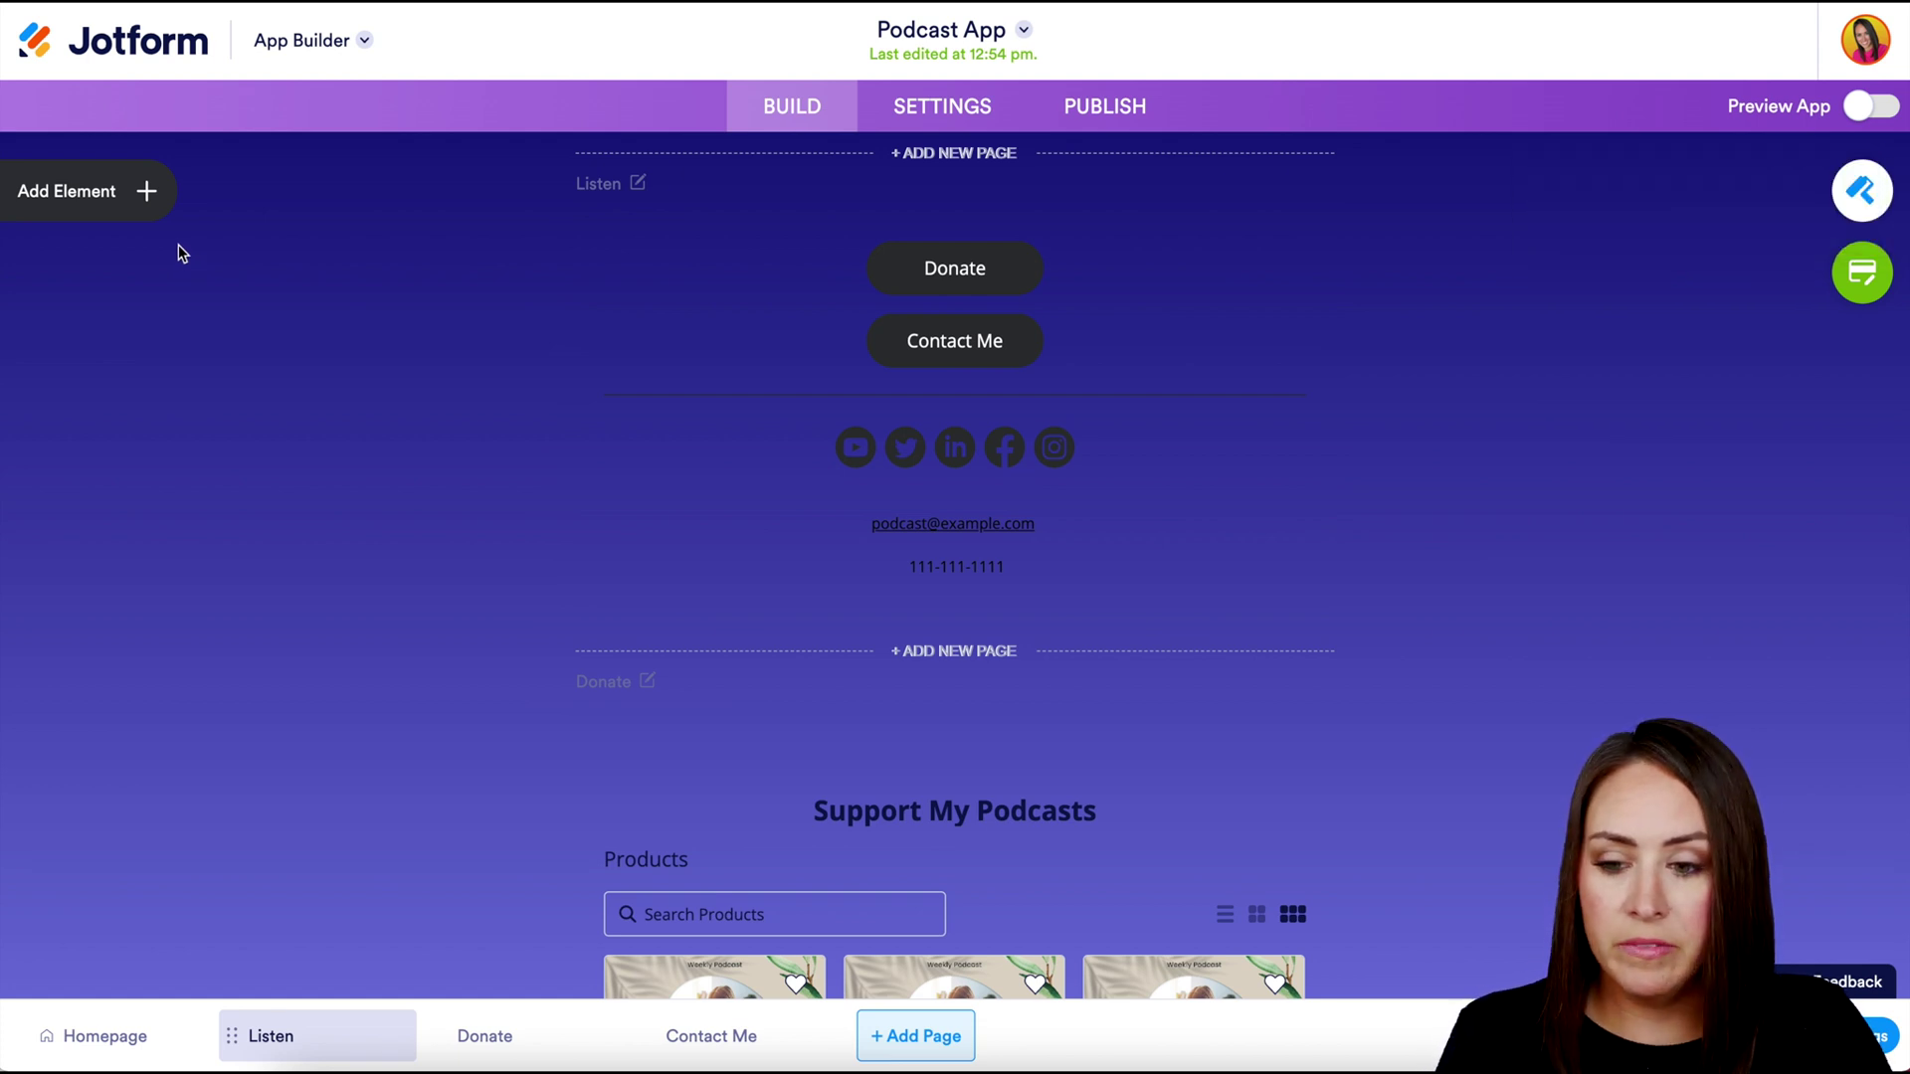
- Add a Spotify widget above the Donate button on the Listen page and open the widget's properties
click(149, 194)
click(233, 220)
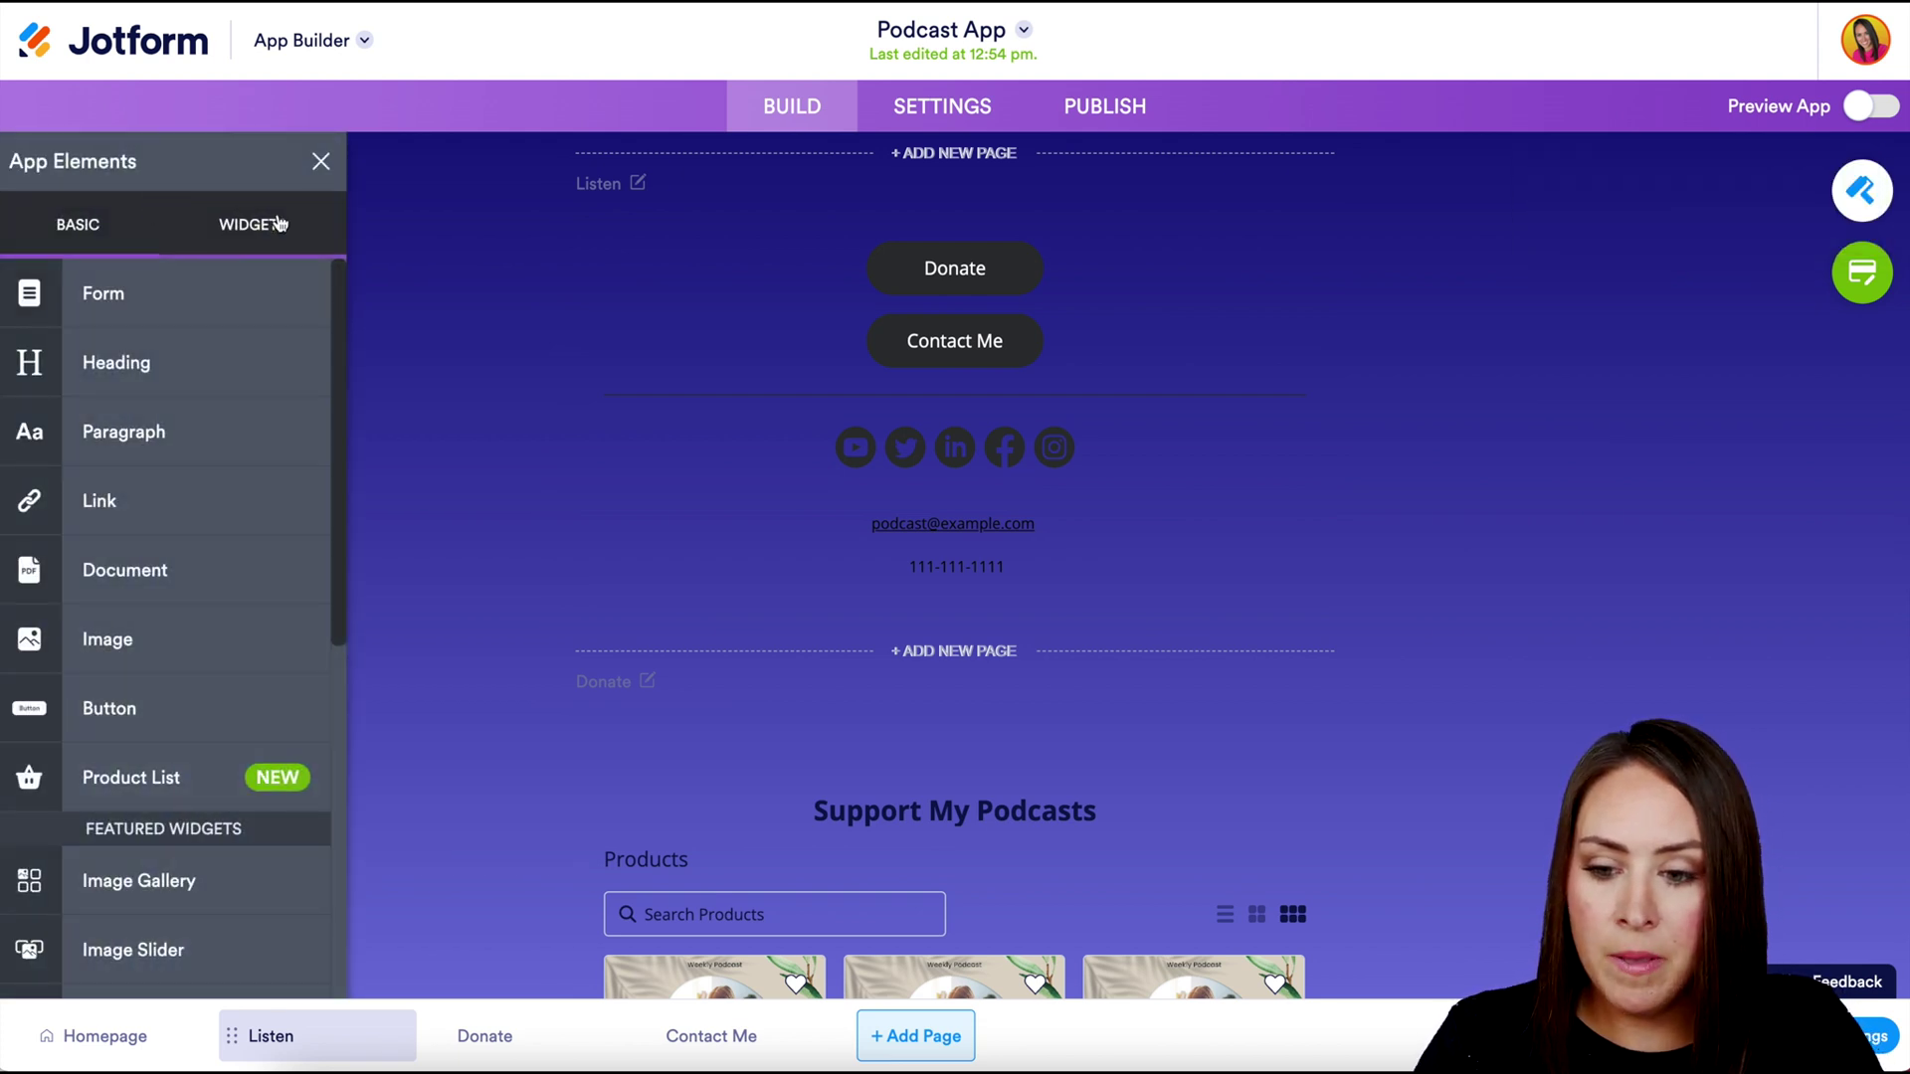
click(180, 298)
text(spot)
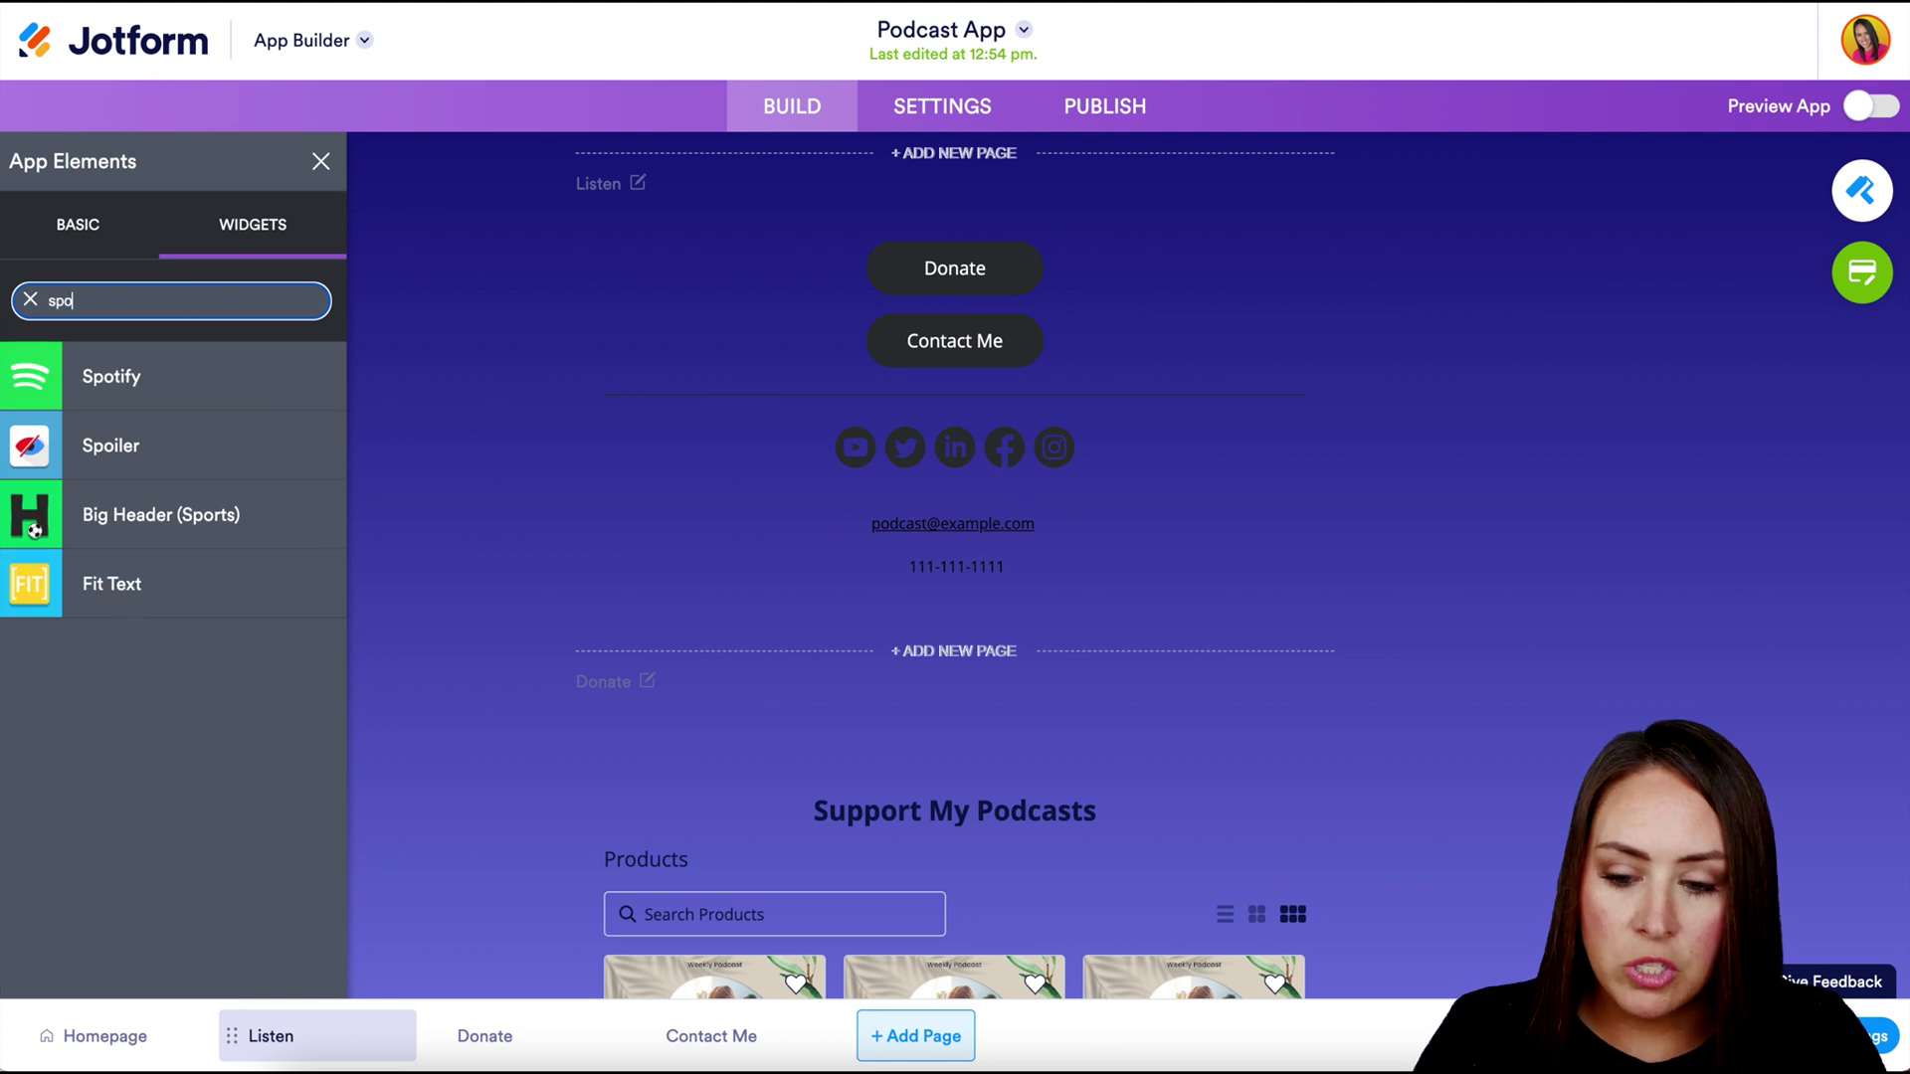
click(186, 360)
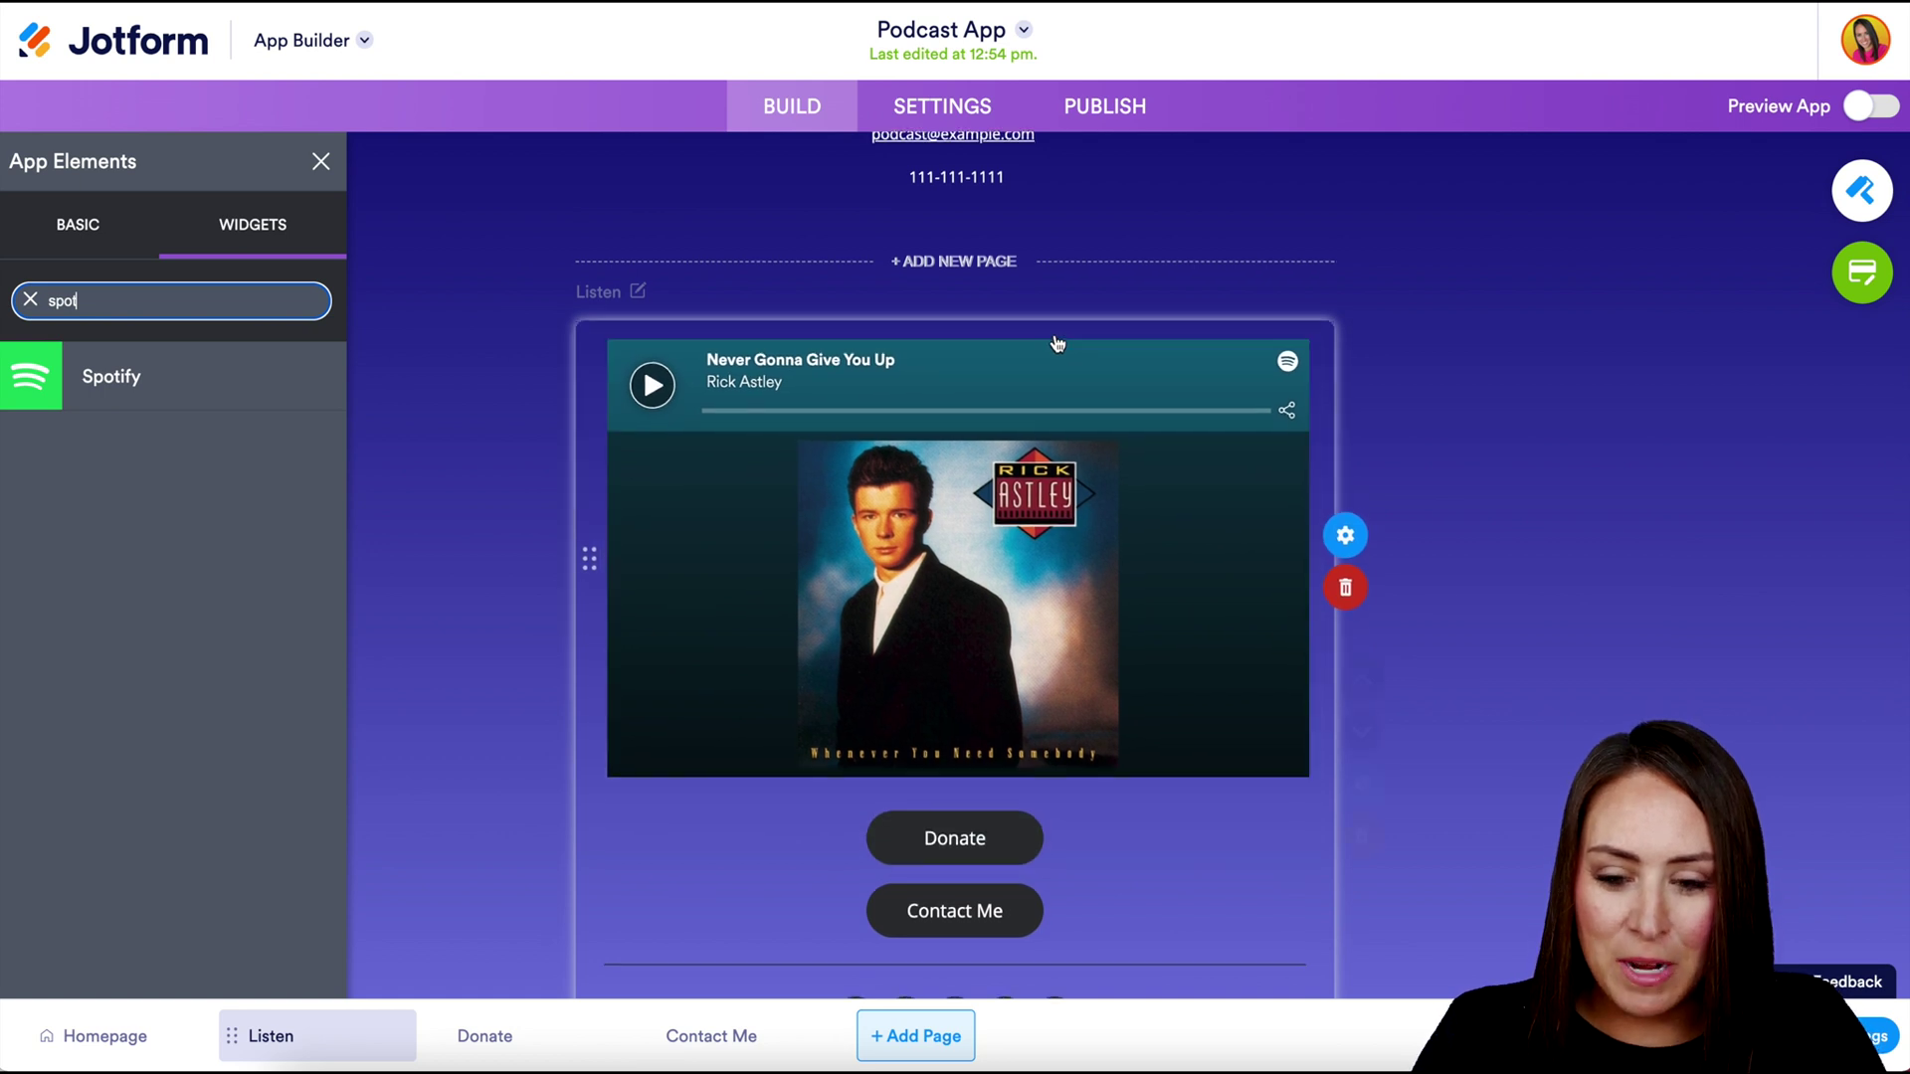
scroll(1144, 334, down, 2)
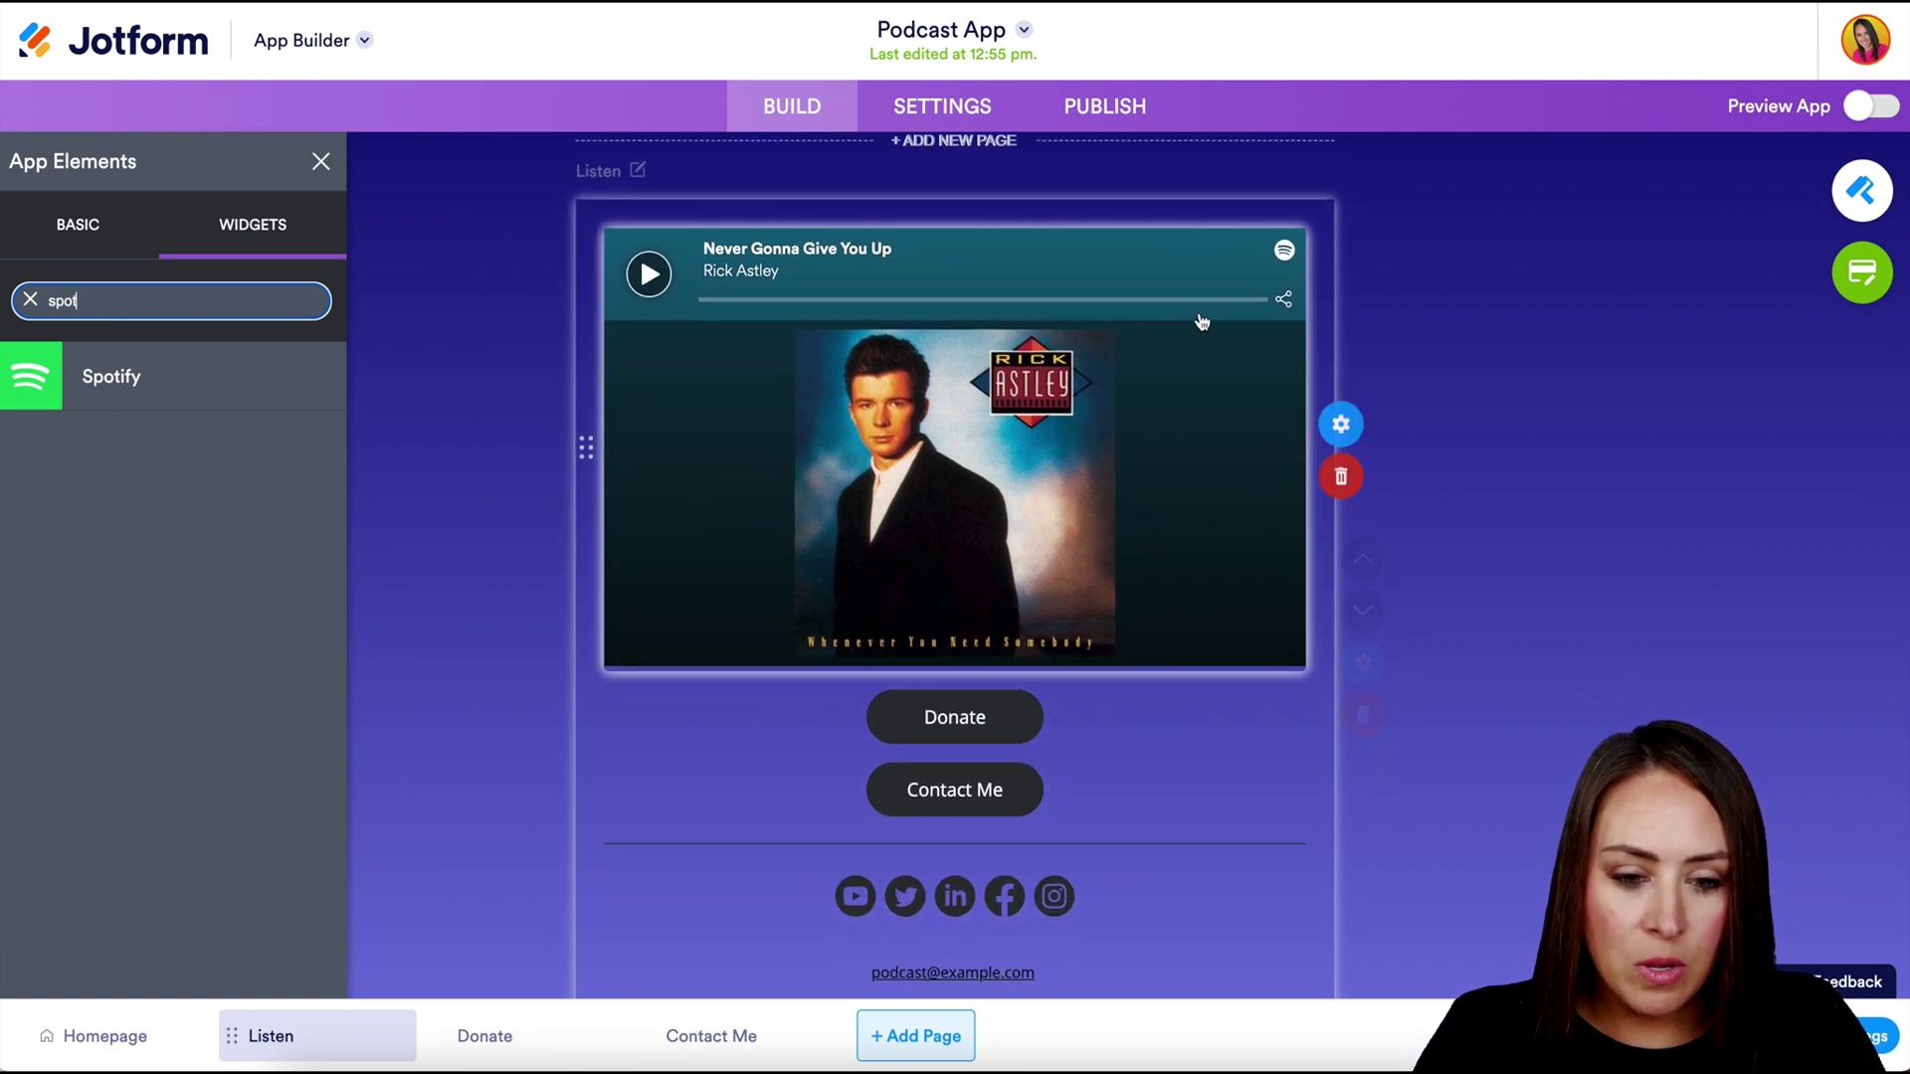
click(1353, 428)
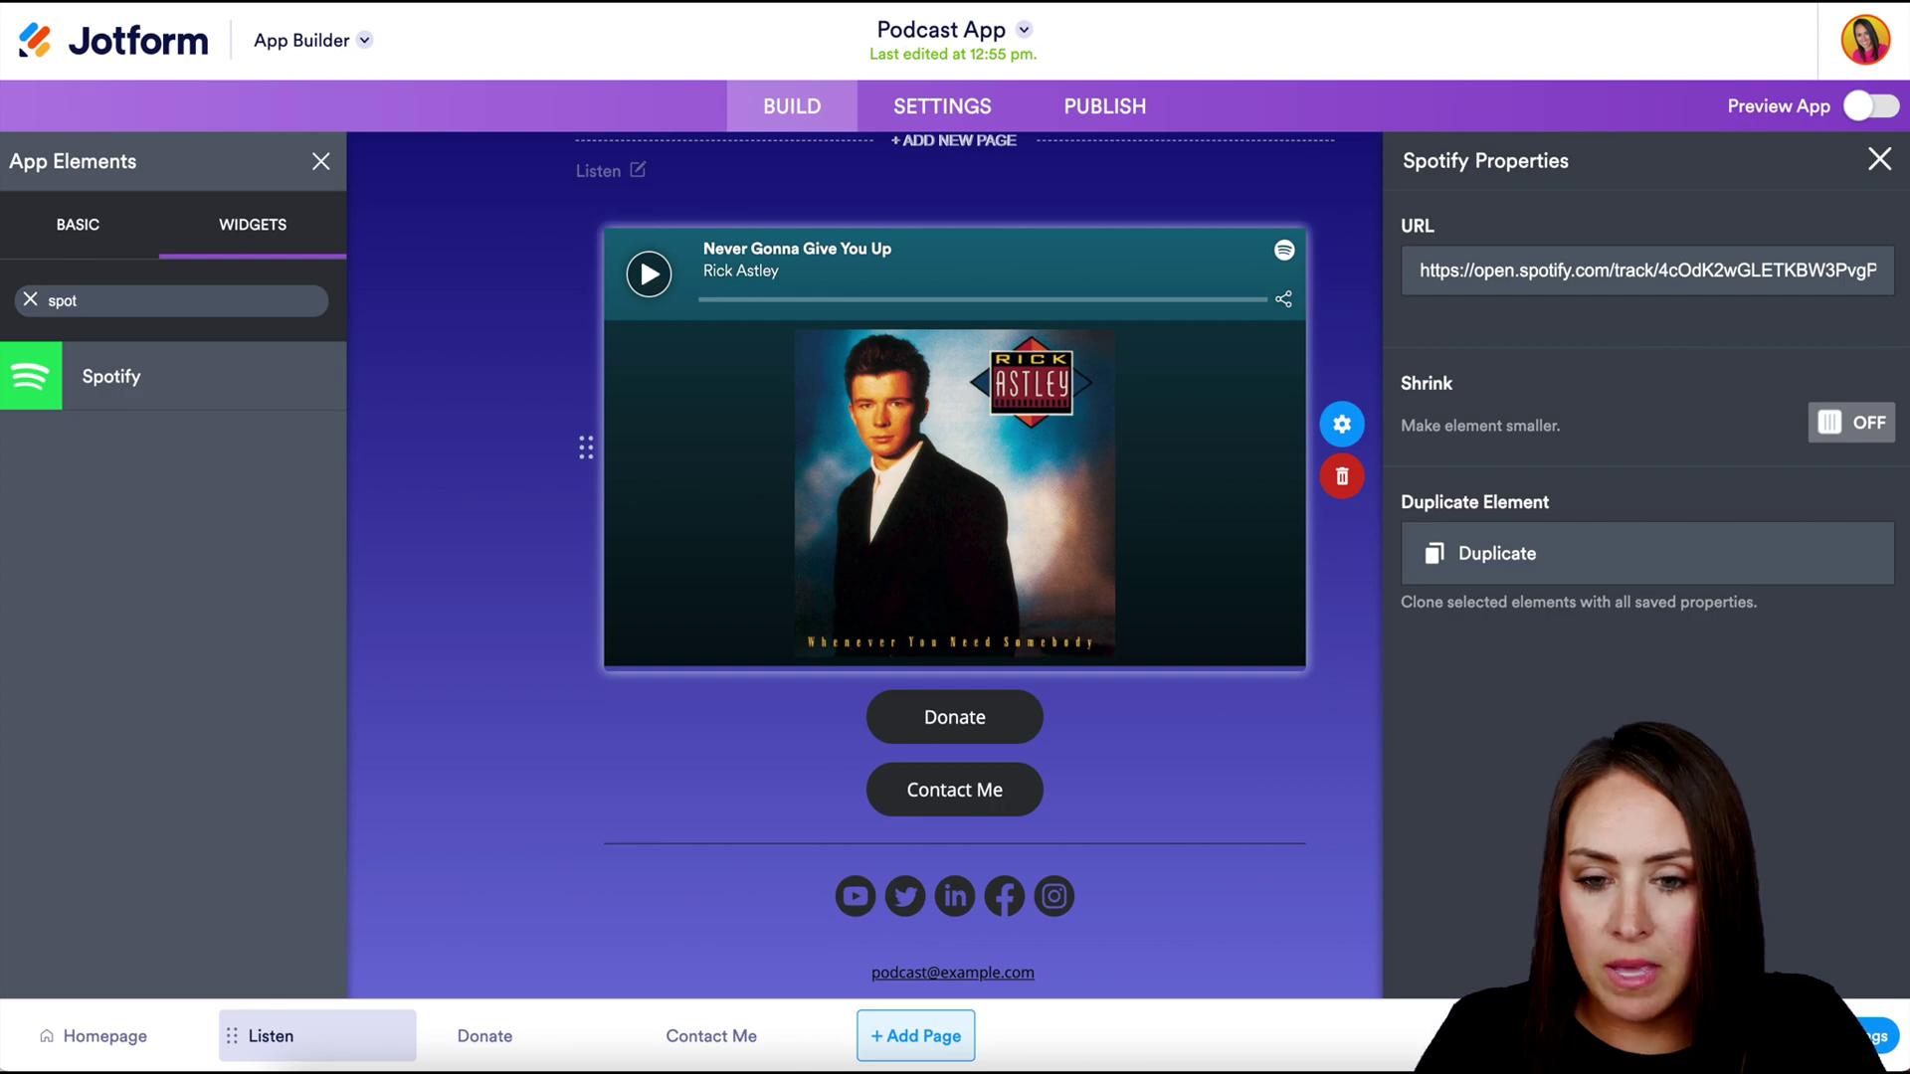
- Copy the show link of Jotform's Momentum podcast in Spotify and set it as the Spotify widget's URL in the app builder
mouse_move(514, 511)
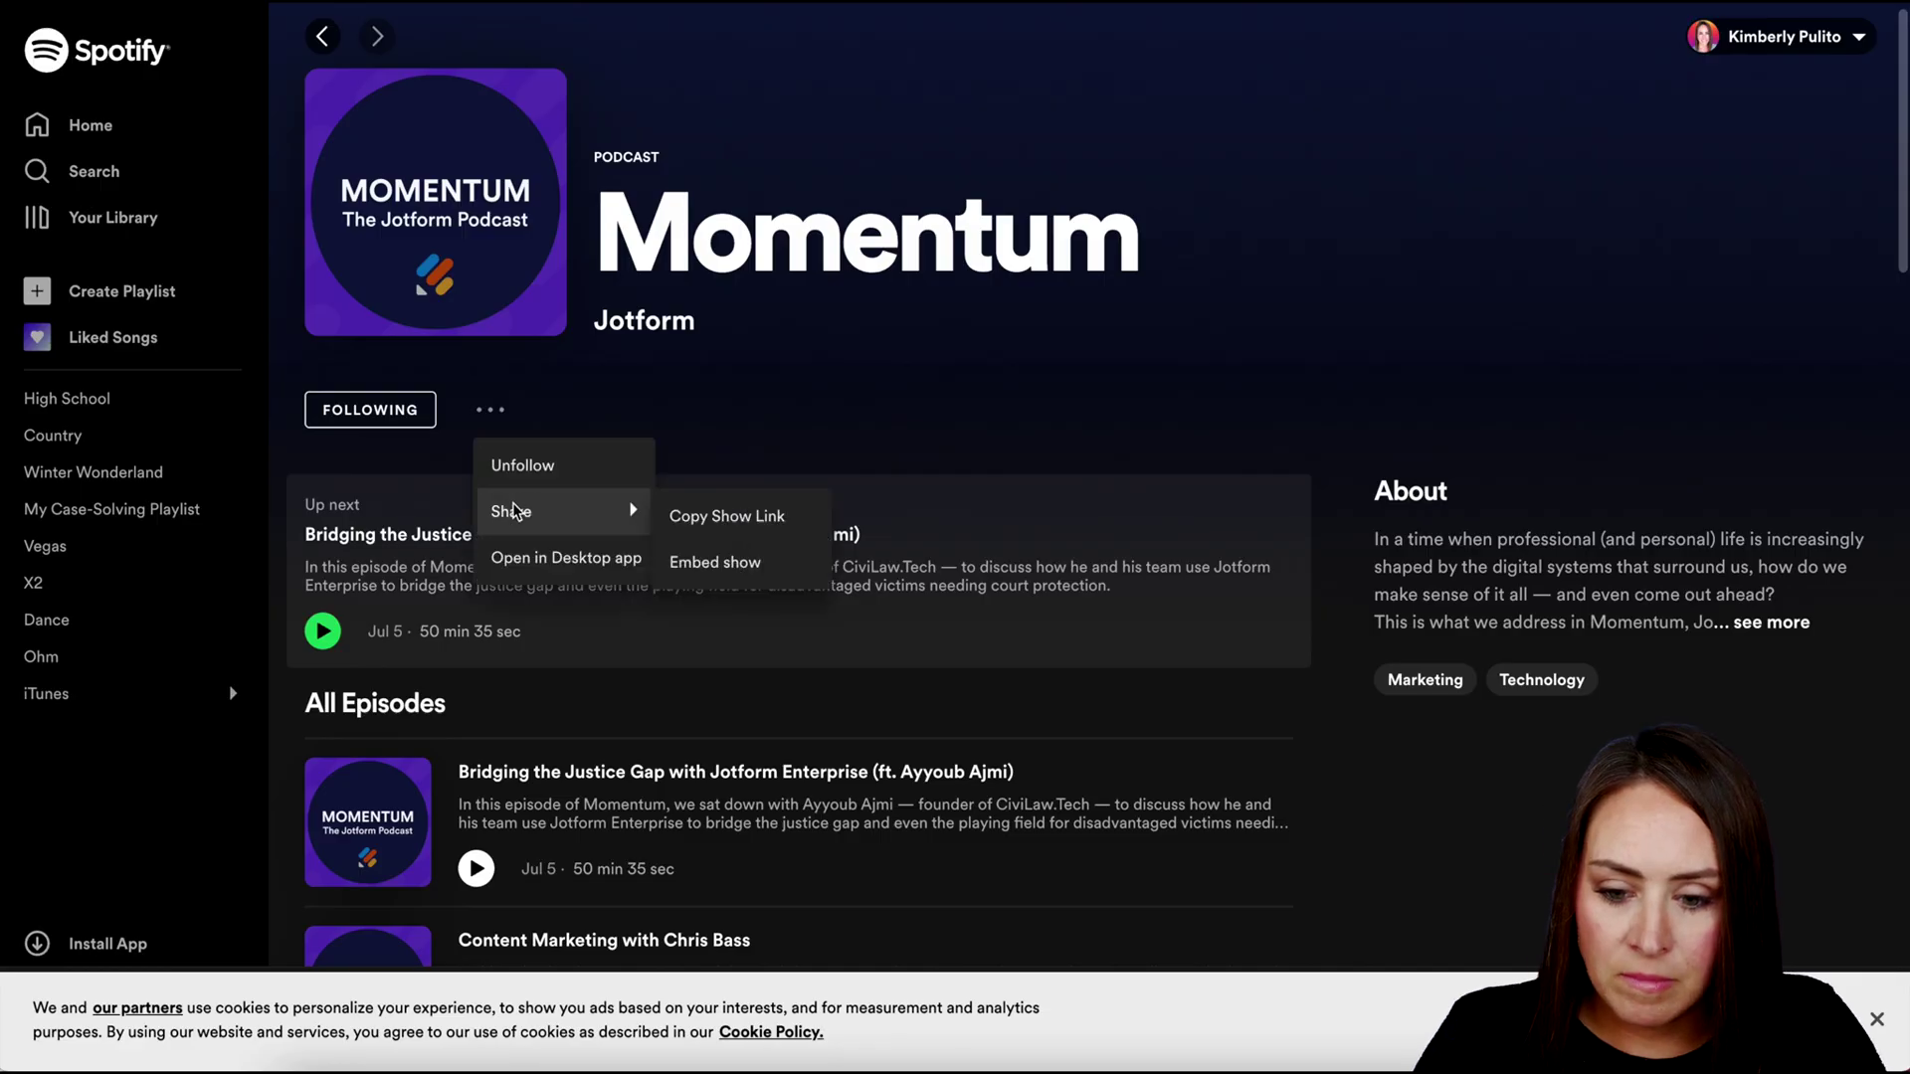
click(727, 516)
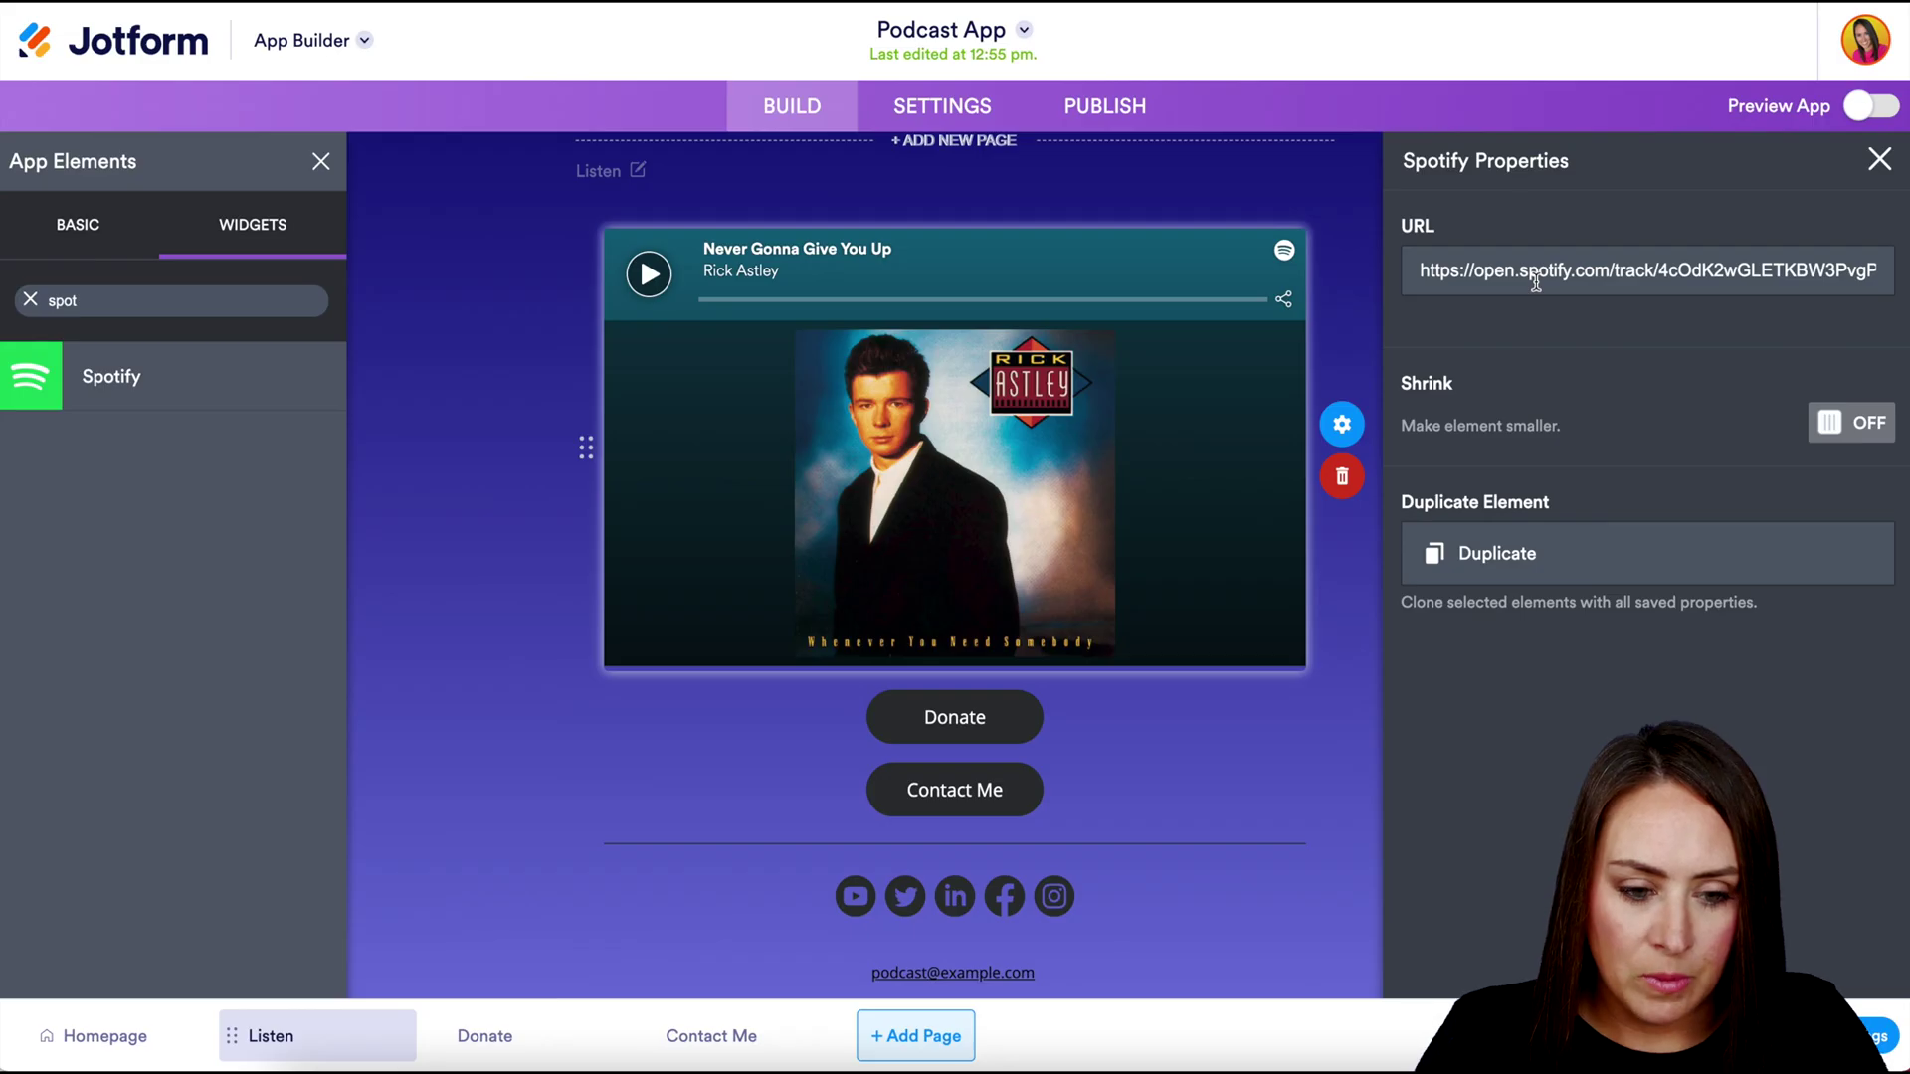
triple_click(1536, 282)
key(ctrl+v)
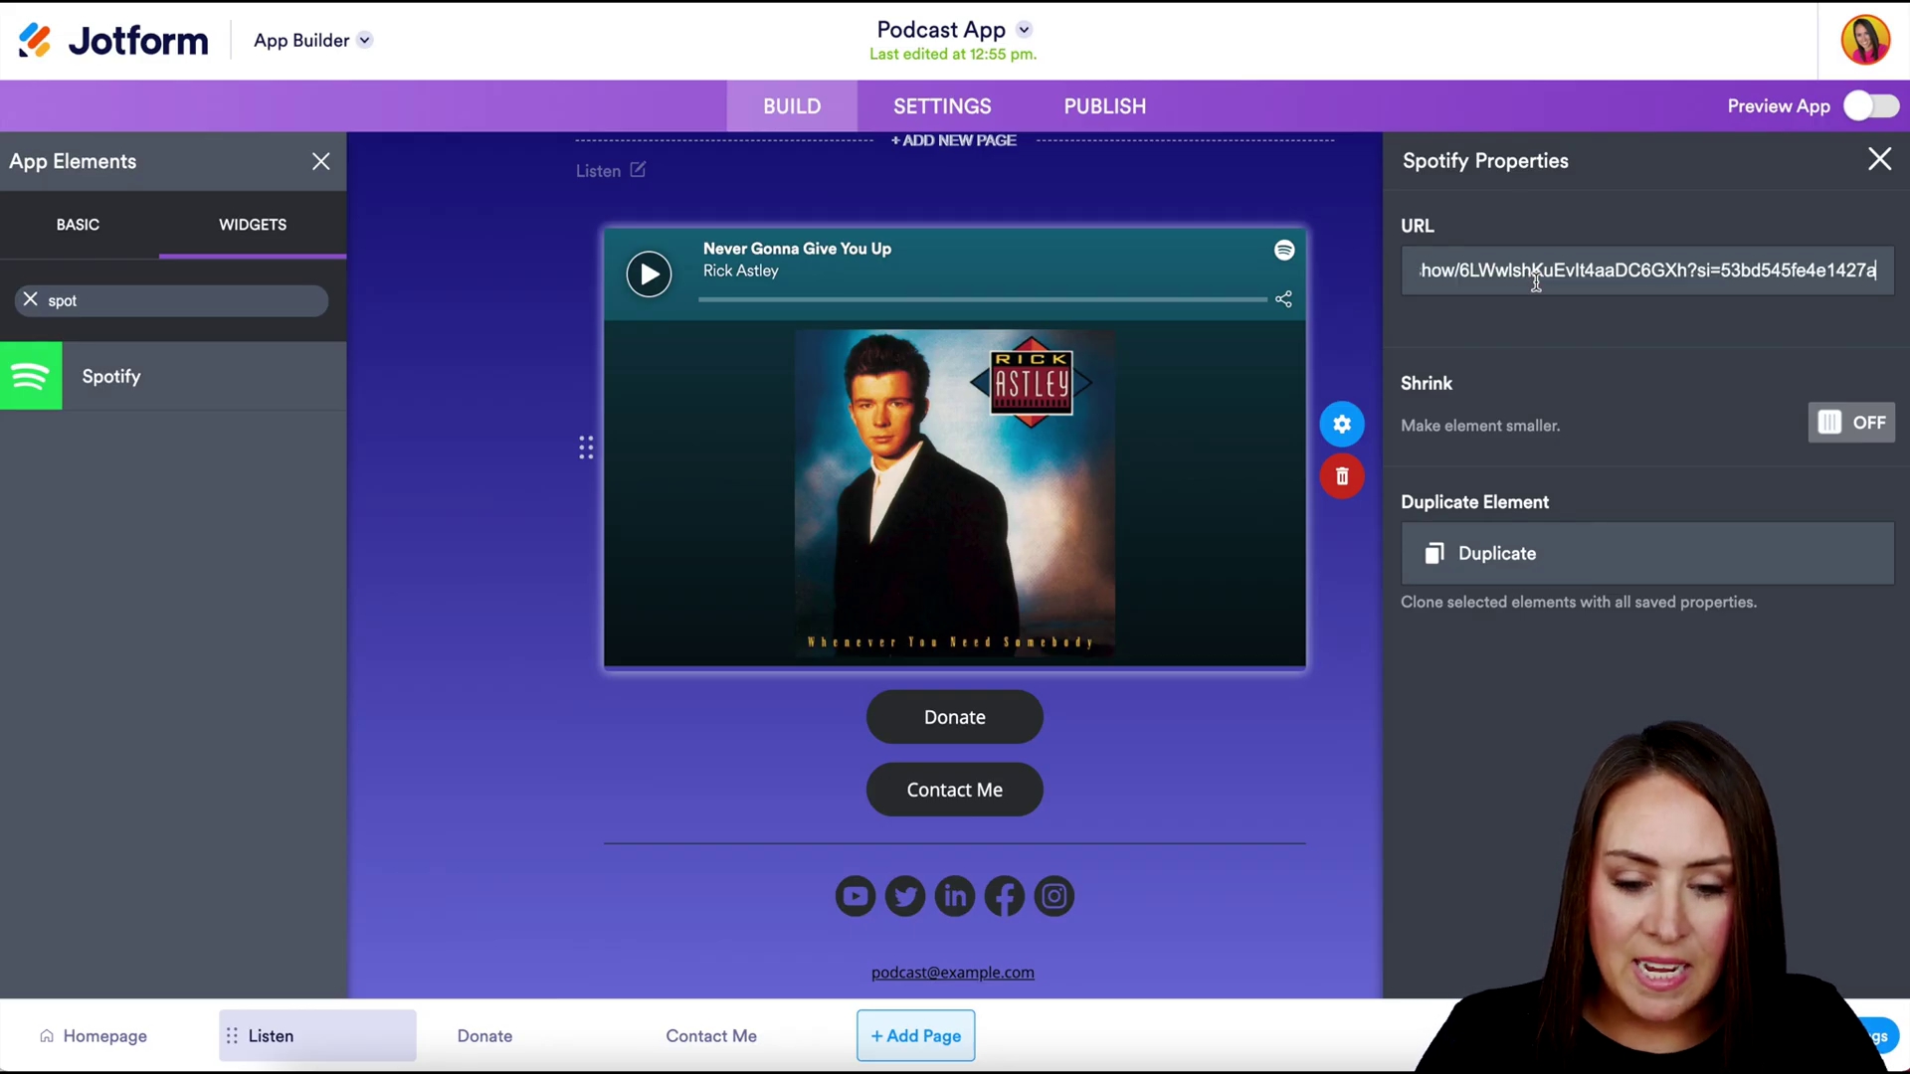
- Check the target pages of the Donate and Contact Me buttons on the Listen page
scroll(1266, 772, down, 2)
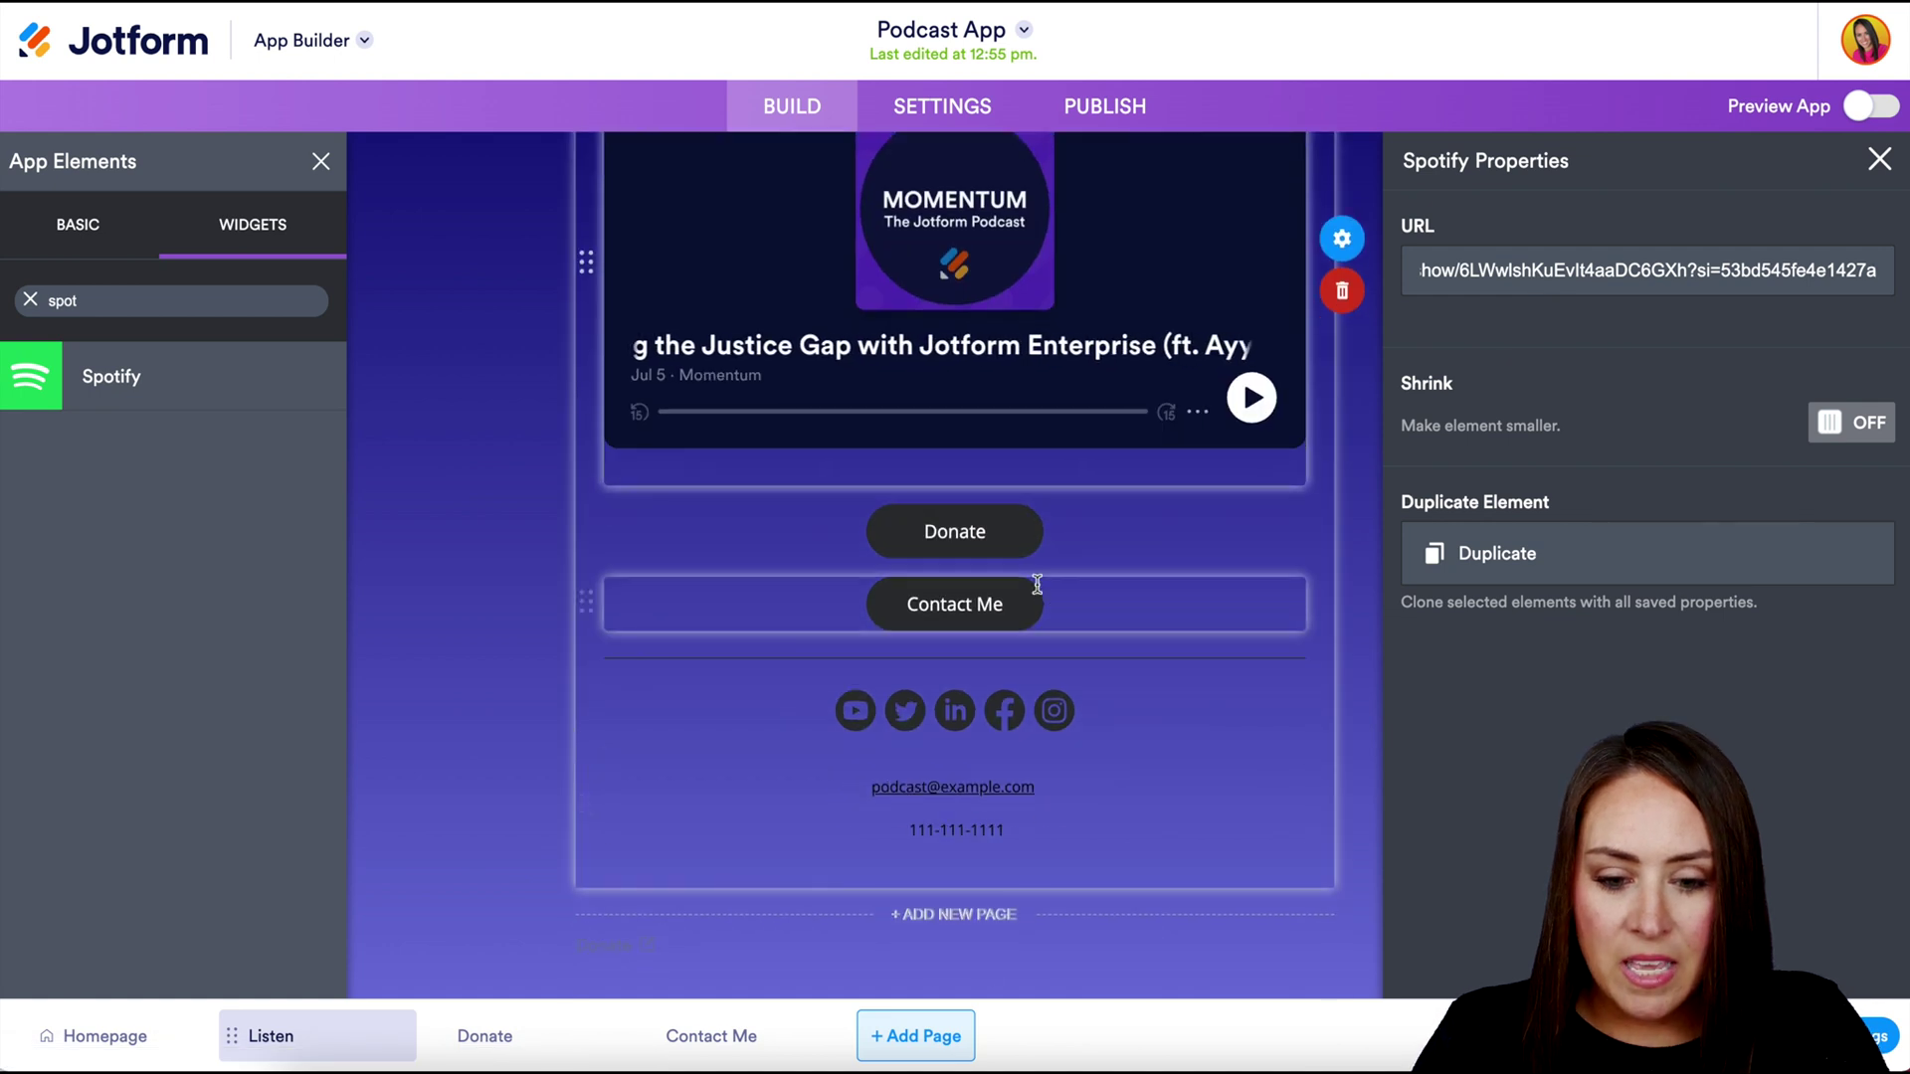
click(1039, 532)
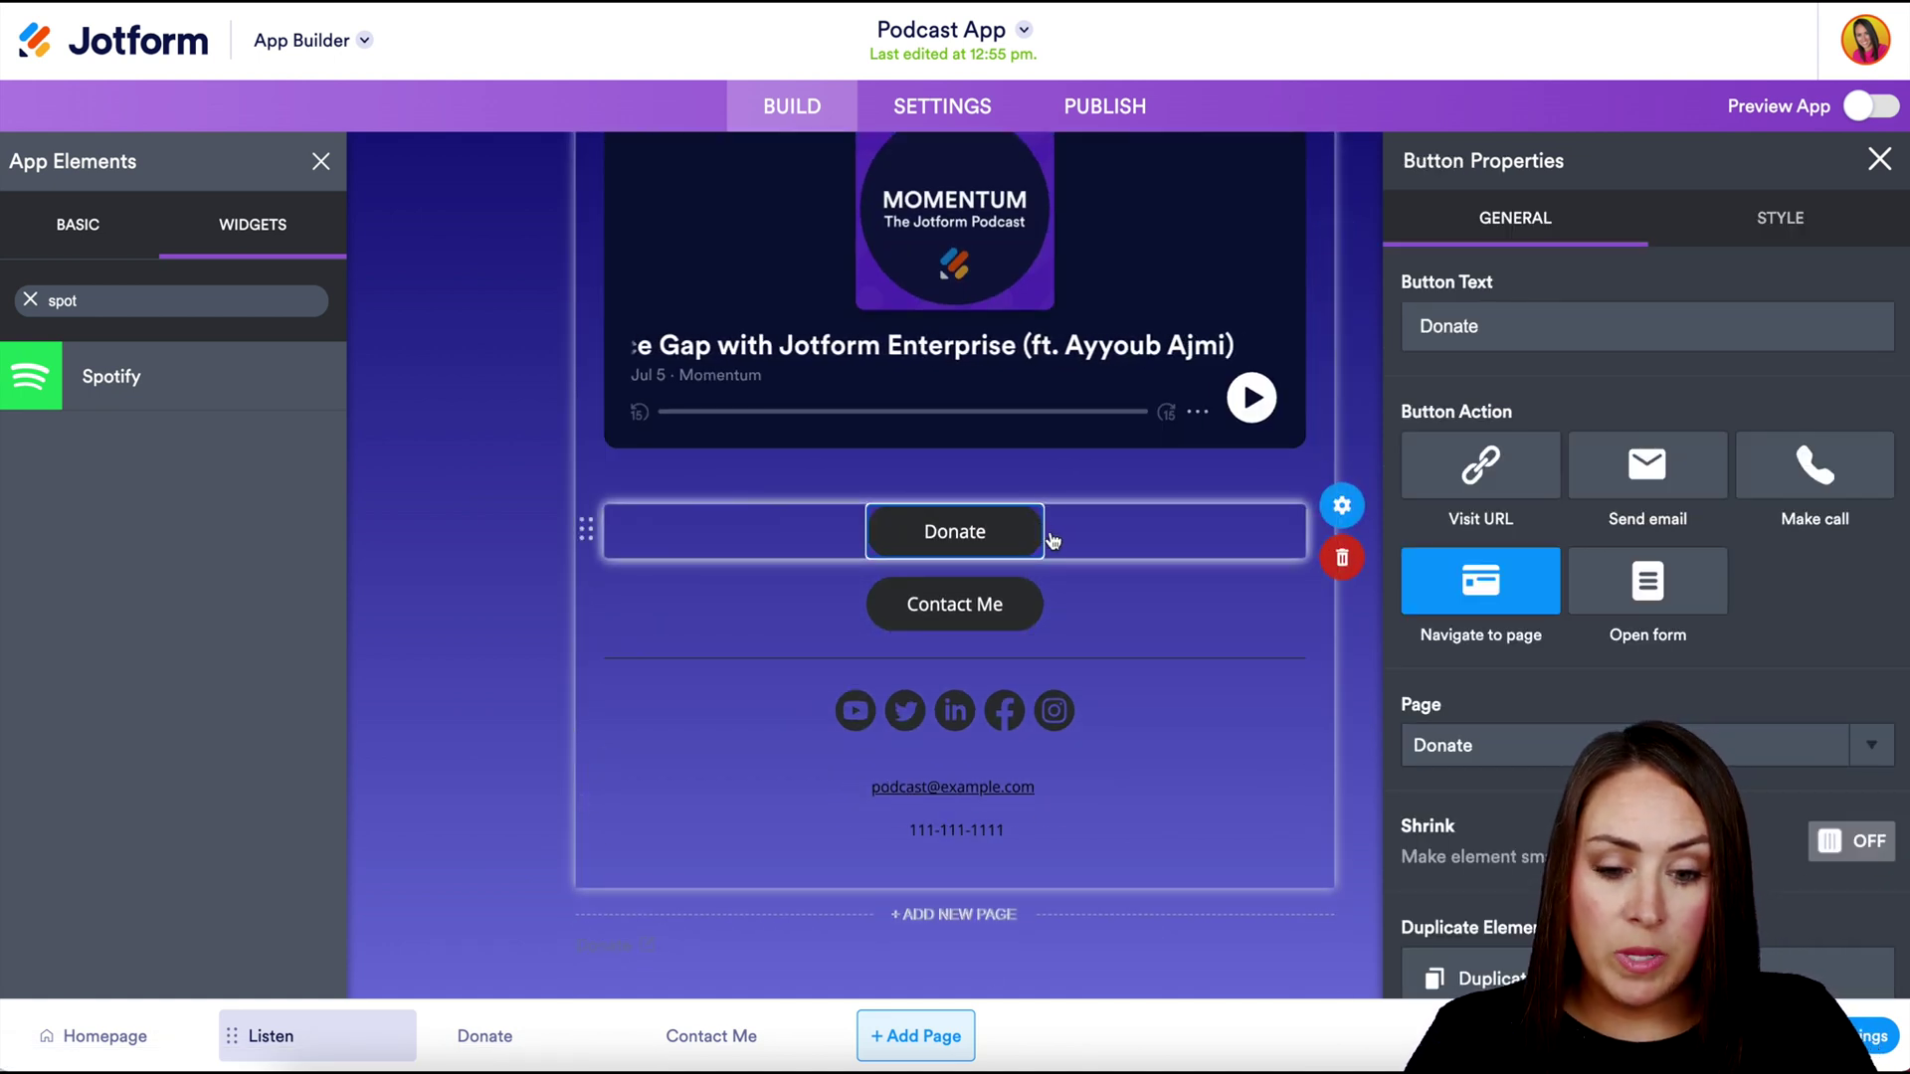
click(1089, 602)
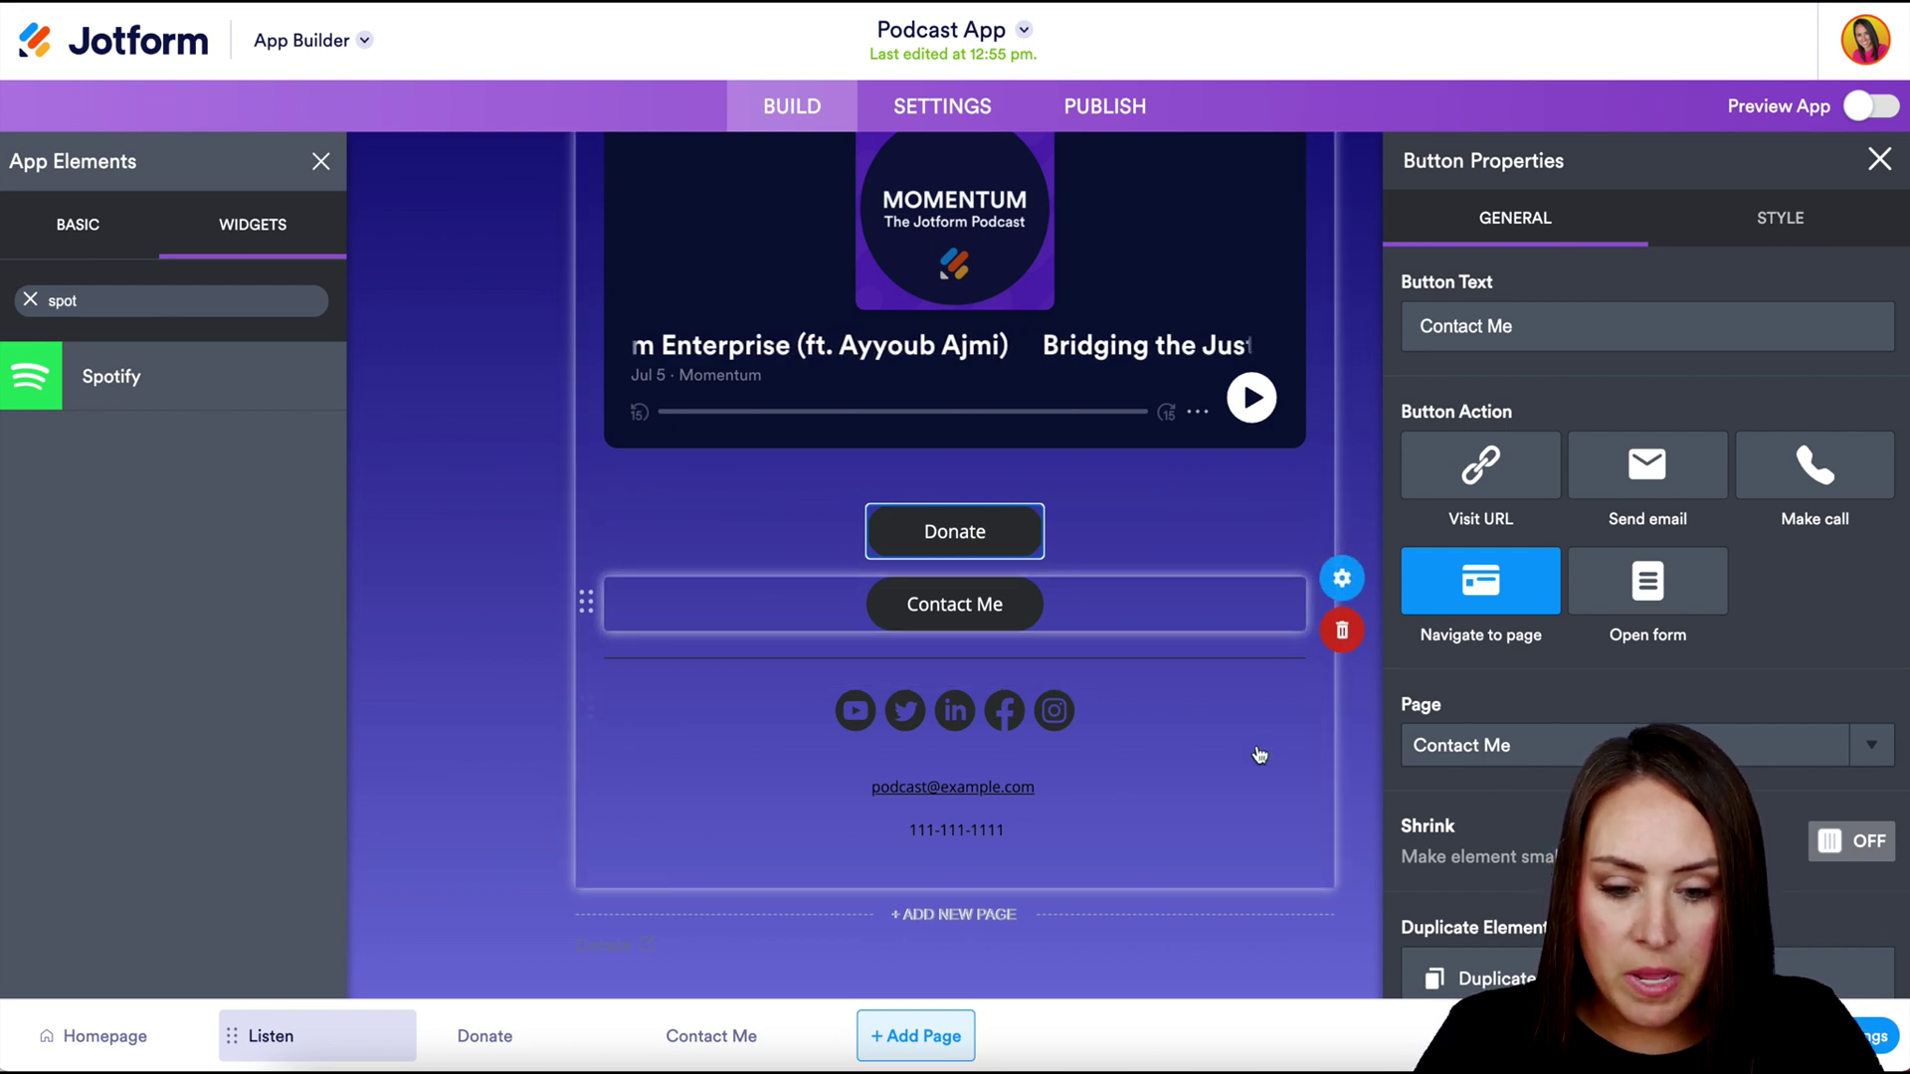
- Remove the images from the $10, $20 and $30 donation products in the Donate page's product list
scroll(1259, 755, down, 8)
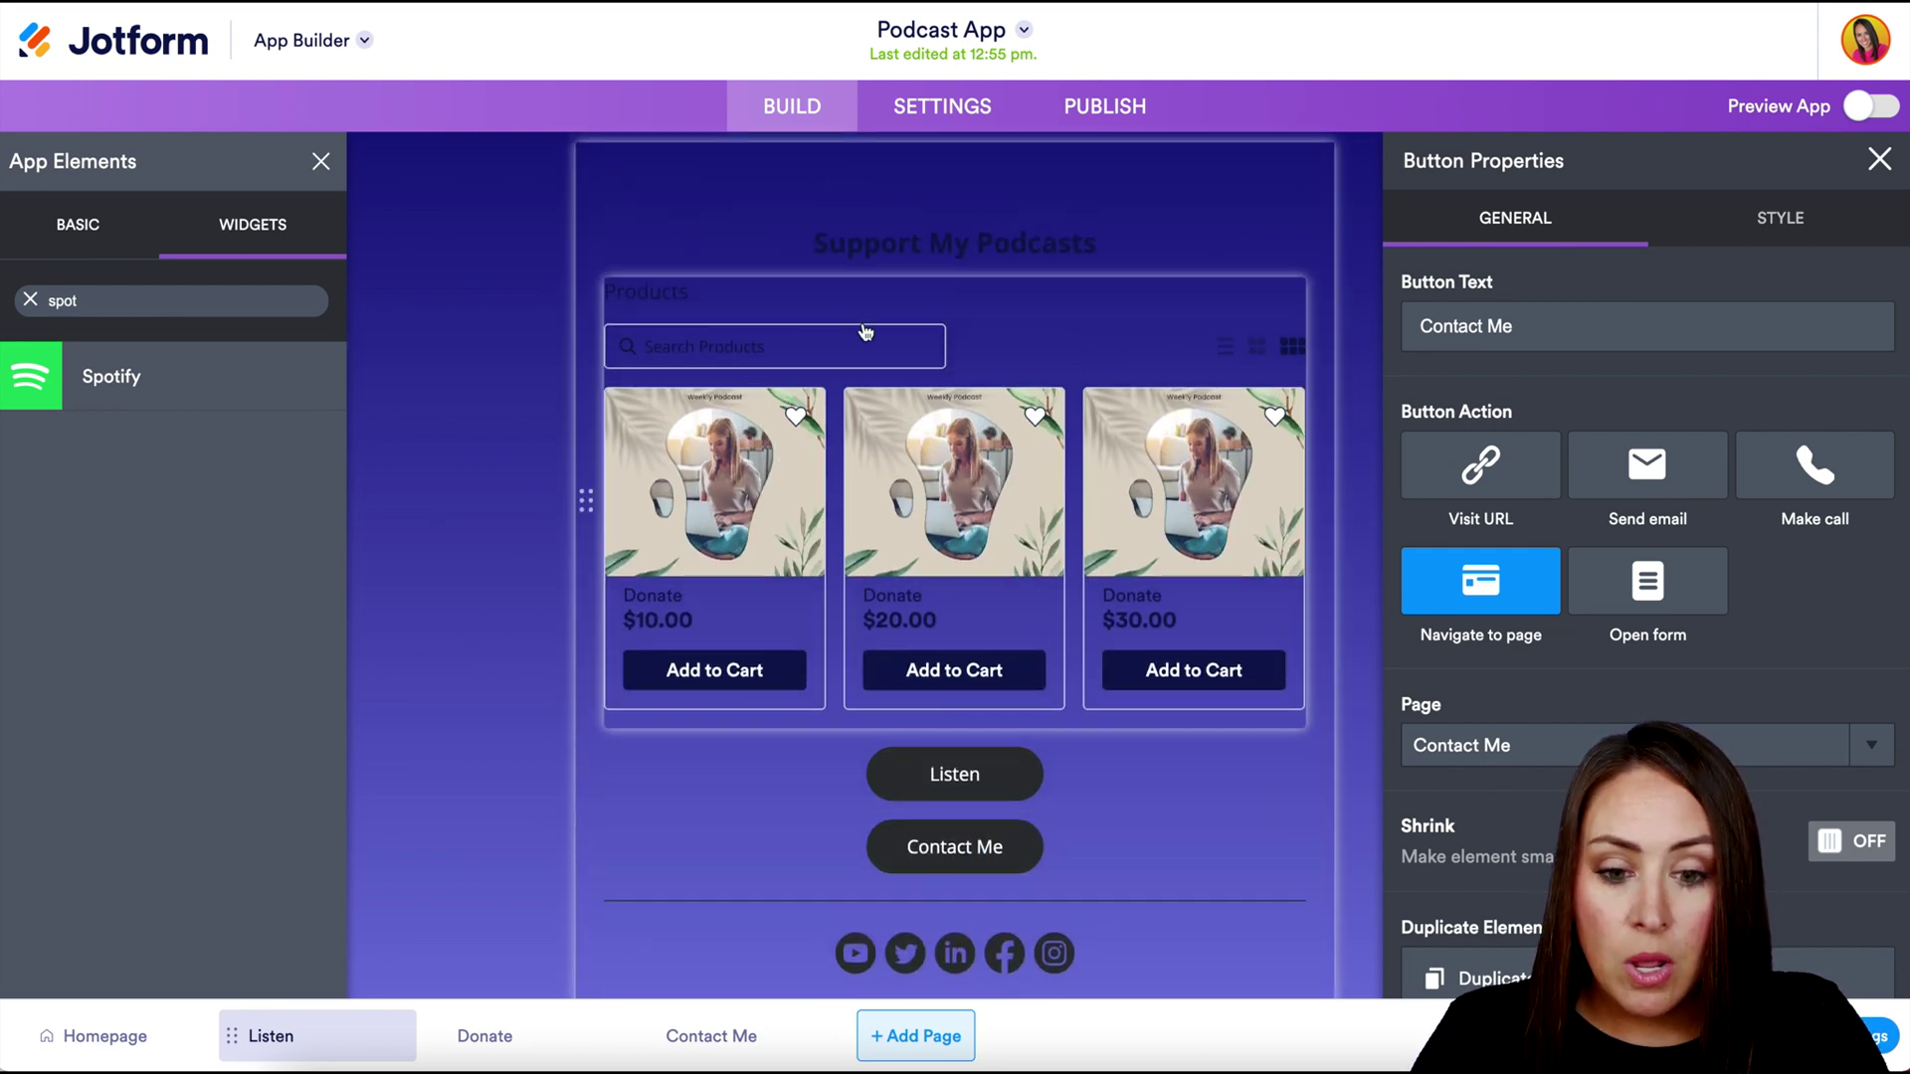
click(1114, 361)
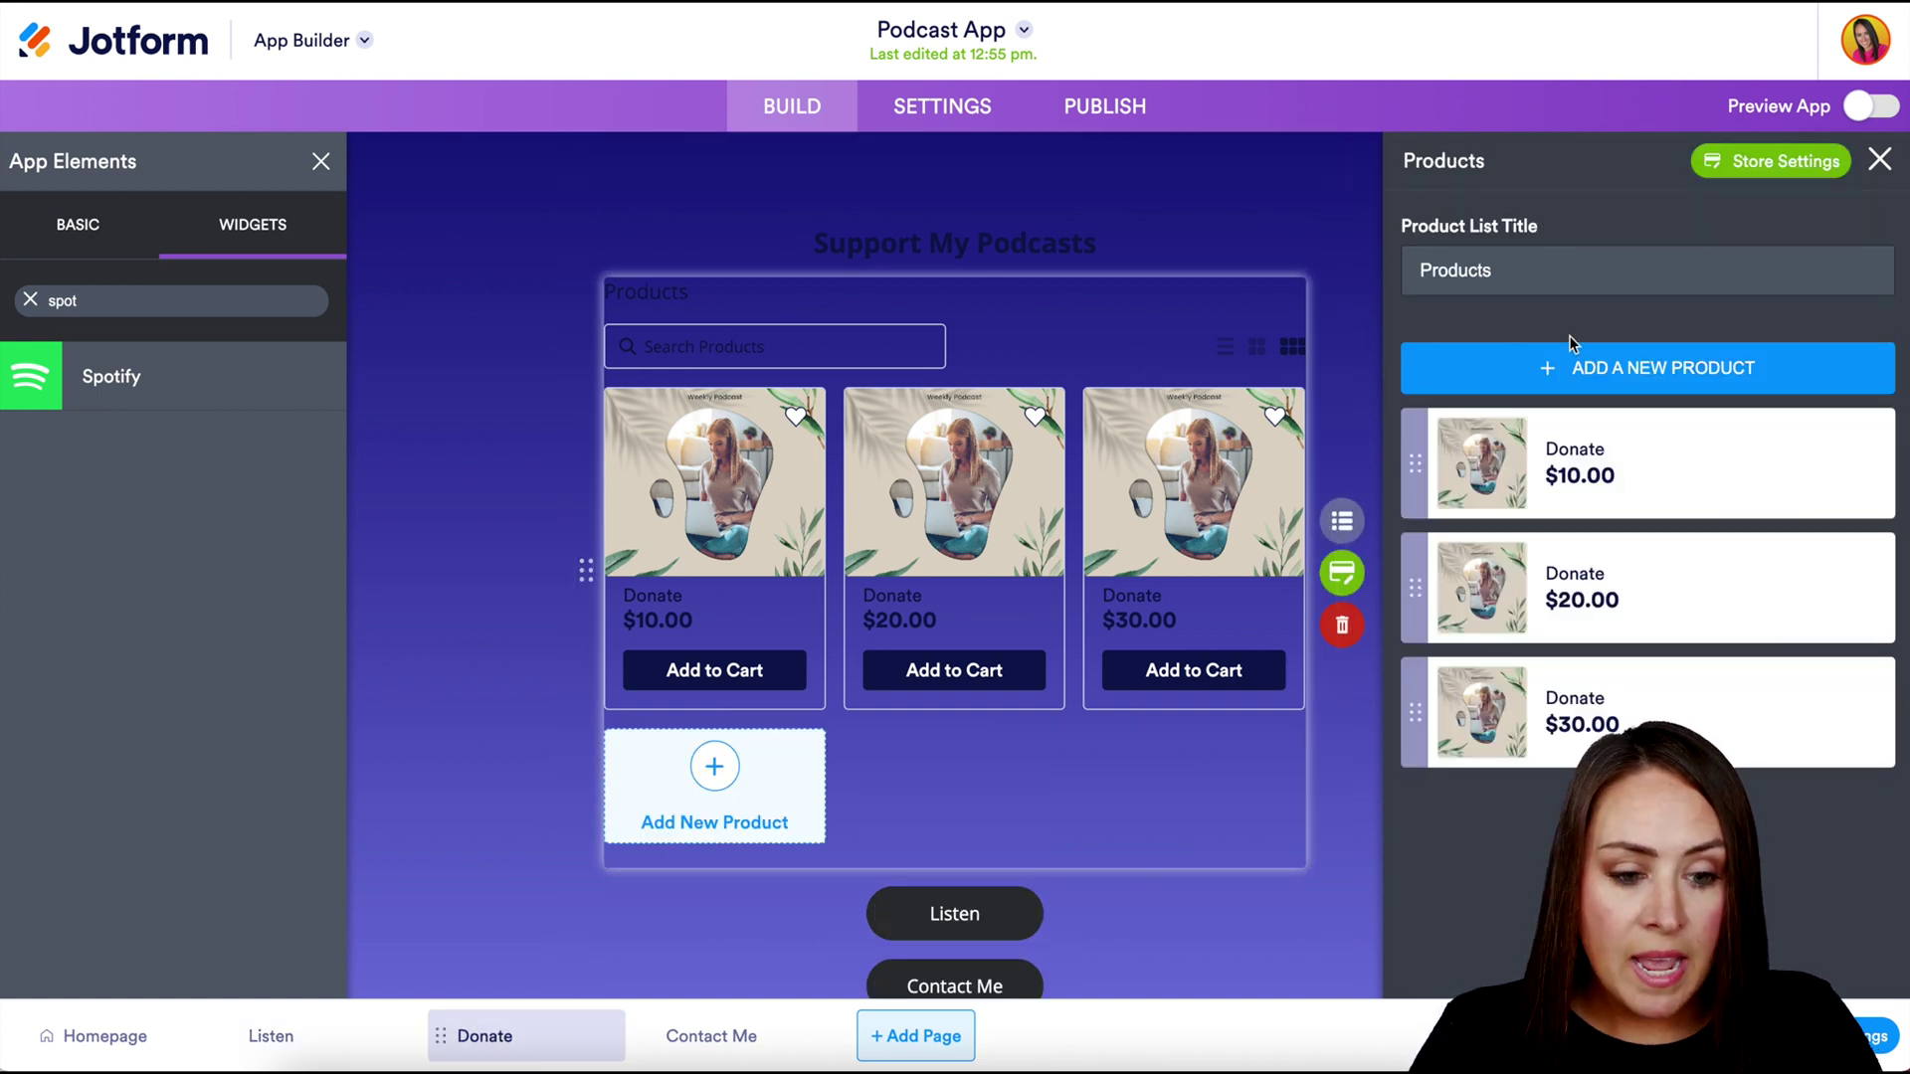
mouse_move(1665, 469)
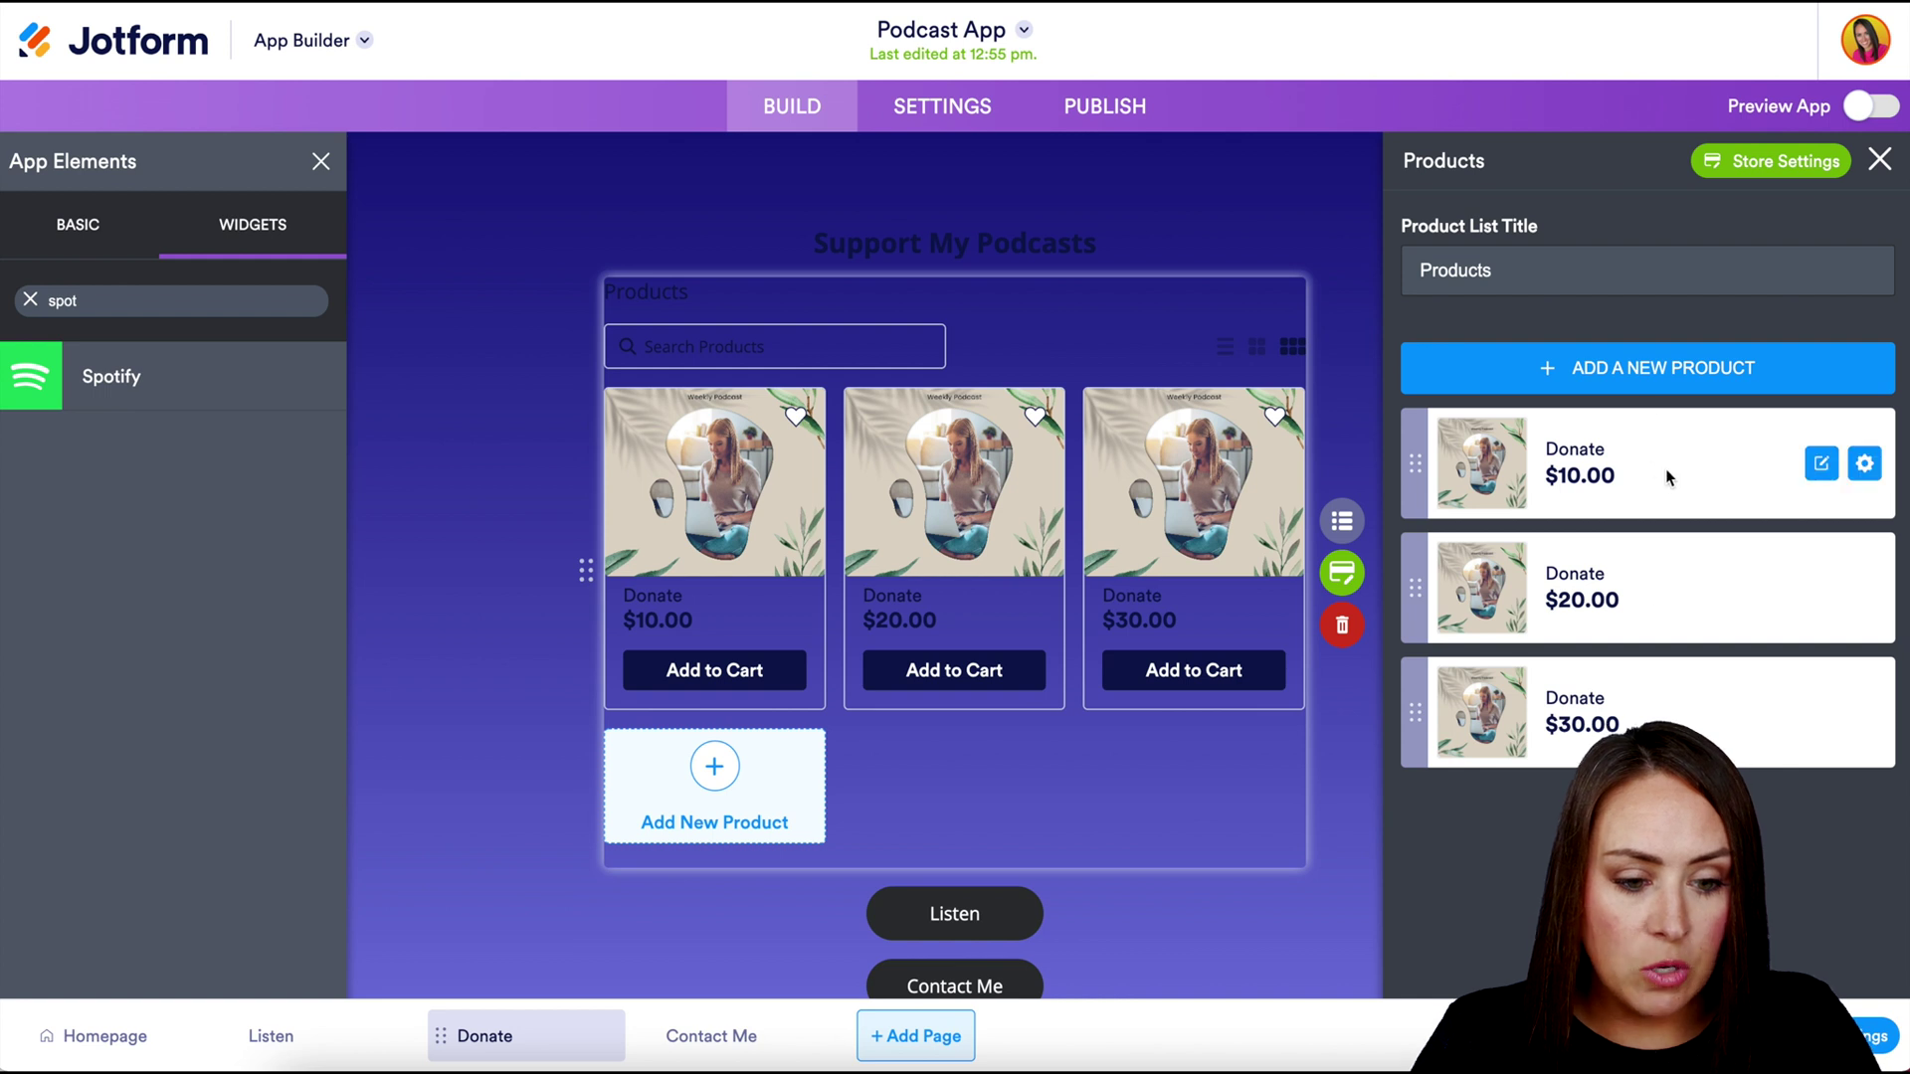
click(1824, 465)
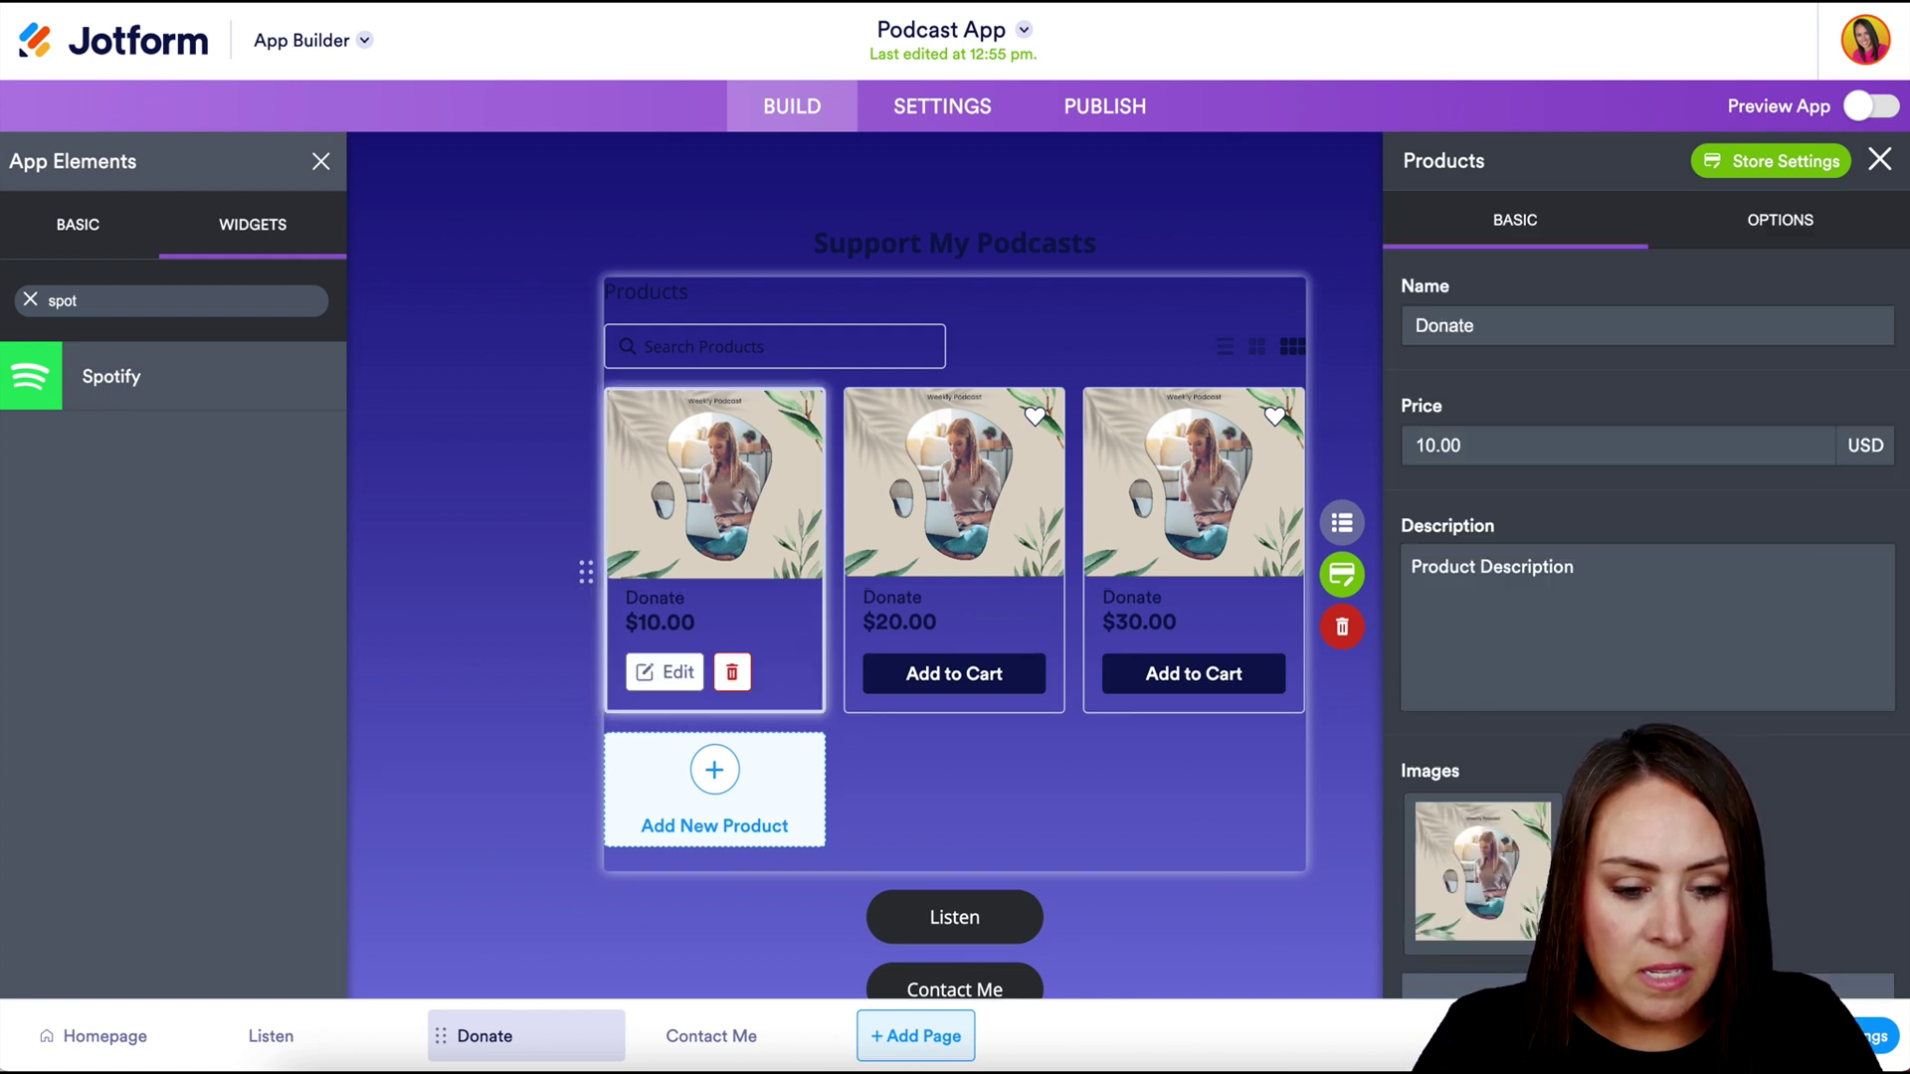
scroll(1533, 707, down, 2)
click(1533, 686)
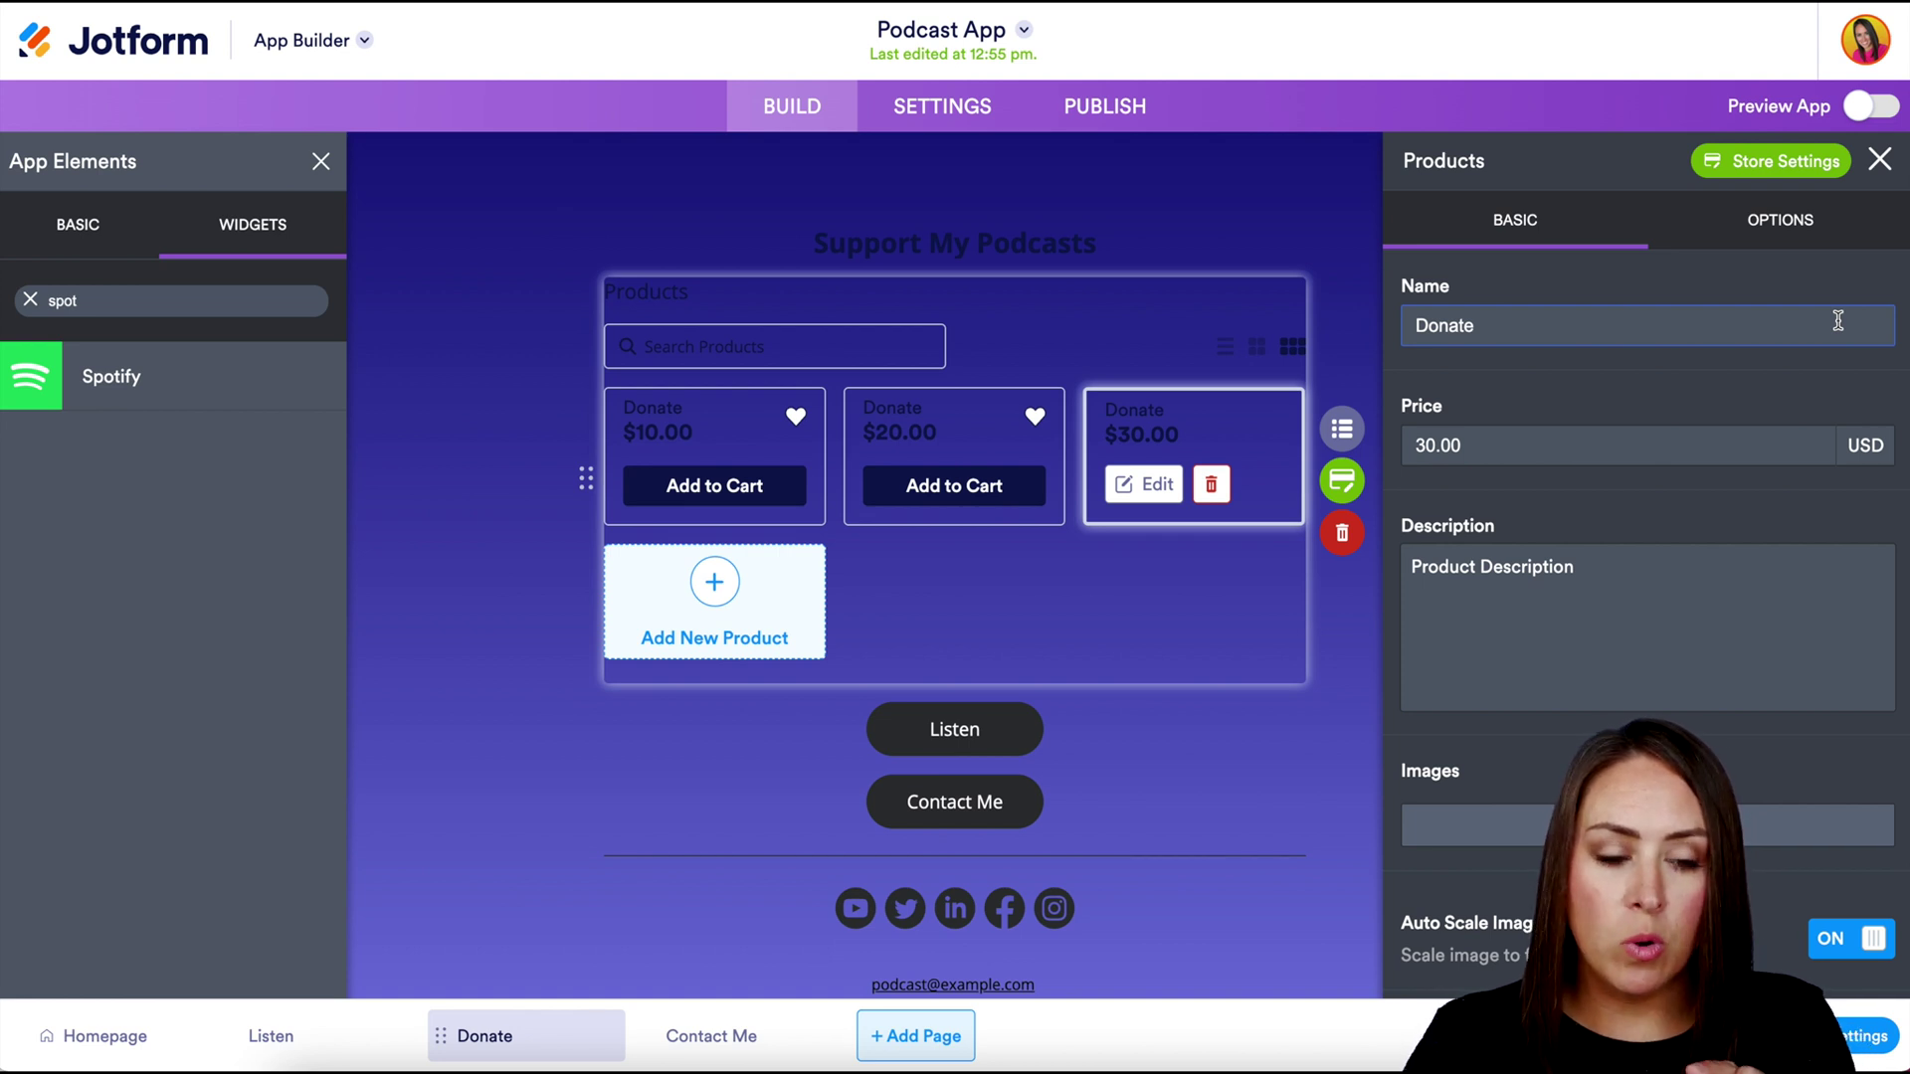
- Replace the Stripe payment integration in the store settings with Square
click(1775, 164)
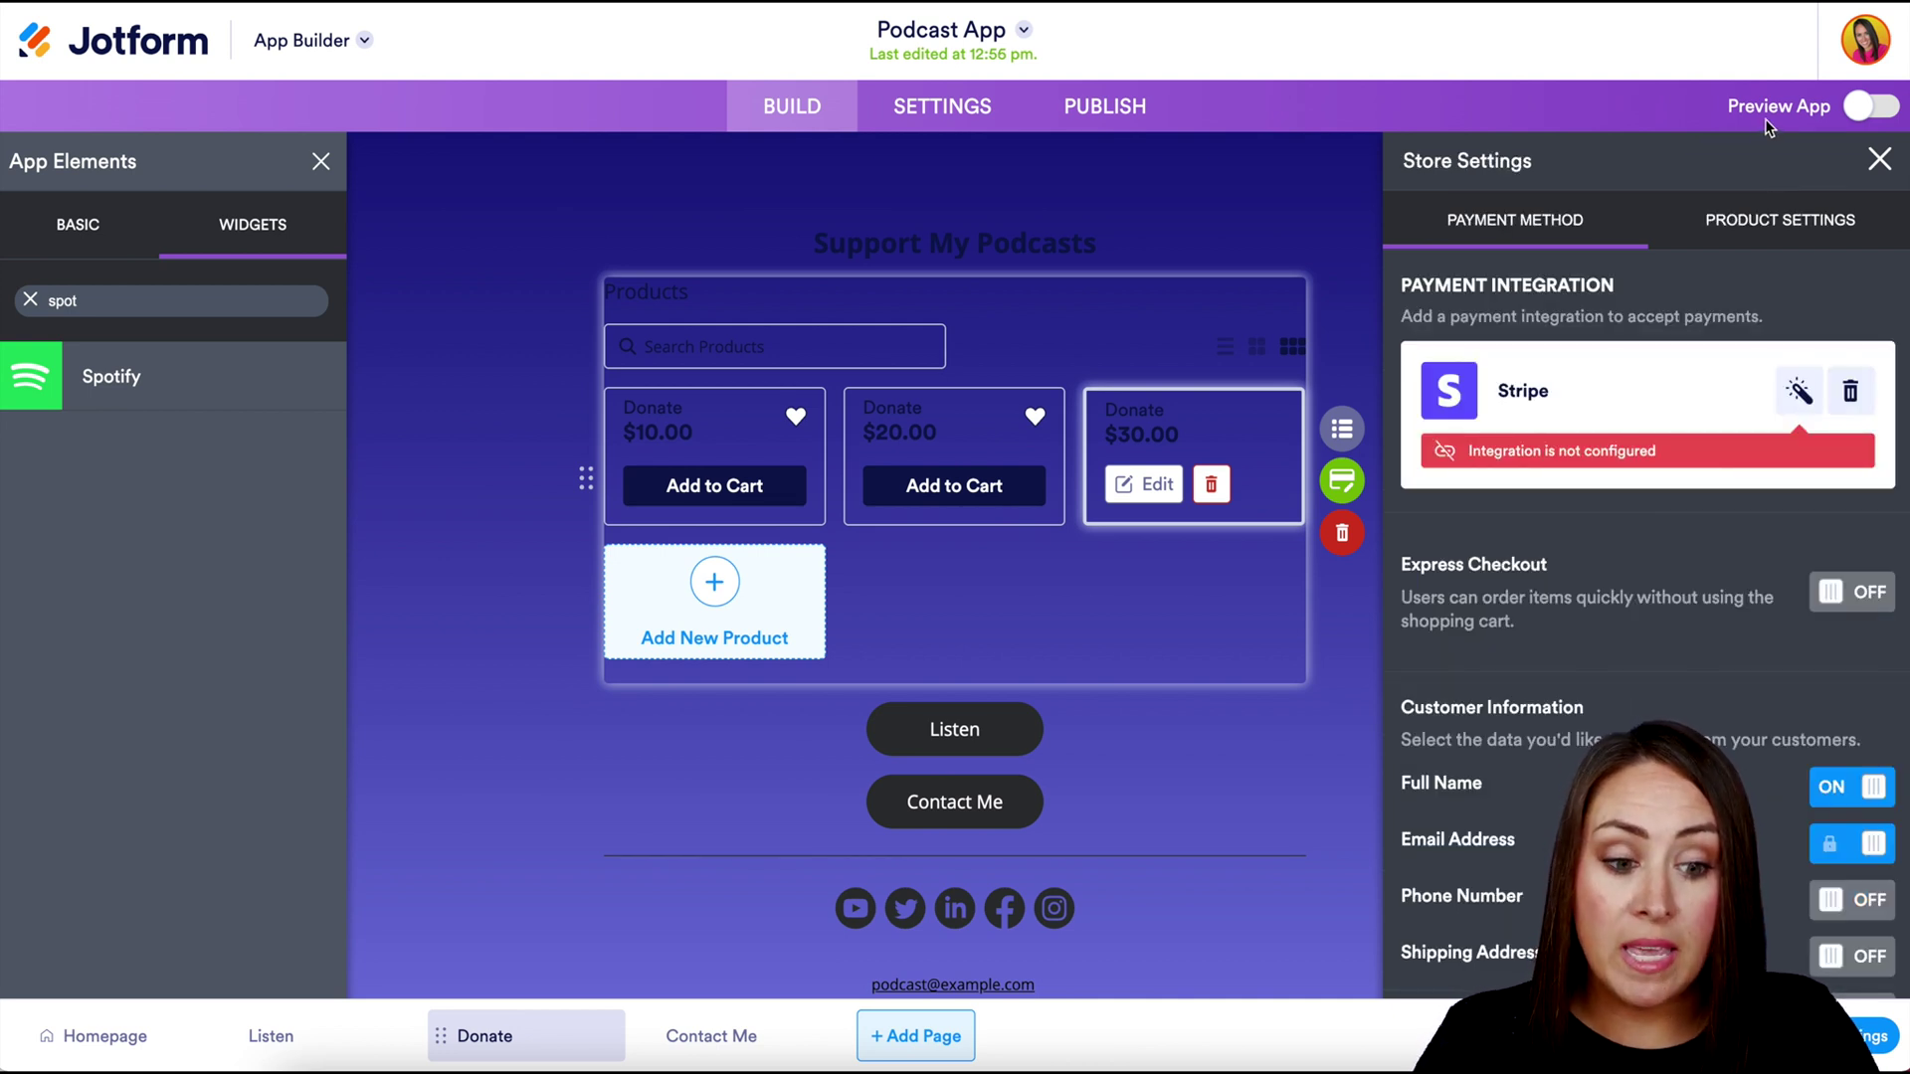
click(1851, 394)
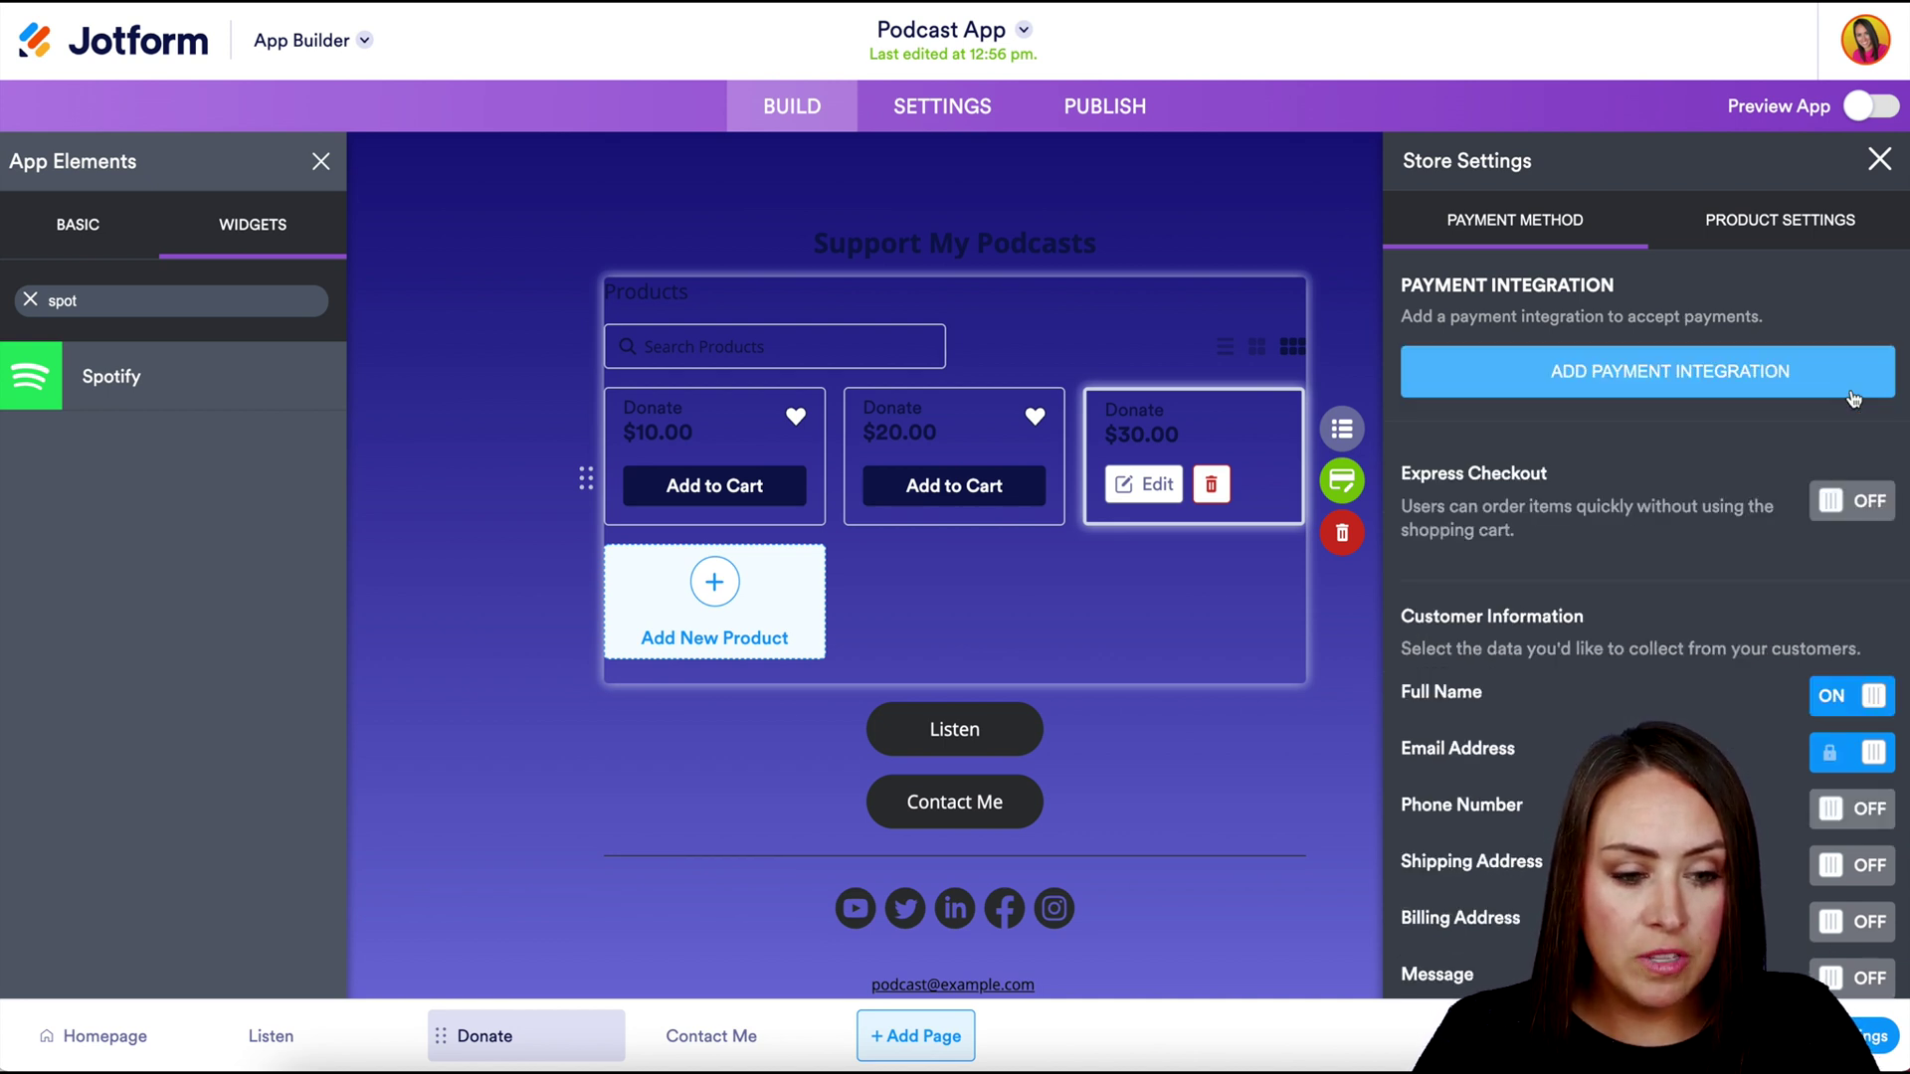
click(1683, 384)
scroll(901, 766, down, 3)
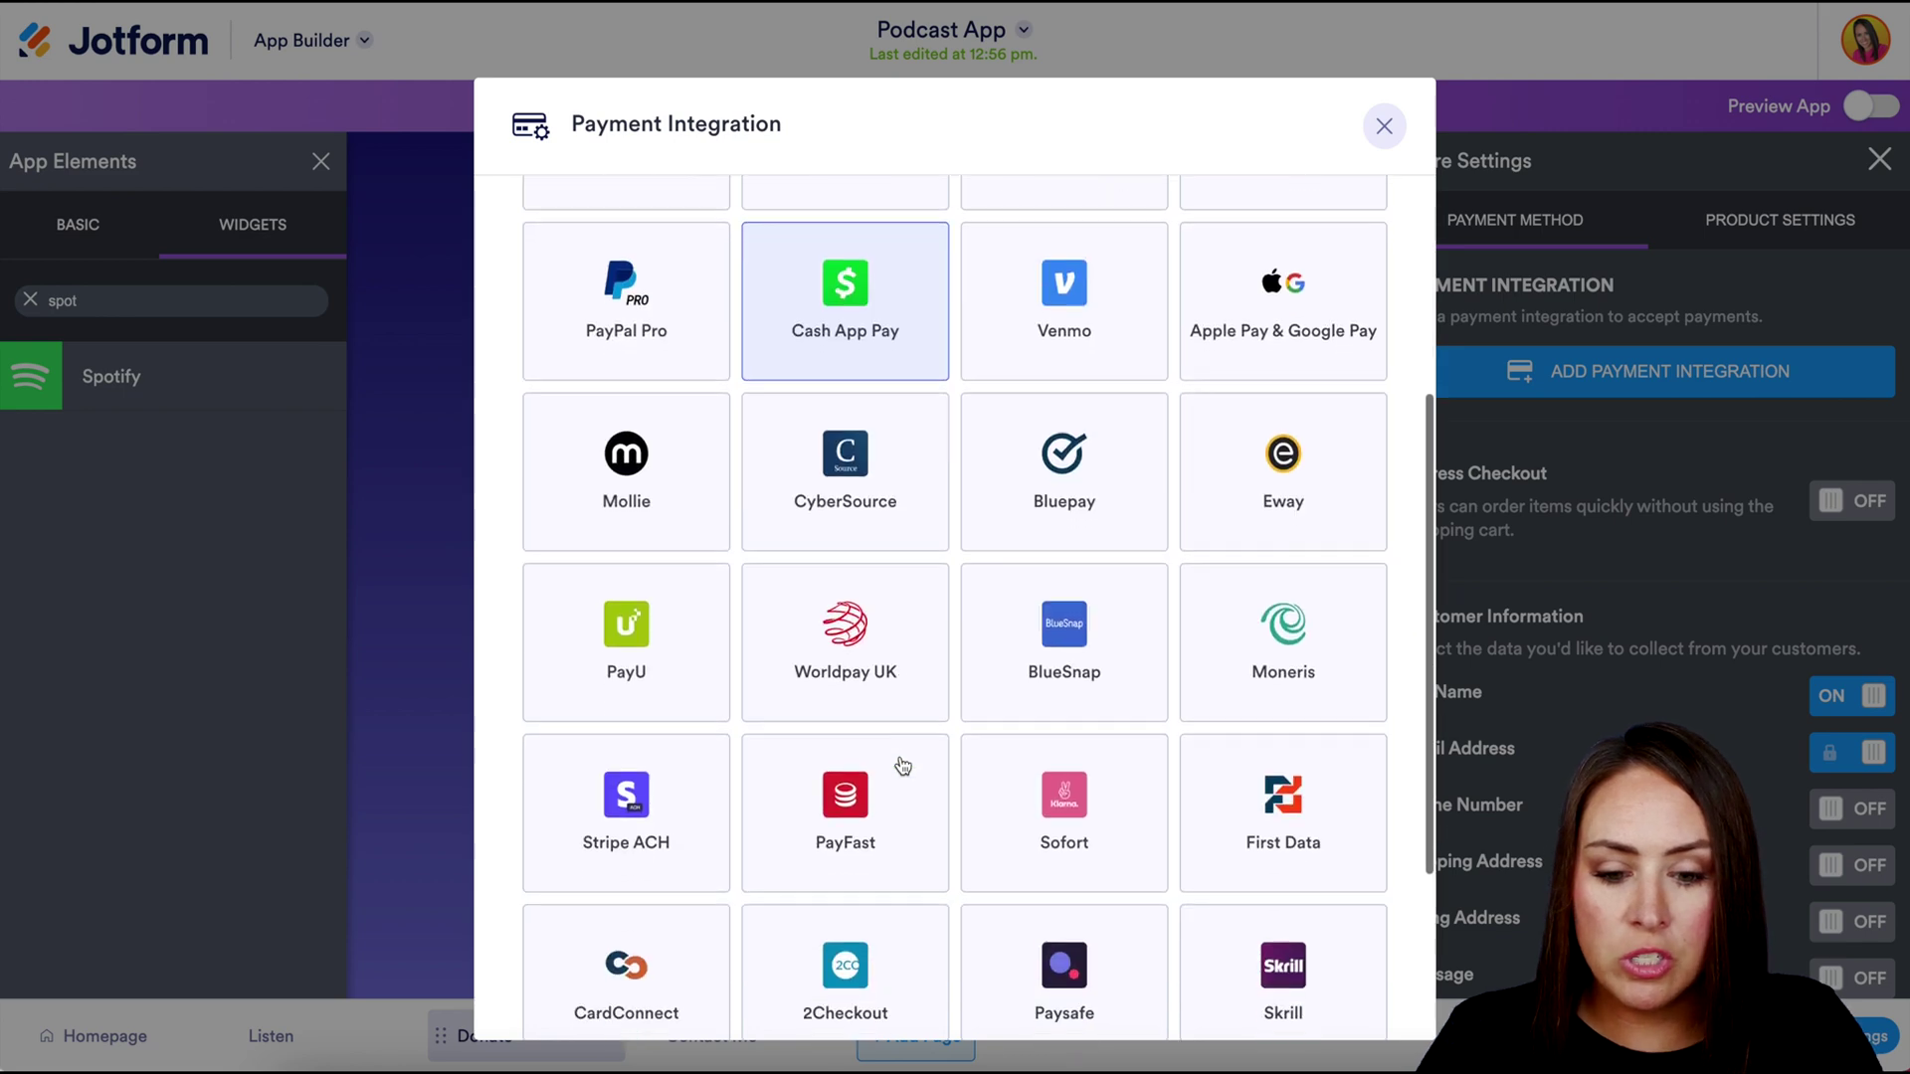
scroll(903, 764, up, 3)
scroll(902, 764, down, 3)
scroll(902, 765, up, 3)
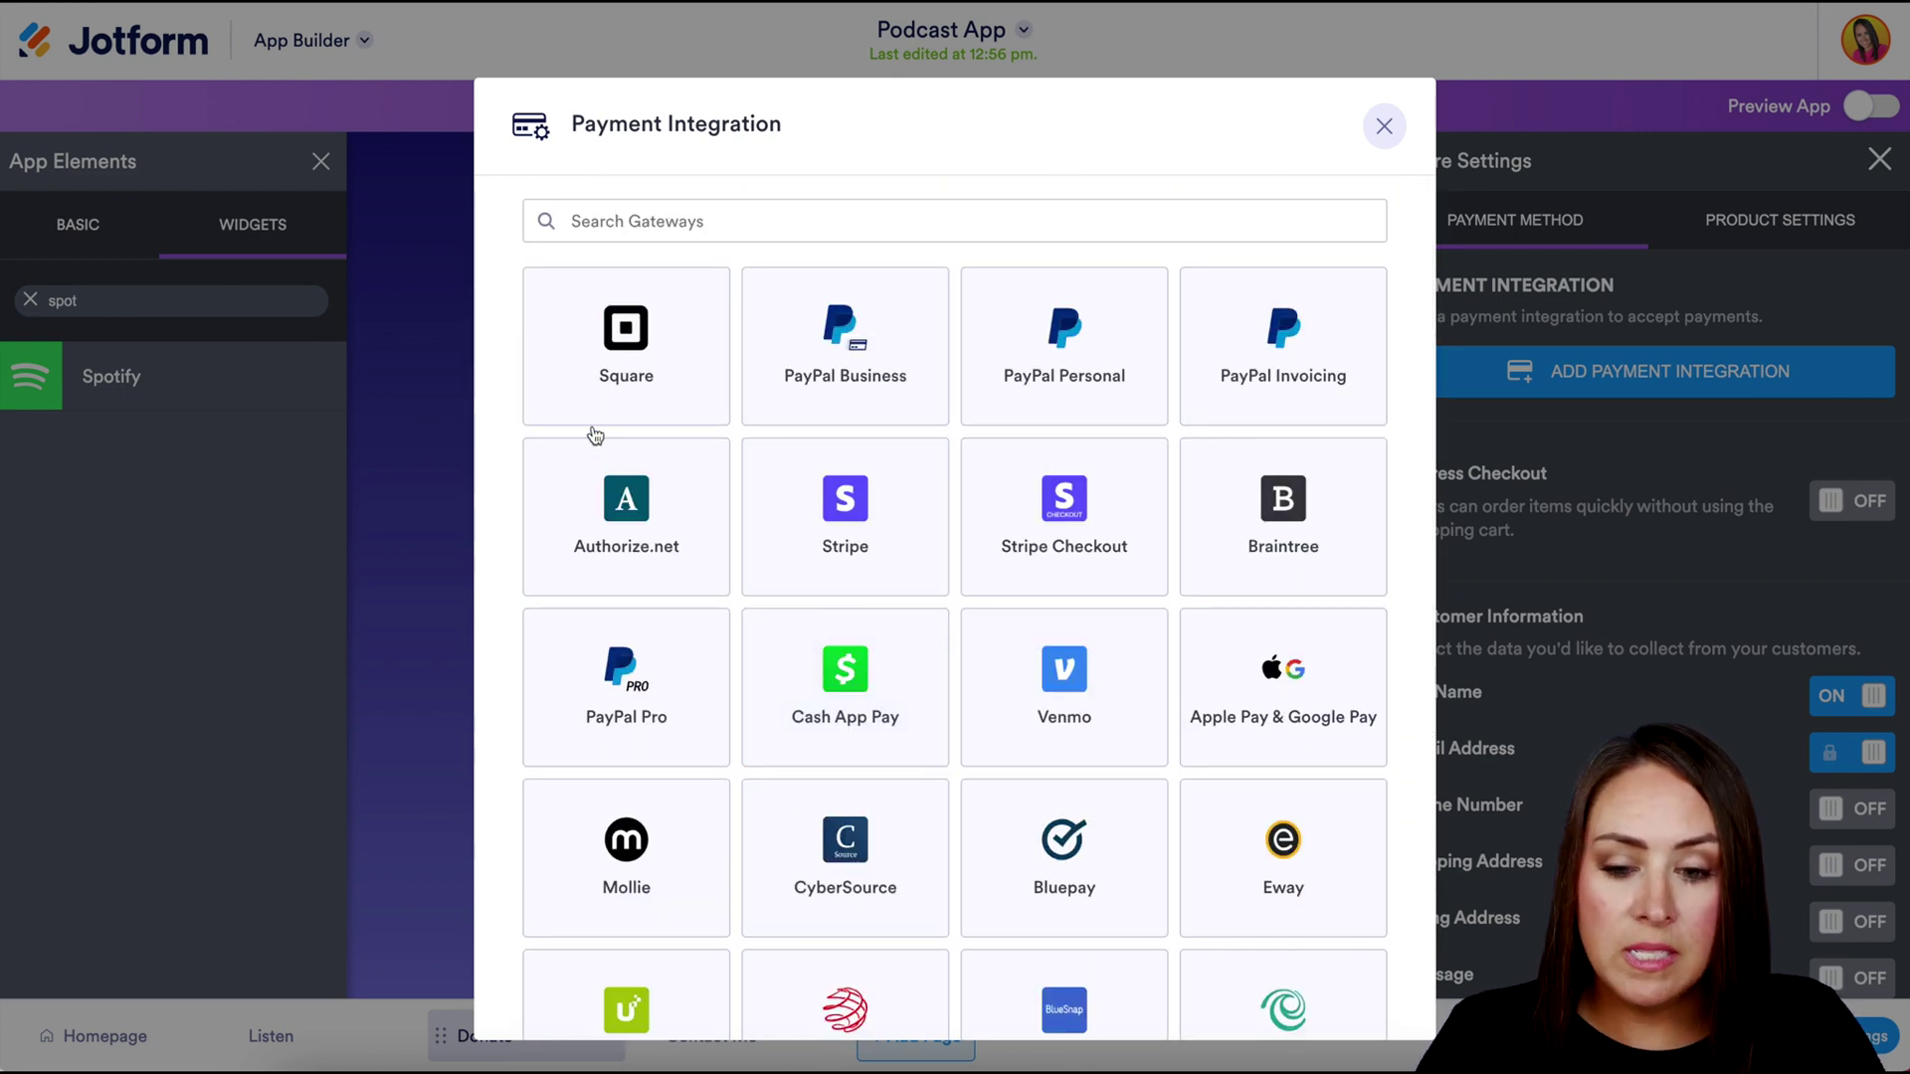
click(592, 373)
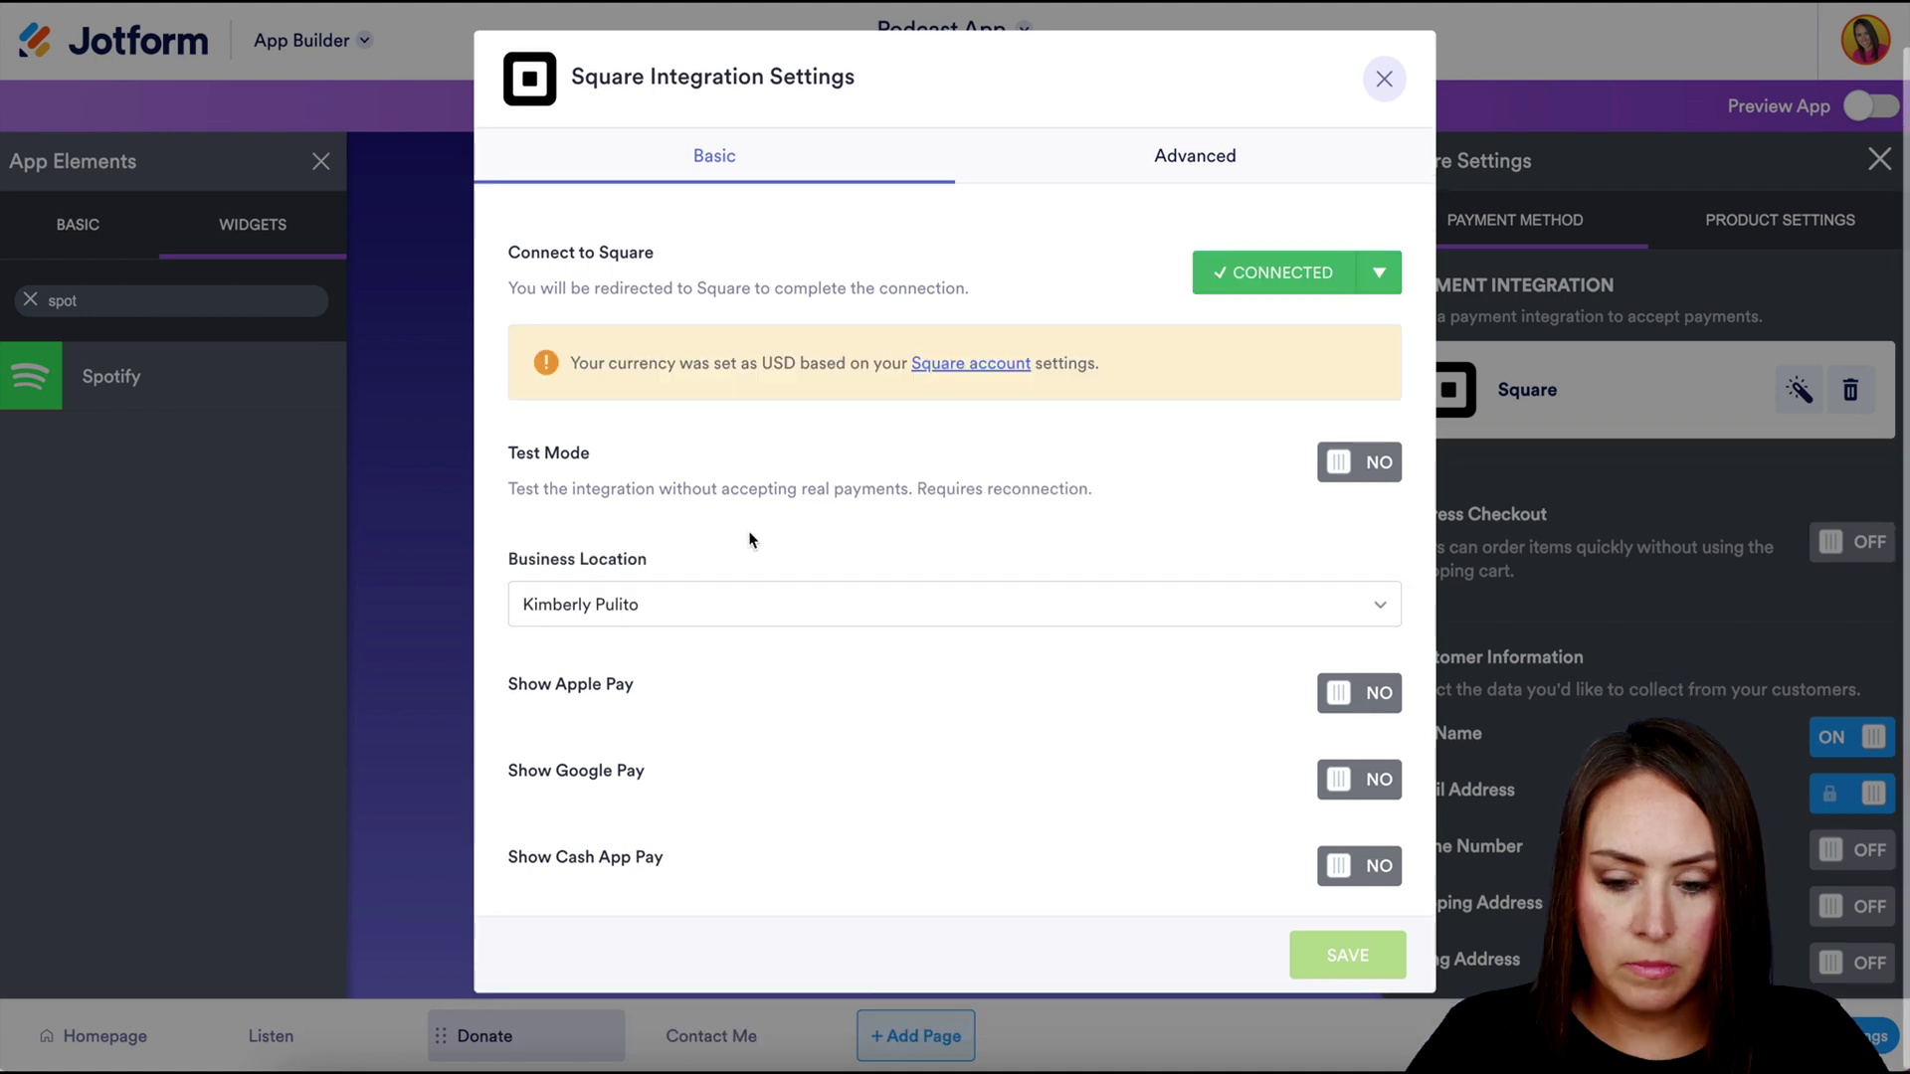
- Enable Apple Pay, Google Pay and Cash App Pay for the Square integration and save its settings
click(1363, 708)
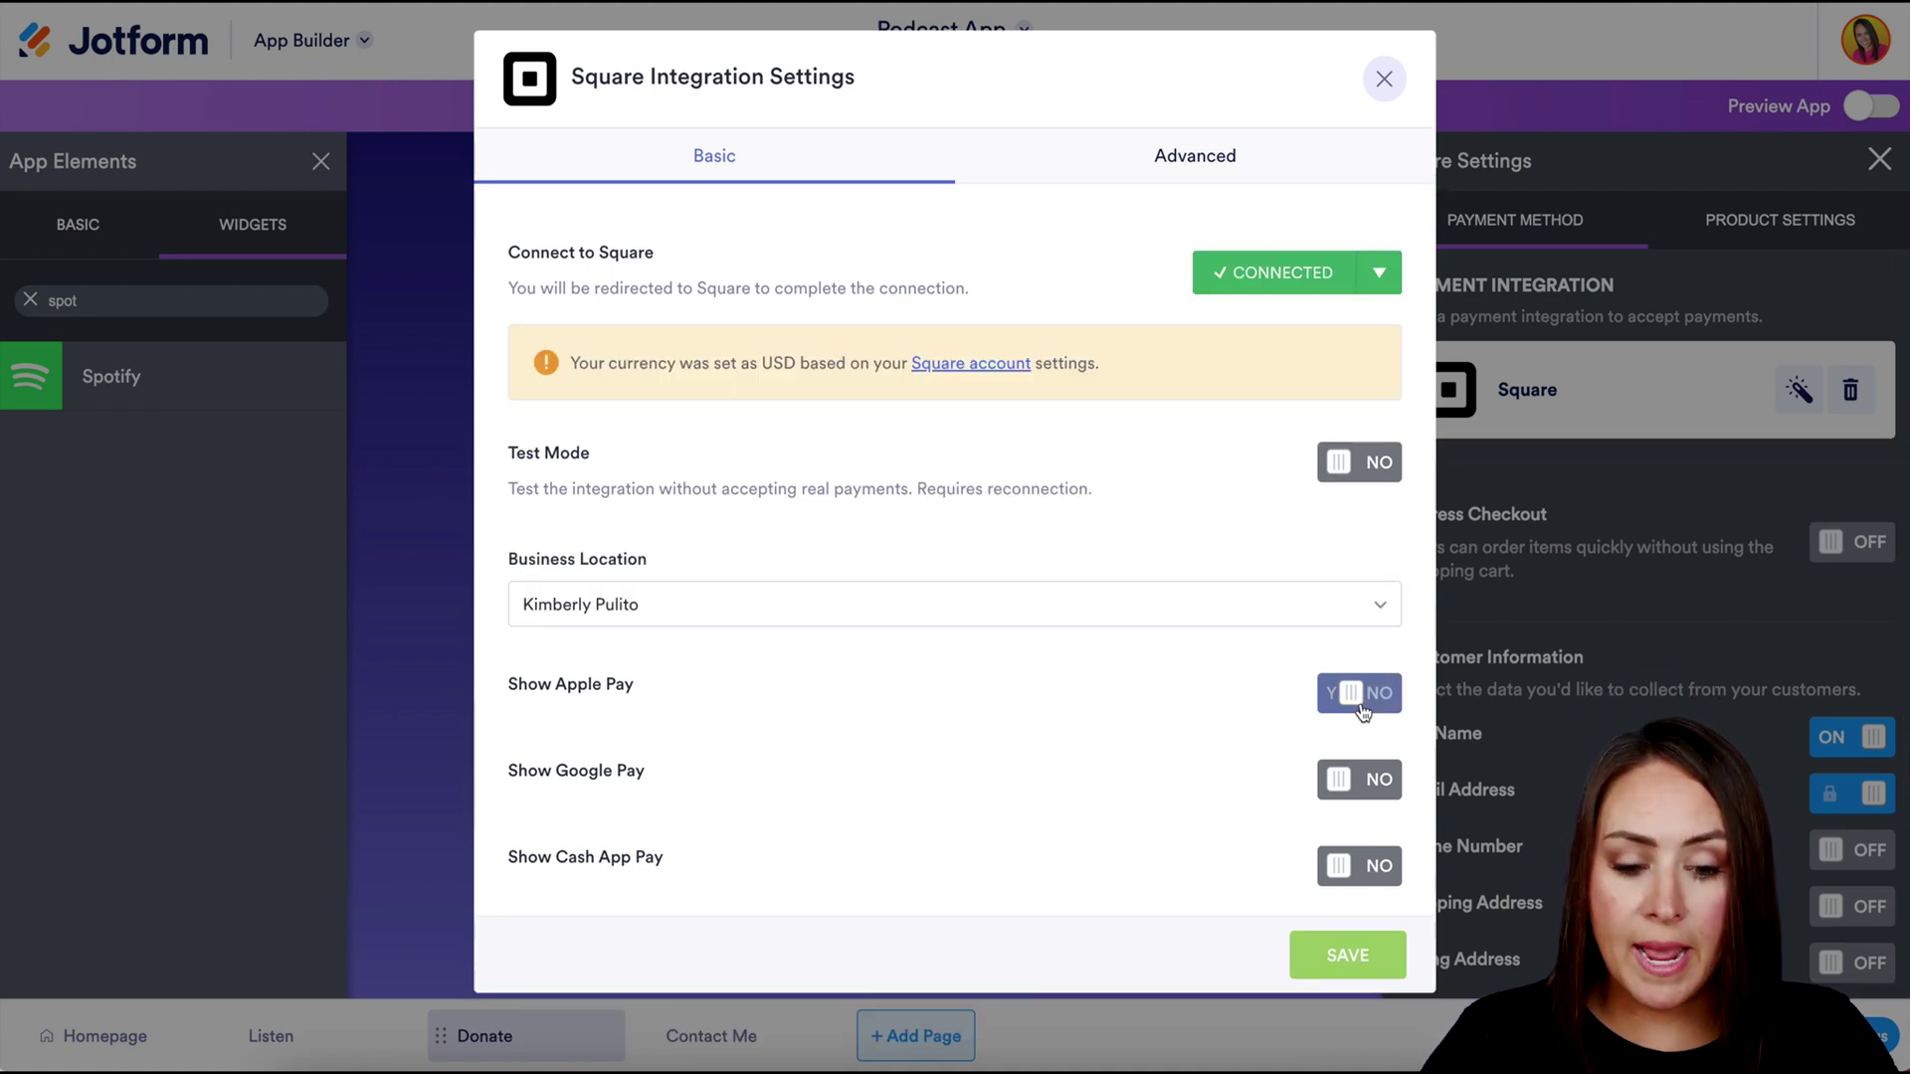
click(1361, 786)
click(1358, 870)
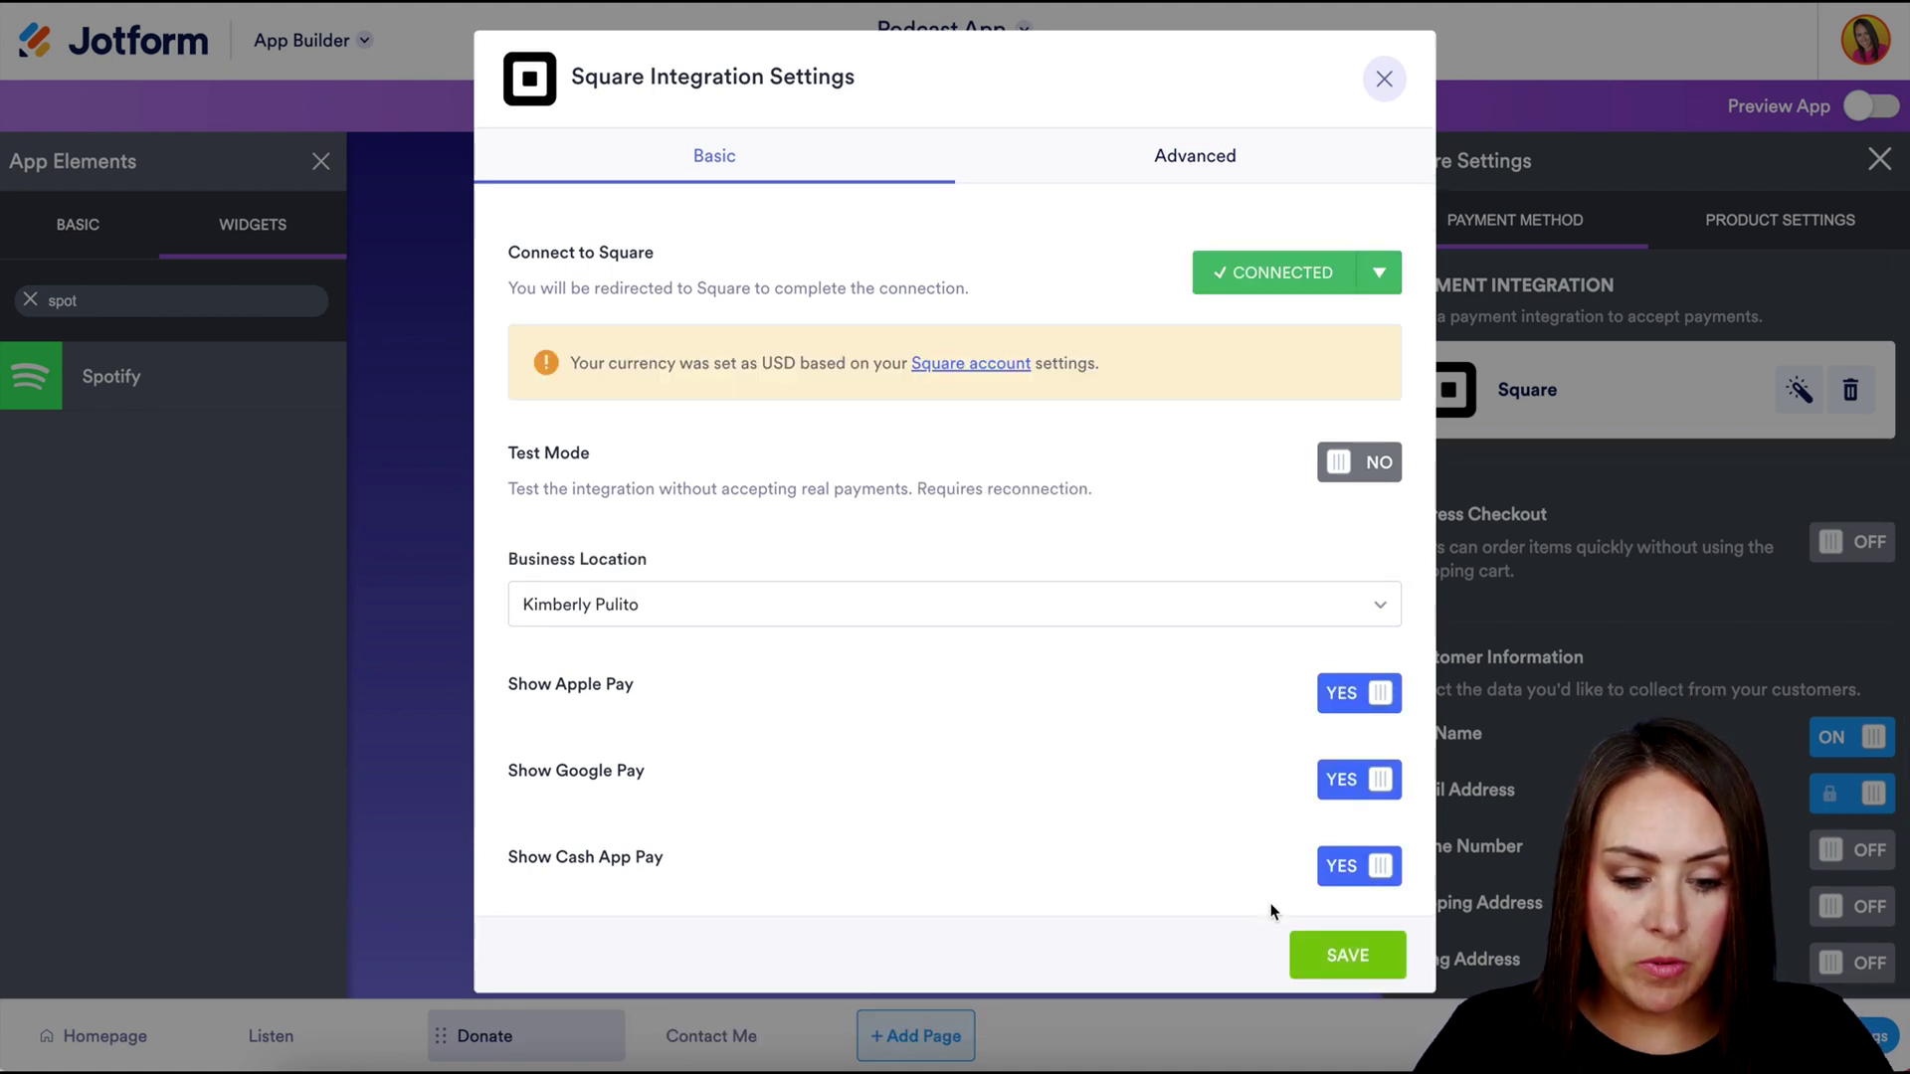
click(1349, 957)
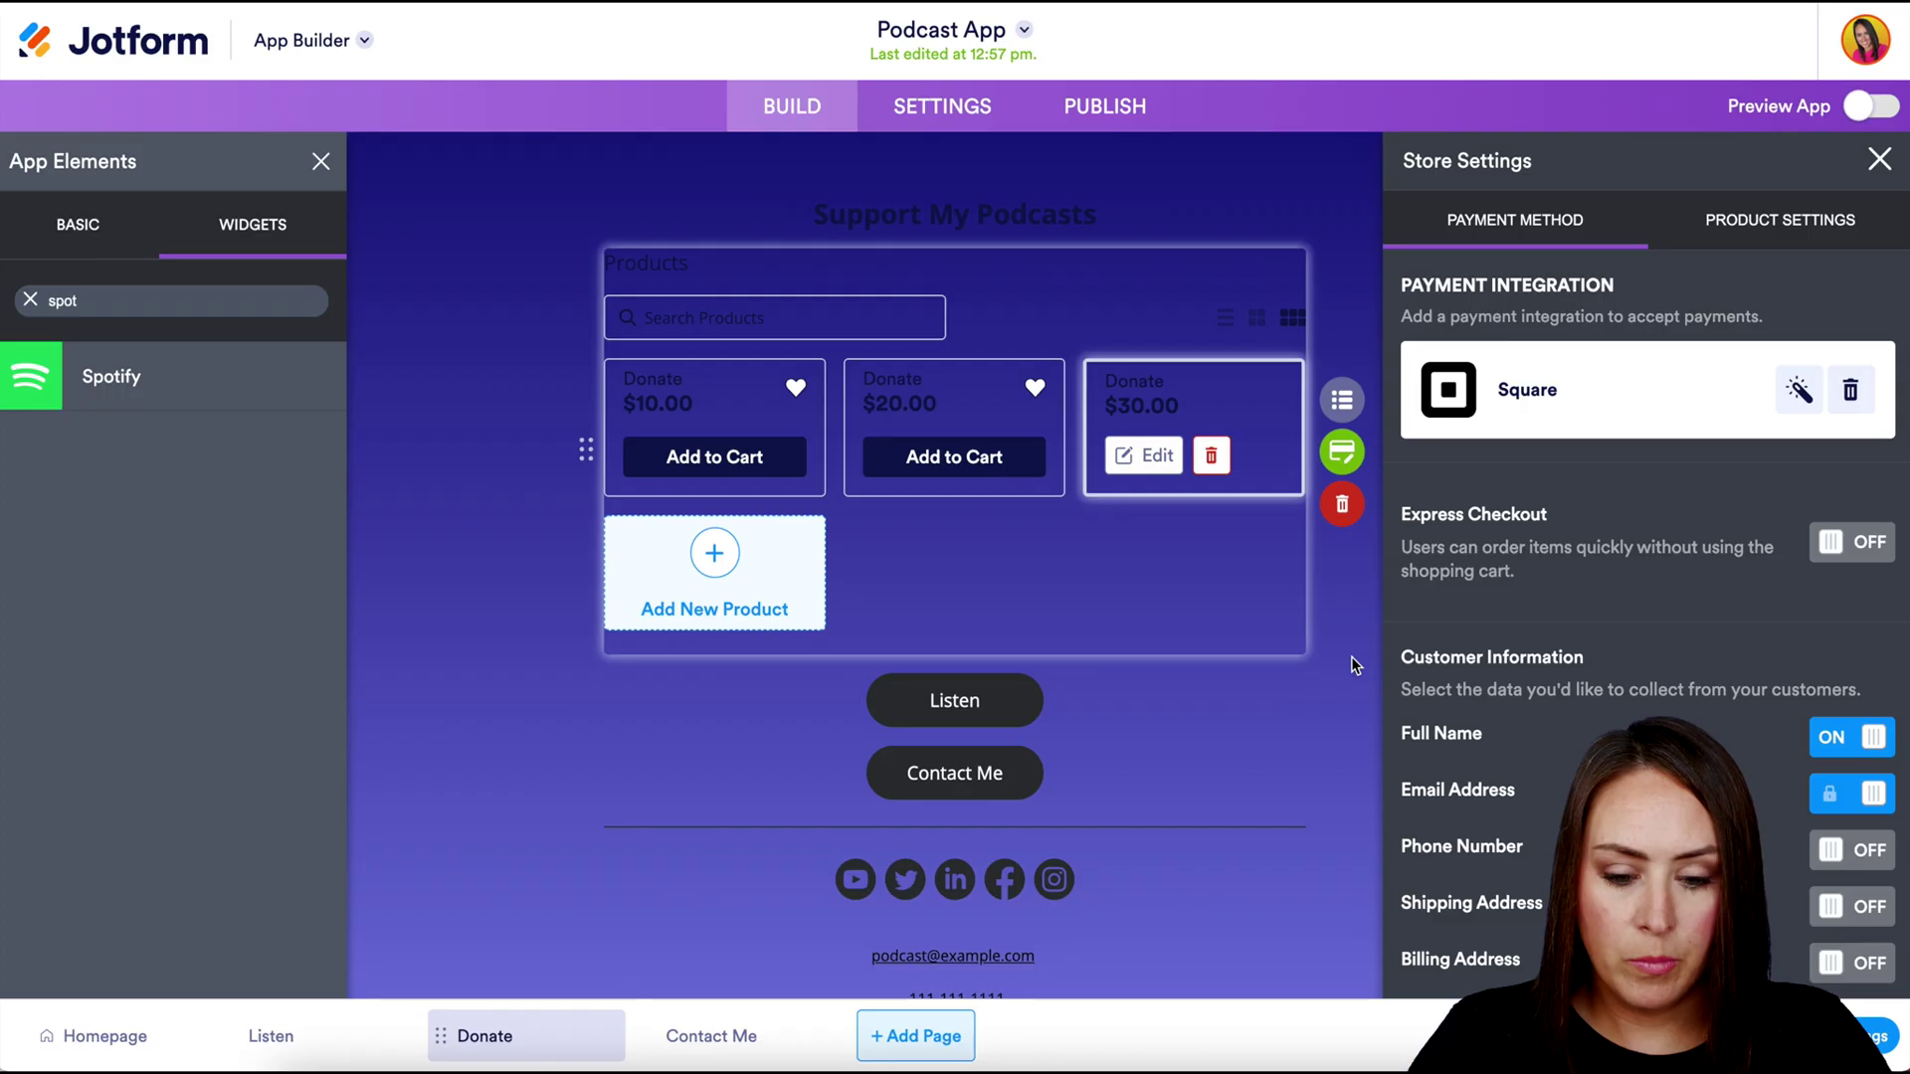
- Check the target pages of the Listen and Contact Me buttons on the Donate page
click(975, 703)
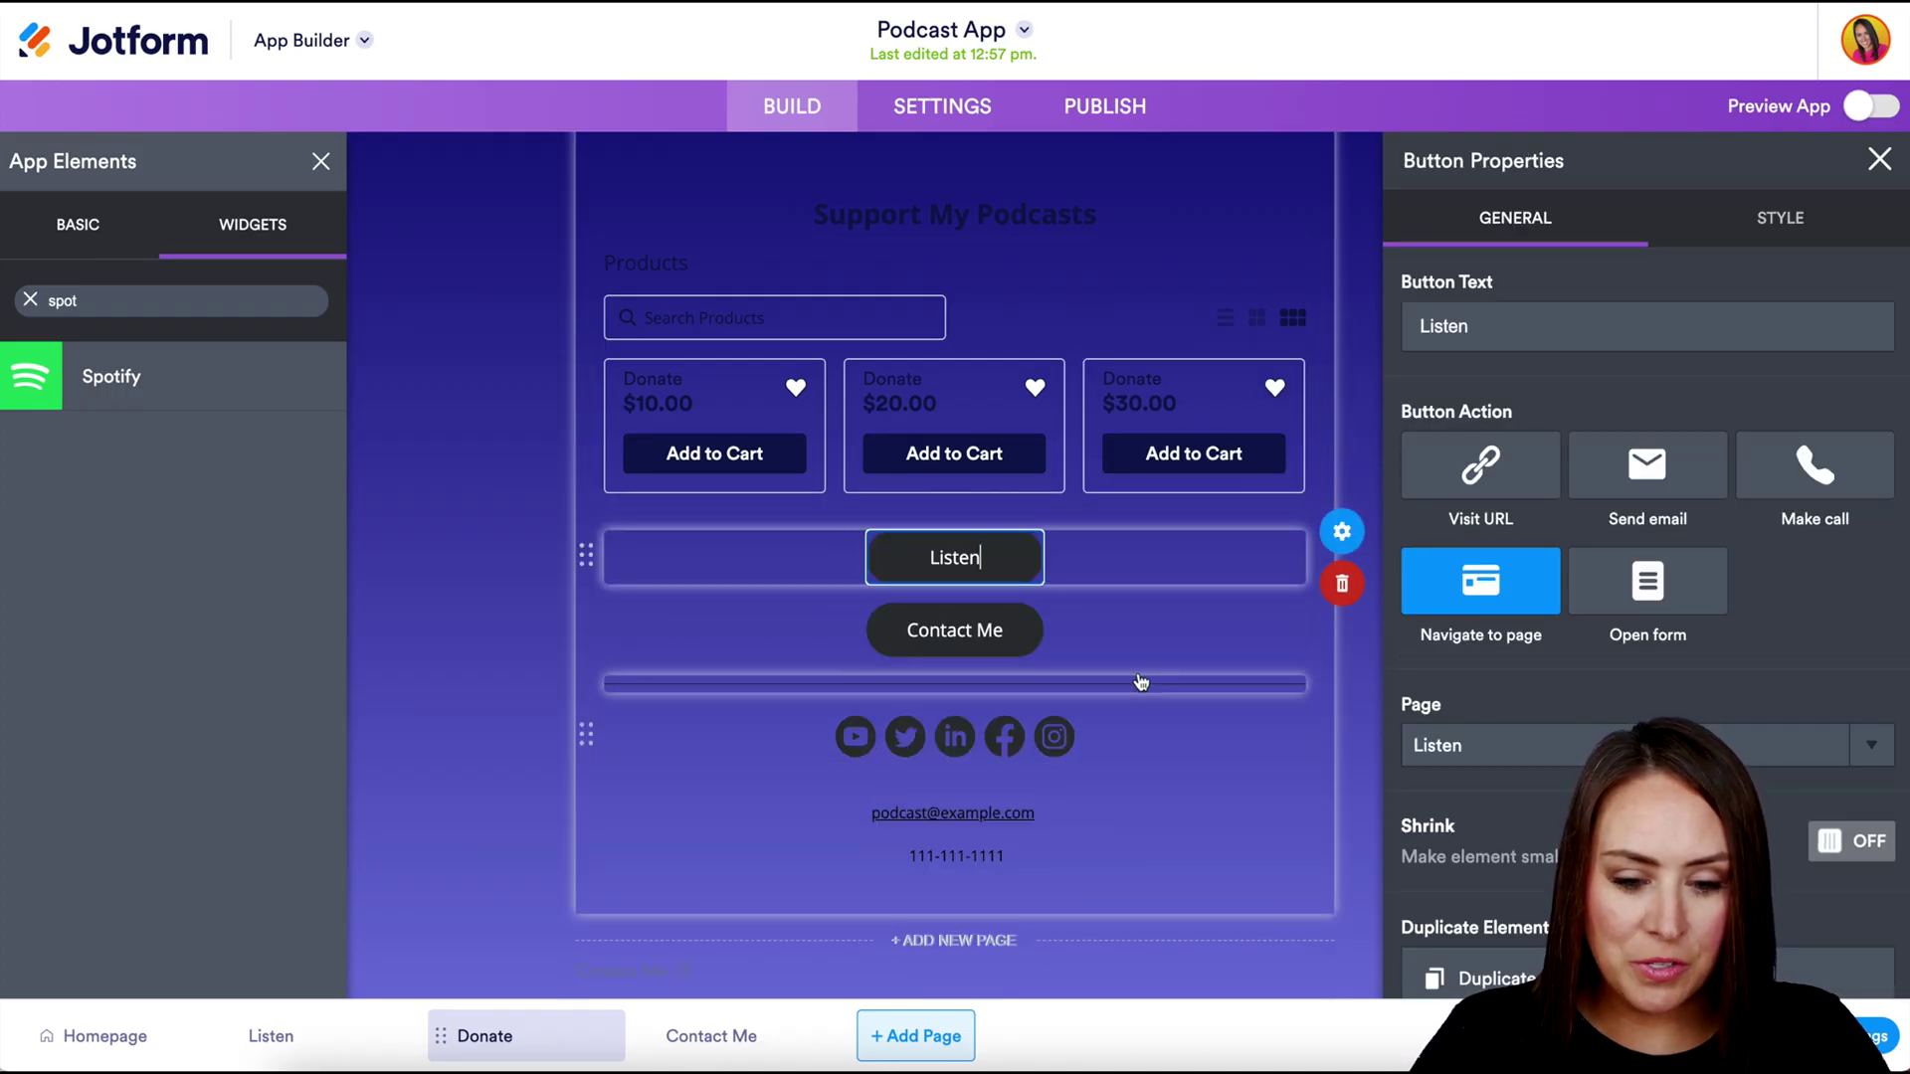
click(983, 637)
- Delete the Wix XLAutomation Footer Contact Form from the Contact Me page
scroll(1220, 713, down, 8)
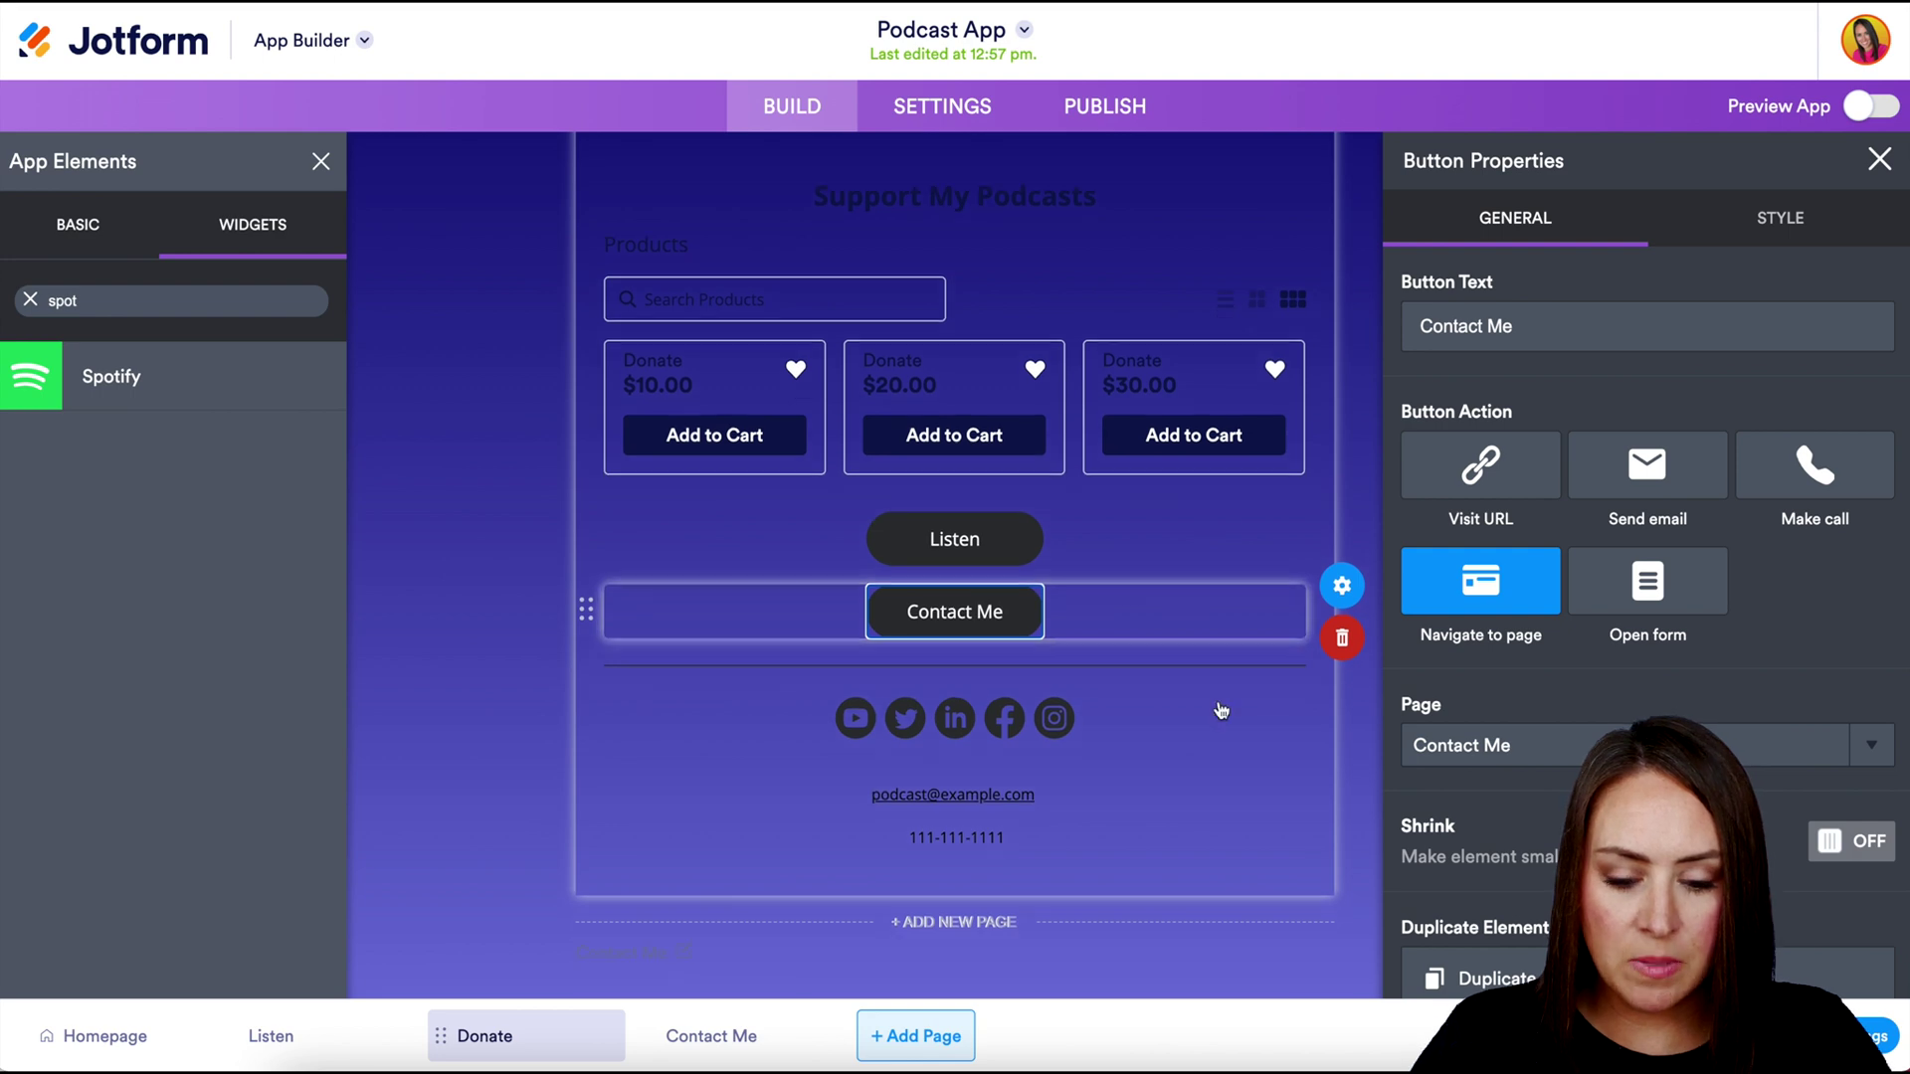
click(1172, 481)
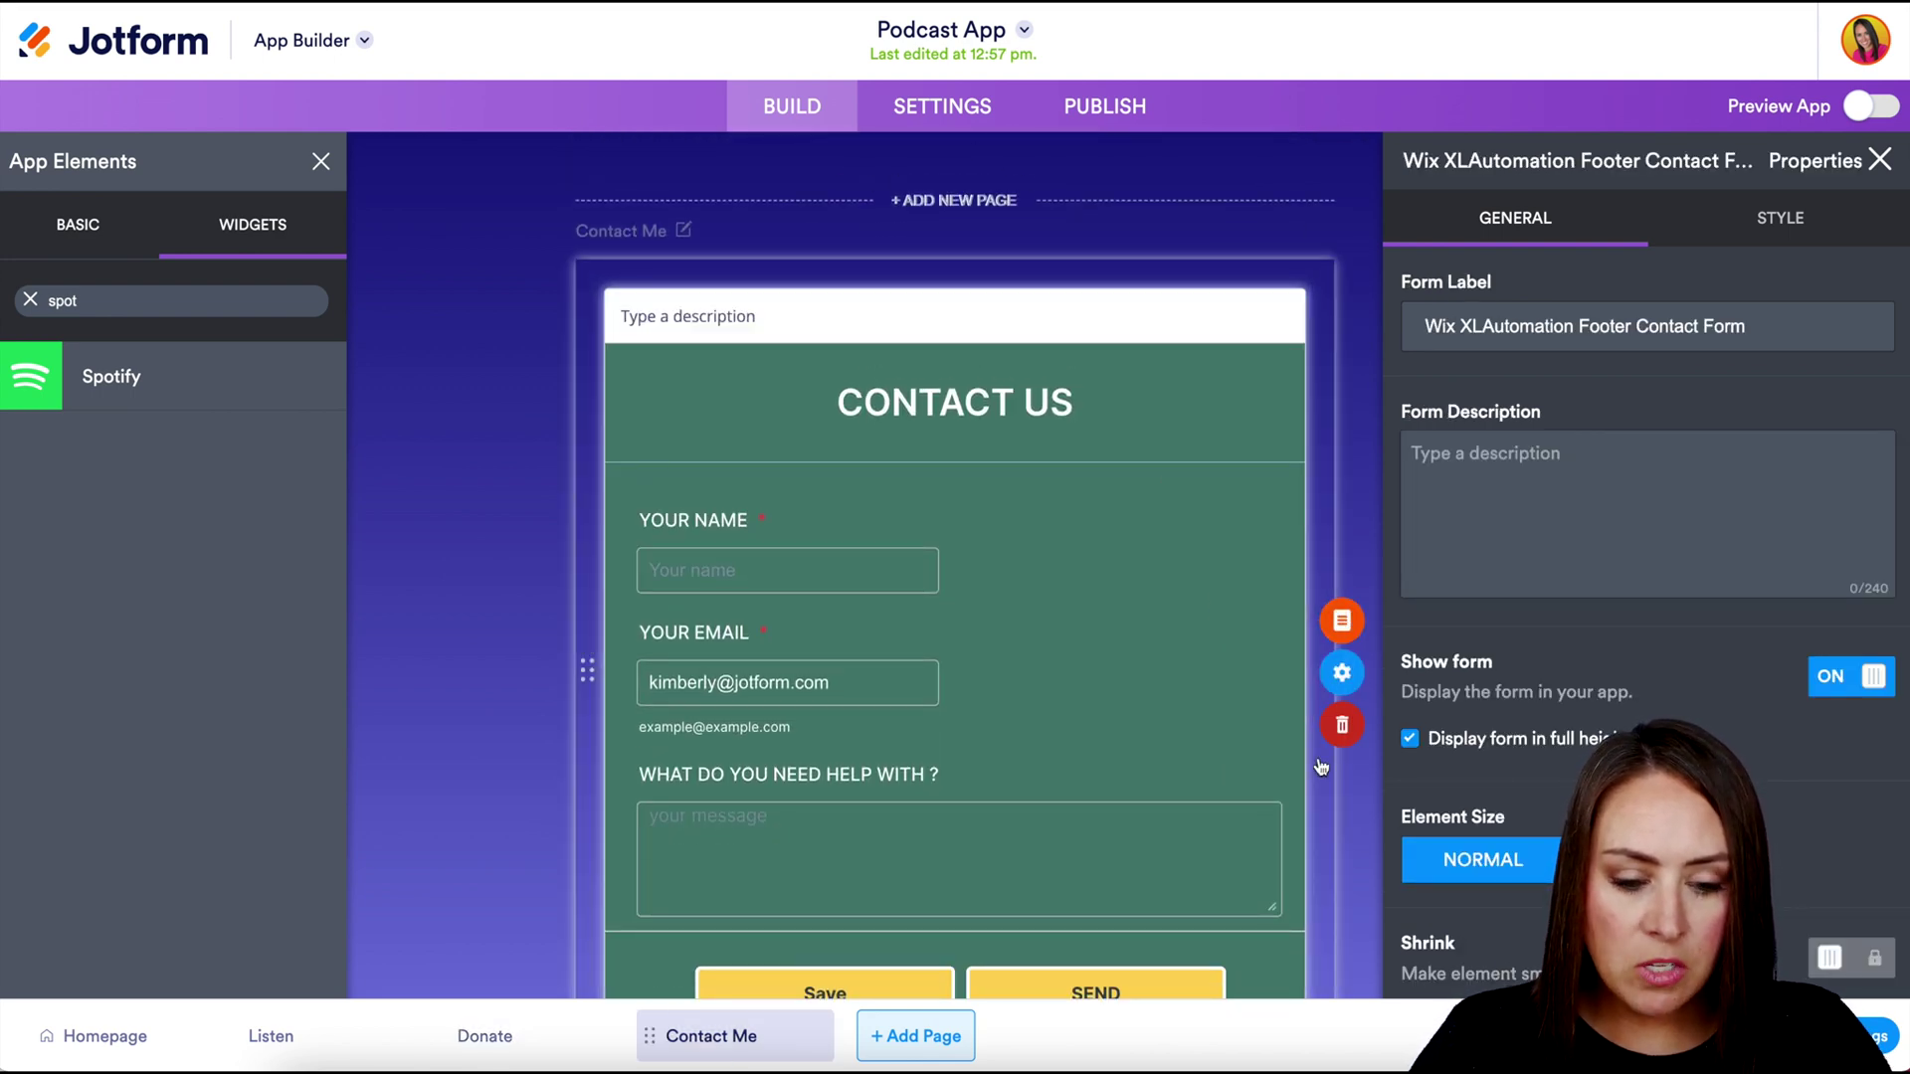
click(1345, 733)
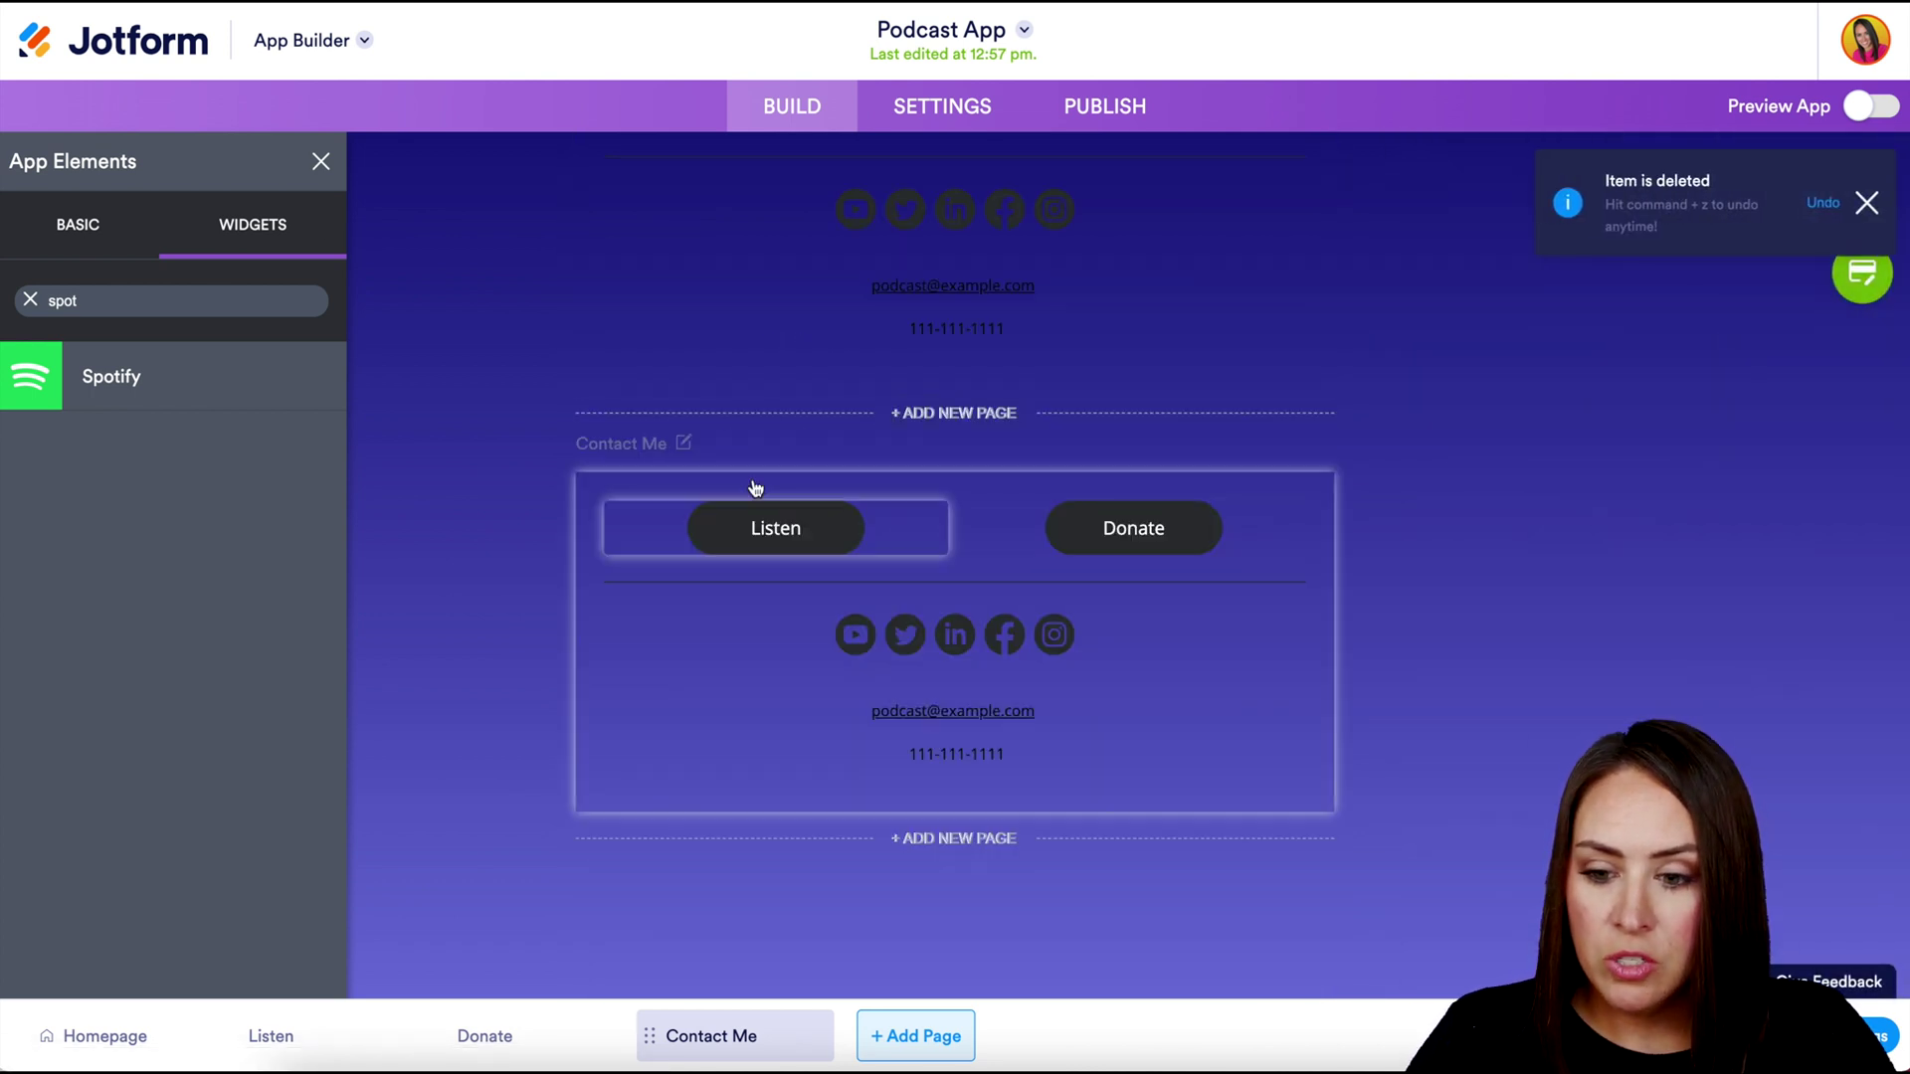
- Add the existing Clearout form to the Contact Me page above the Listen and Donate buttons
click(97, 229)
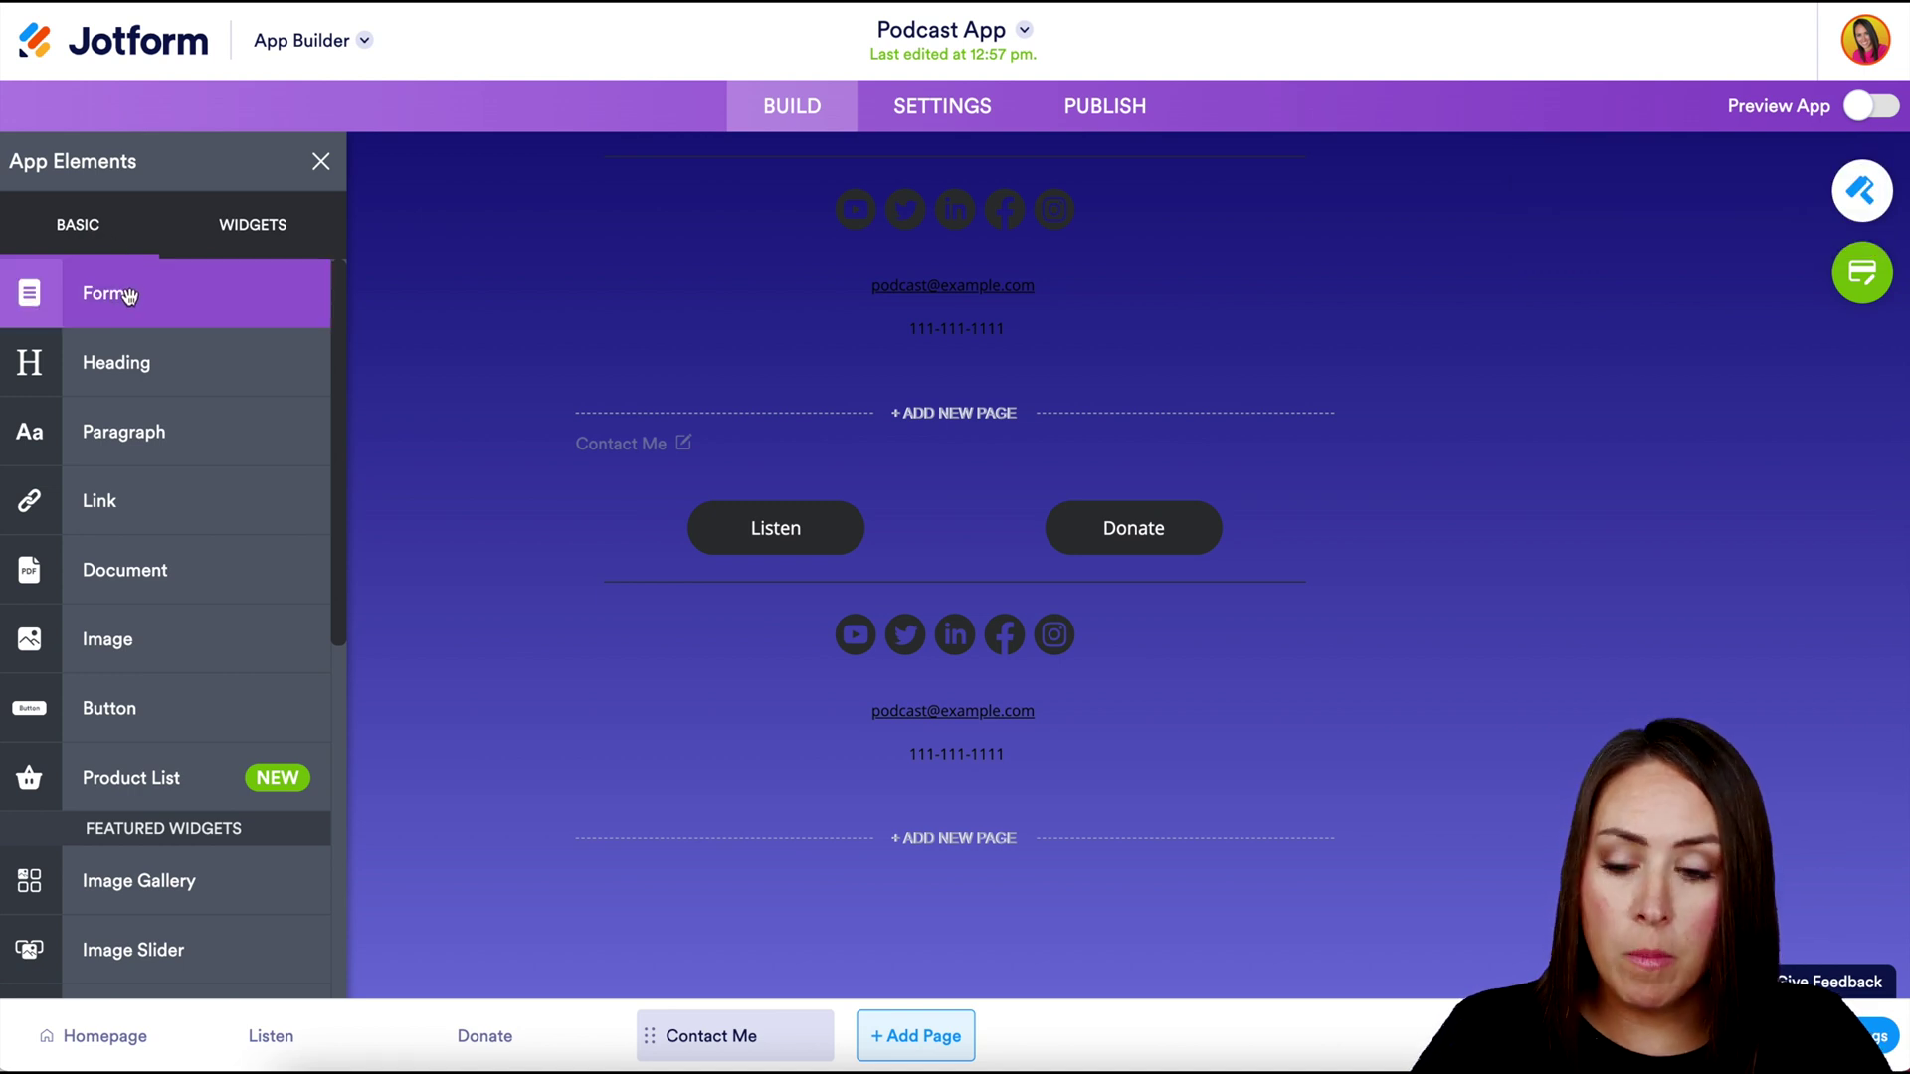
drag(128, 296, 980, 527)
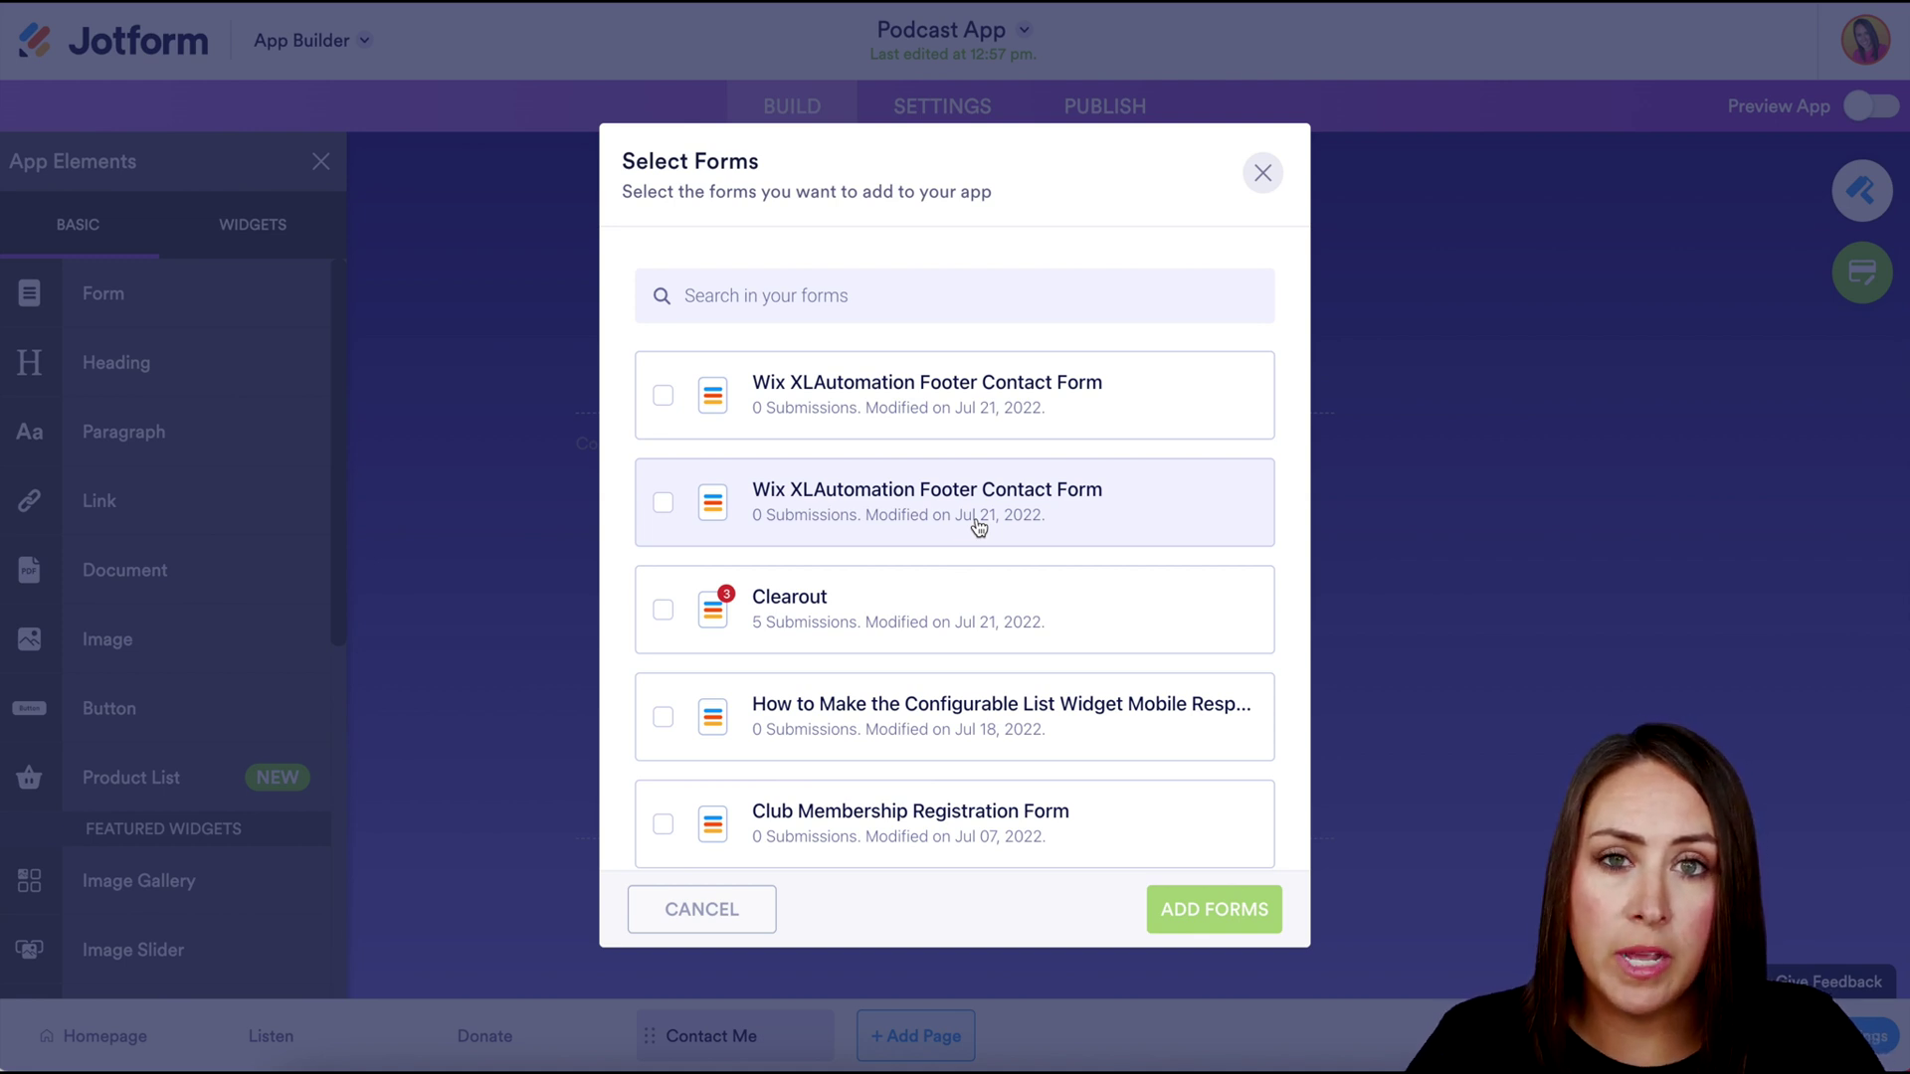
click(958, 609)
click(1213, 913)
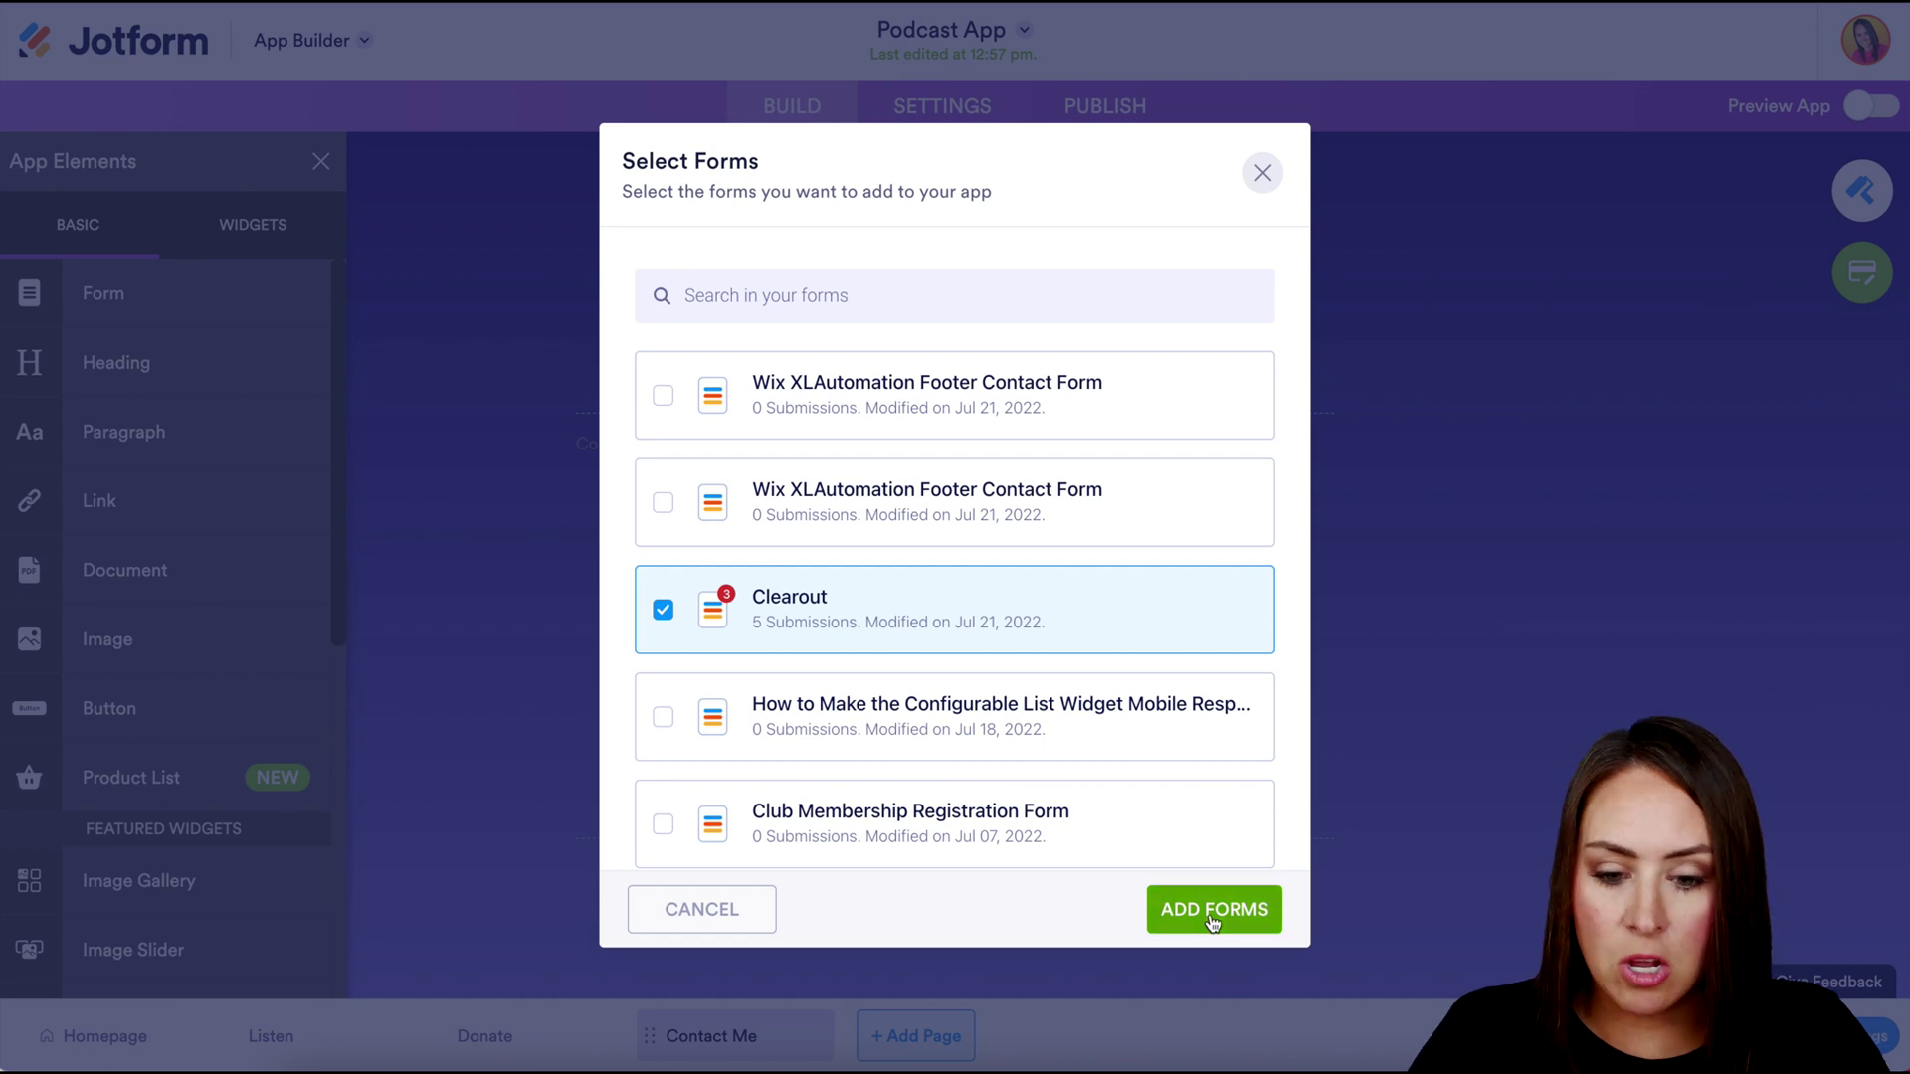
drag(1261, 482, 1260, 423)
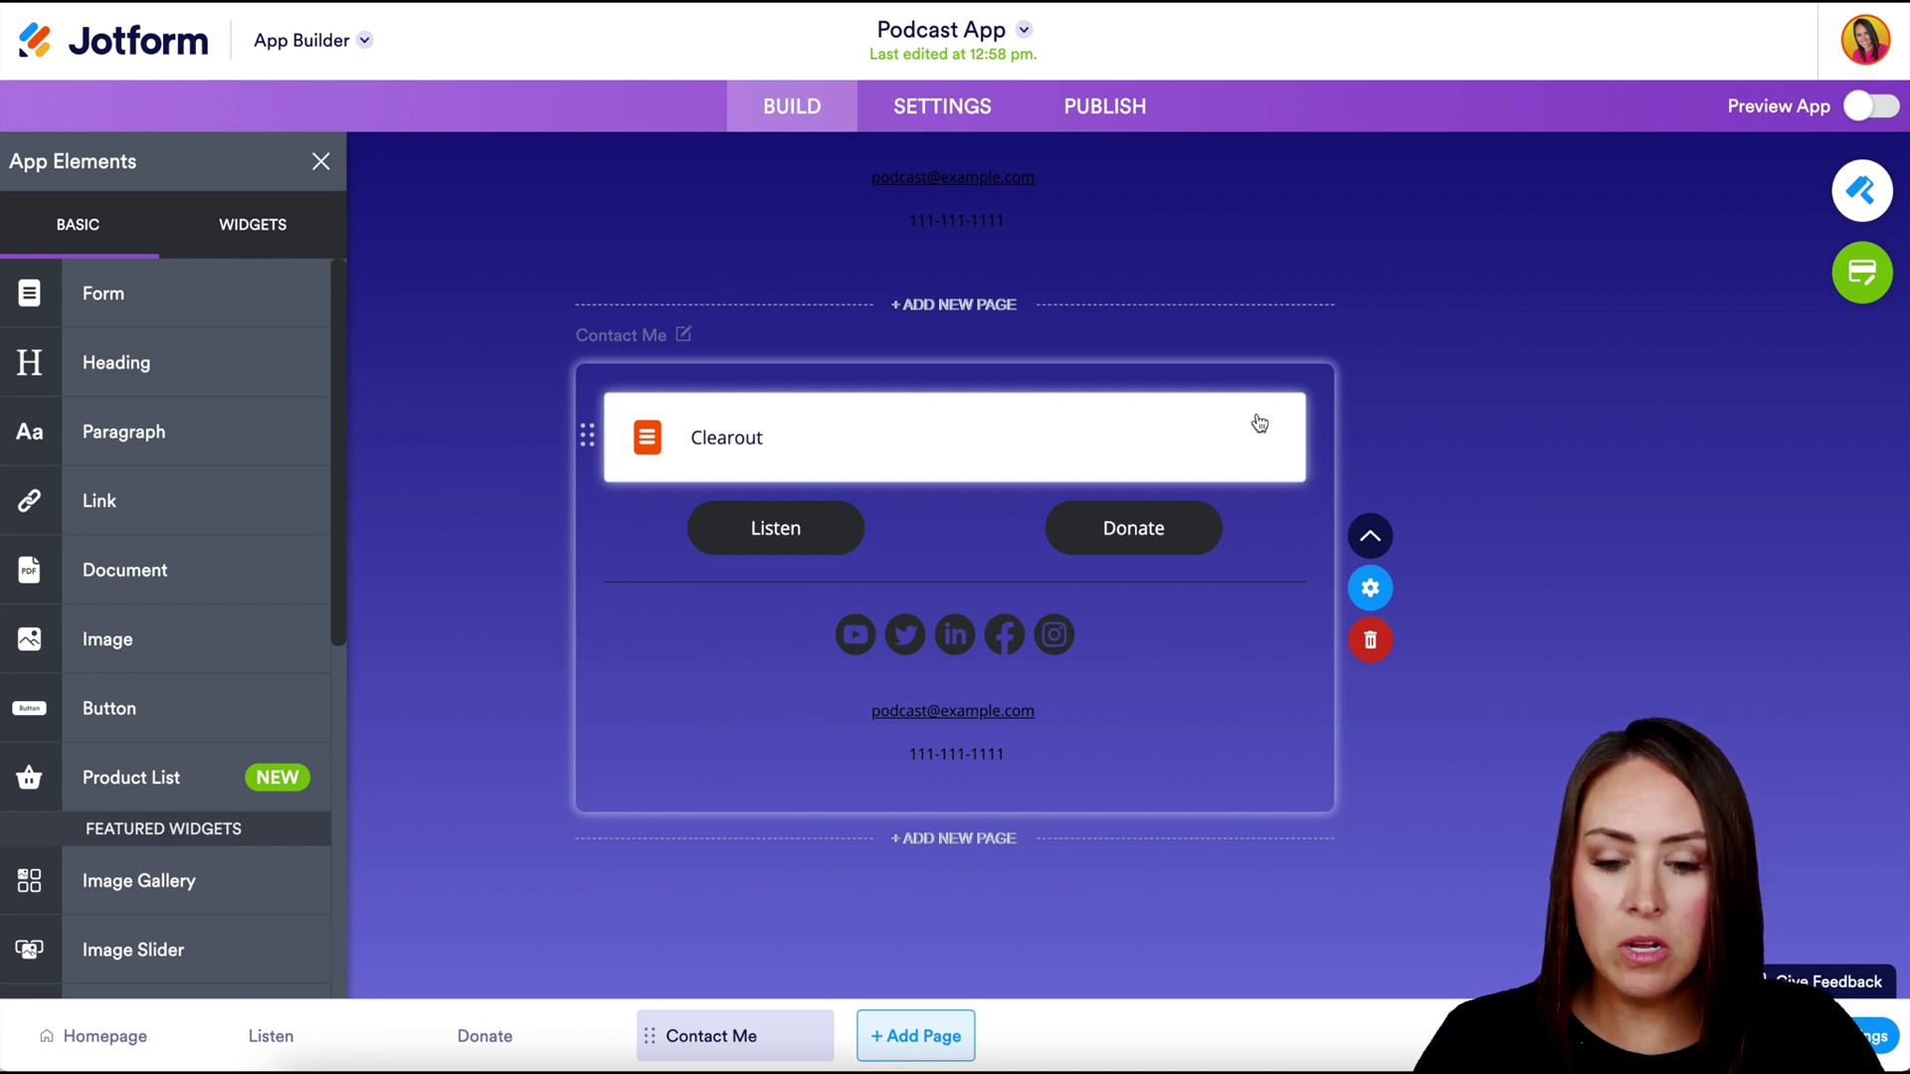
- Turn on Show form in the Clearout form's properties so that the form is displayed in the app
click(1259, 424)
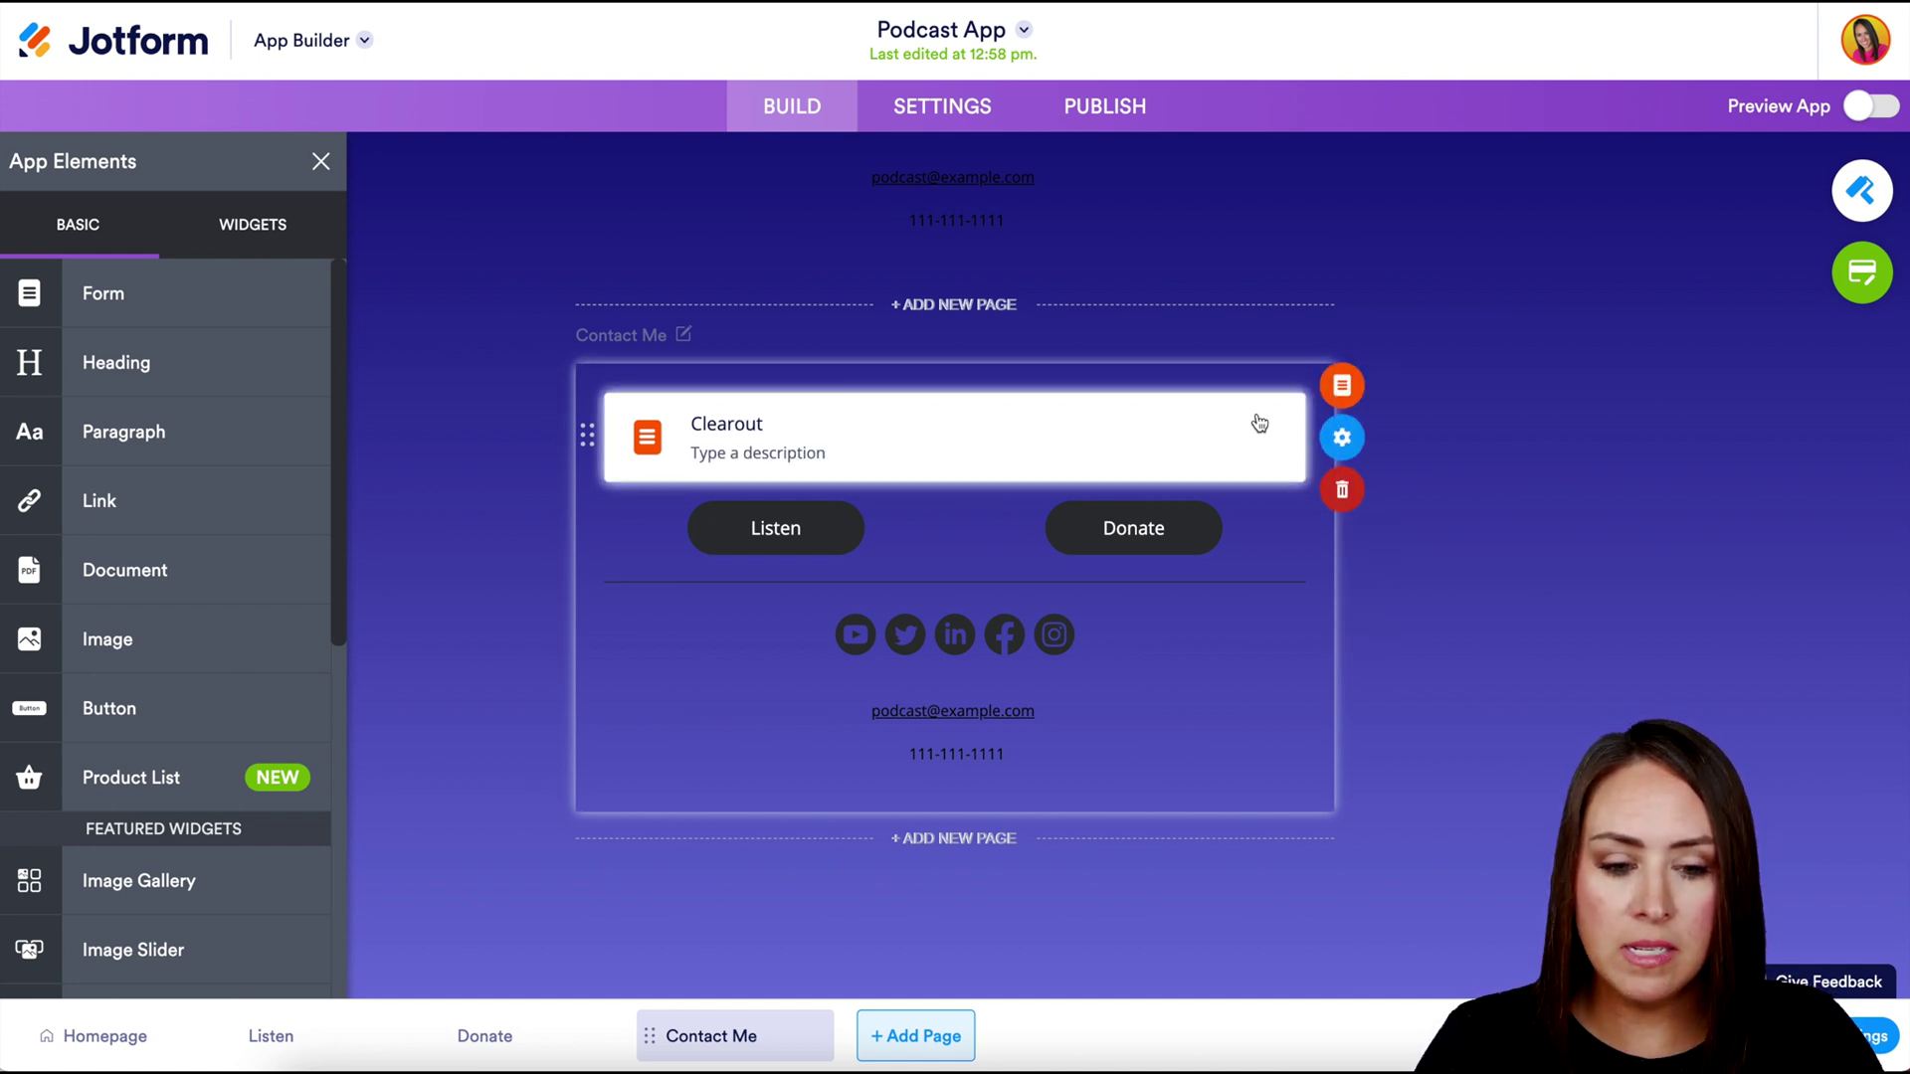
click(1372, 450)
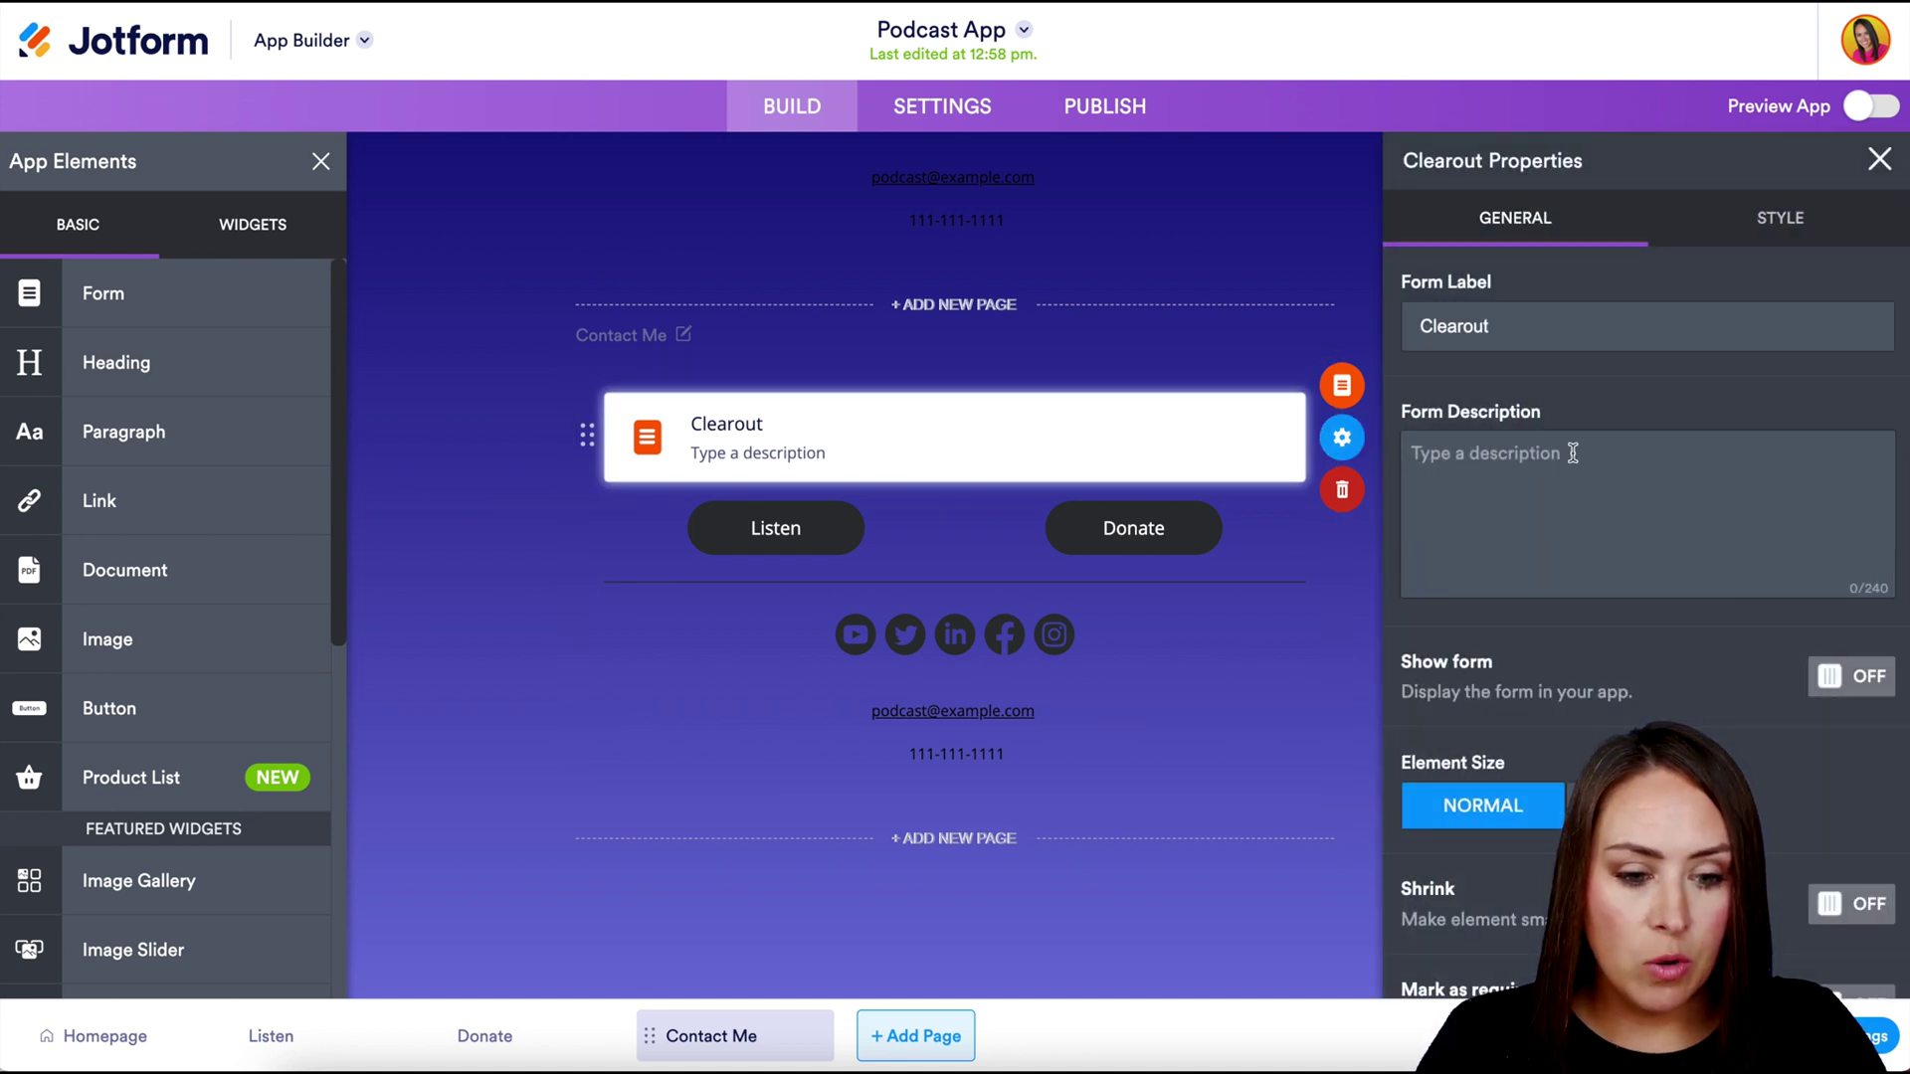
scroll(1570, 449, down, 2)
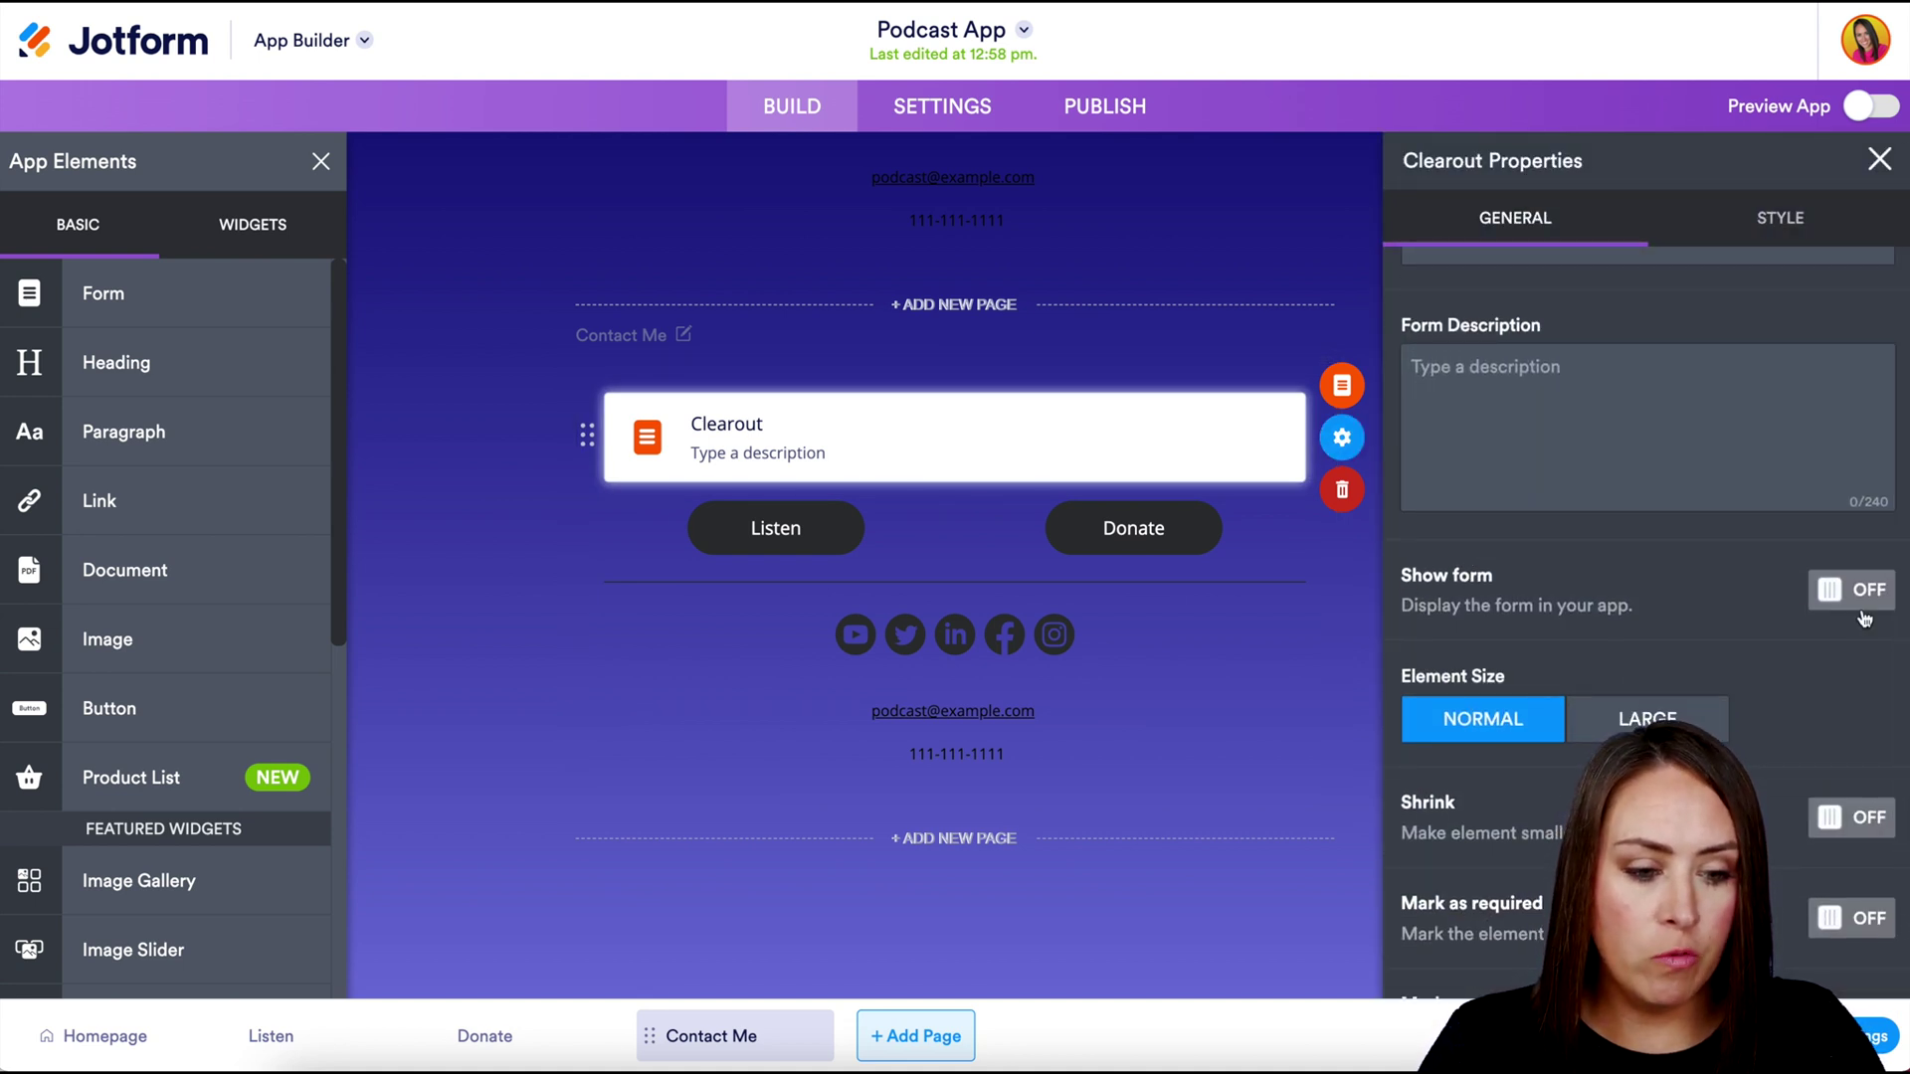
click(1854, 592)
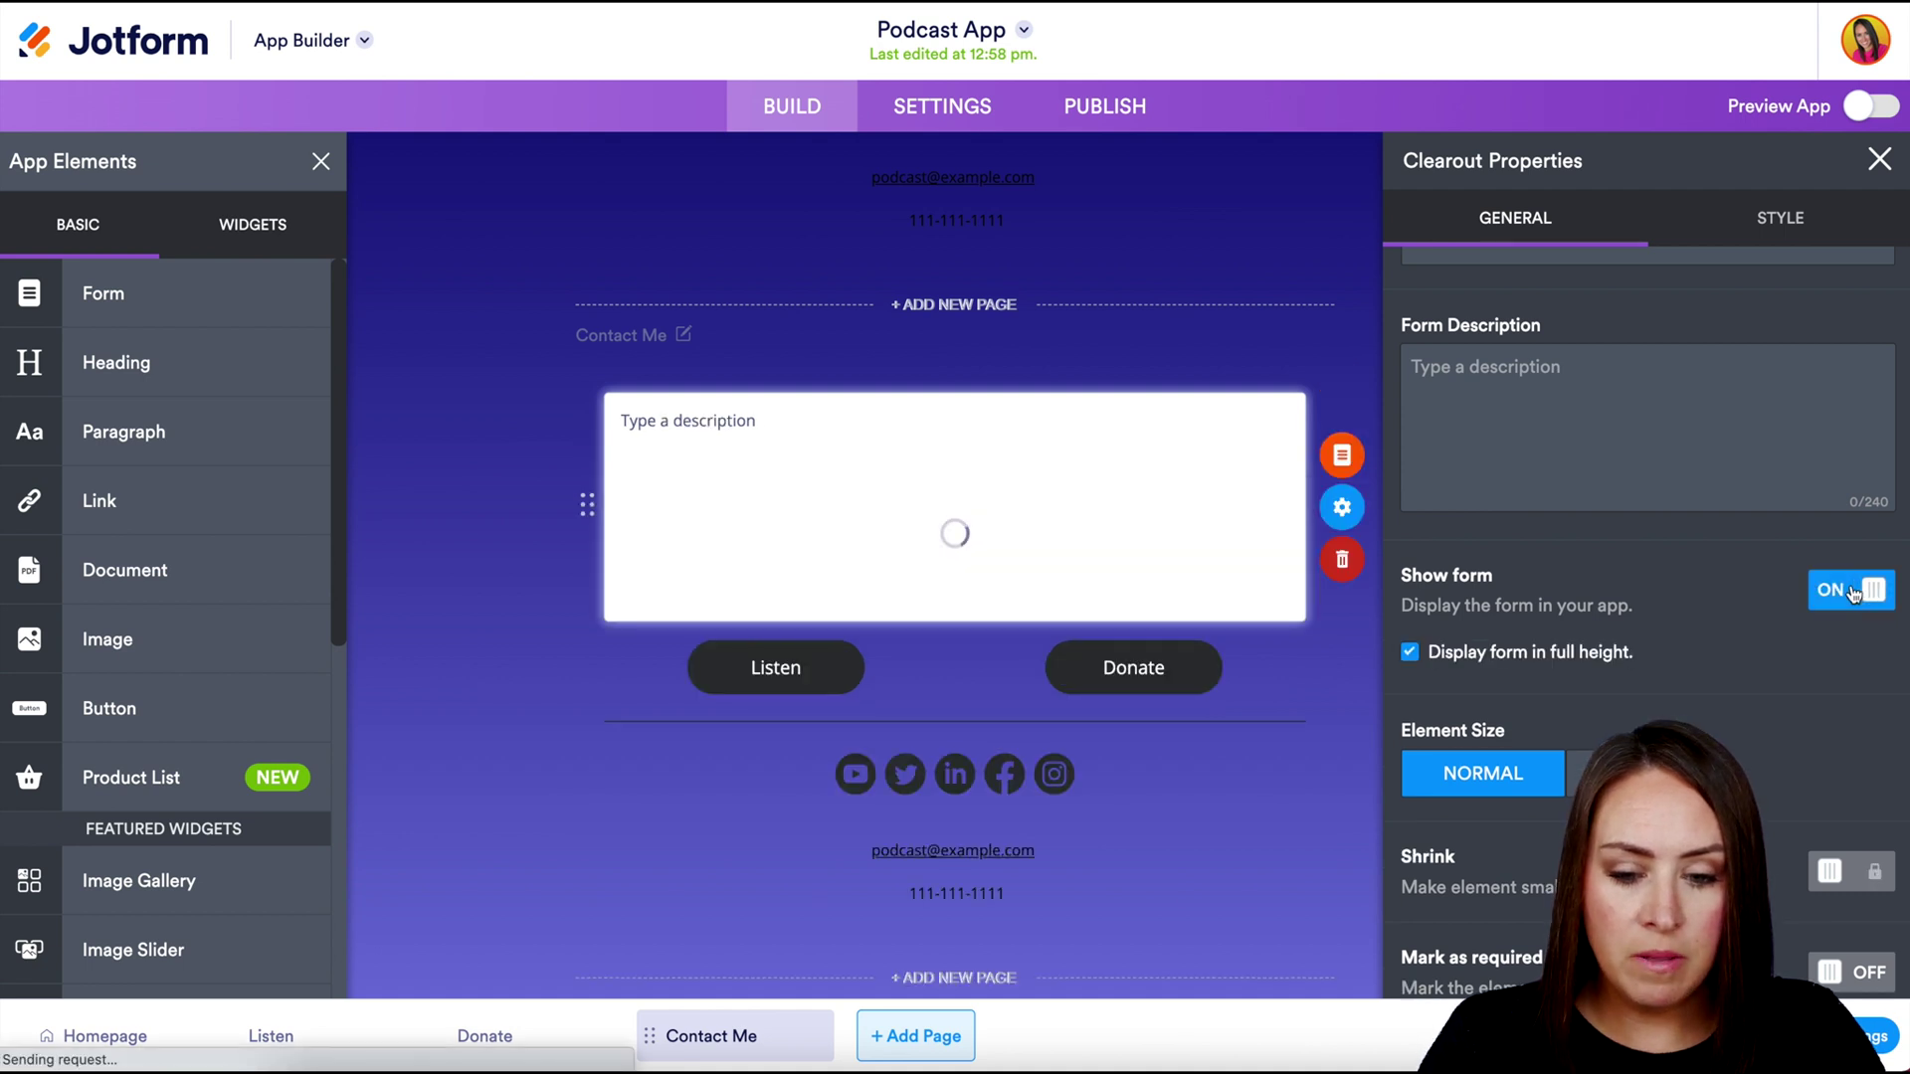
- Check the displayed Clearout form and the target pages of the Listen and Donate buttons on the Contact Me page
scroll(1164, 674, down, 2)
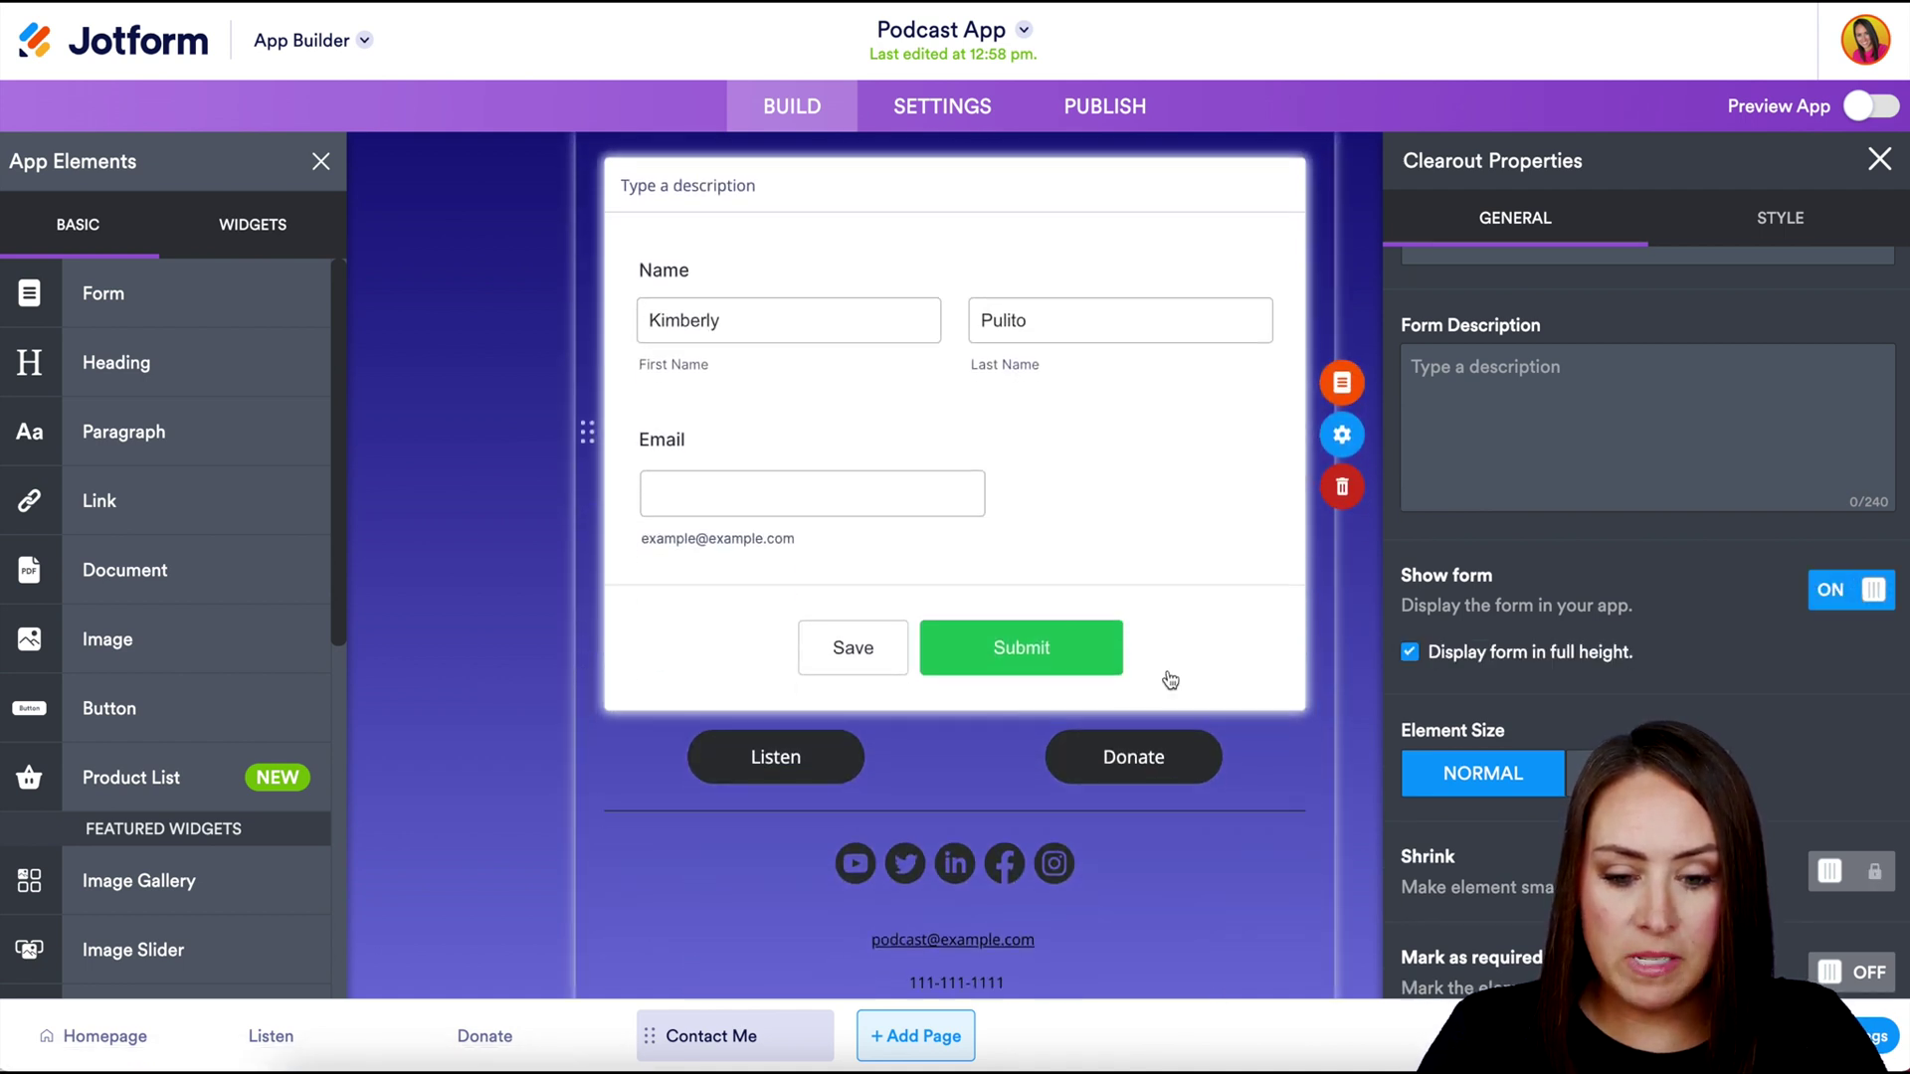
scroll(1170, 680, up, 1)
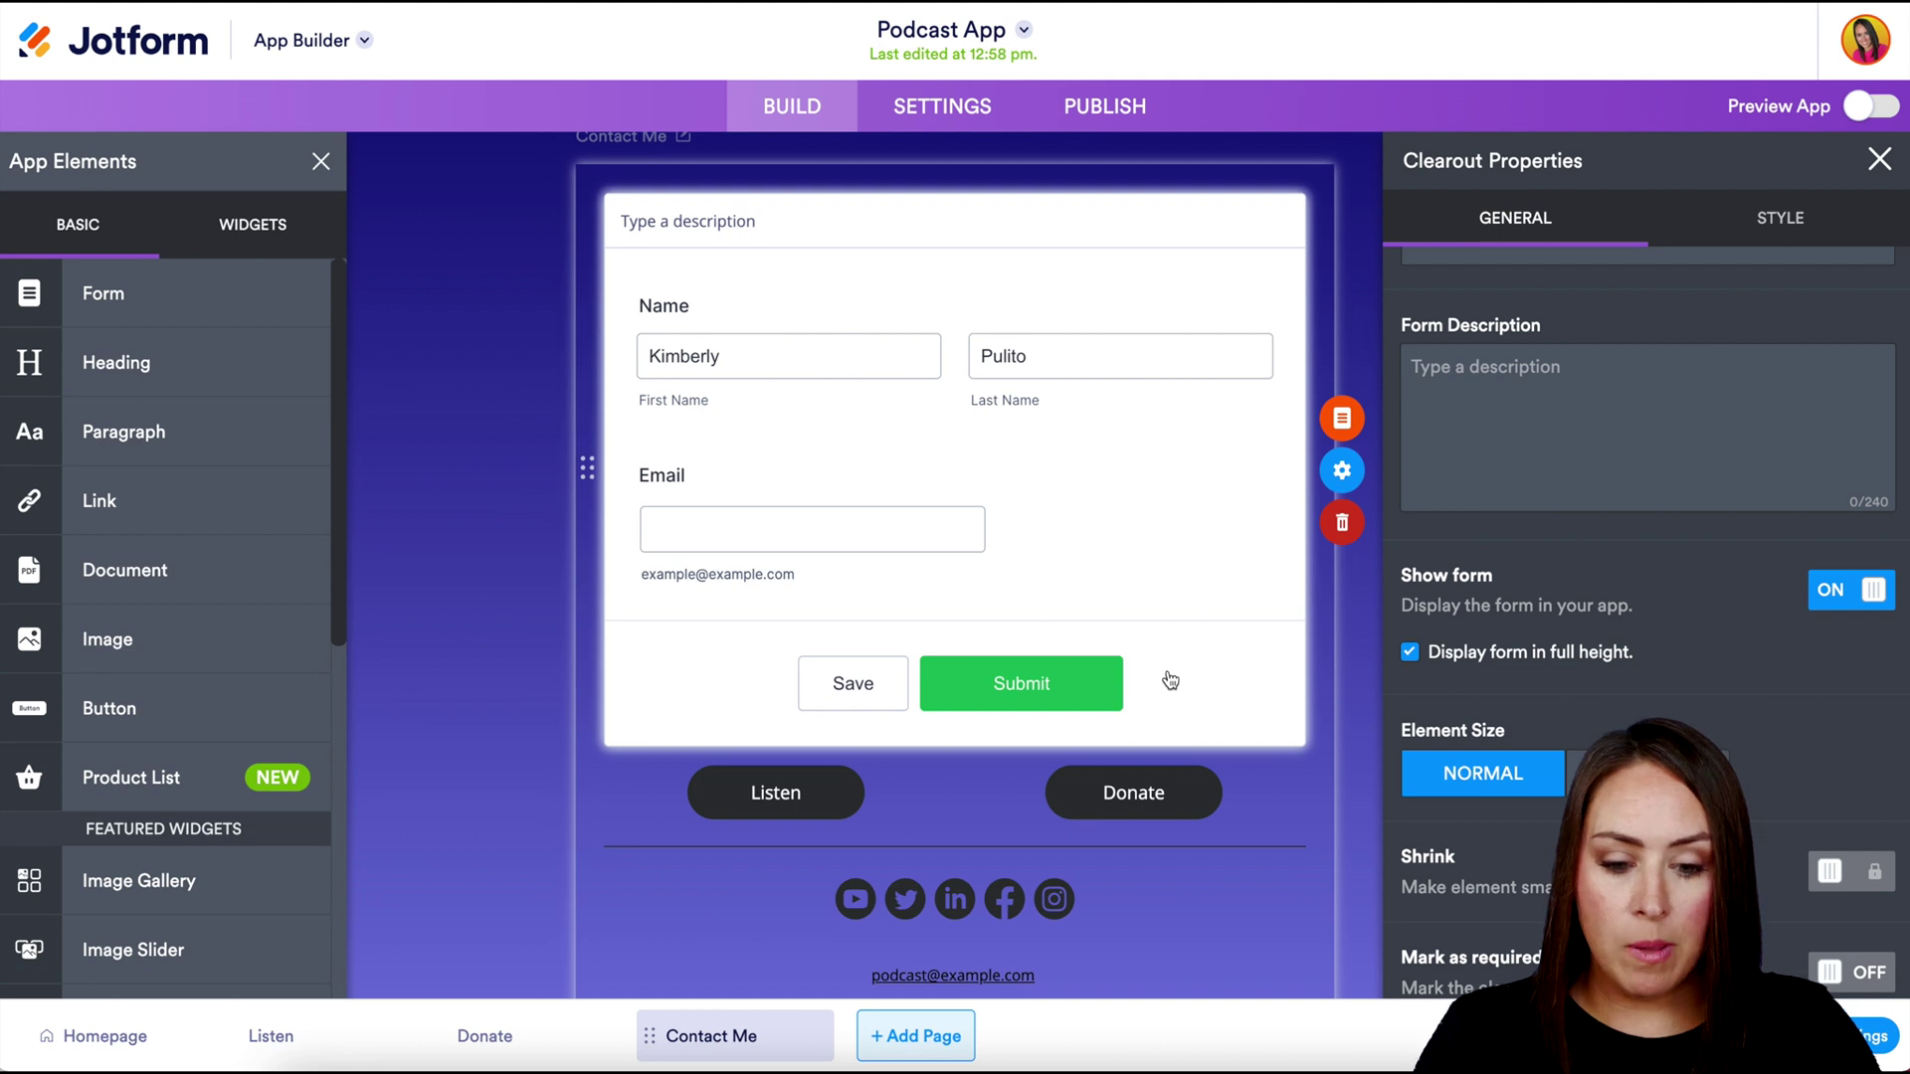
scroll(1166, 677, down, 3)
click(747, 537)
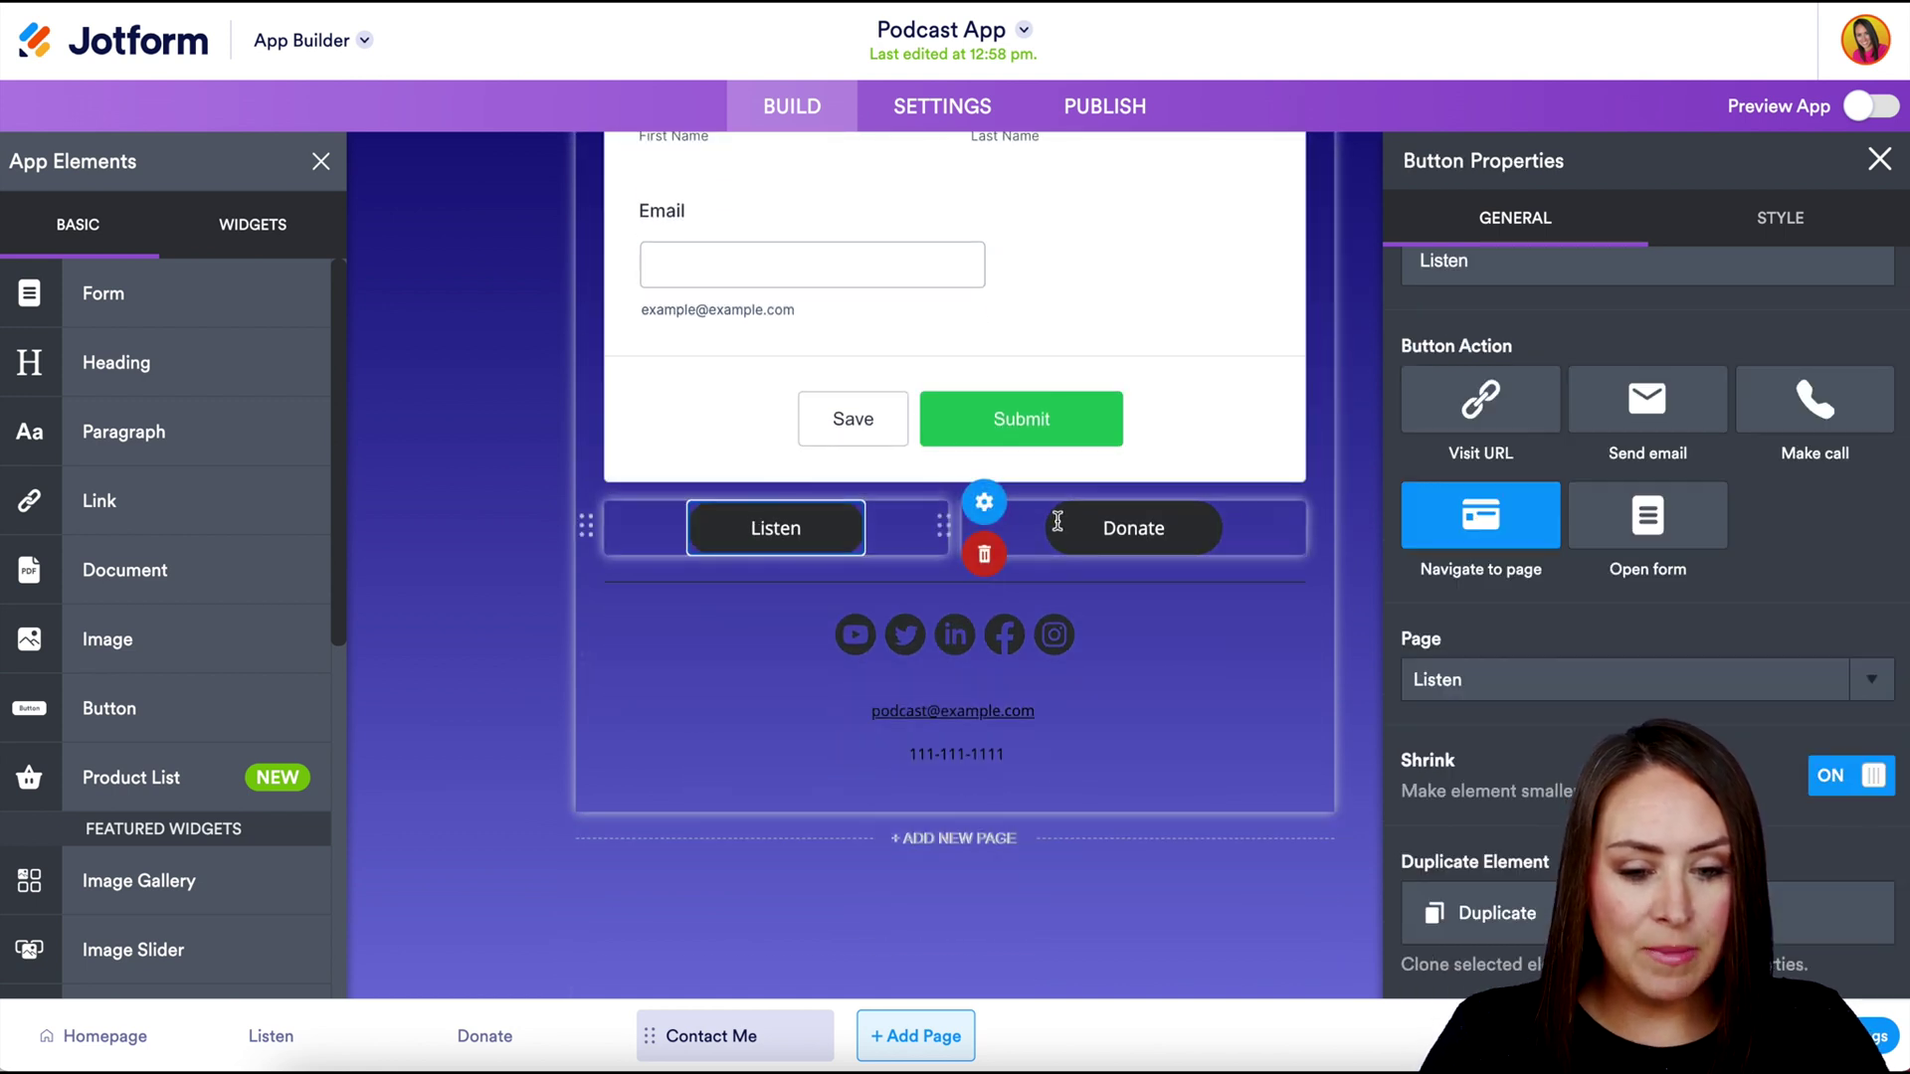
click(1111, 529)
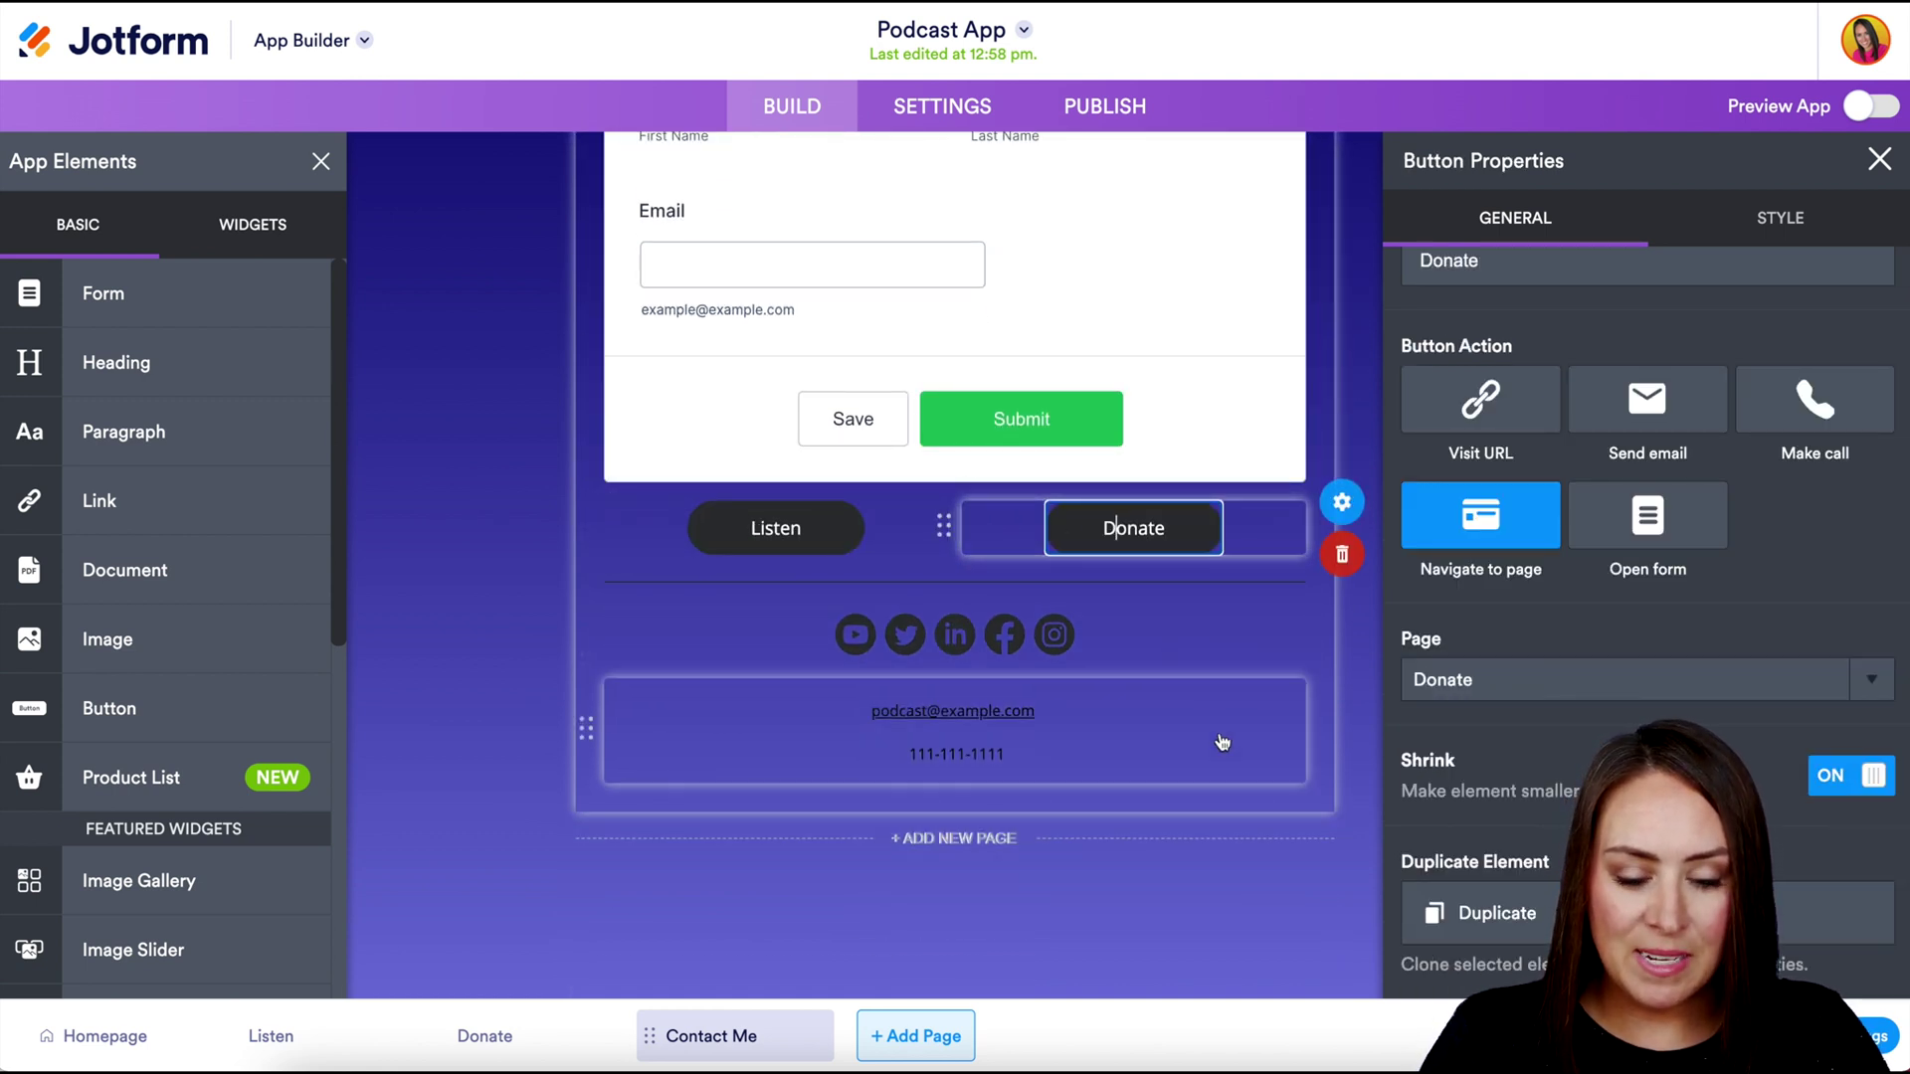
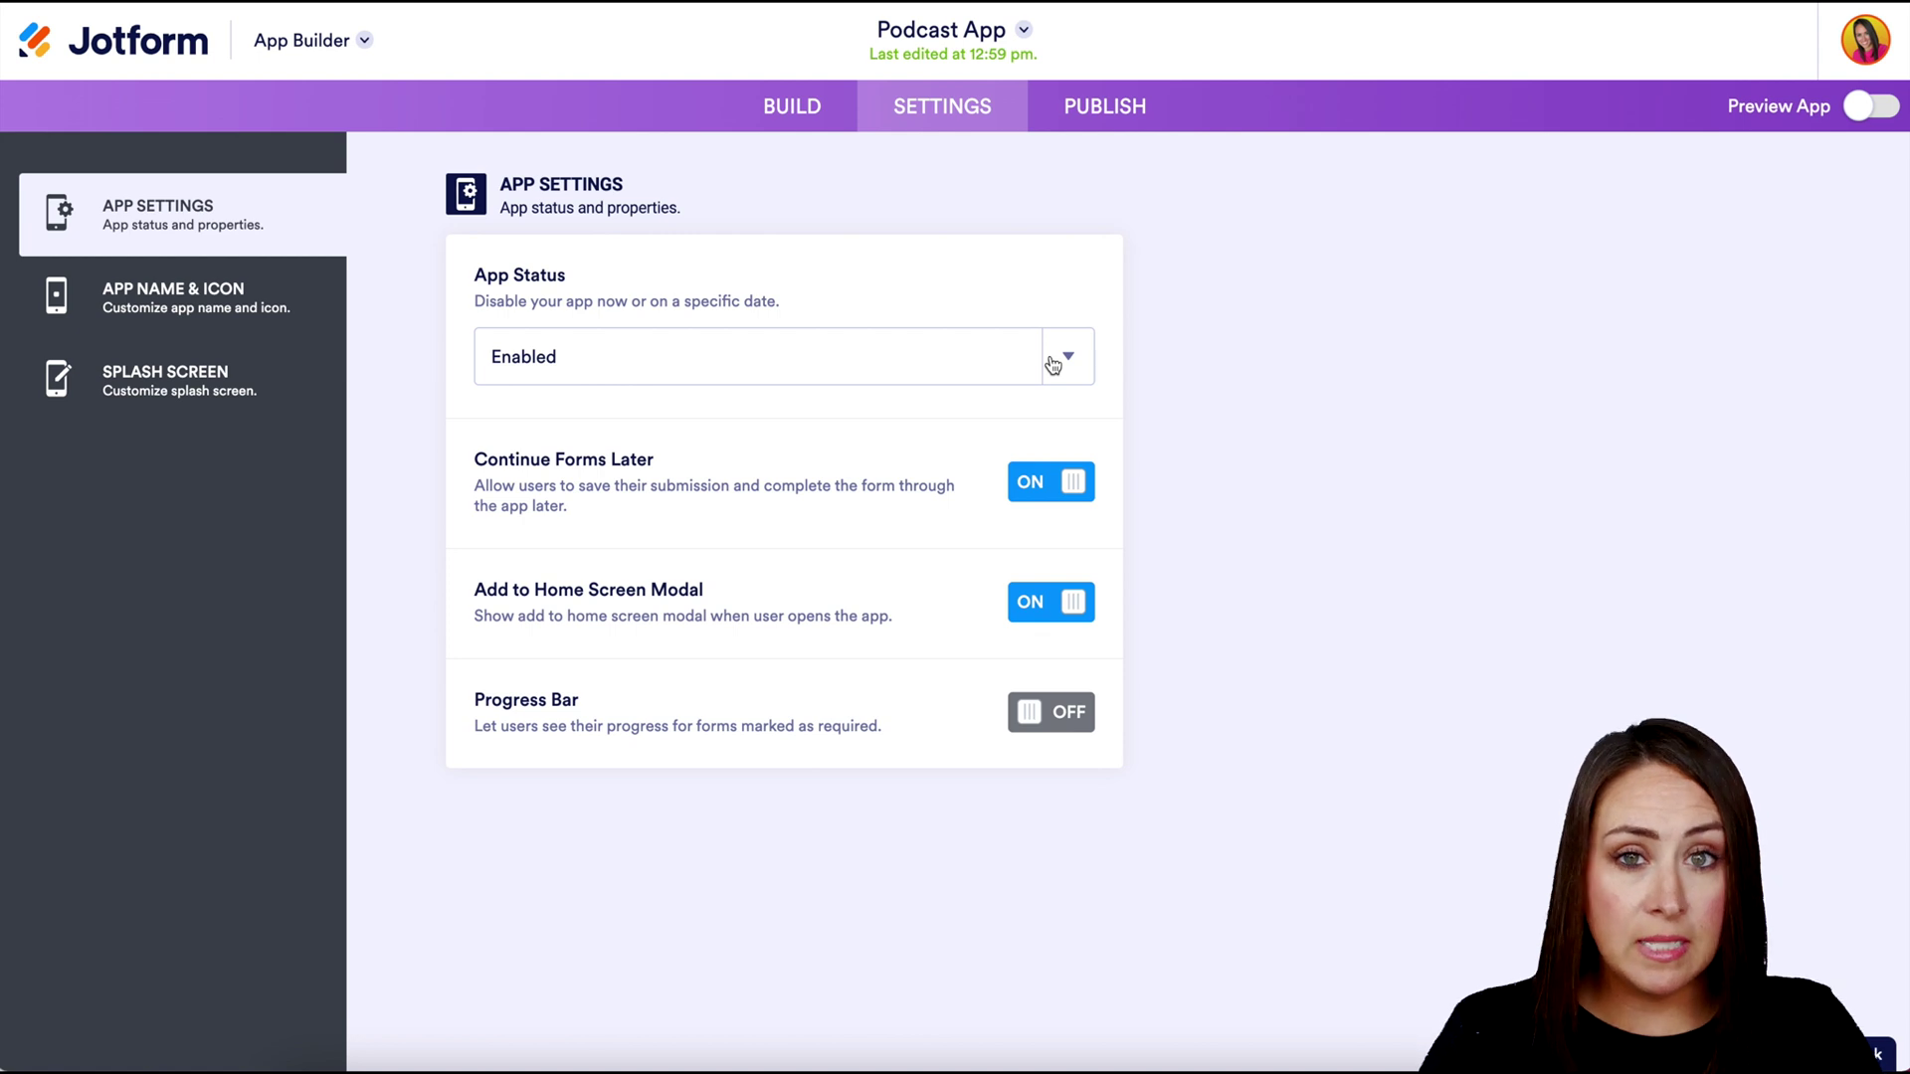
- Review the App Status options in the app settings without changing the selection
click(1053, 366)
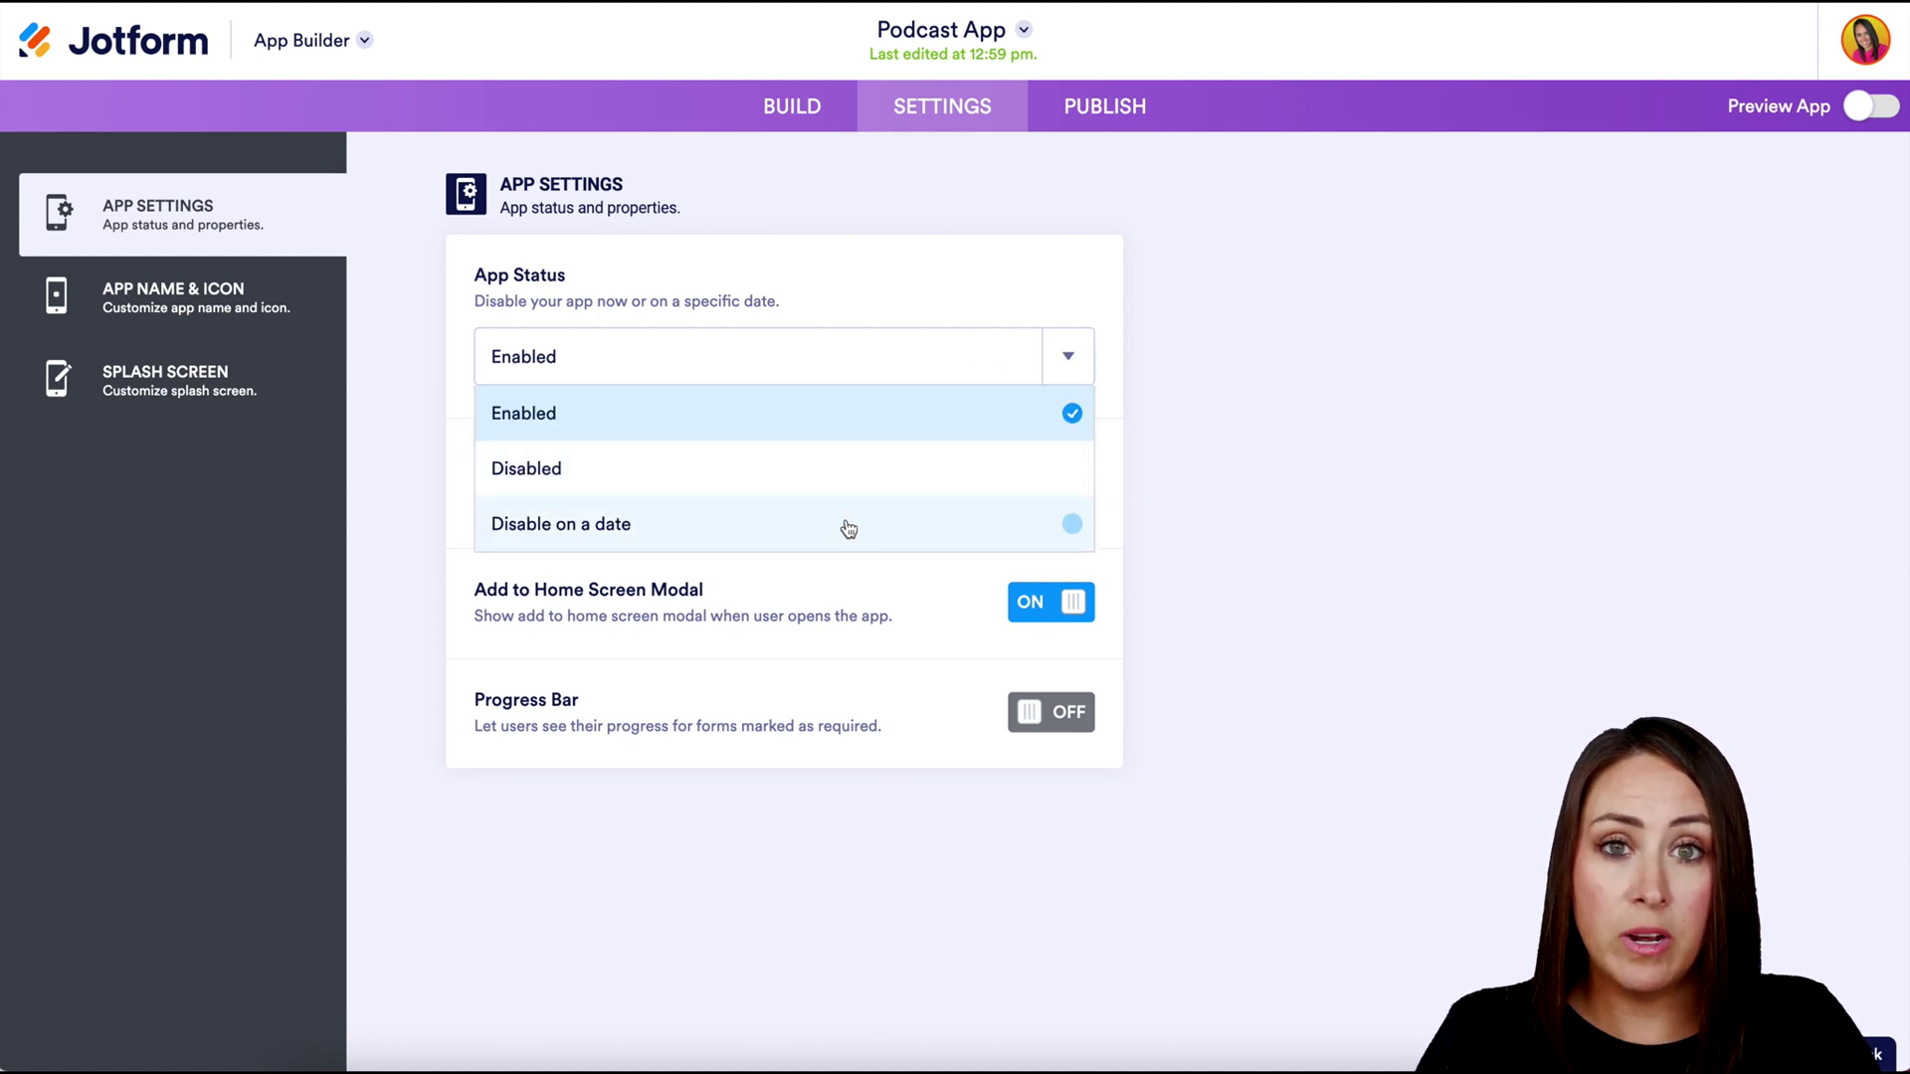
click(1068, 362)
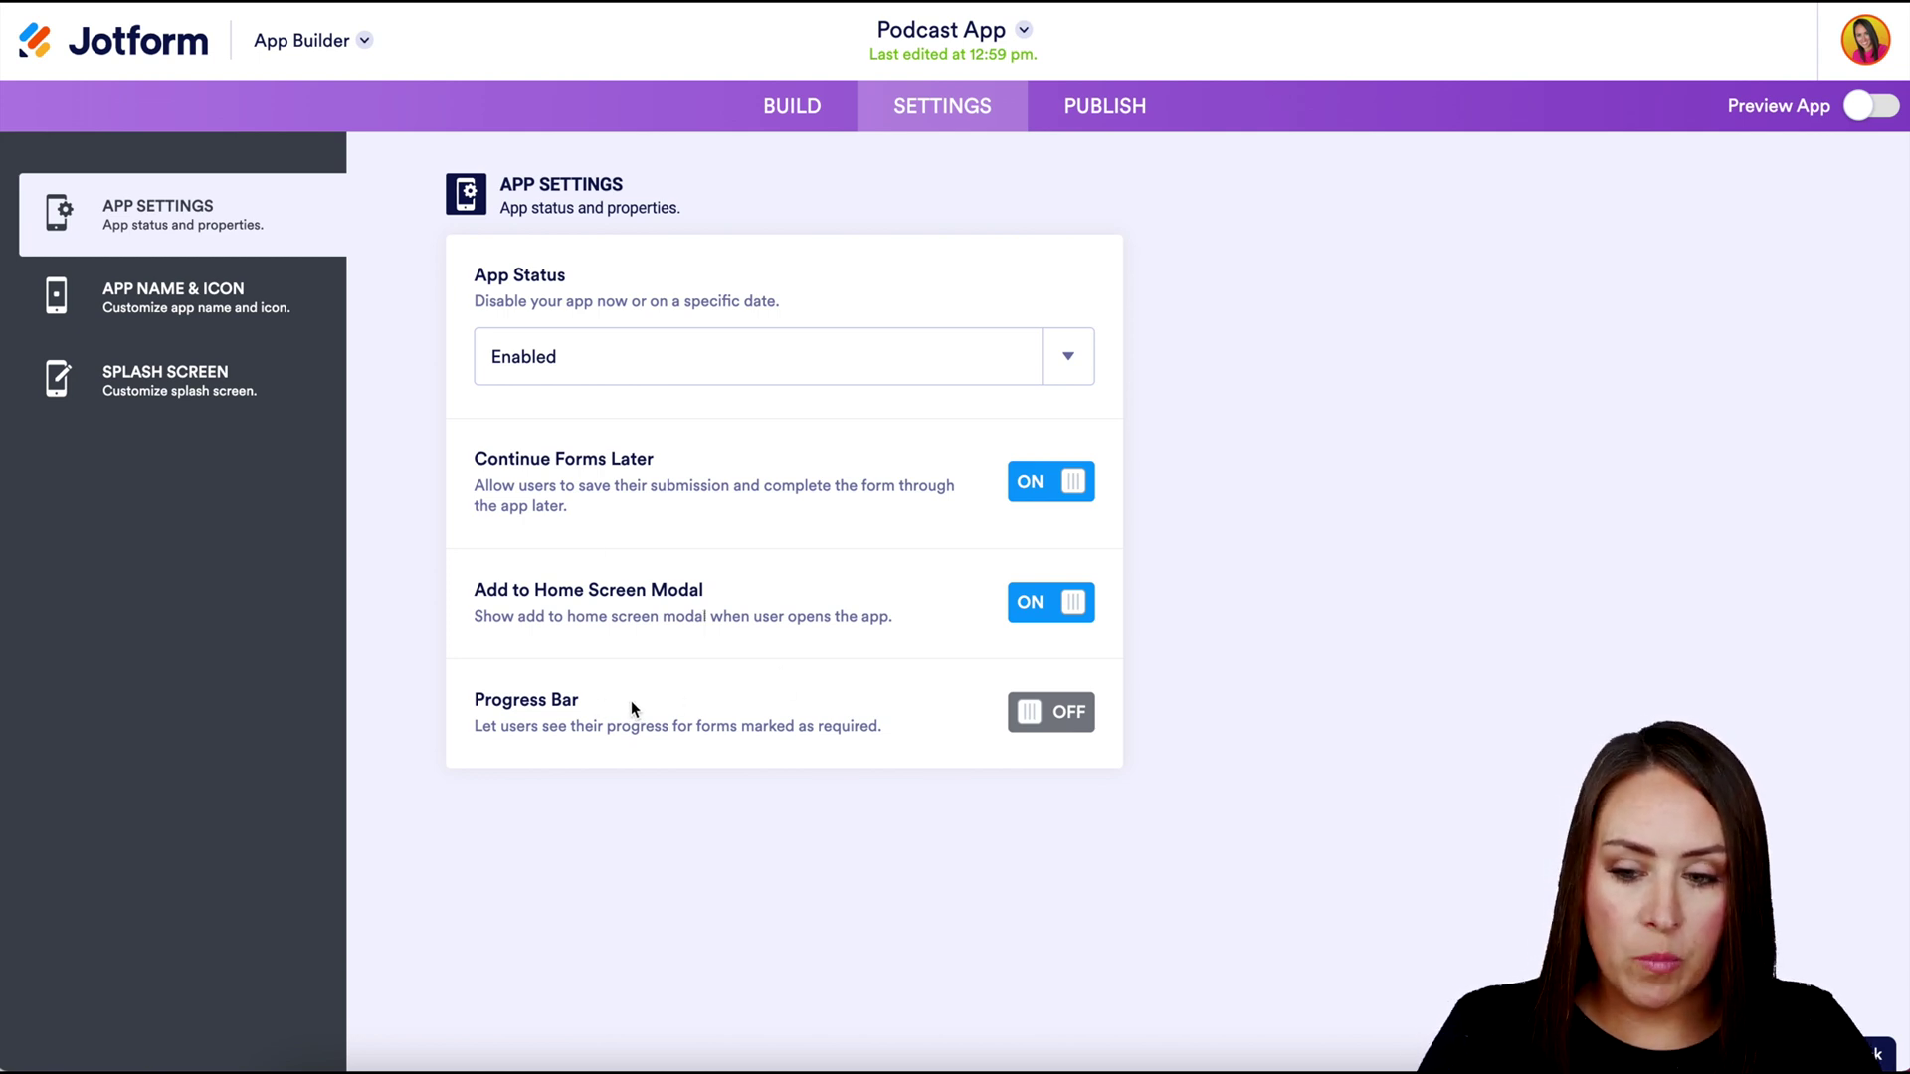
- Rename the app as Momentum Podcast in the app name and icon settings
click(124, 302)
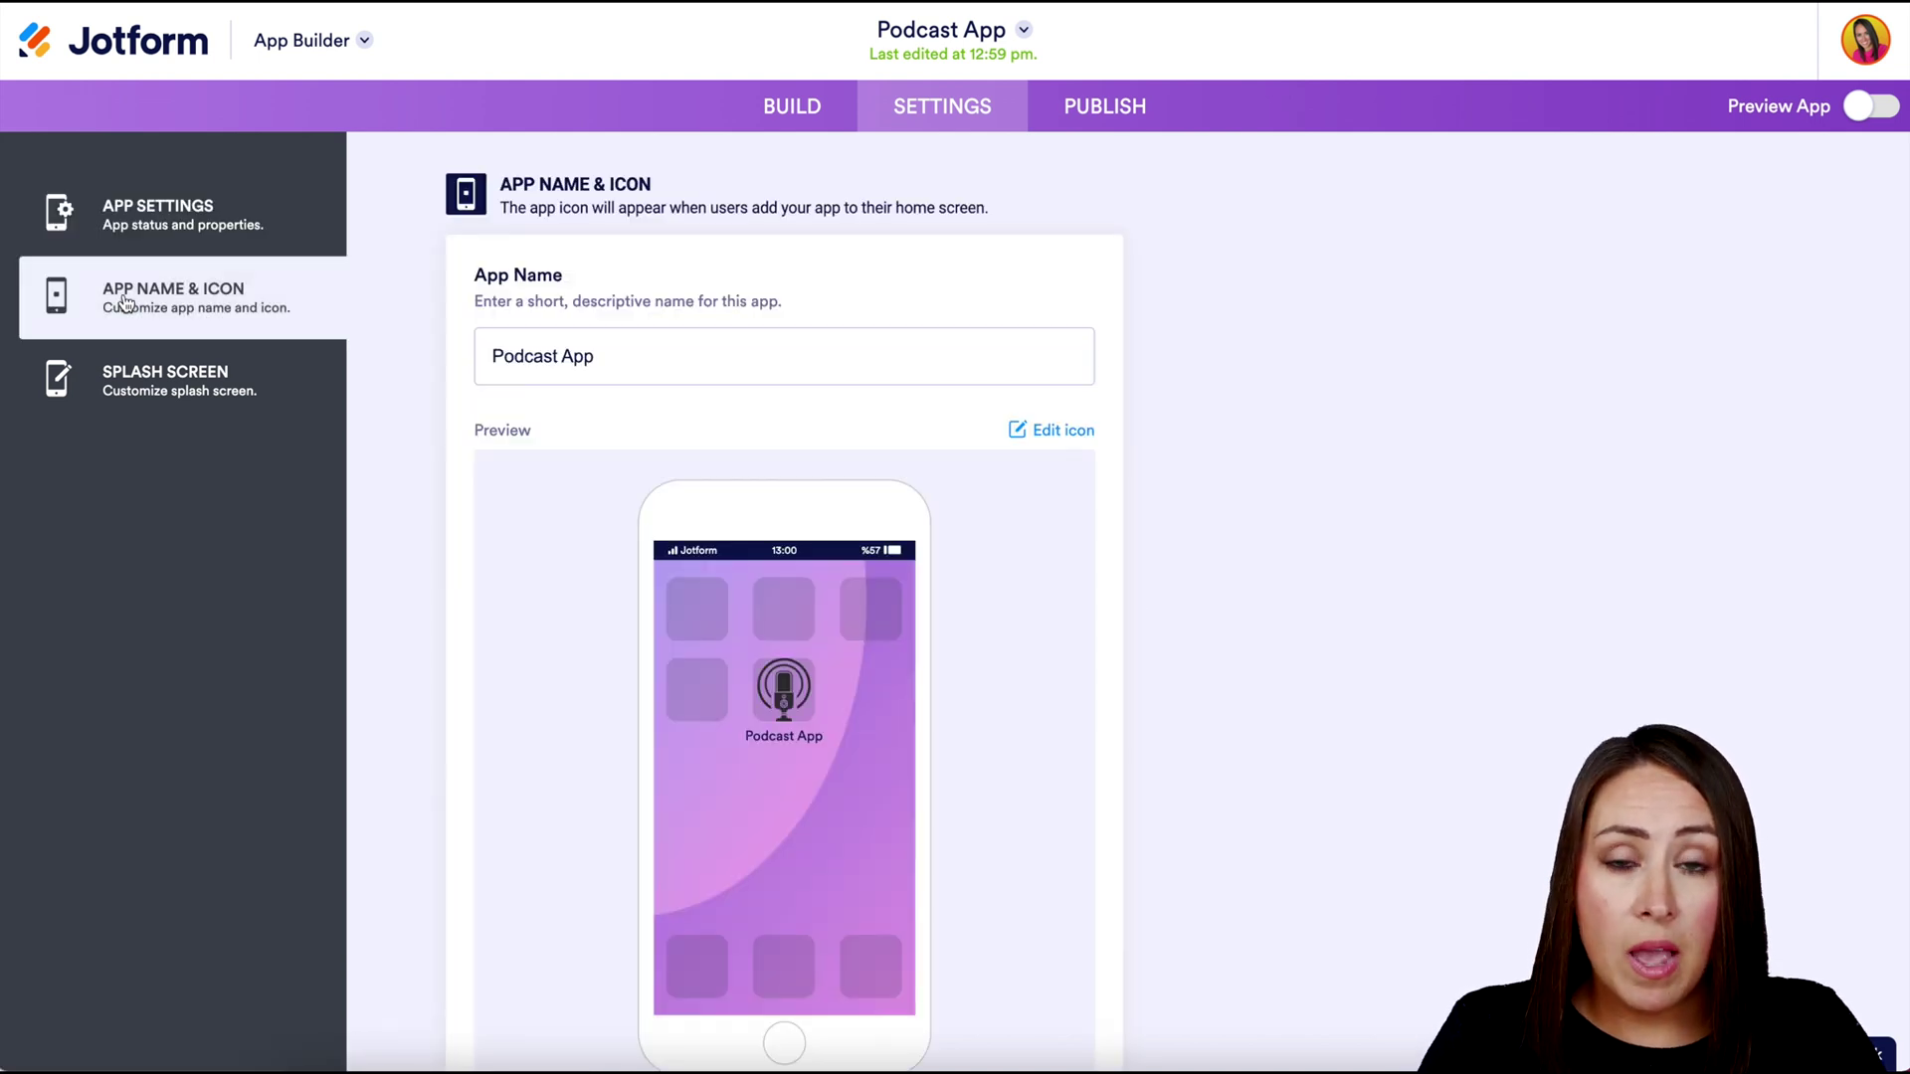
double_click(587, 358)
key(BackSpace)
key(BackSpace)
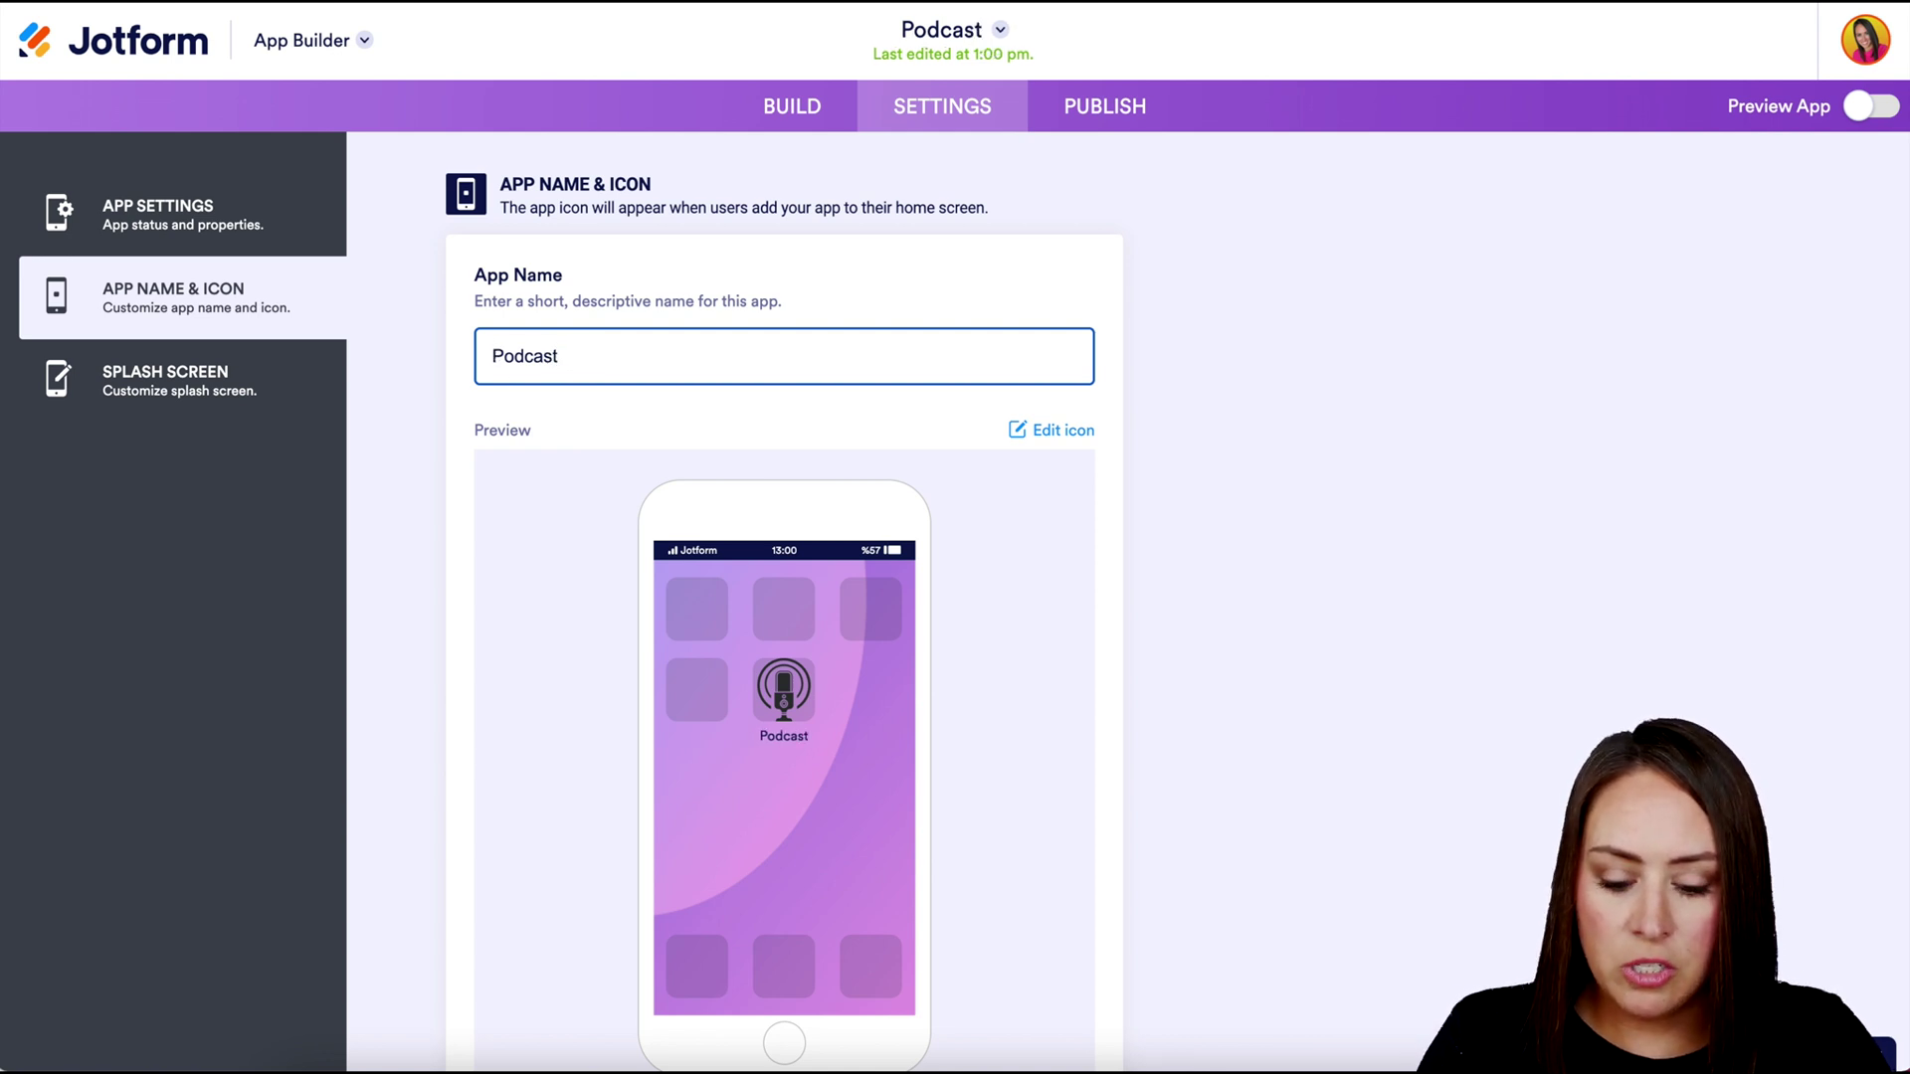
text(om)
key(BackSpace)
key(BackSpace)
text(Momentu)
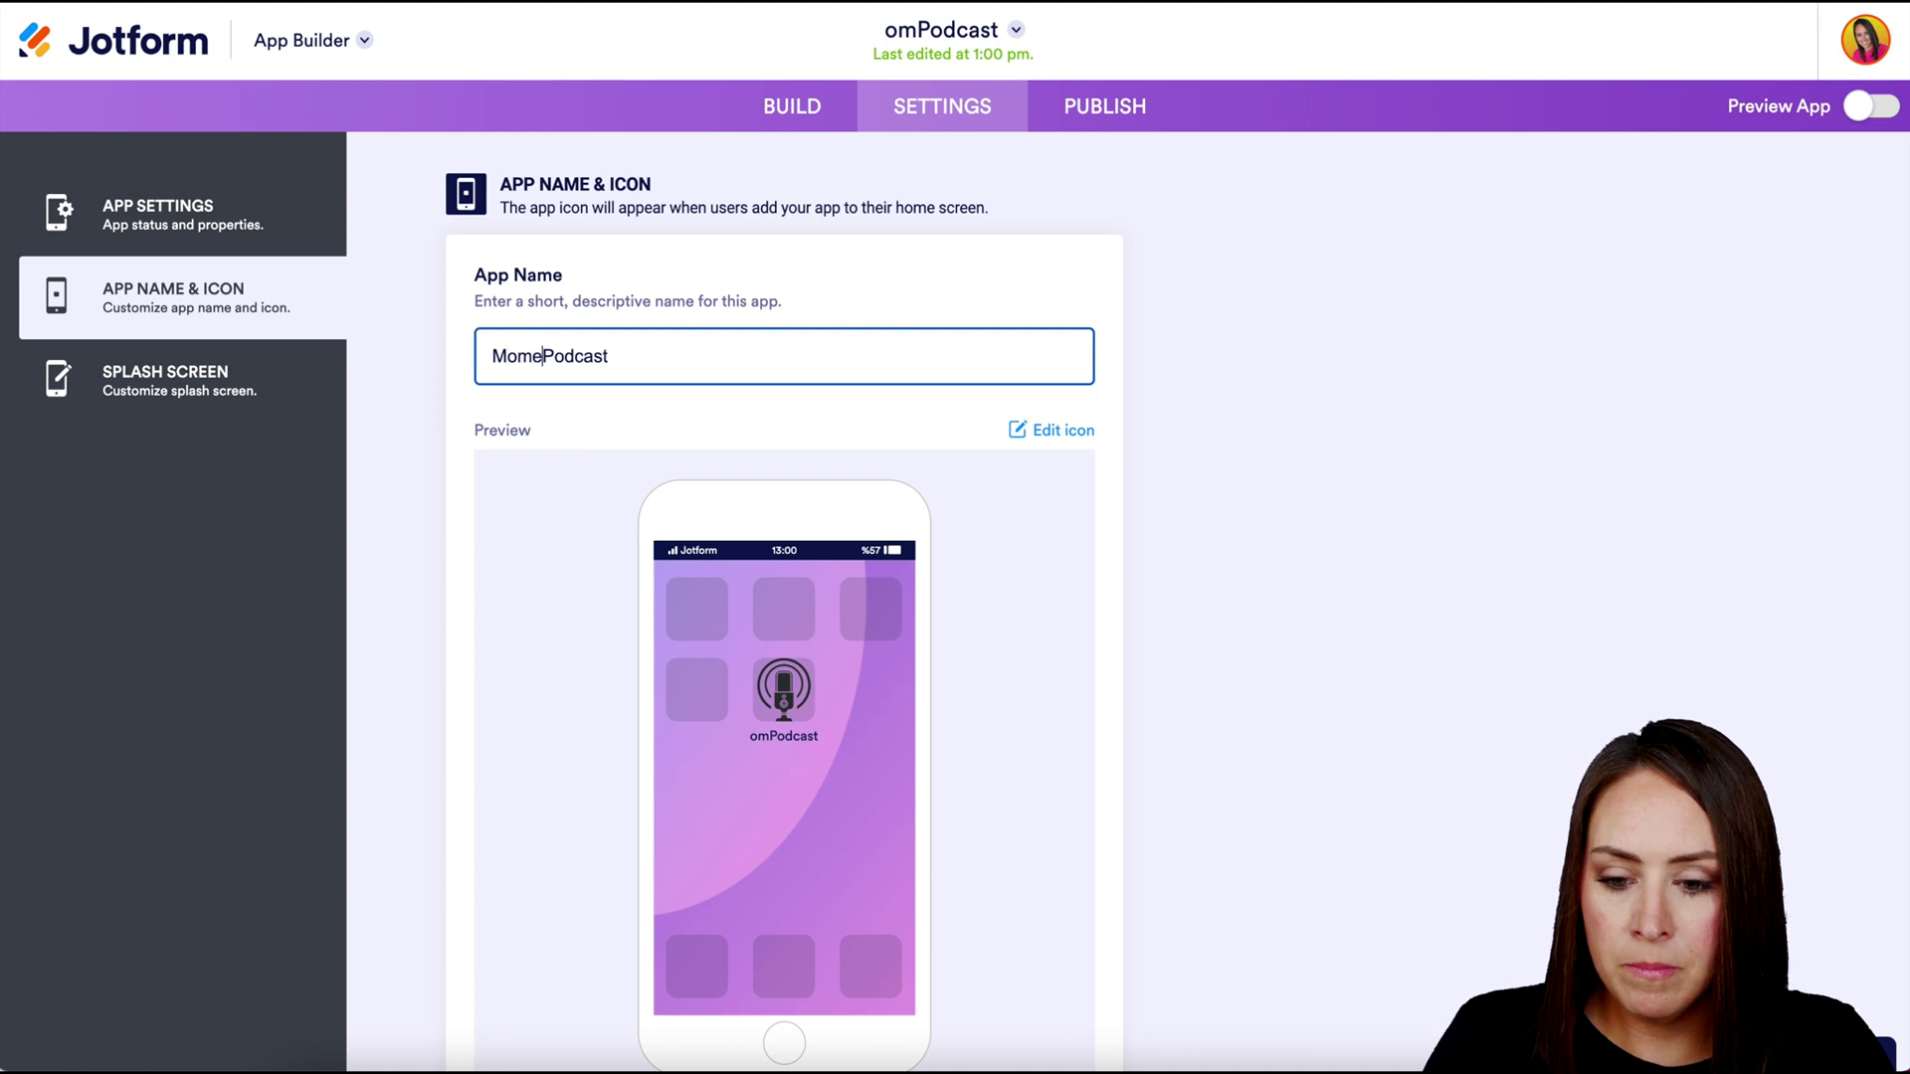
text(m)
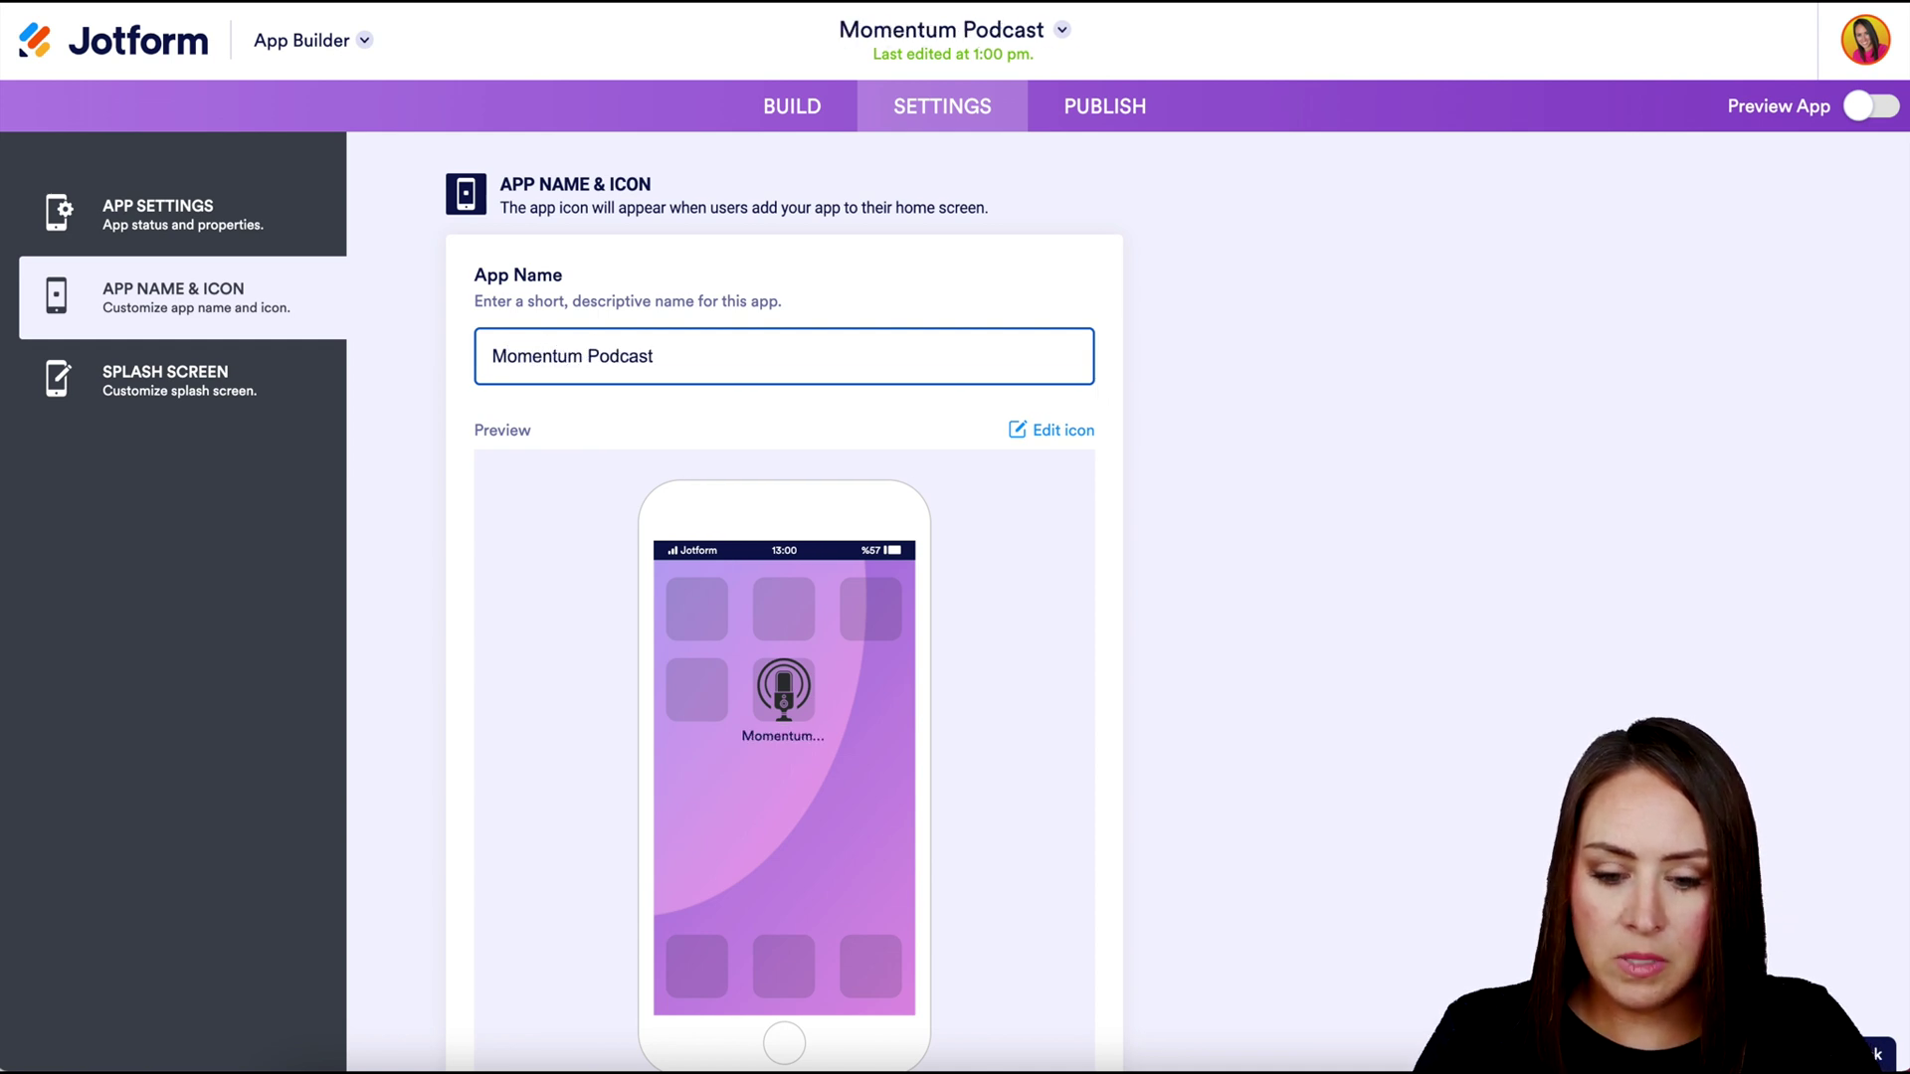
- Look through the image and icon choices for the app icon, keeping the microphone image
click(1071, 440)
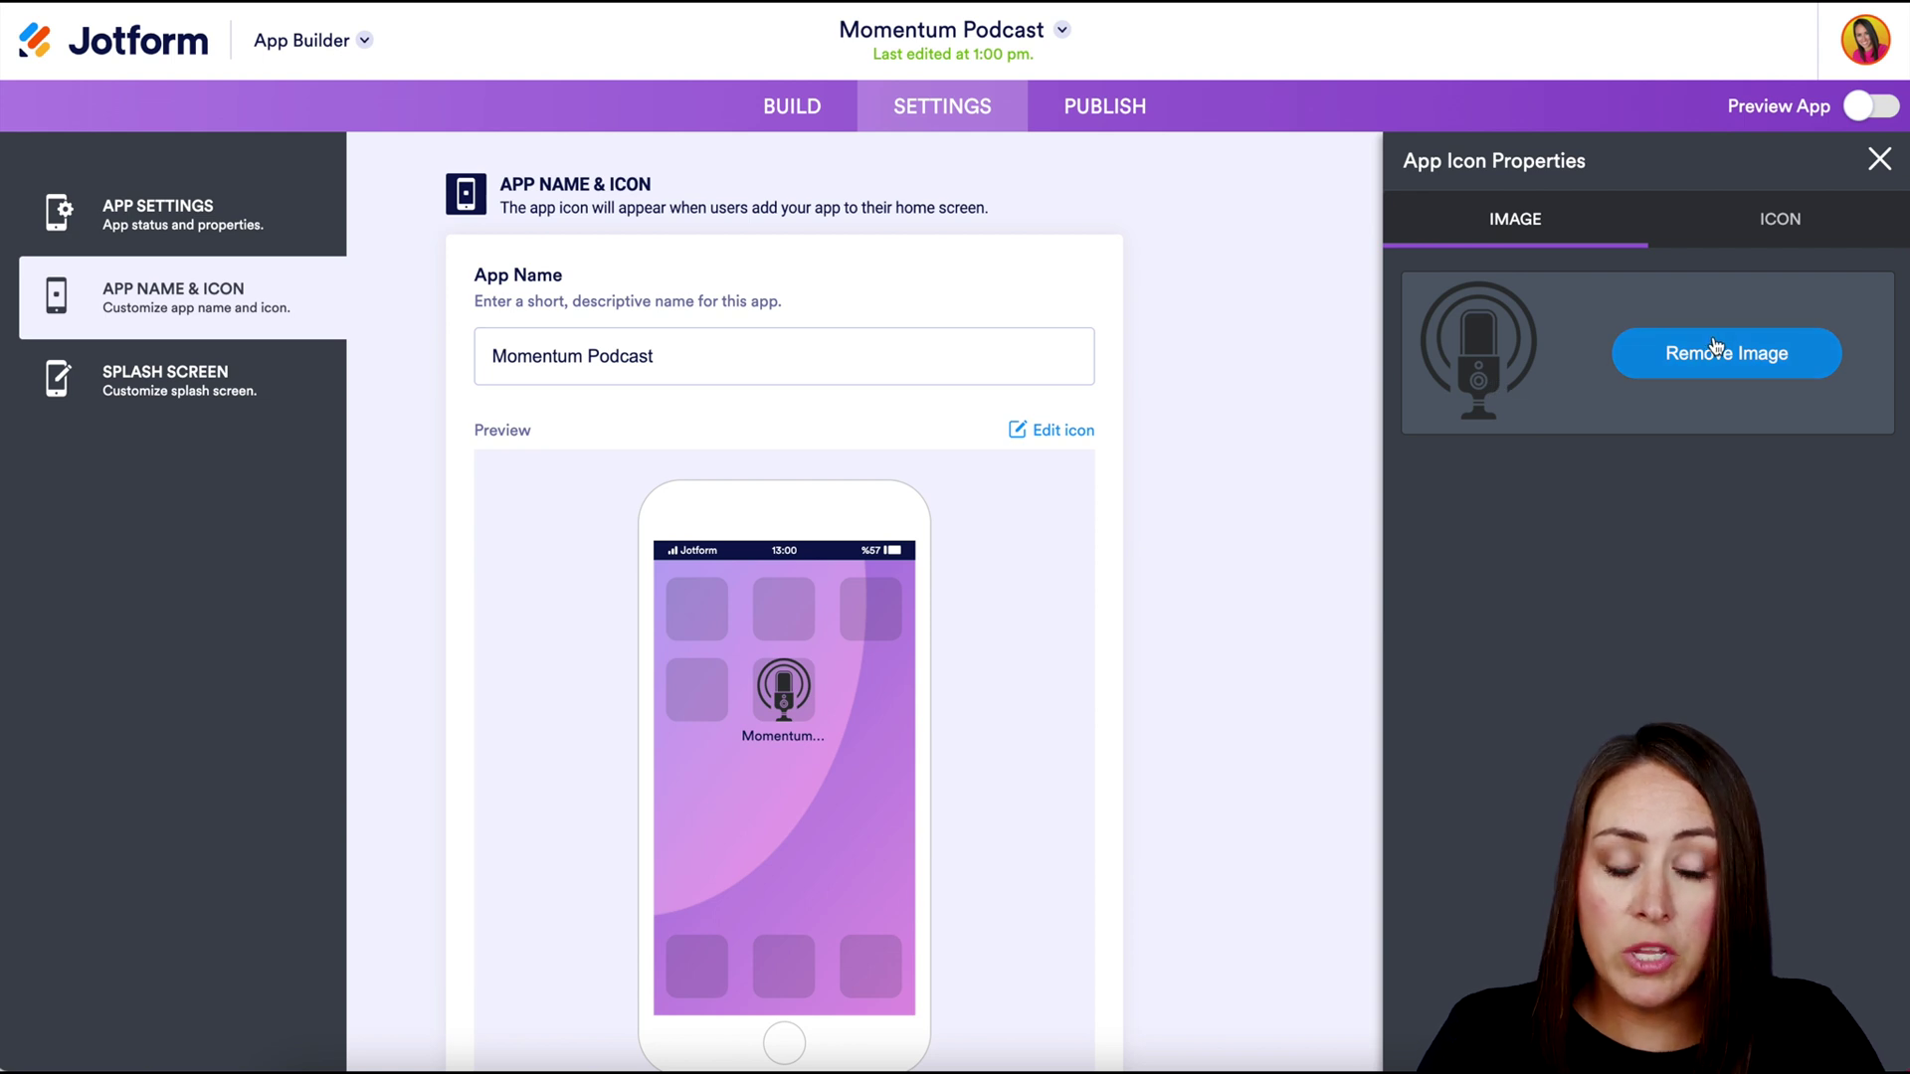
click(1802, 221)
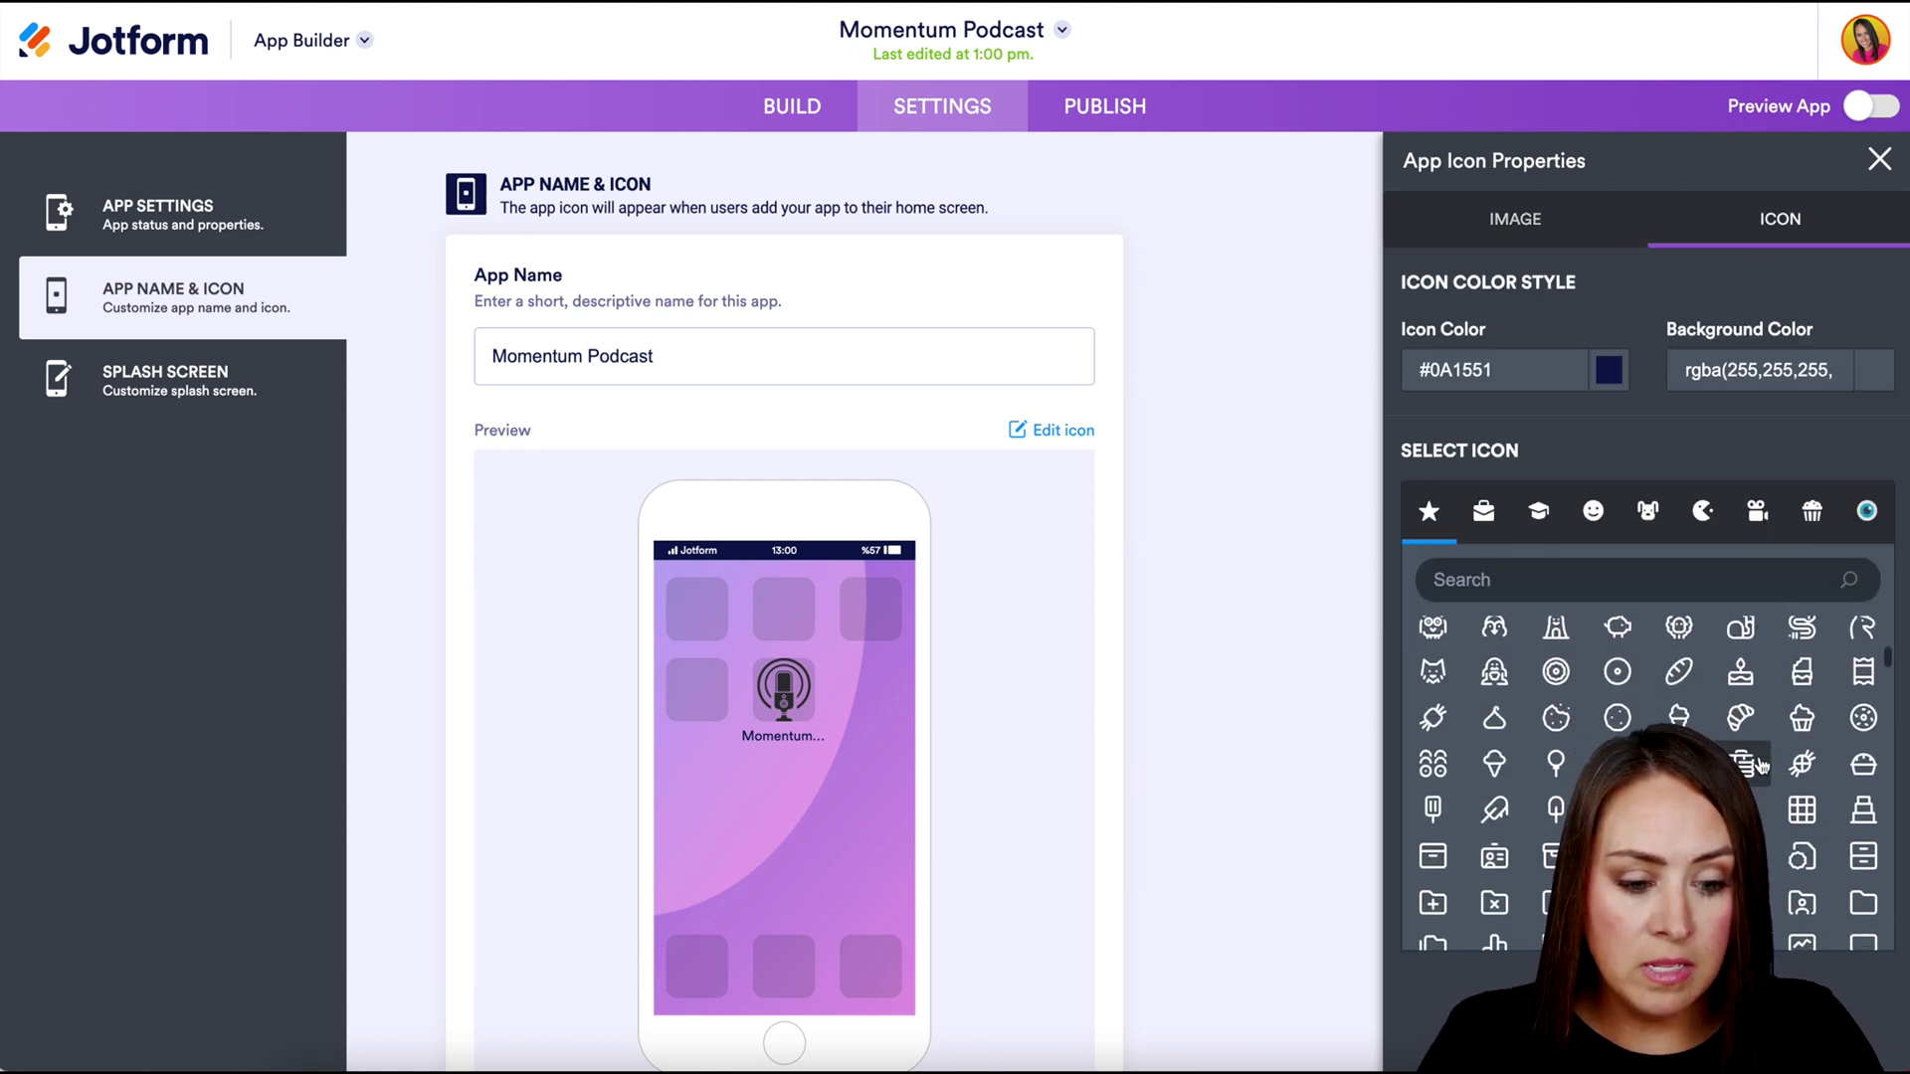
scroll(1759, 765, up, 5)
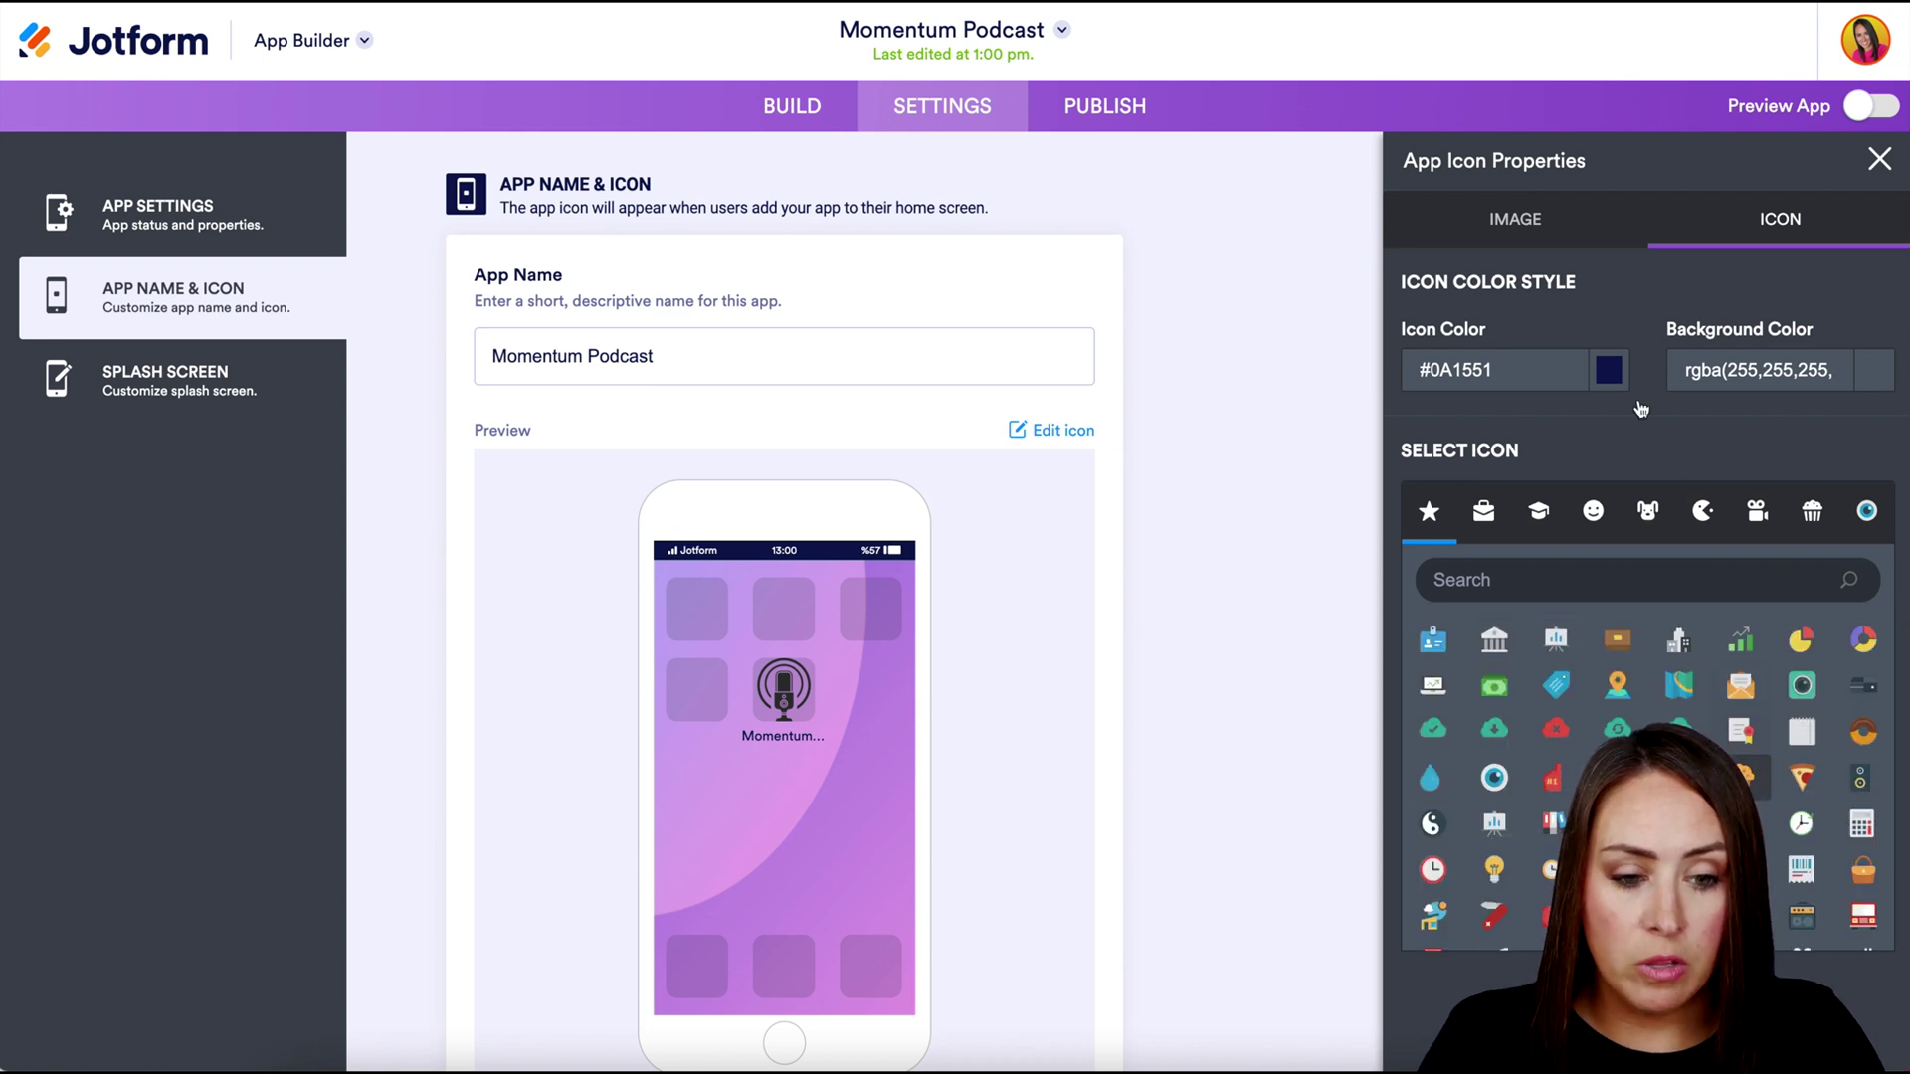
click(1545, 225)
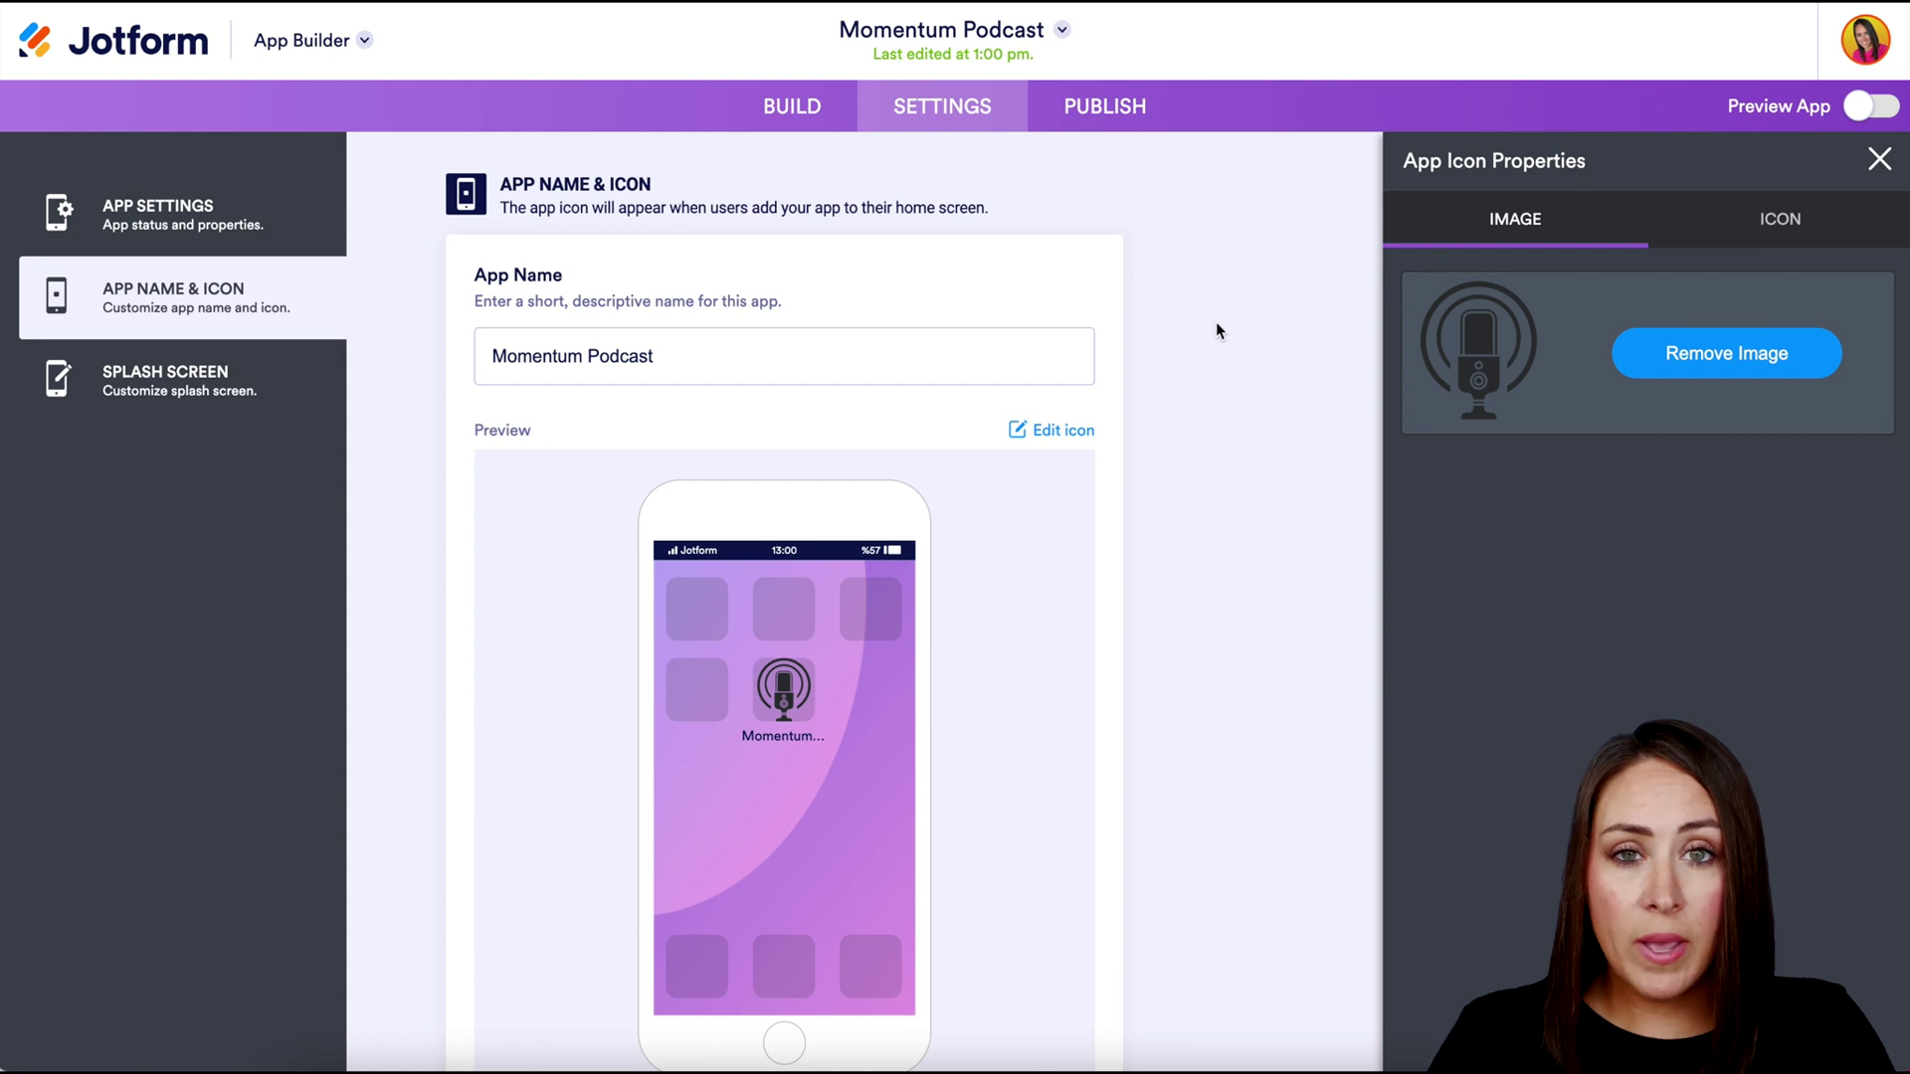
- Set the splash screen's background color to dark blue #22226e
click(187, 388)
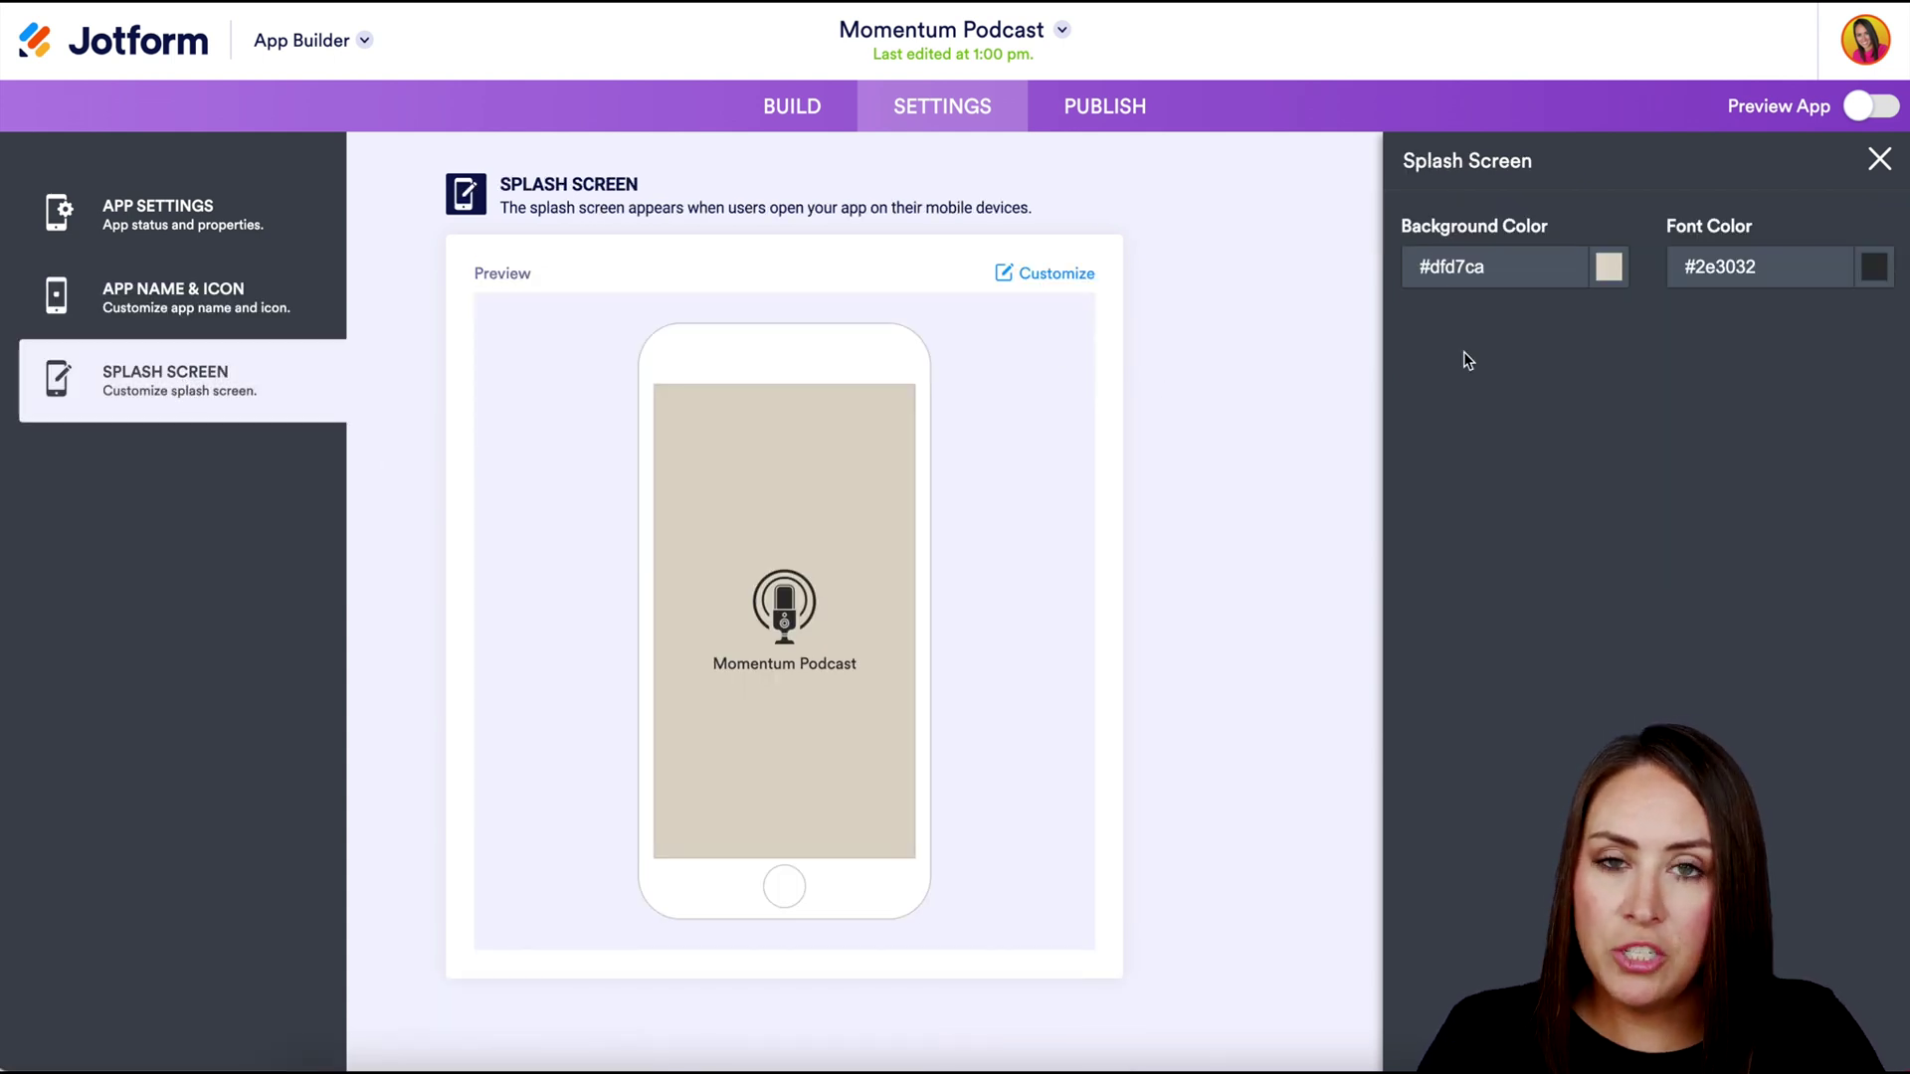
click(1543, 264)
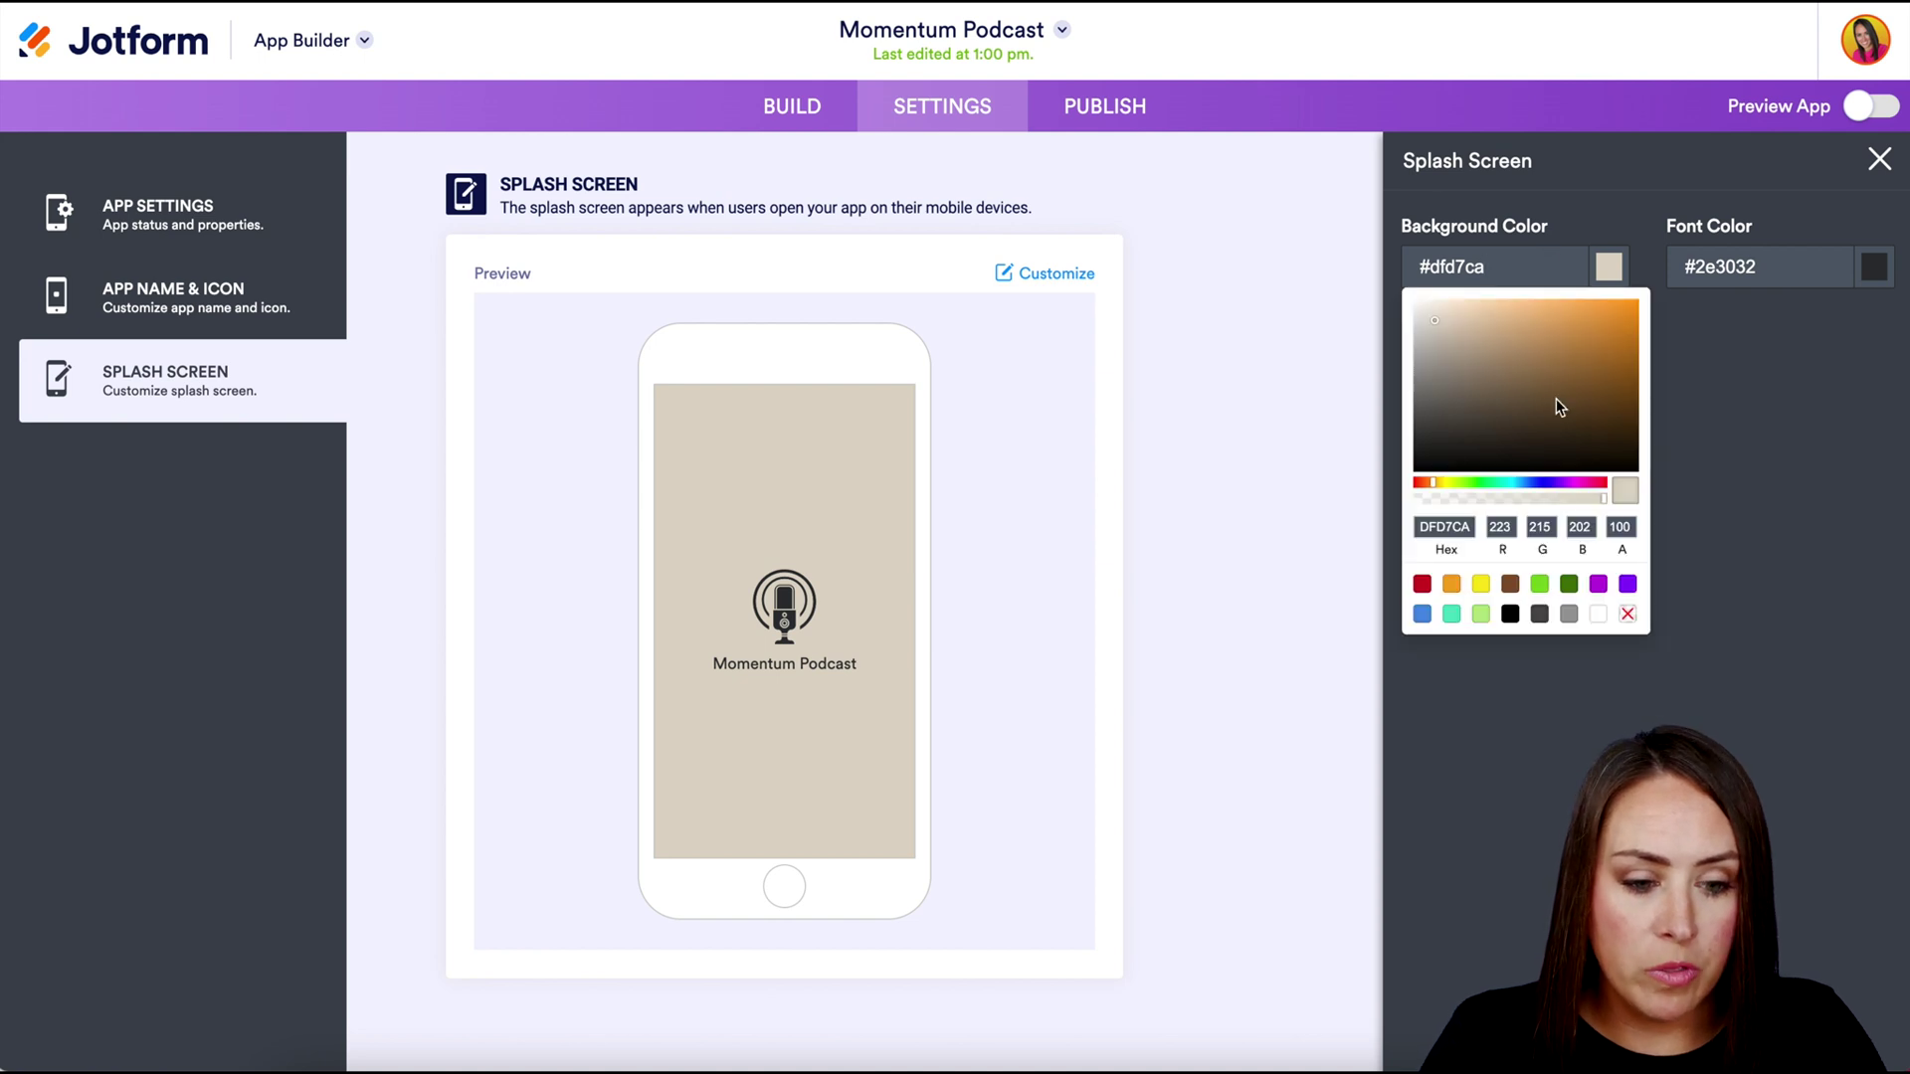
click(1544, 484)
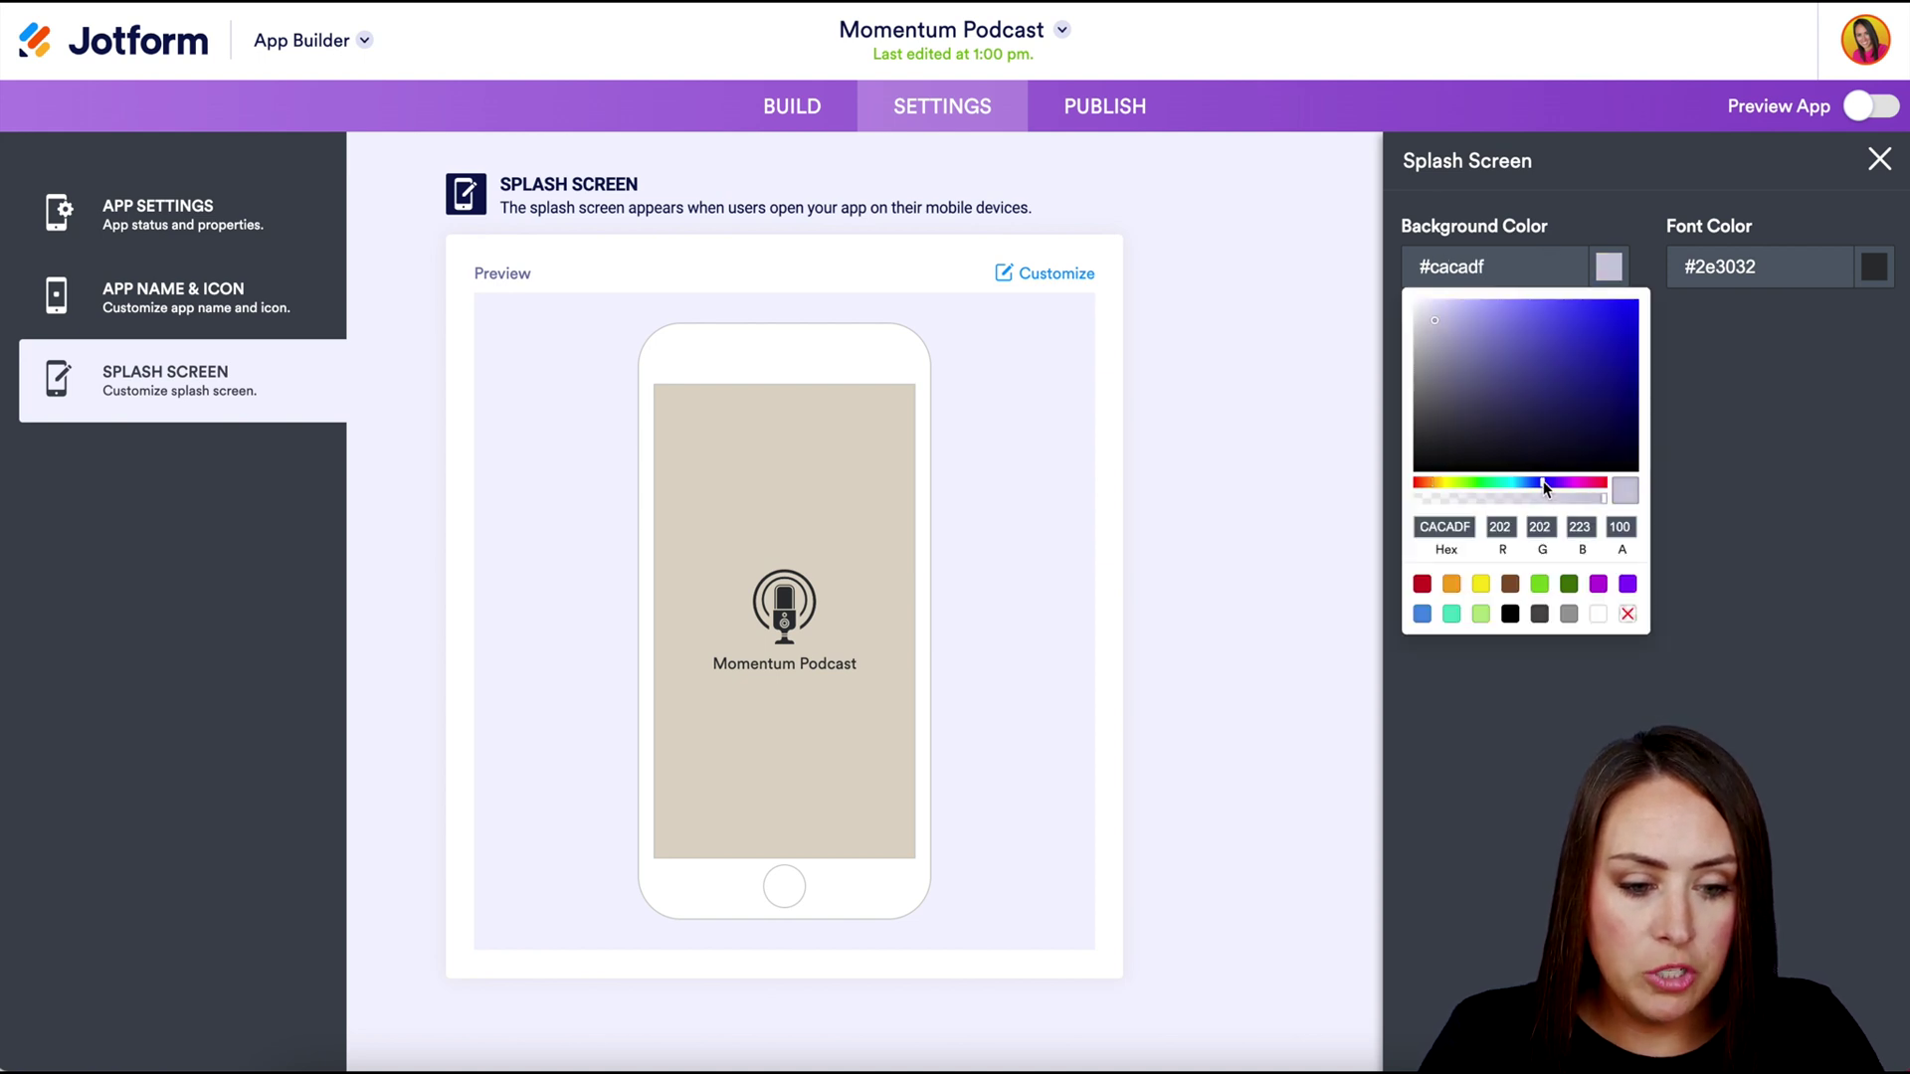
click(1612, 391)
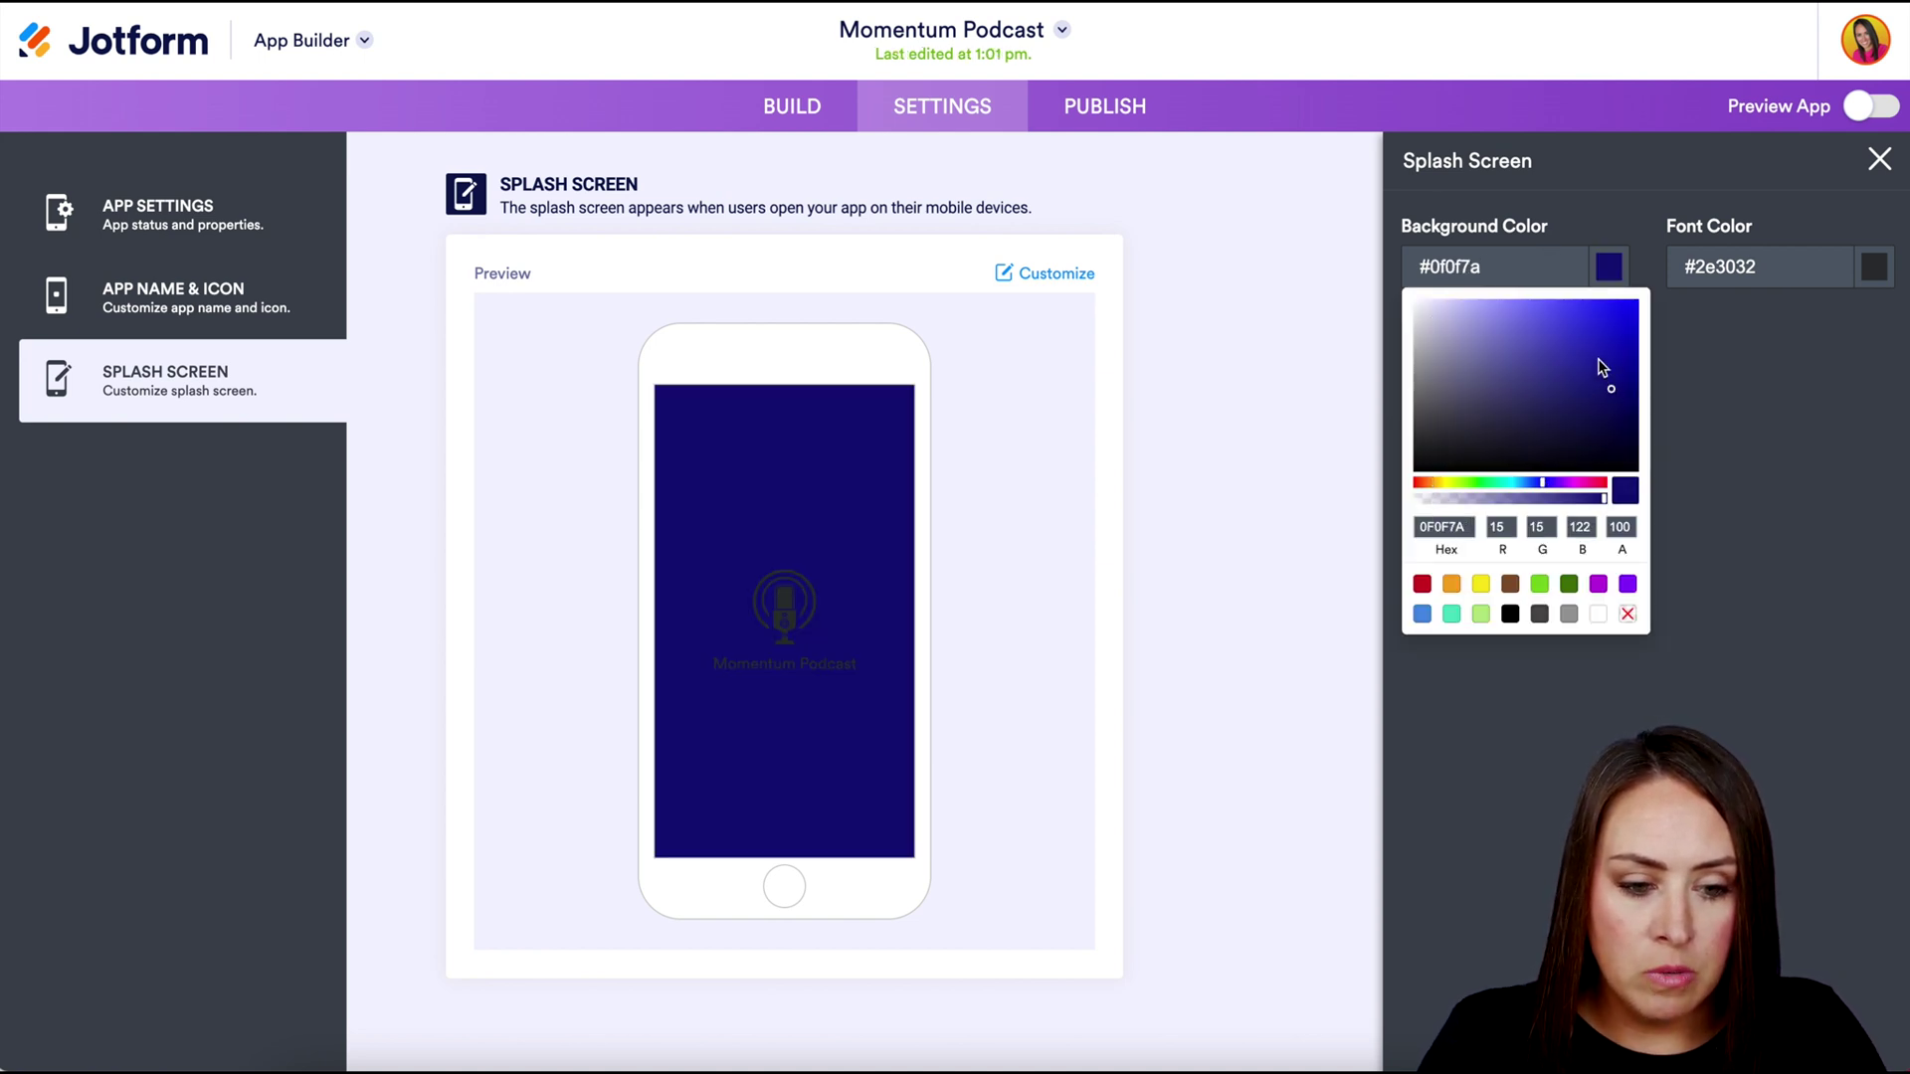
click(1598, 358)
click(1514, 389)
click(1569, 397)
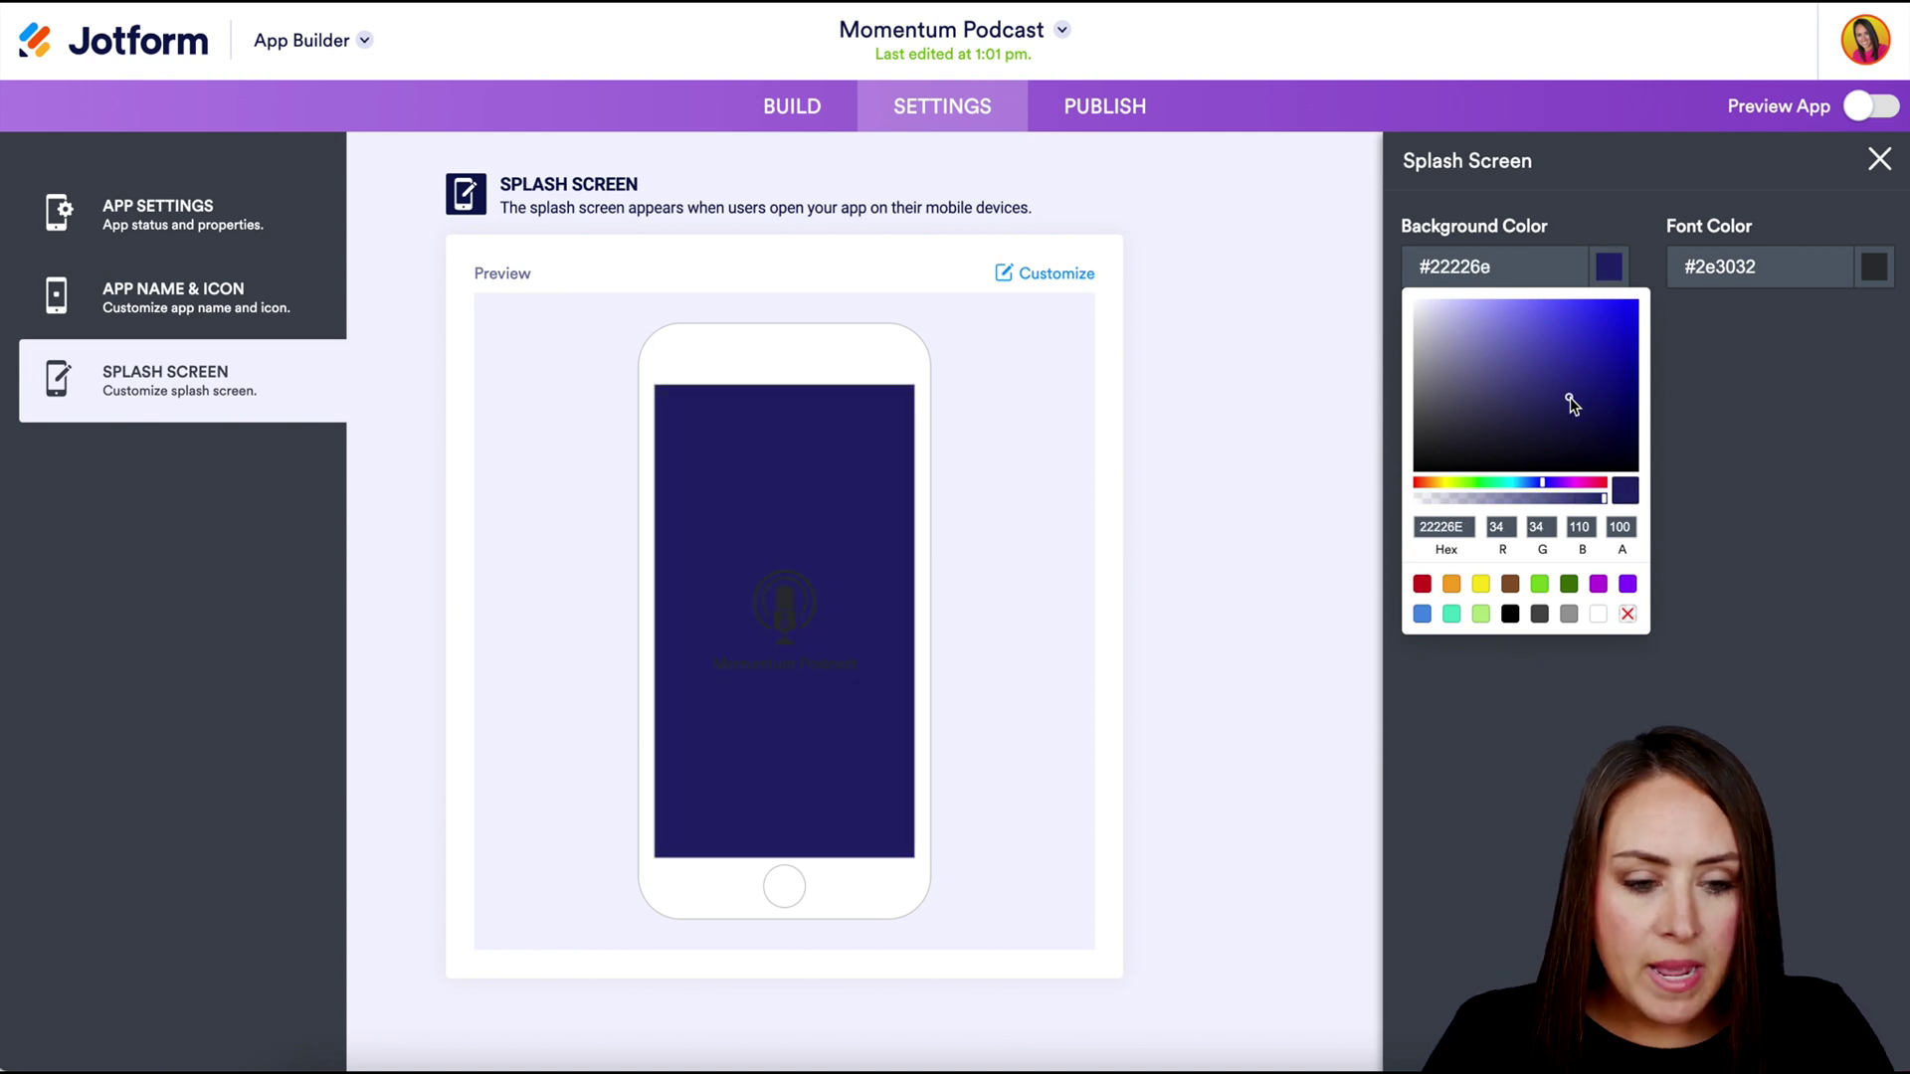
- Set the splash screen's font color to white #ffffff
click(1873, 271)
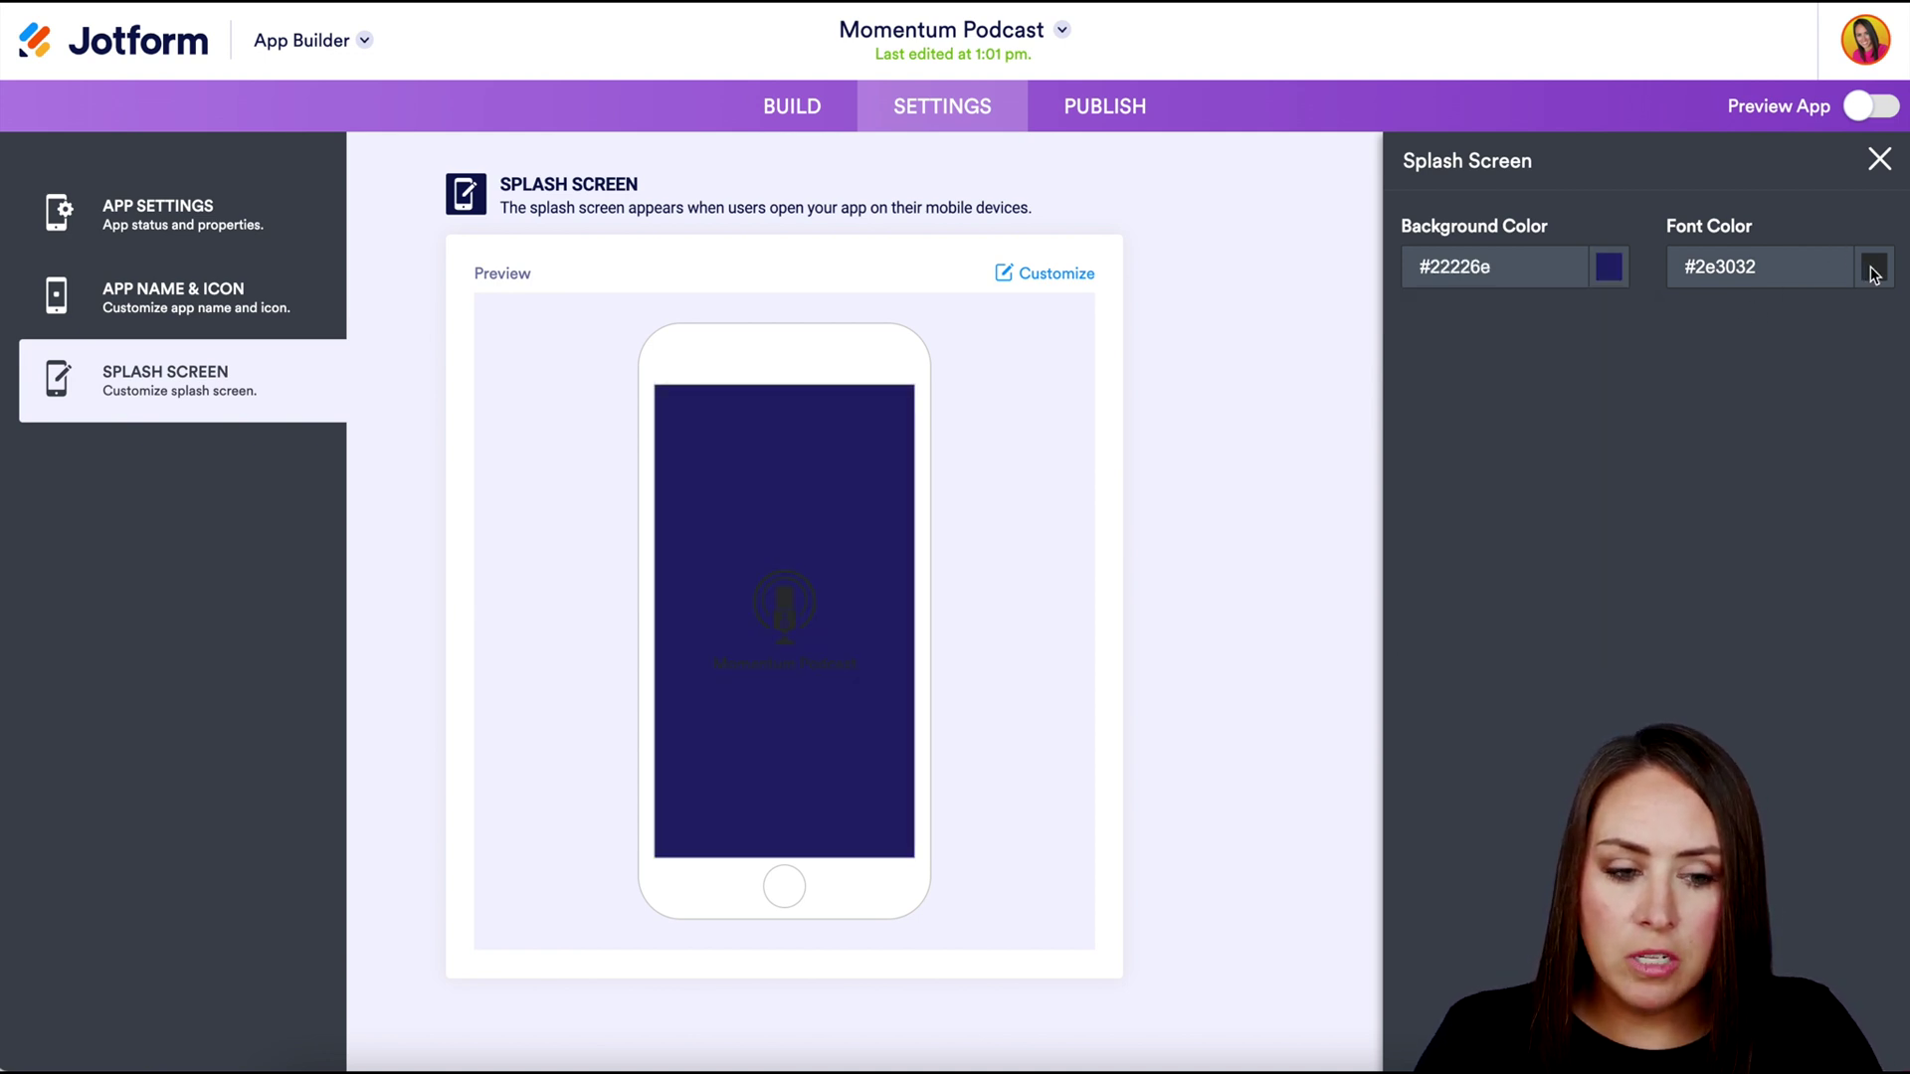
click(1873, 269)
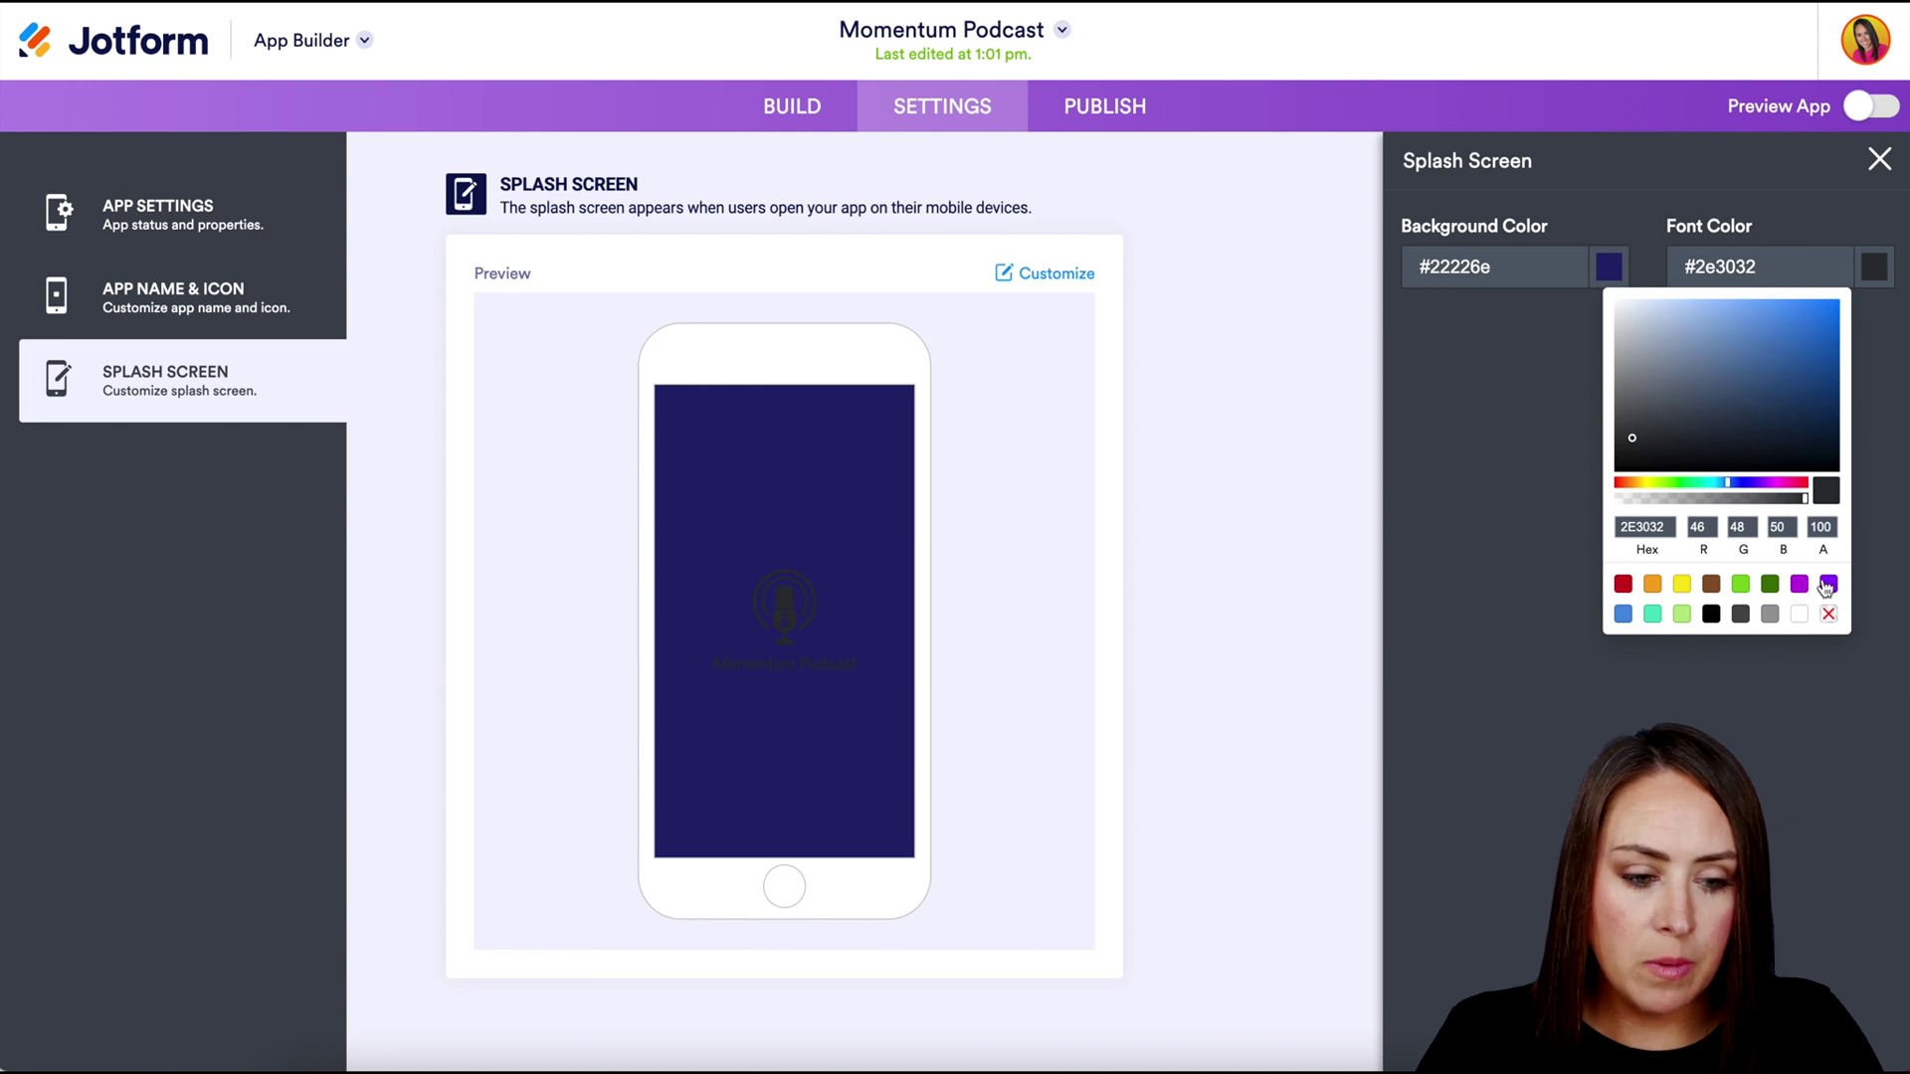
click(1796, 617)
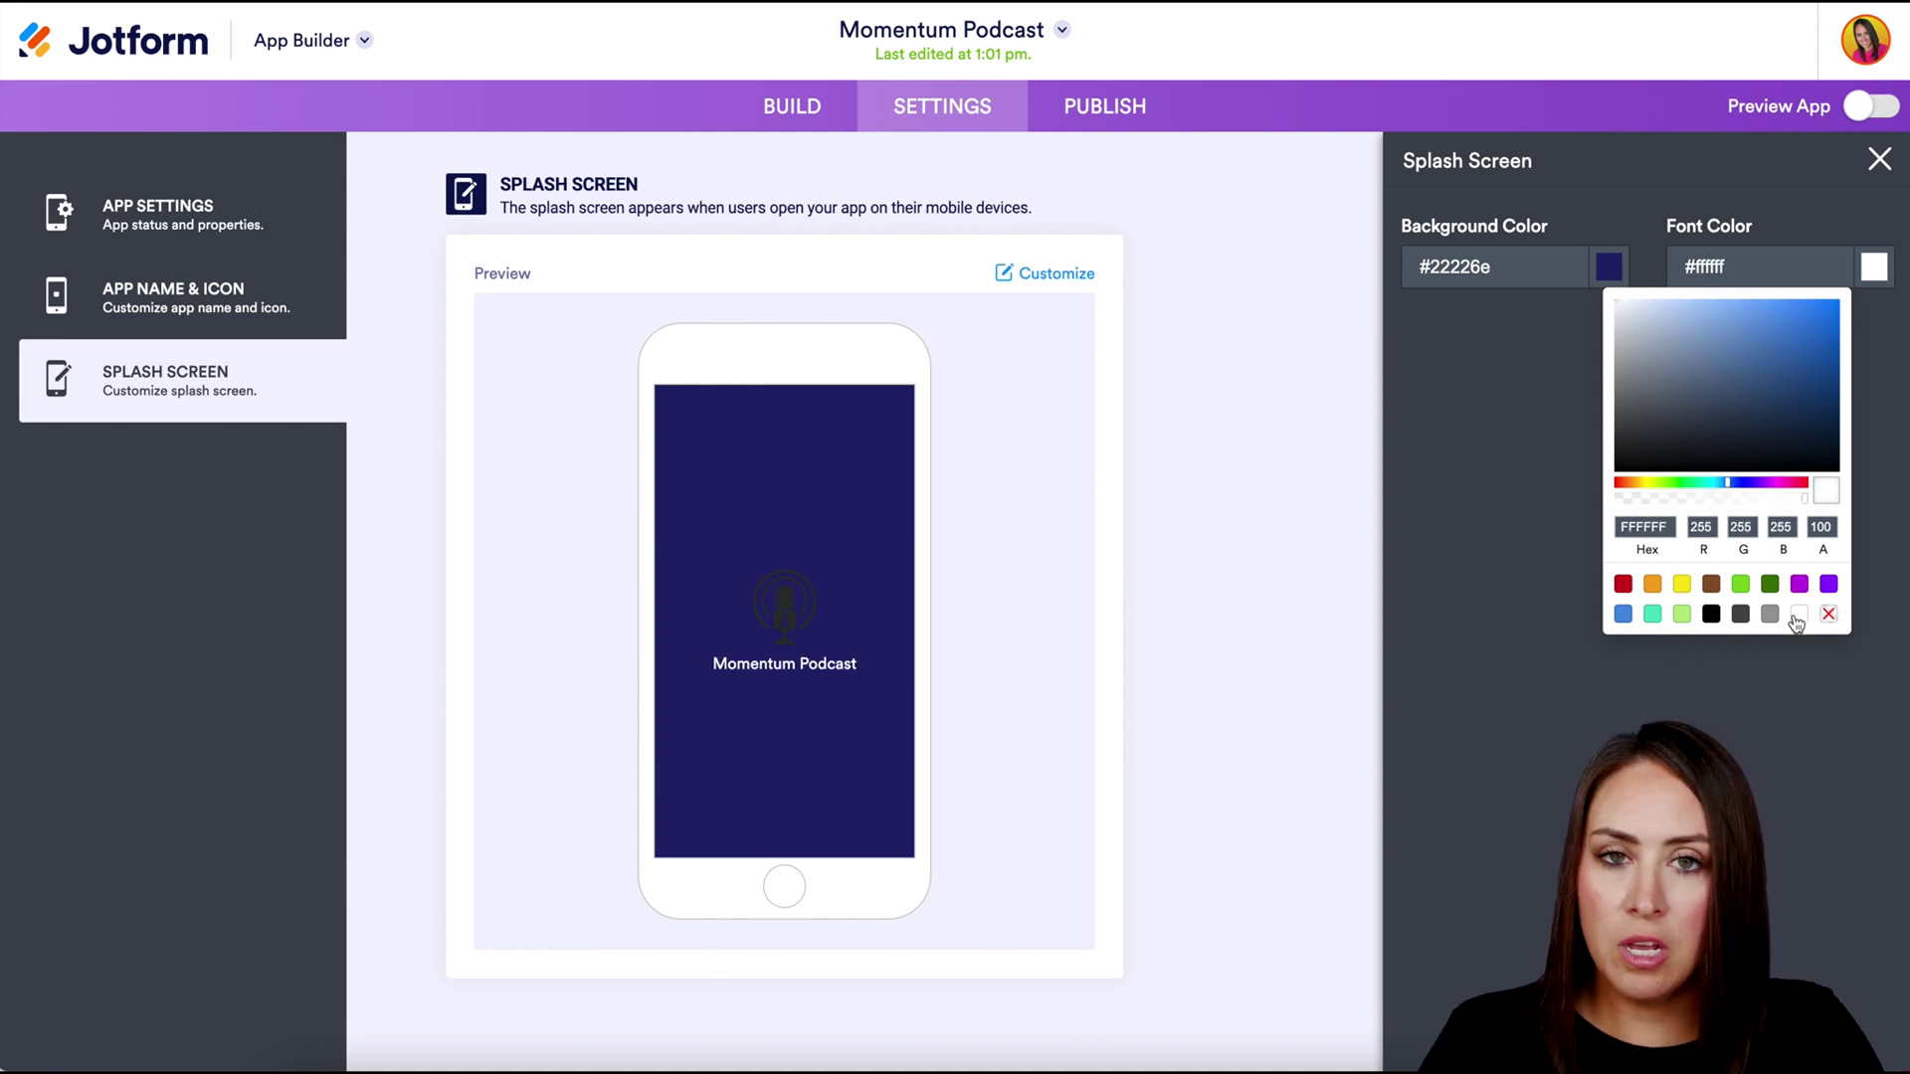
- Change the splash screen's background color to orange #ff8500 and close its properties
click(1509, 267)
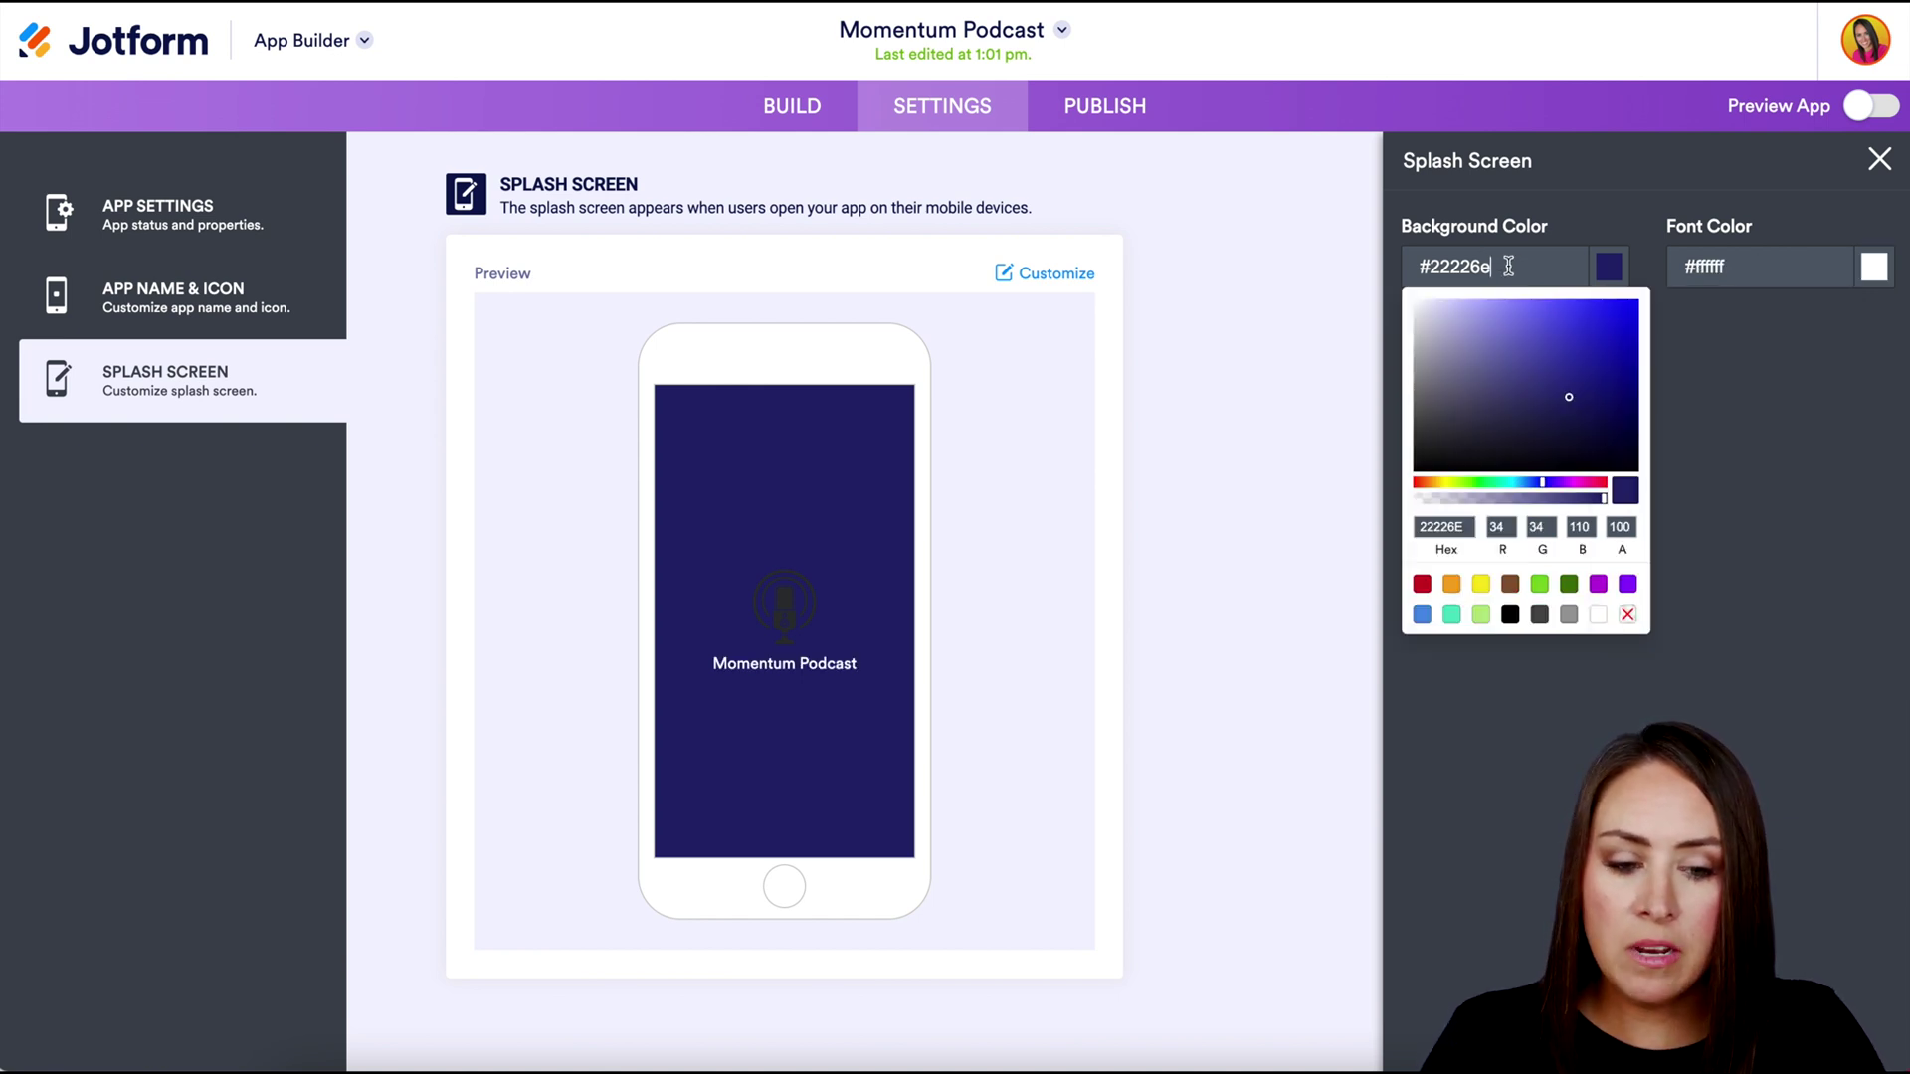
click(1431, 481)
click(1603, 335)
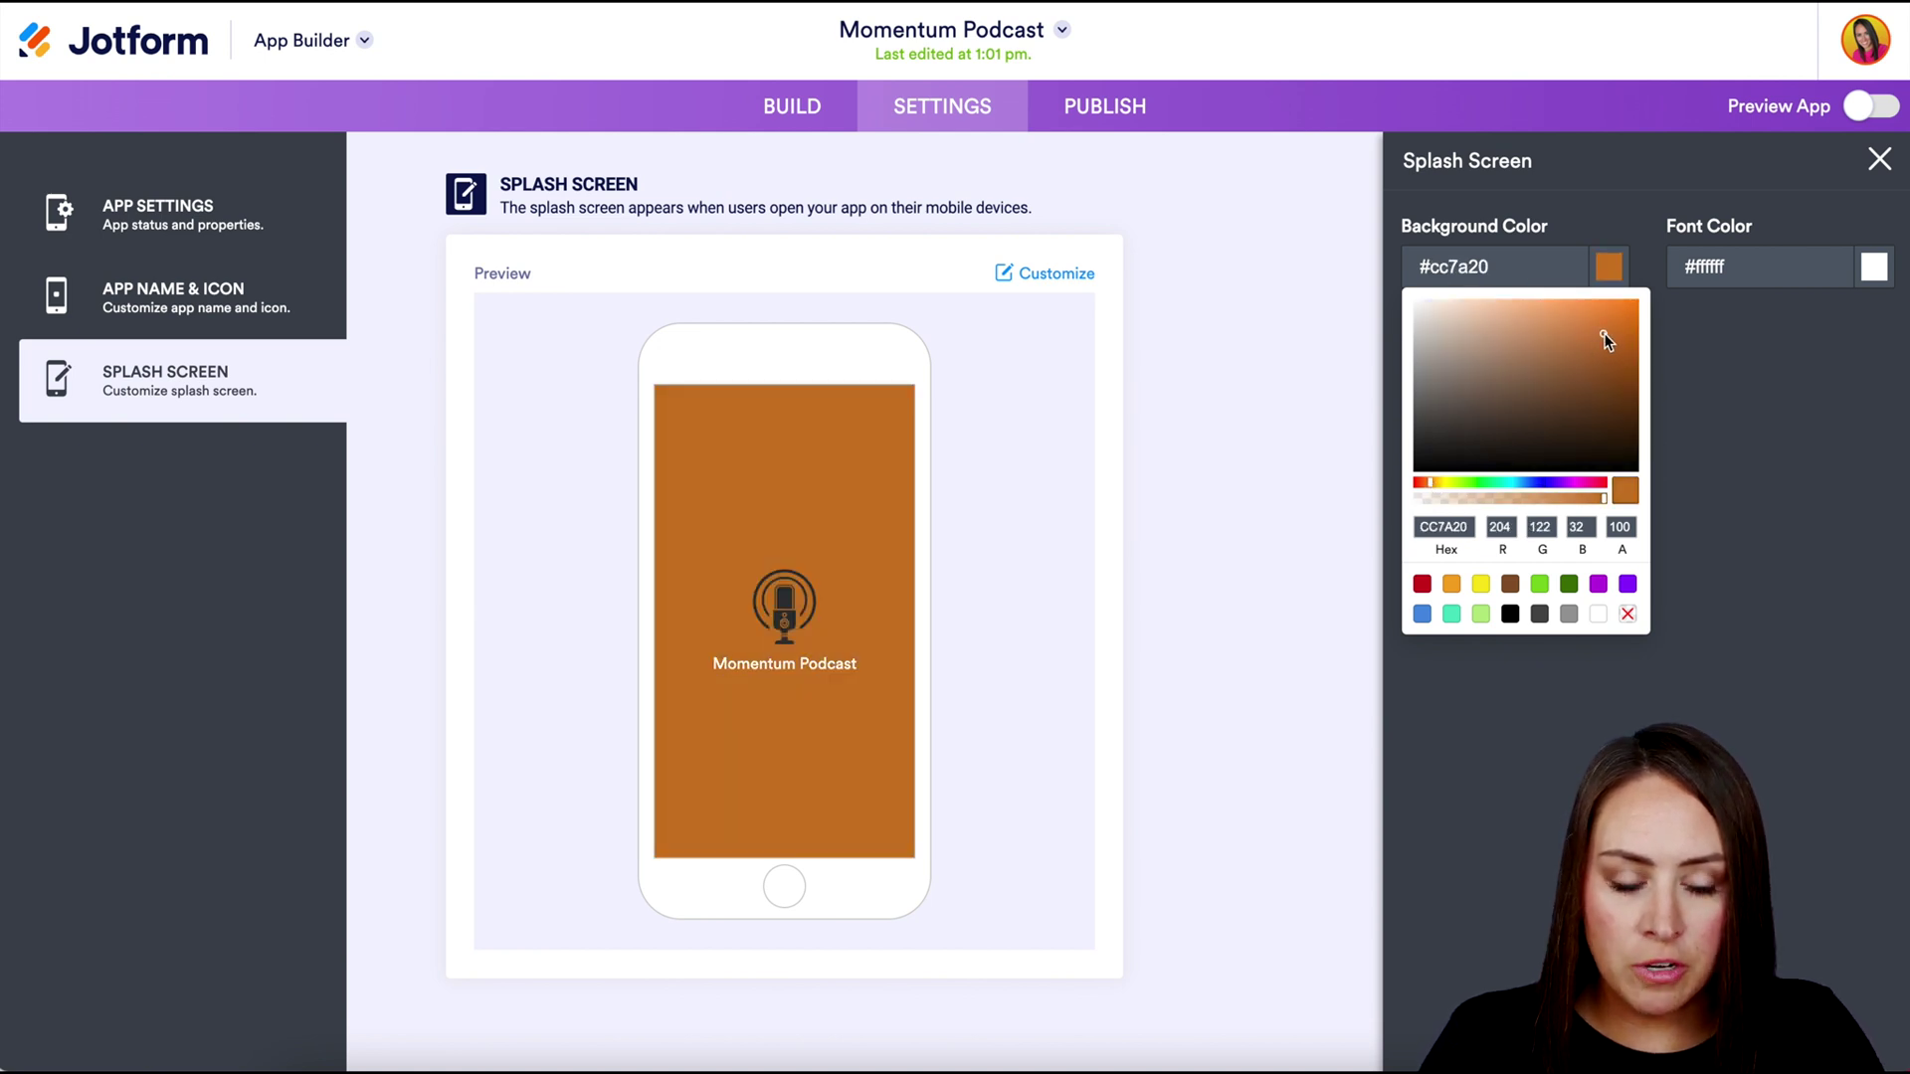
drag(1621, 316, 1654, 282)
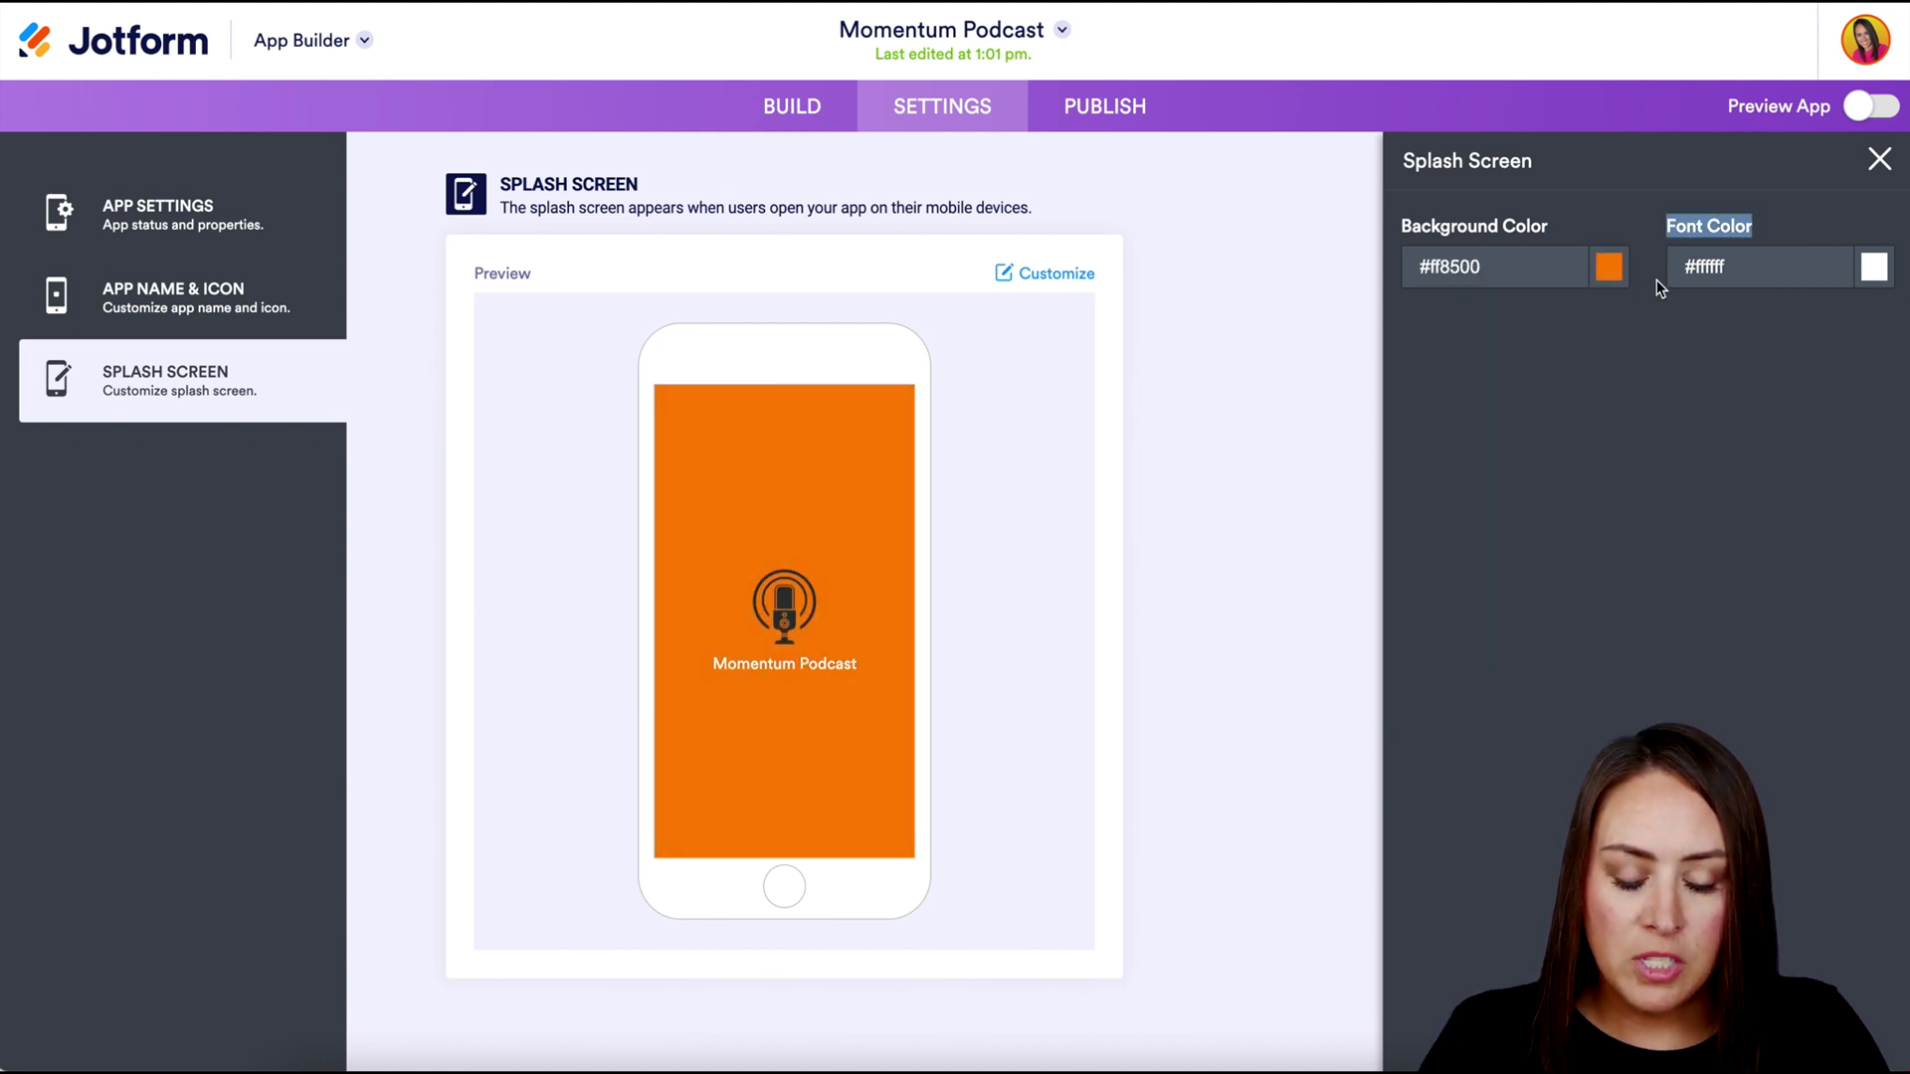
click(1297, 406)
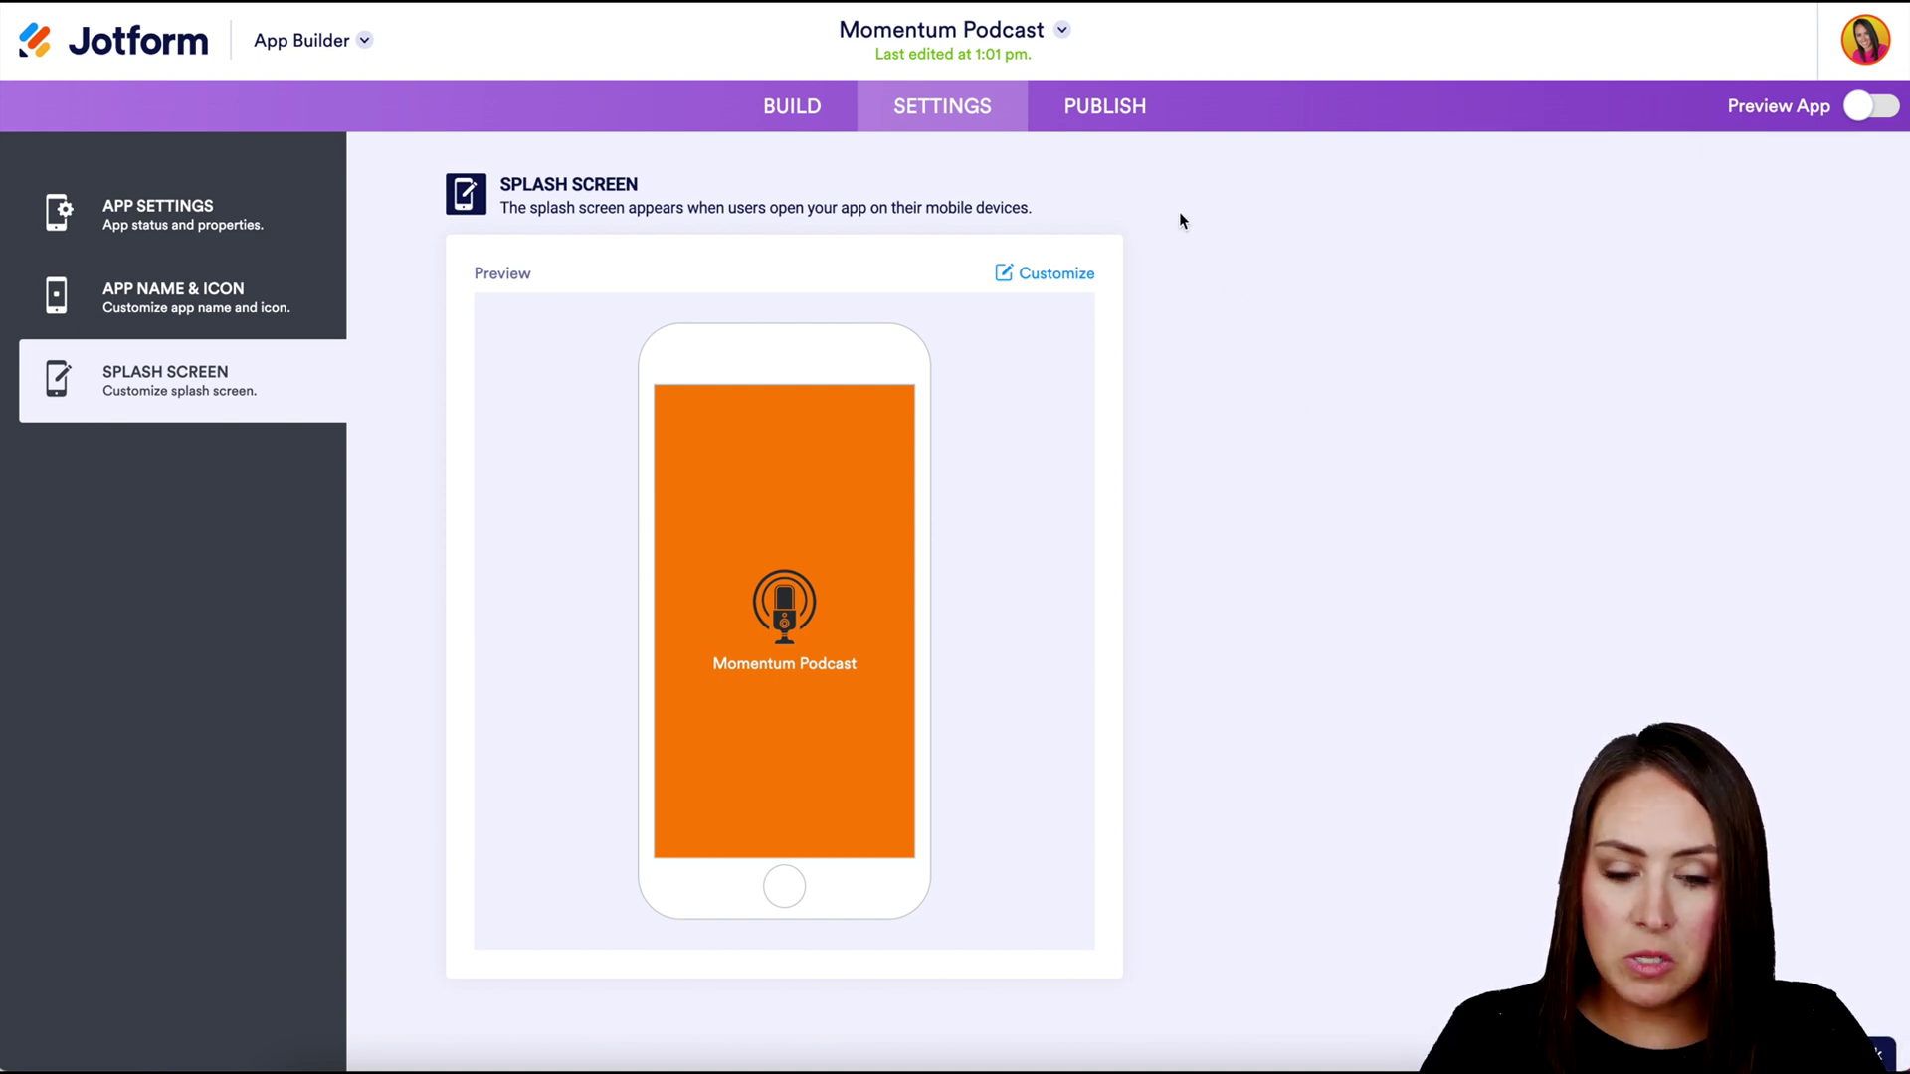
- Open the app's public link in a new tab and dismiss the add-to-home-screen prompt
click(1103, 118)
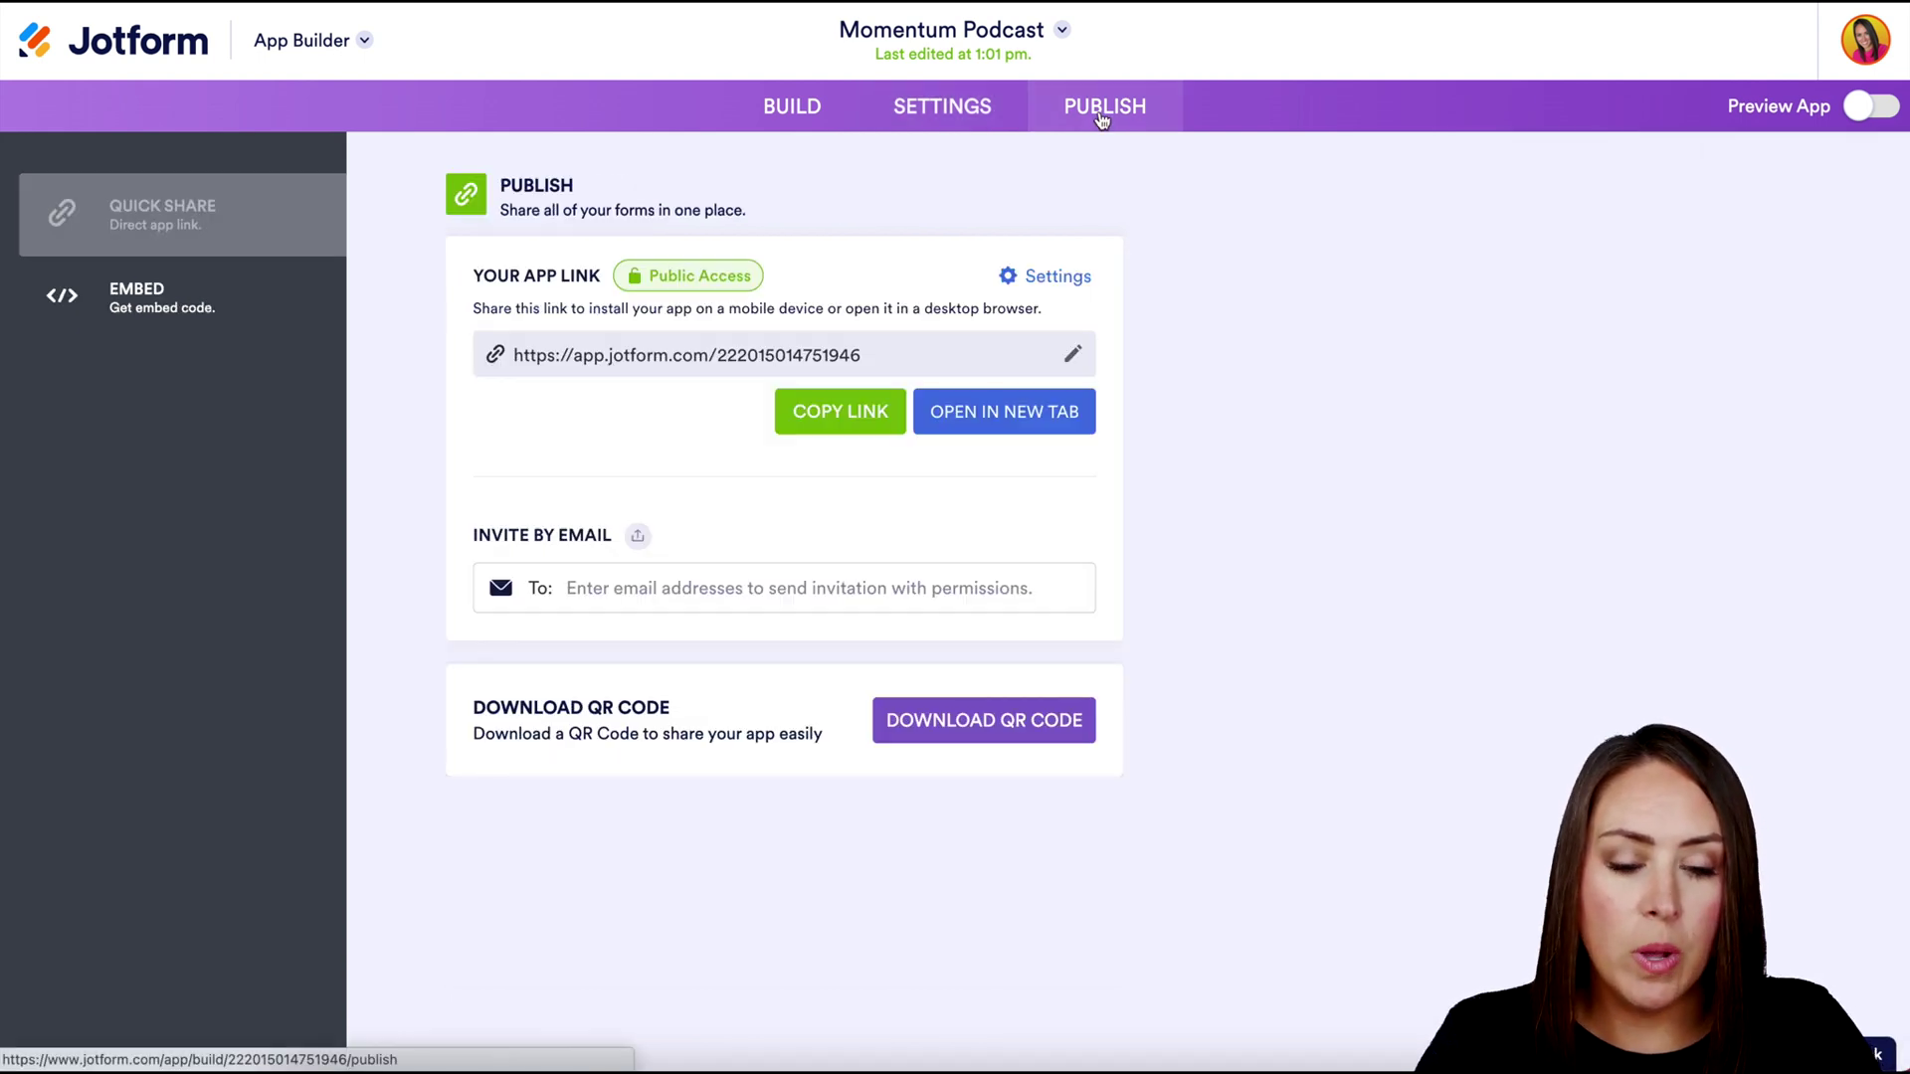
click(1039, 410)
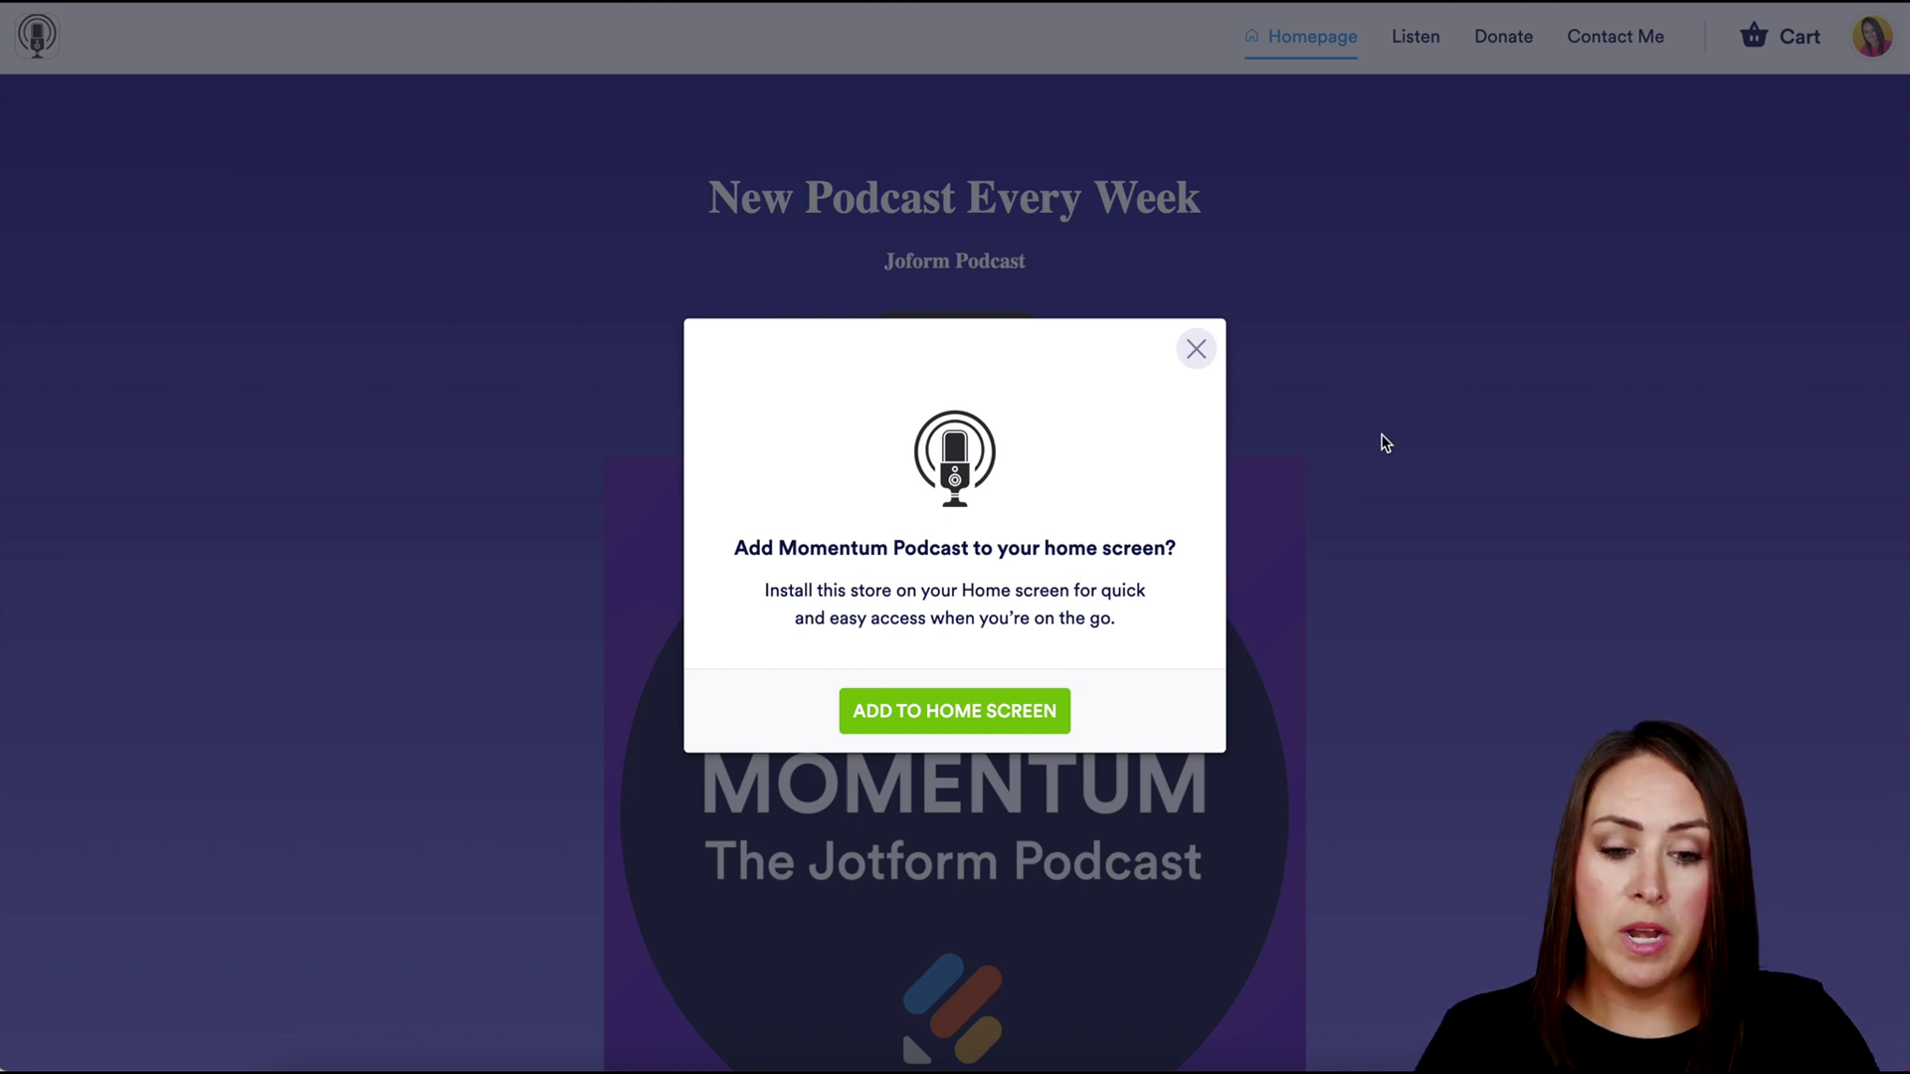
click(1198, 350)
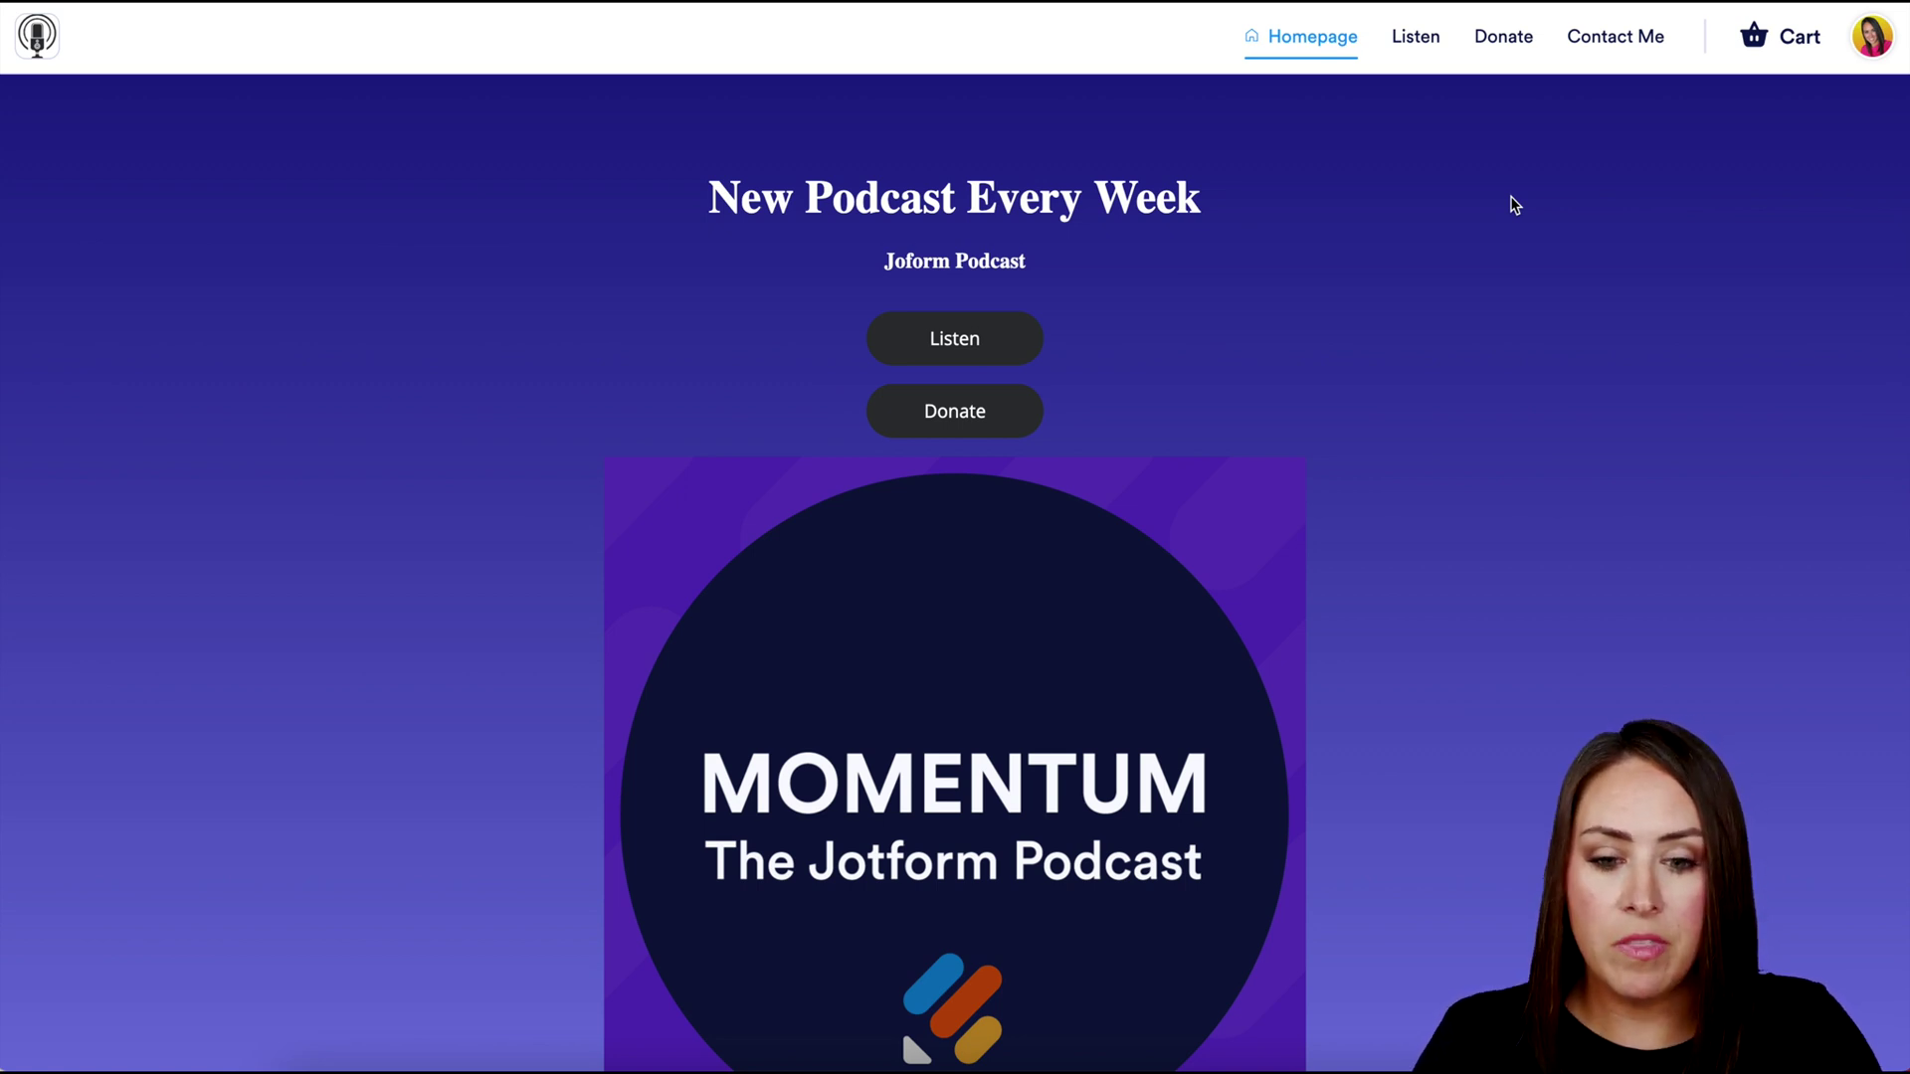
- Check the live homepage and follow its buttons through the Listen, Donate and Contact Me pages
scroll(1447, 527, down, 4)
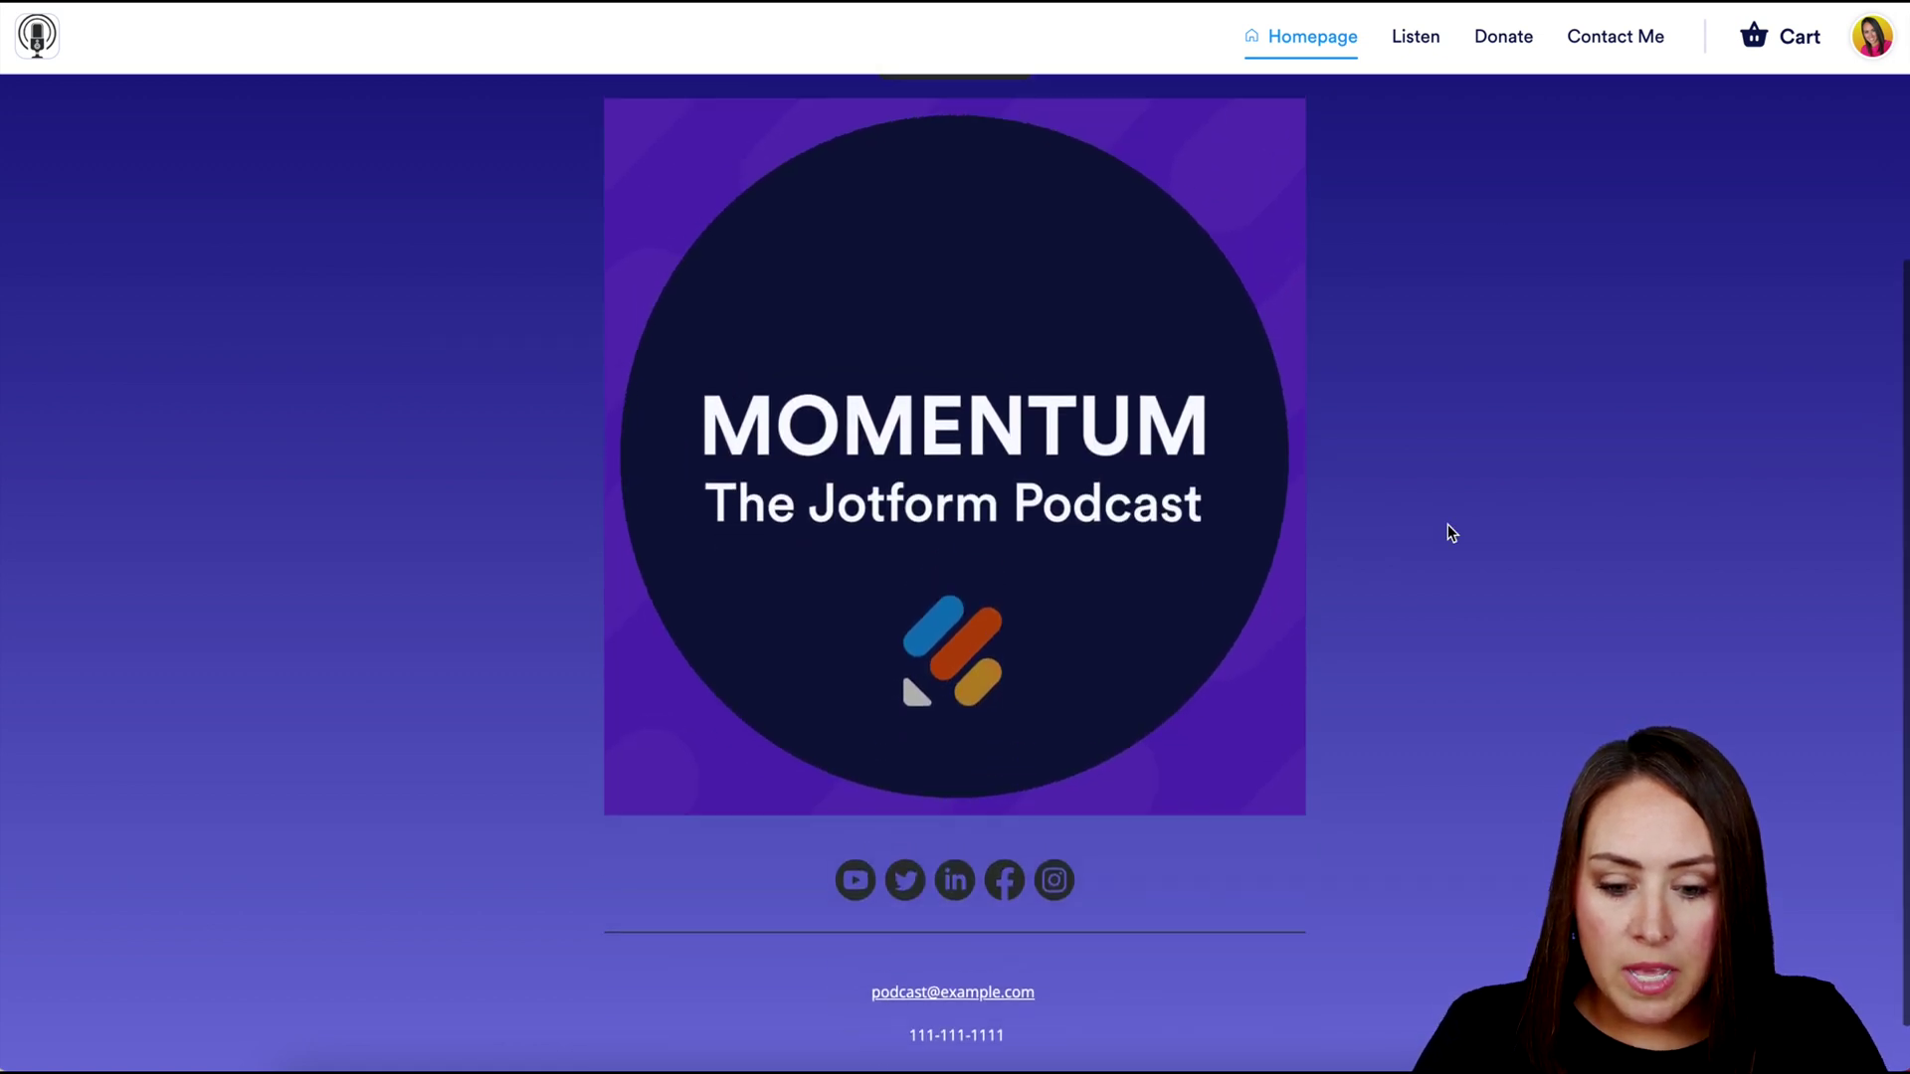
scroll(1447, 524, up, 3)
scroll(1448, 524, down, 4)
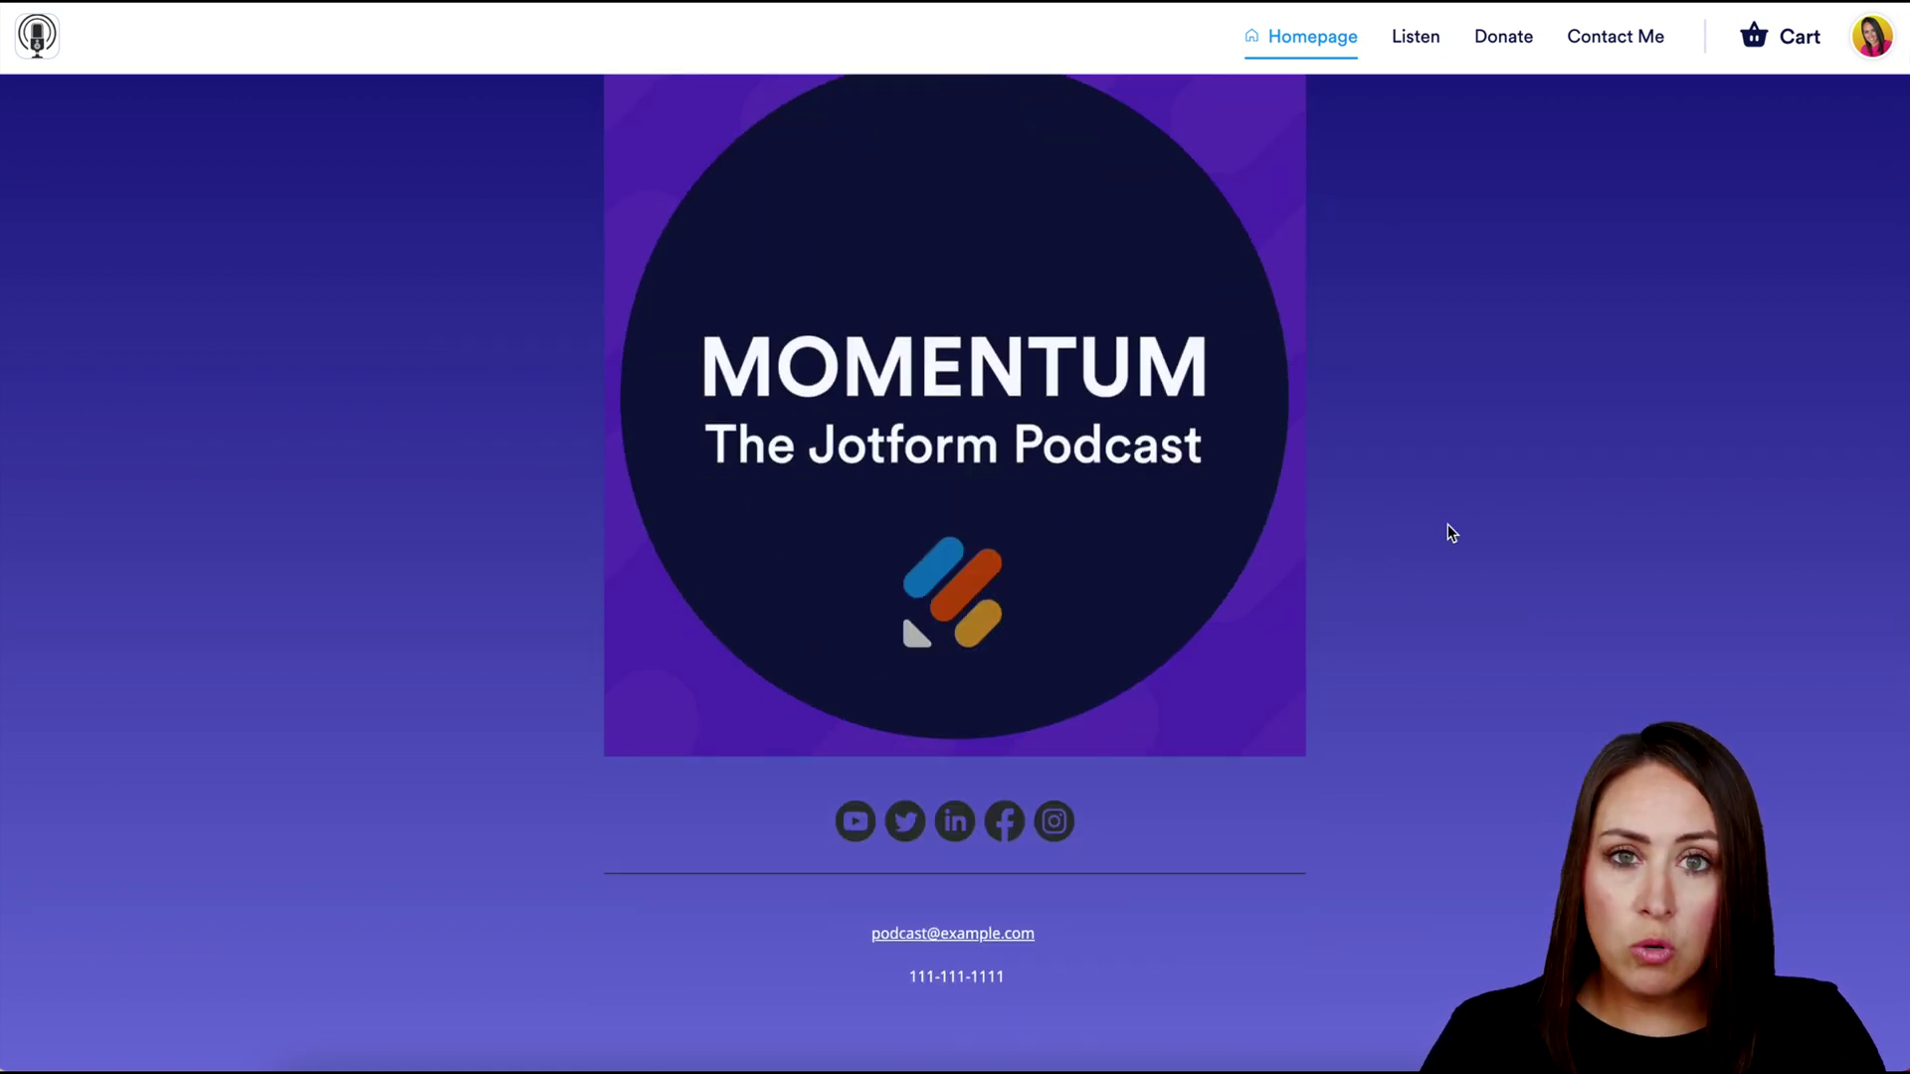
scroll(1447, 523, up, 4)
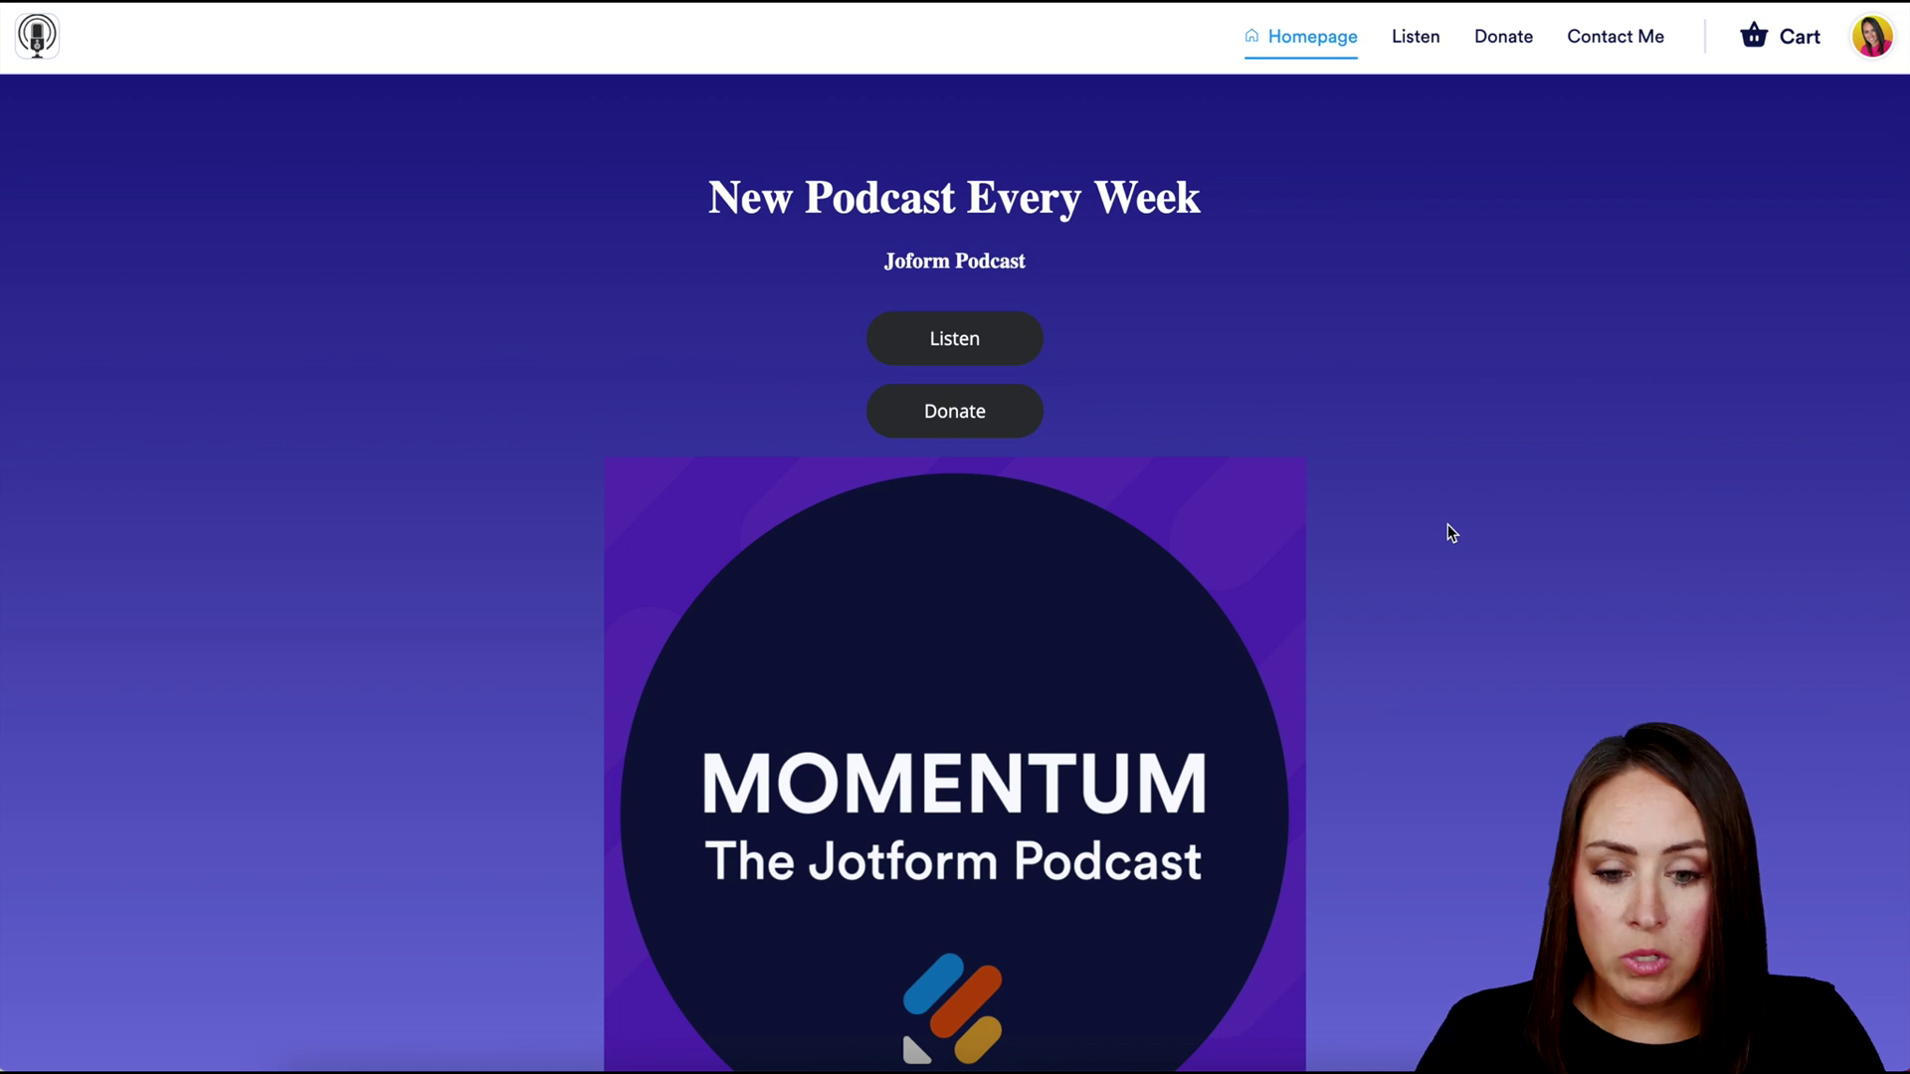
click(955, 340)
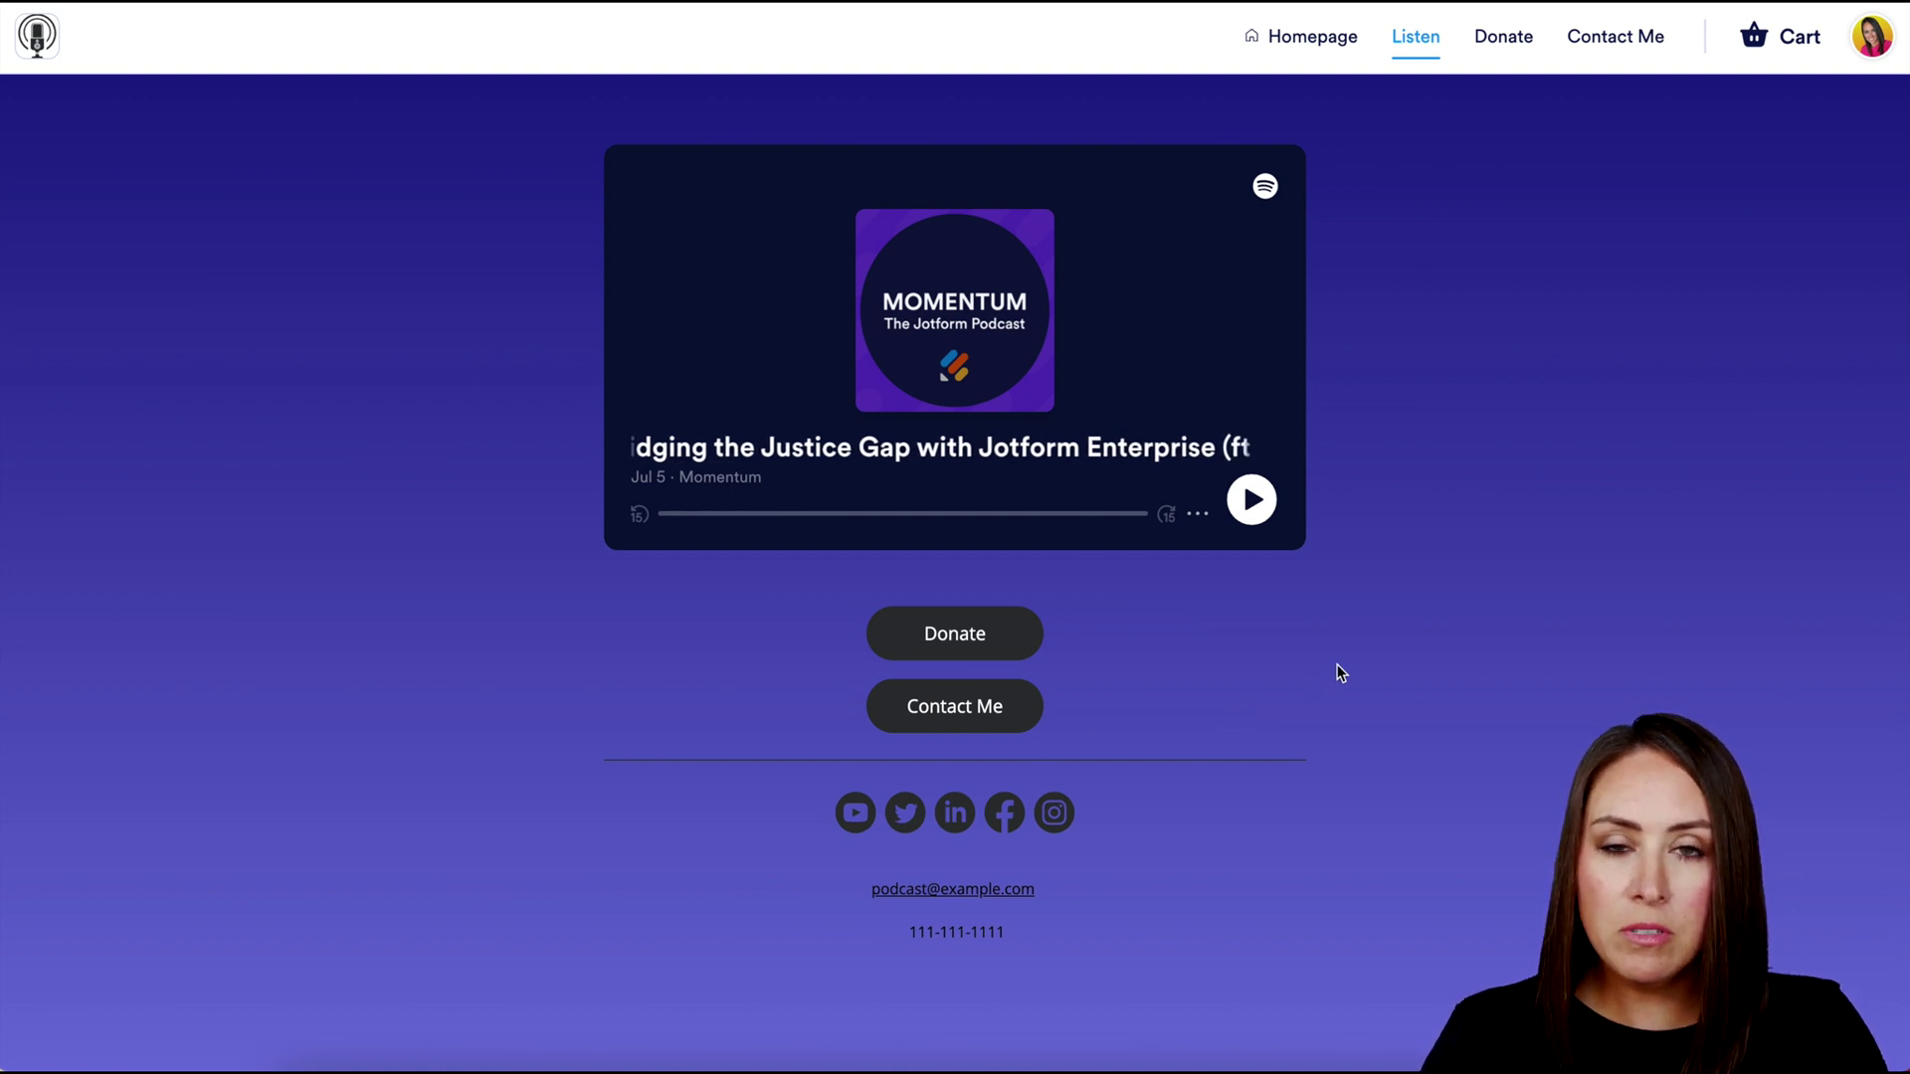
click(955, 634)
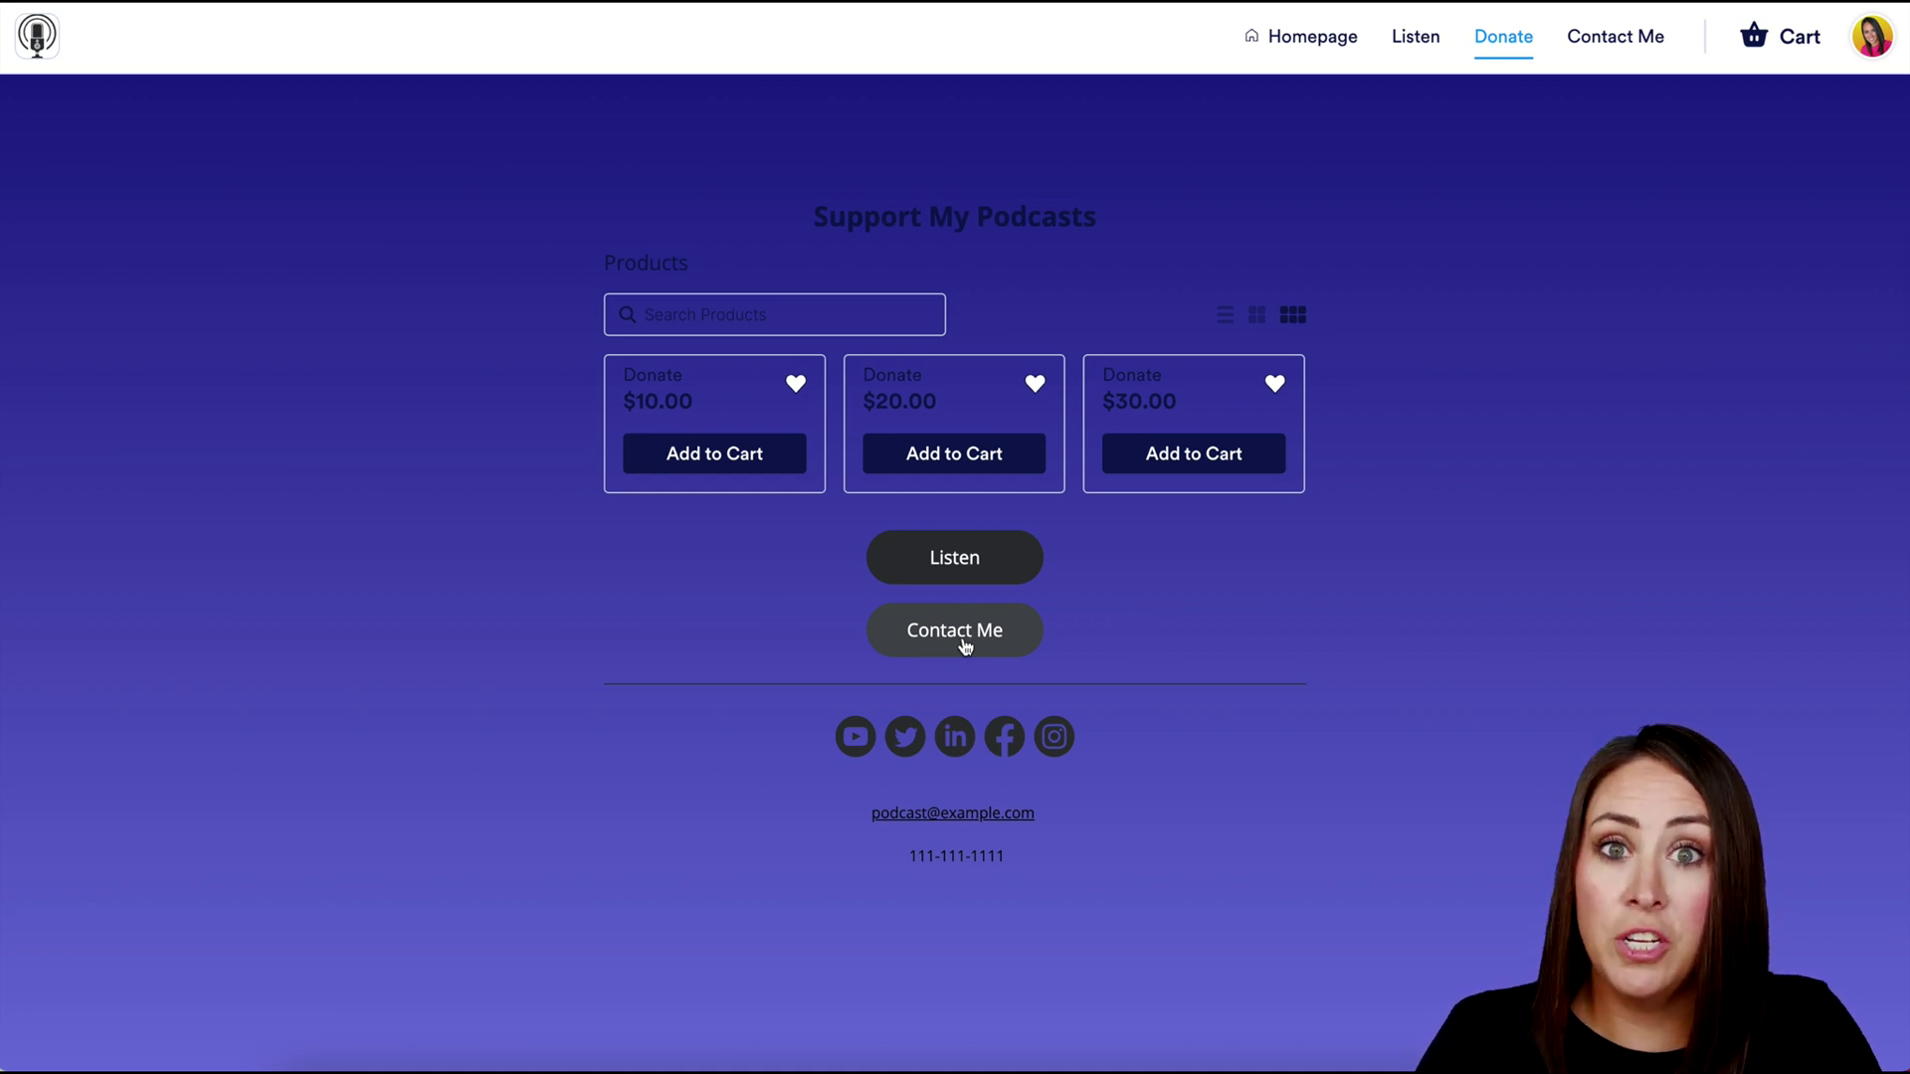
click(963, 639)
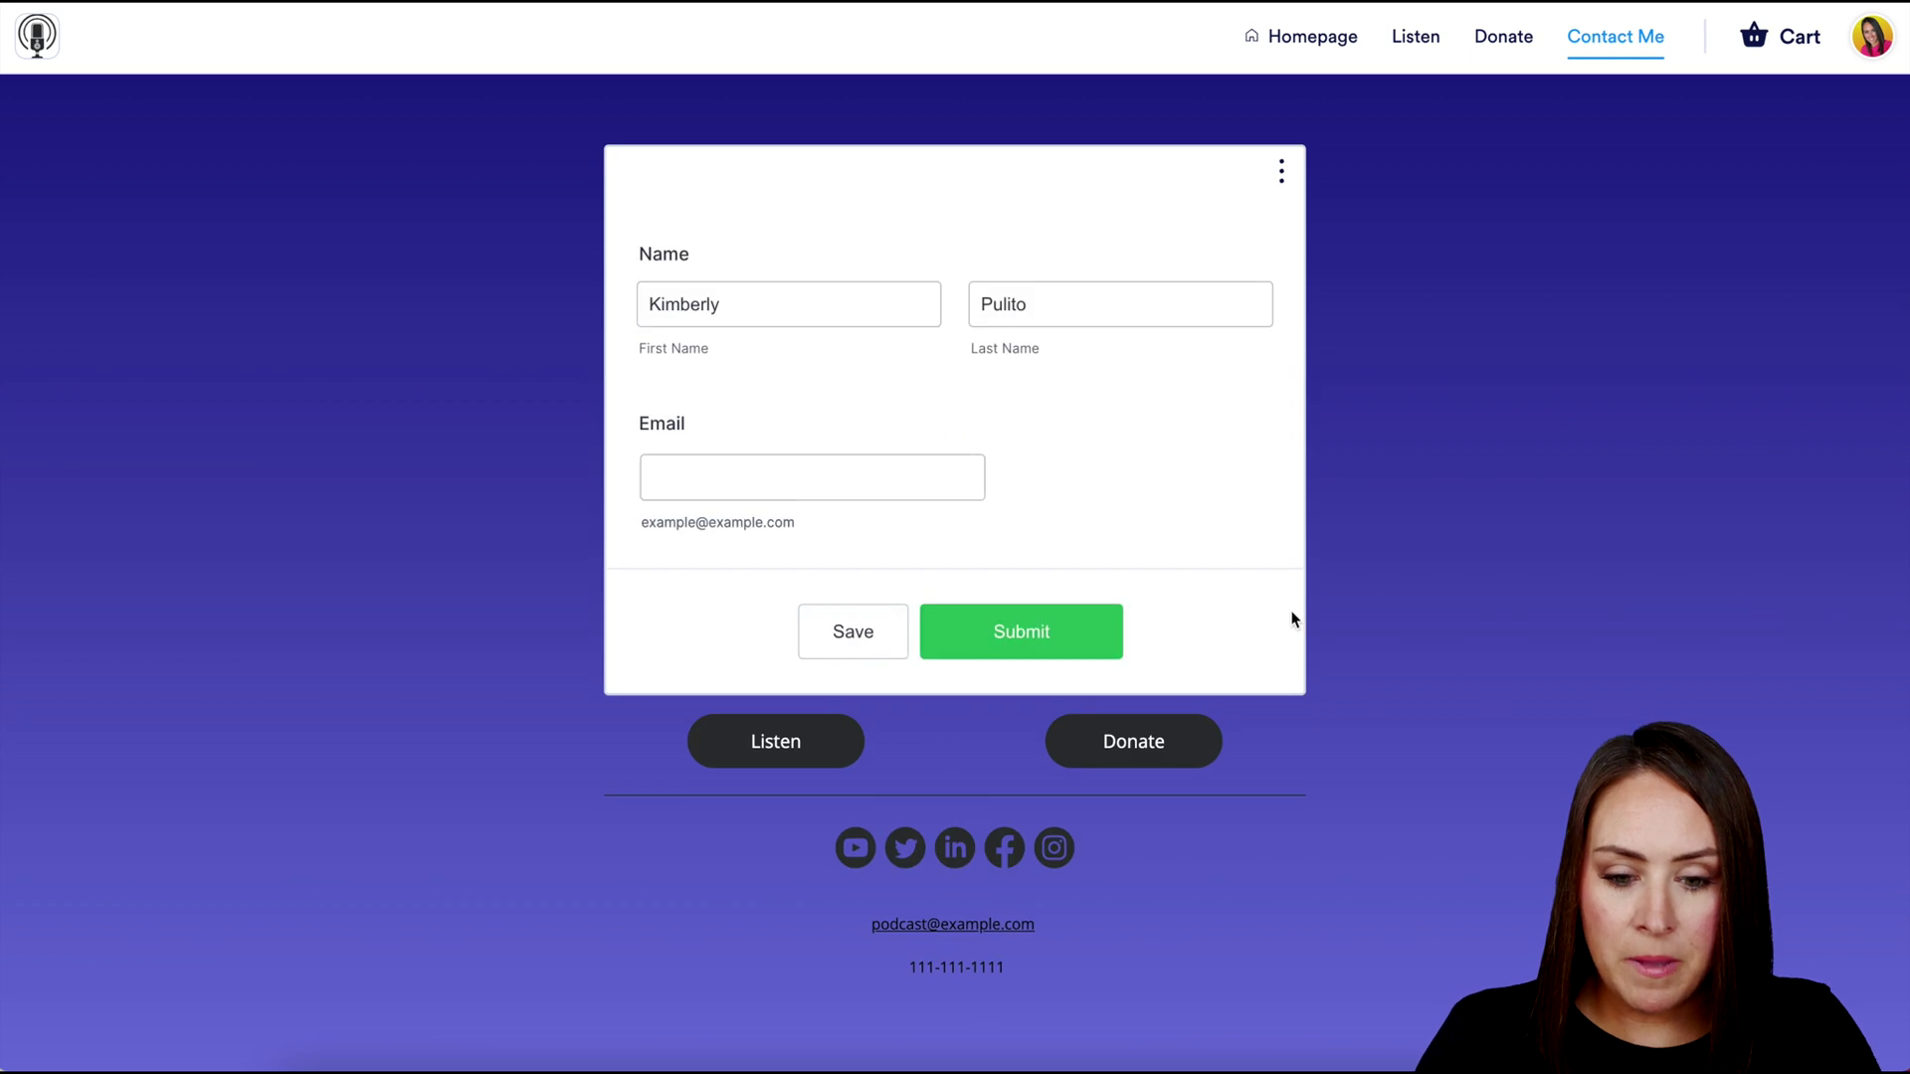